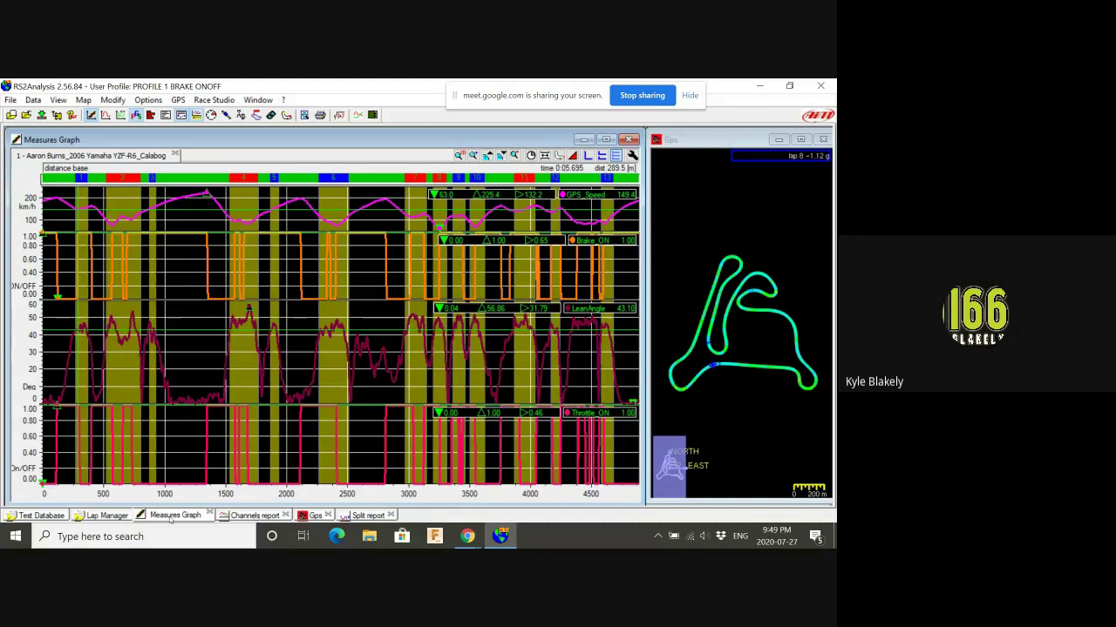
Step: Restore the minimized Channels report window and maximize it
click(253, 515)
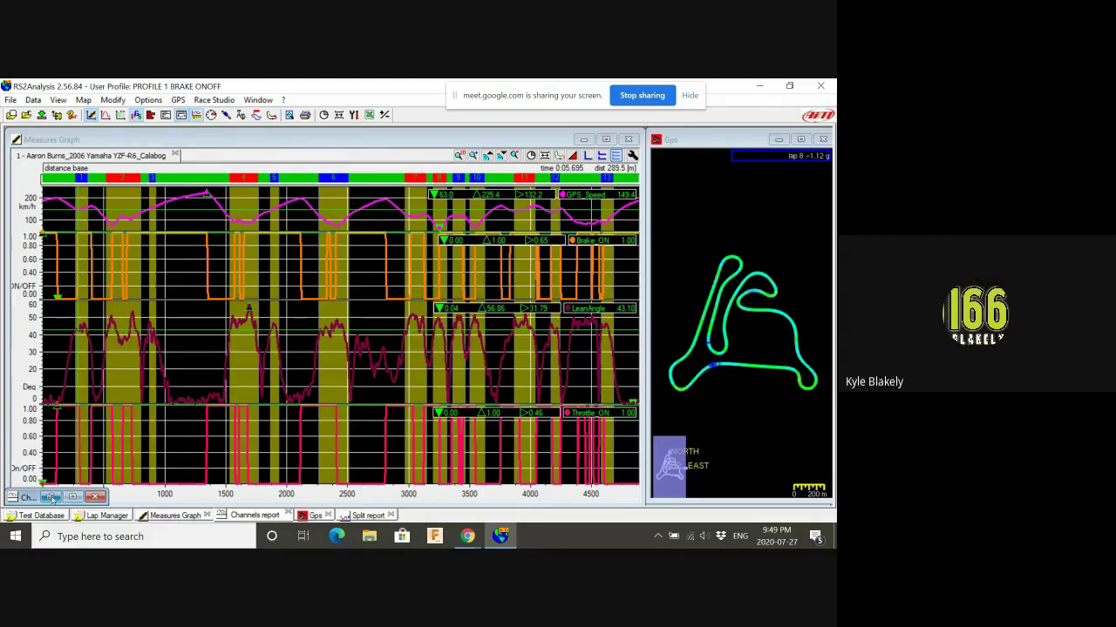
click(52, 498)
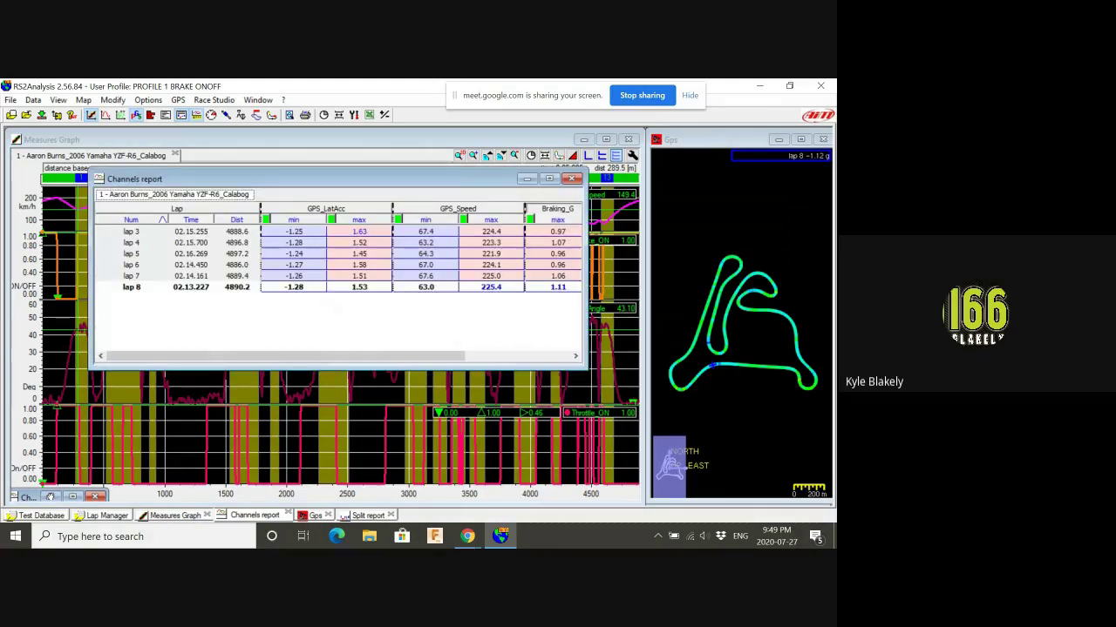
click(549, 178)
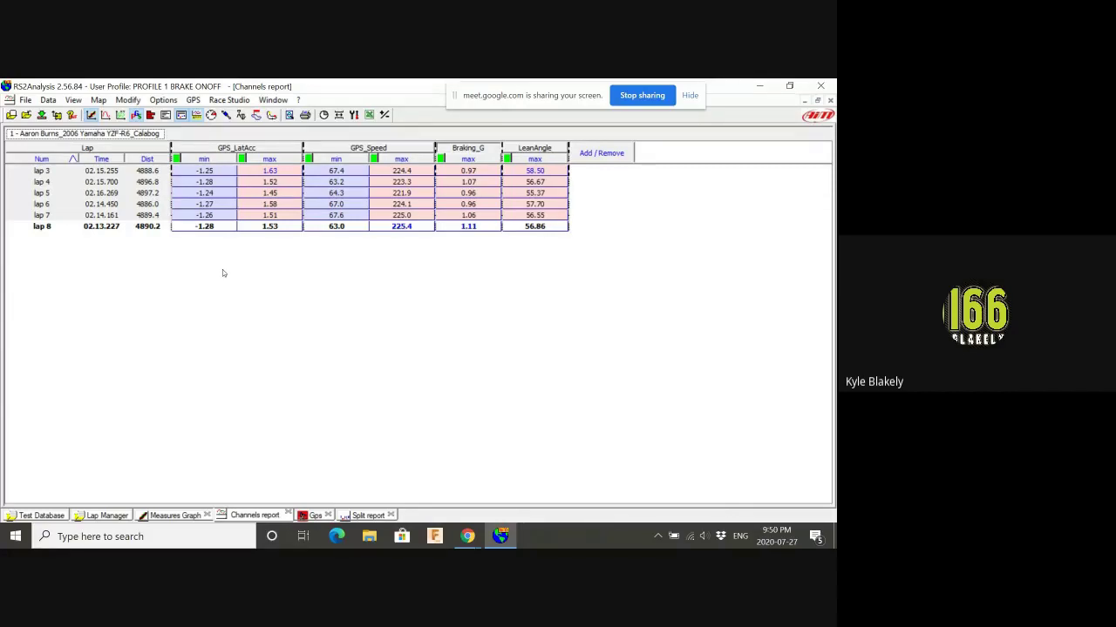
Step: Add the Min and Max report objects of the Corner_G channel to the Channels report
click(605, 155)
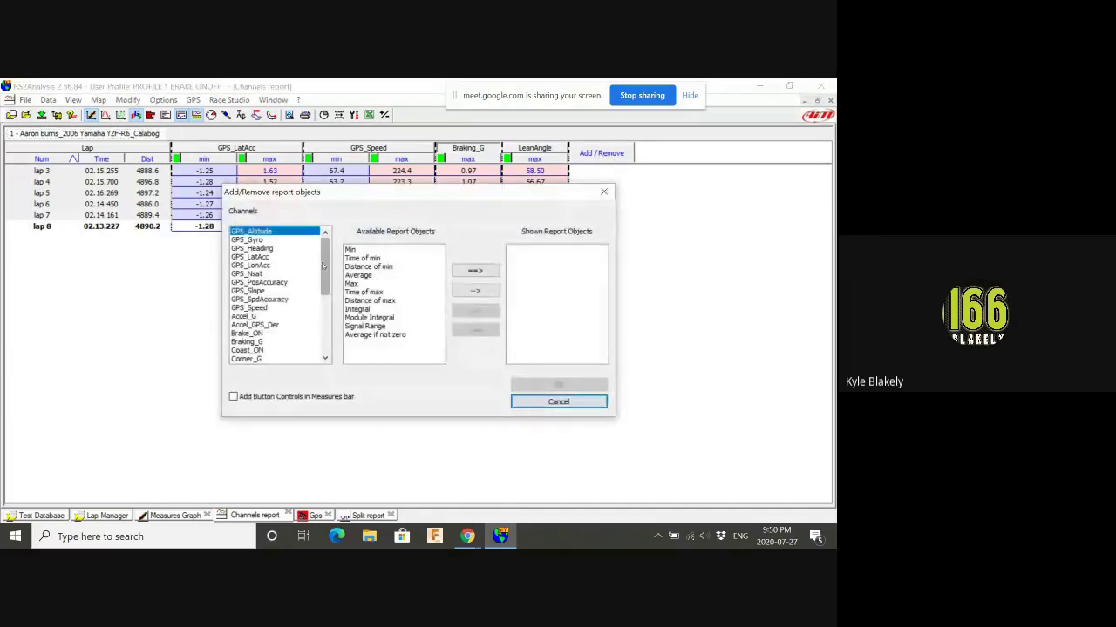
scroll(322, 266, down, 5)
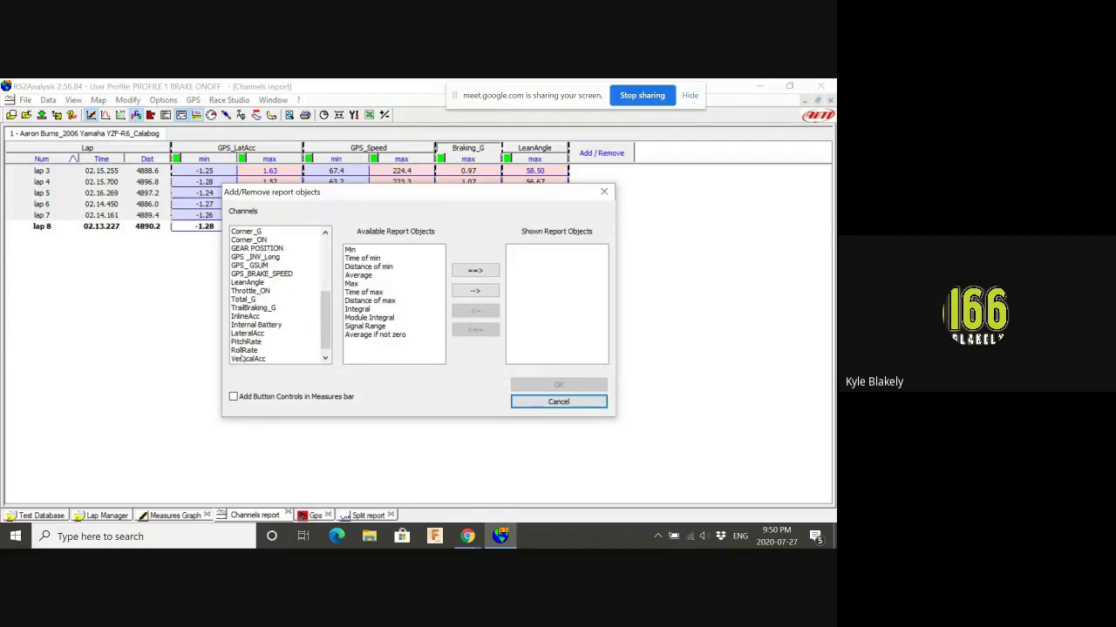
scroll(323, 332, up, 5)
click(262, 231)
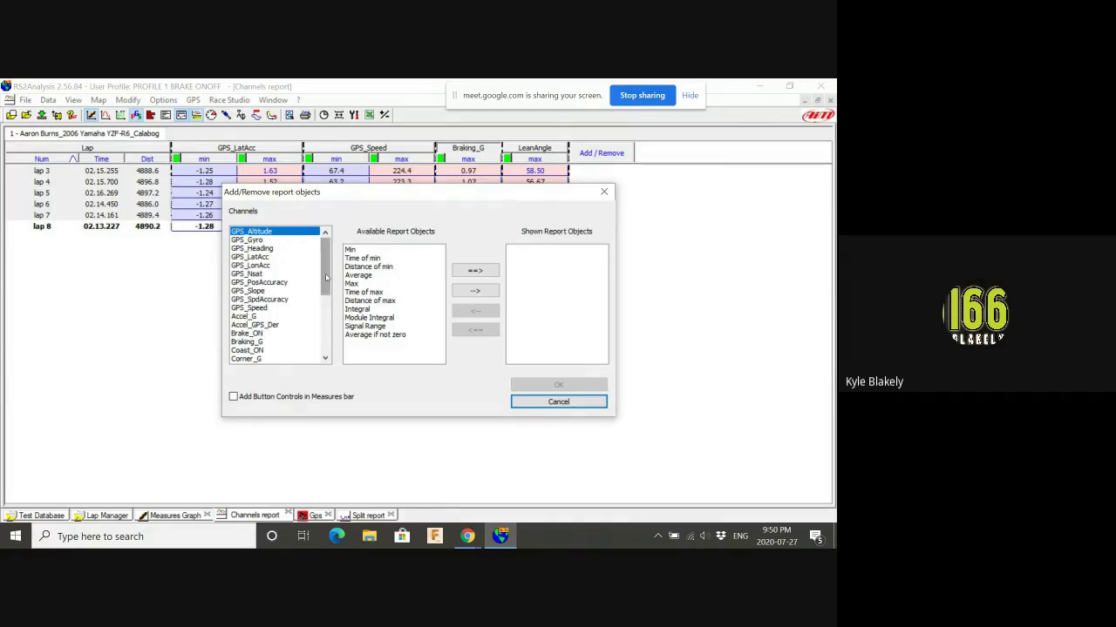
drag(327, 277, 323, 305)
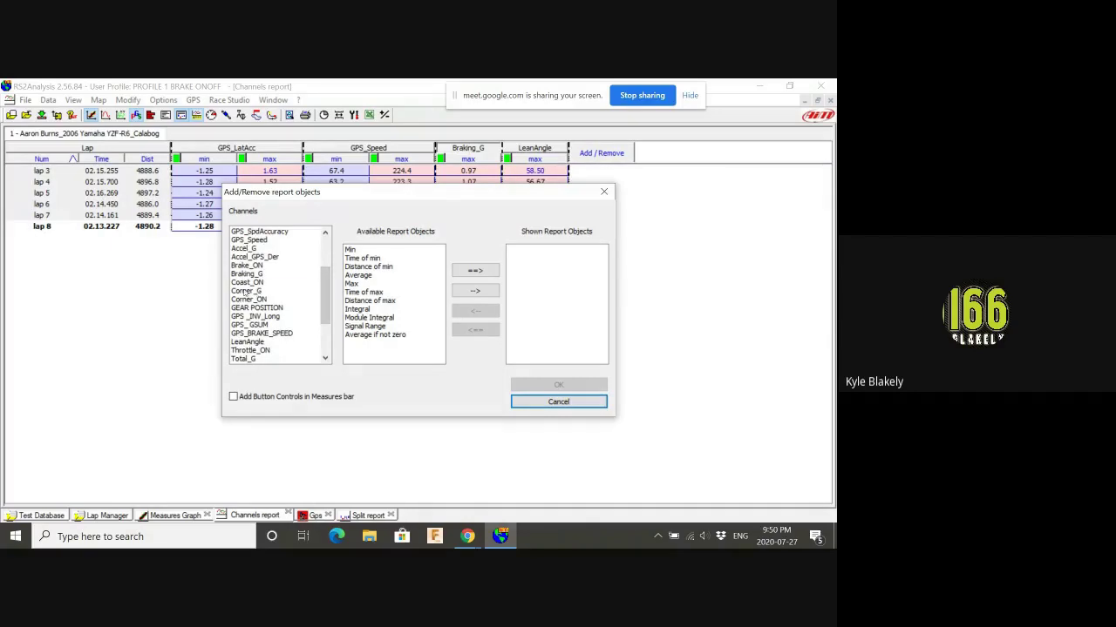
click(246, 292)
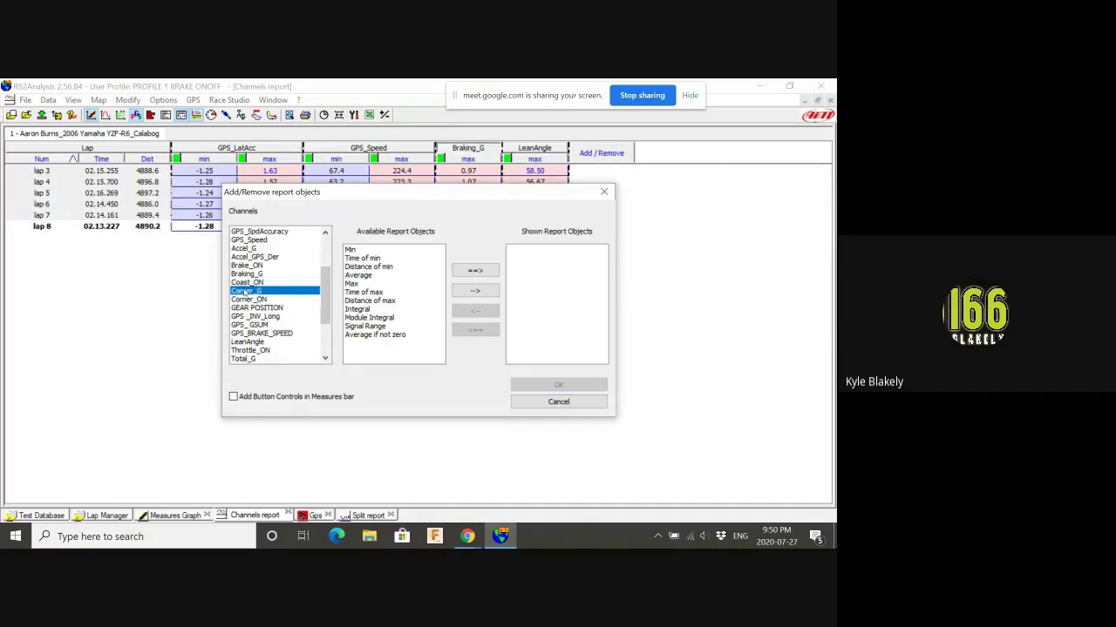
click(351, 250)
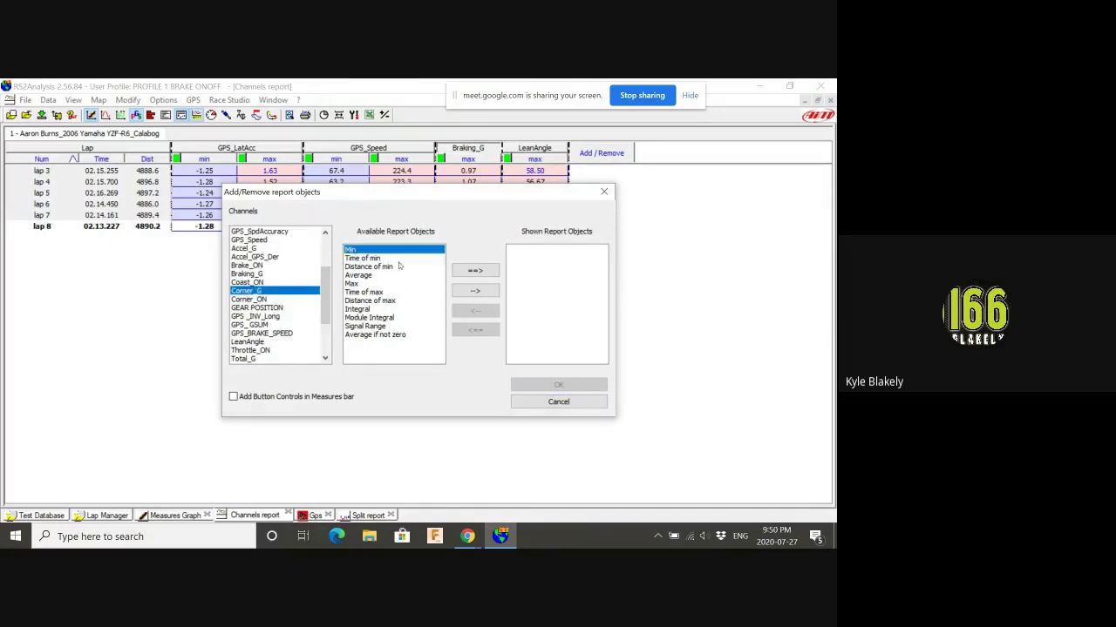
click(475, 291)
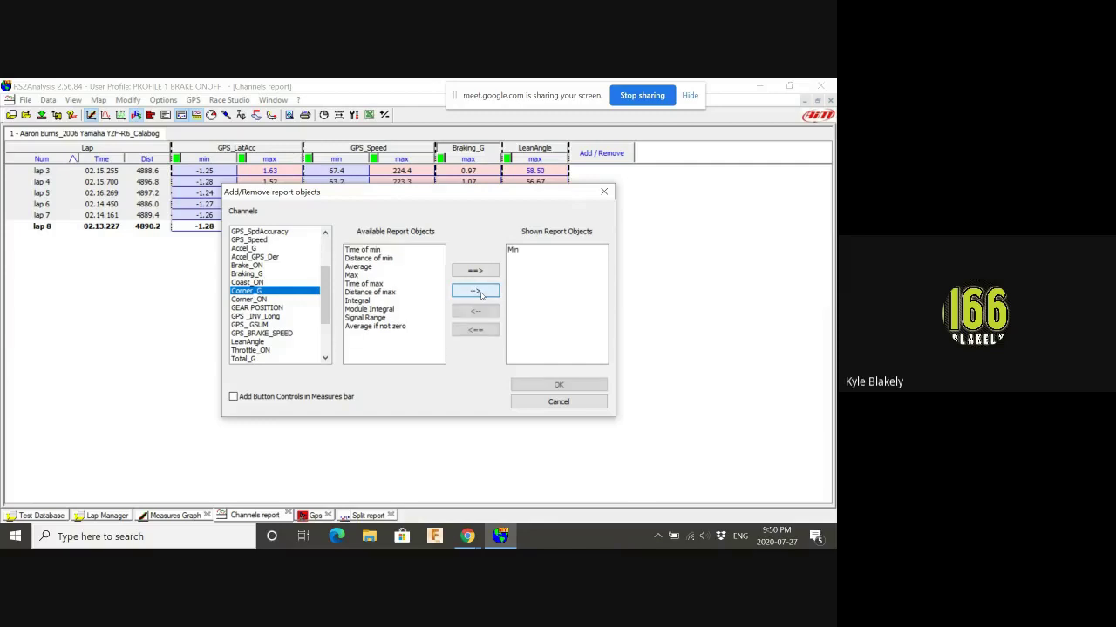
click(351, 274)
click(475, 290)
click(558, 385)
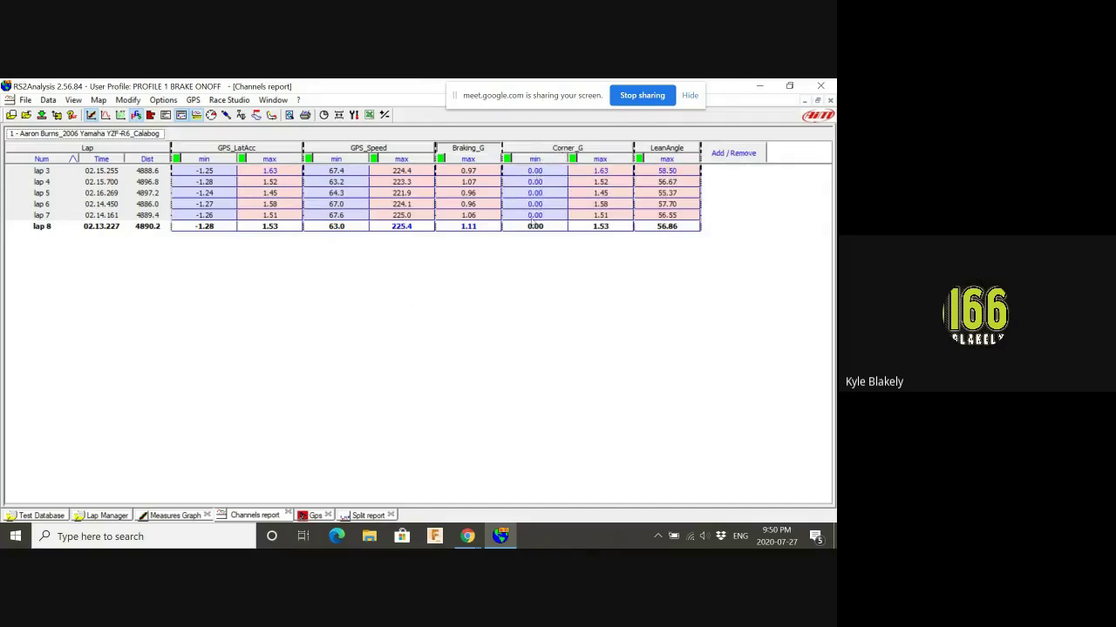
Step: Remove the Min report object of the Corner_G channel from the Channels report
click(735, 153)
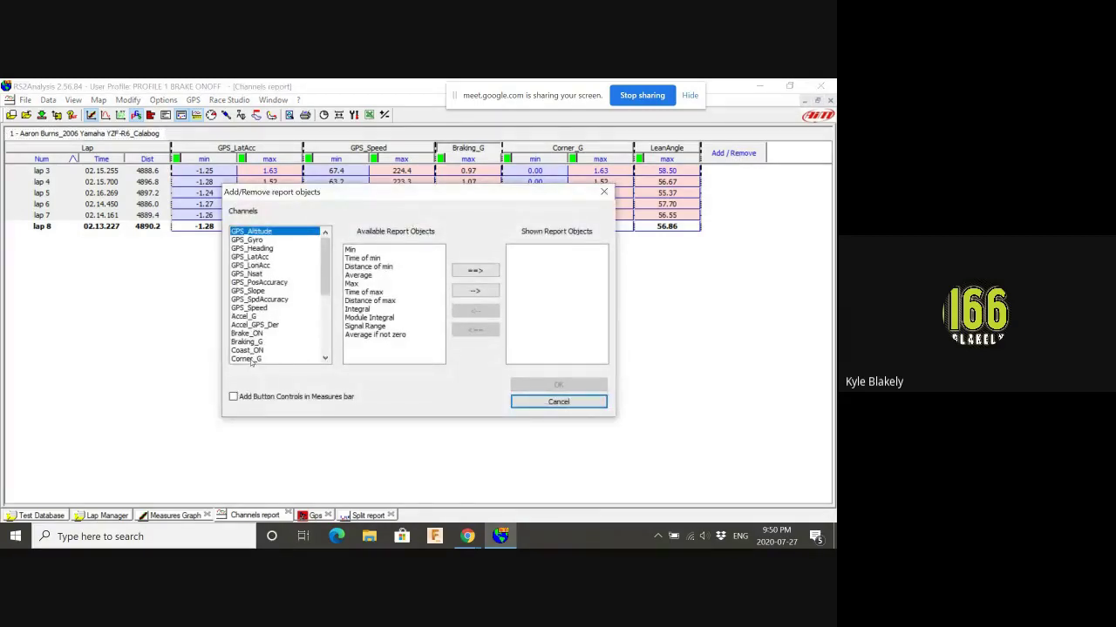
click(250, 360)
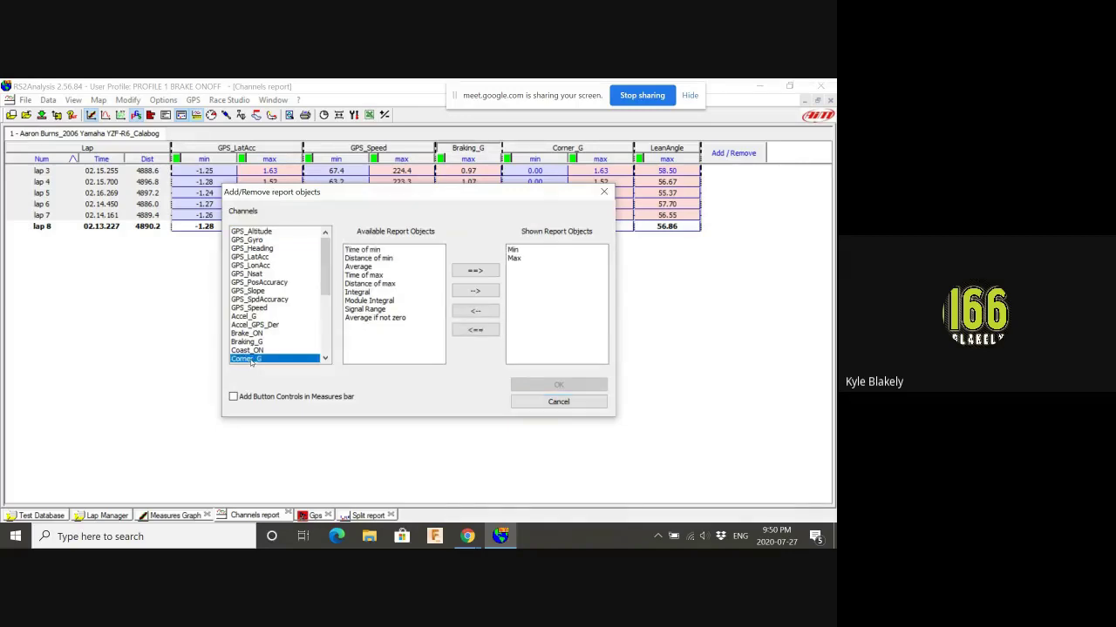
click(512, 250)
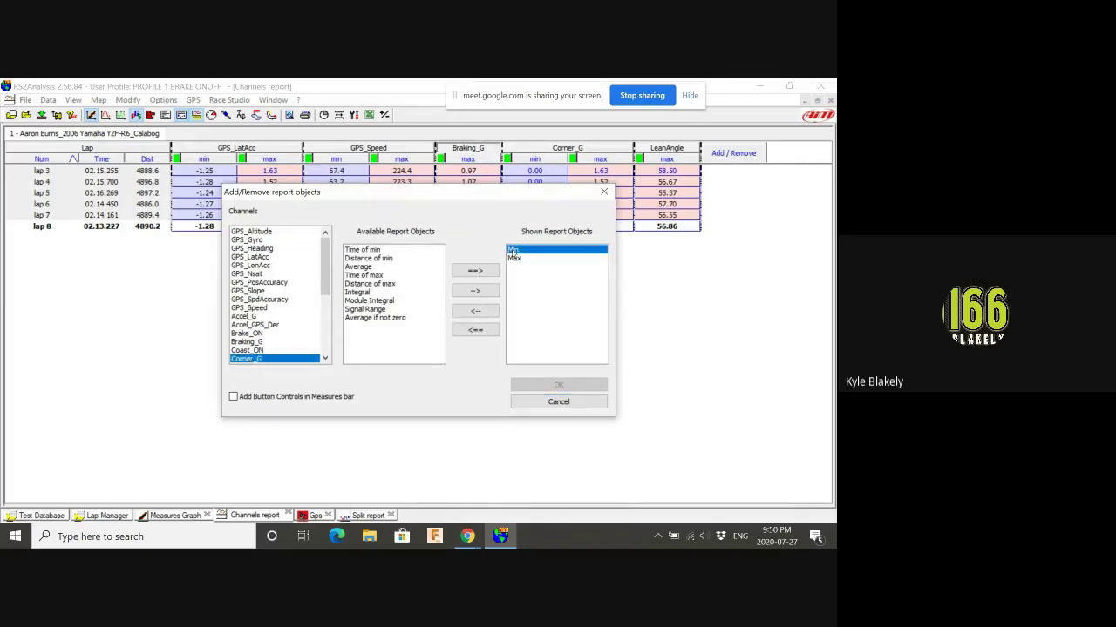
click(475, 311)
click(556, 386)
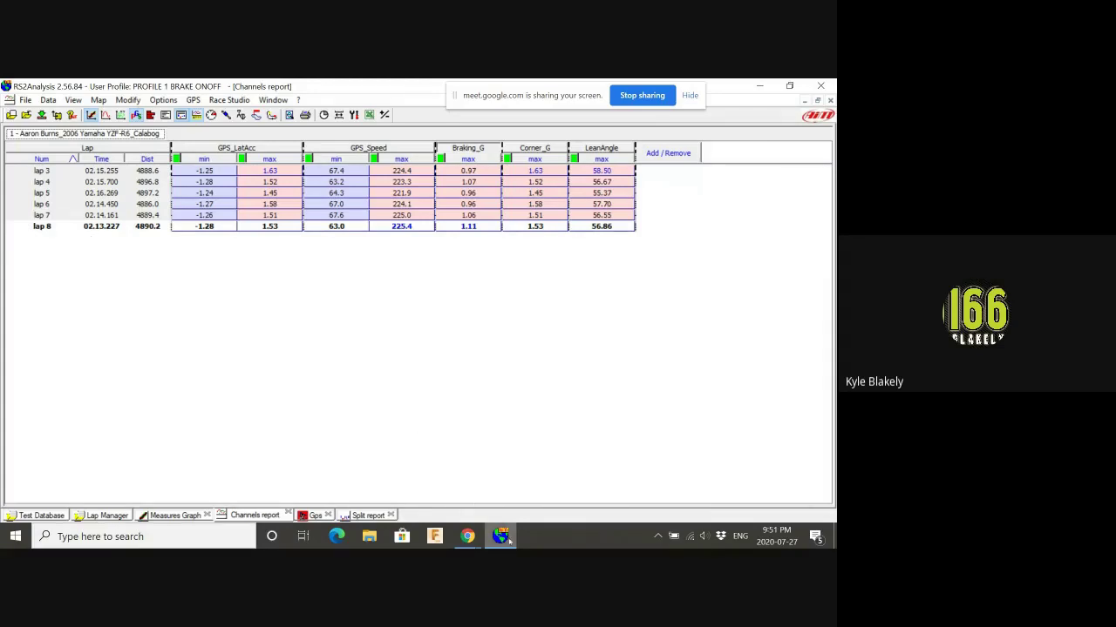
Step: Switch to Chrome, search for images of Calabogie Motorsports Park in a new tab and enlarge the Pro 6 Cycle track map
mouse_move(467, 542)
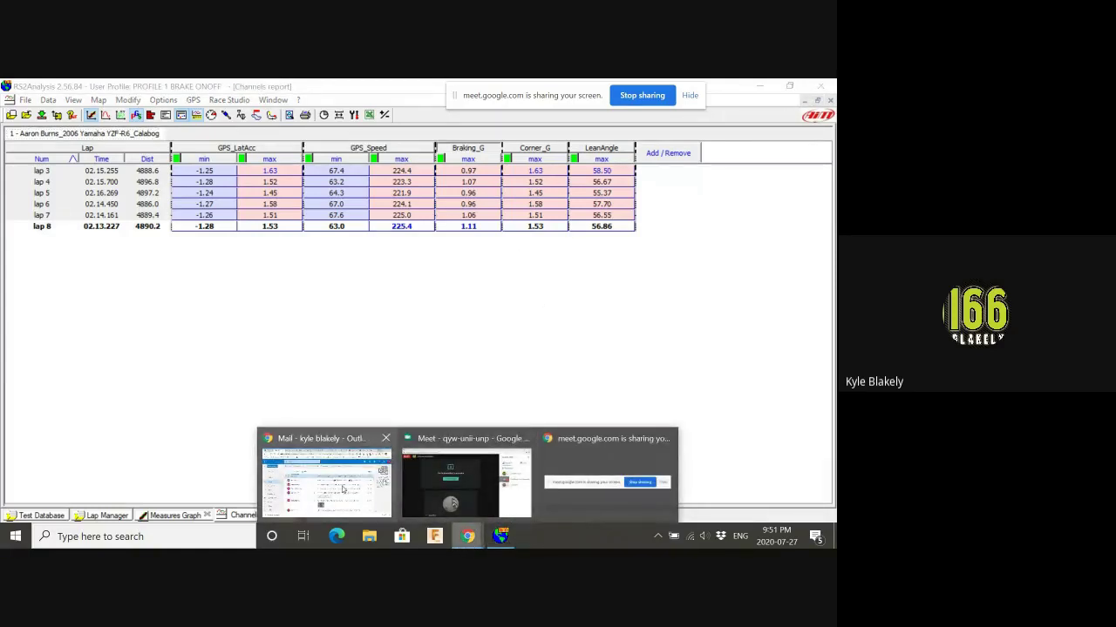
click(342, 488)
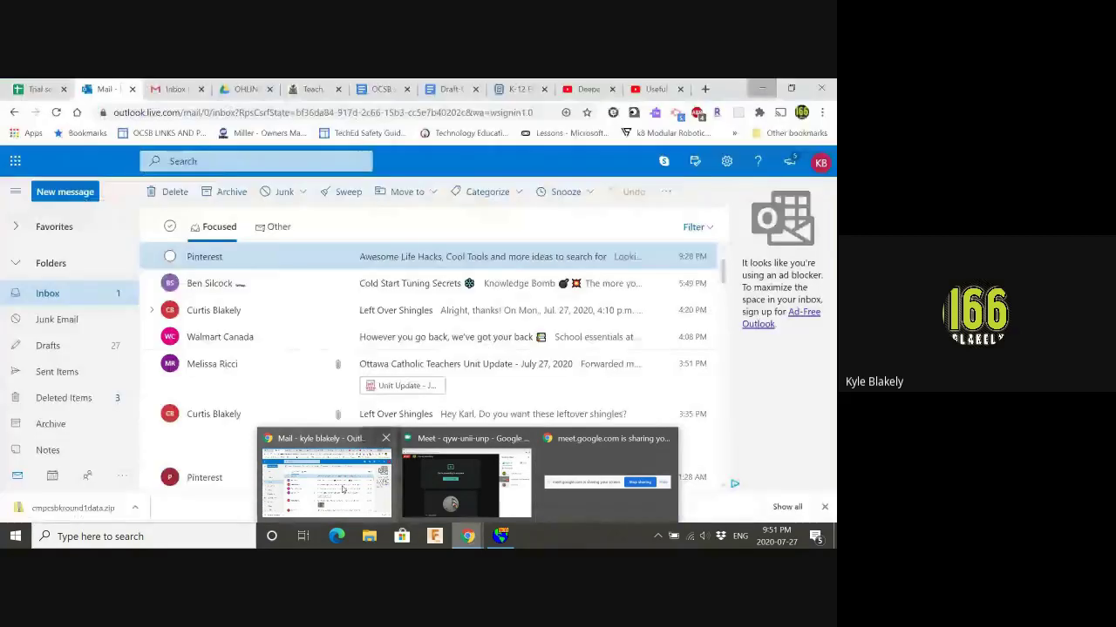
click(705, 90)
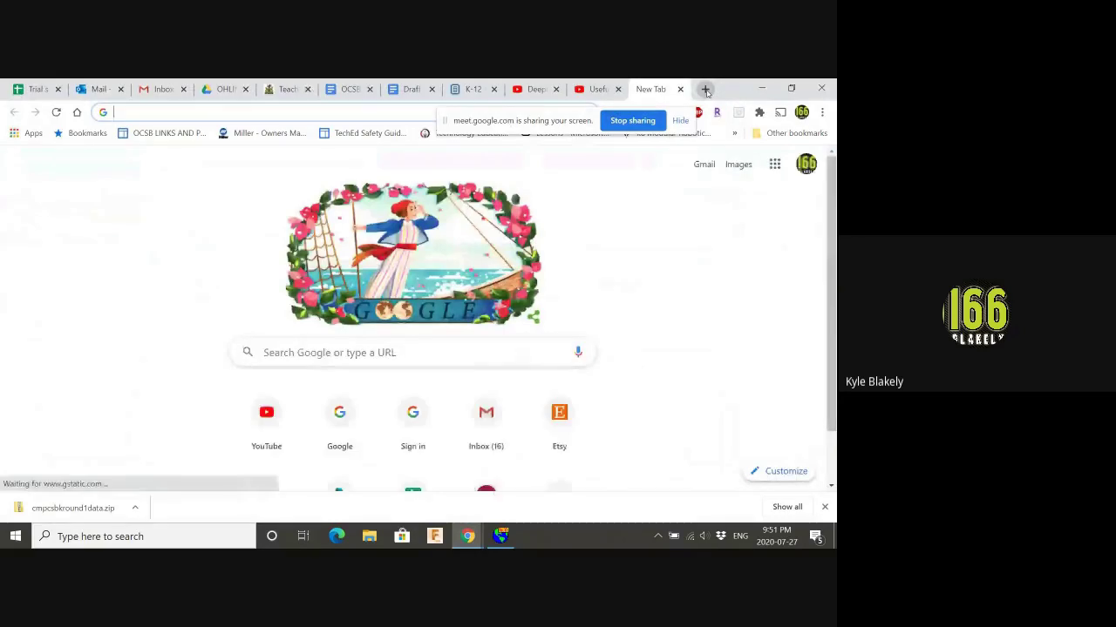
text(calibogie)
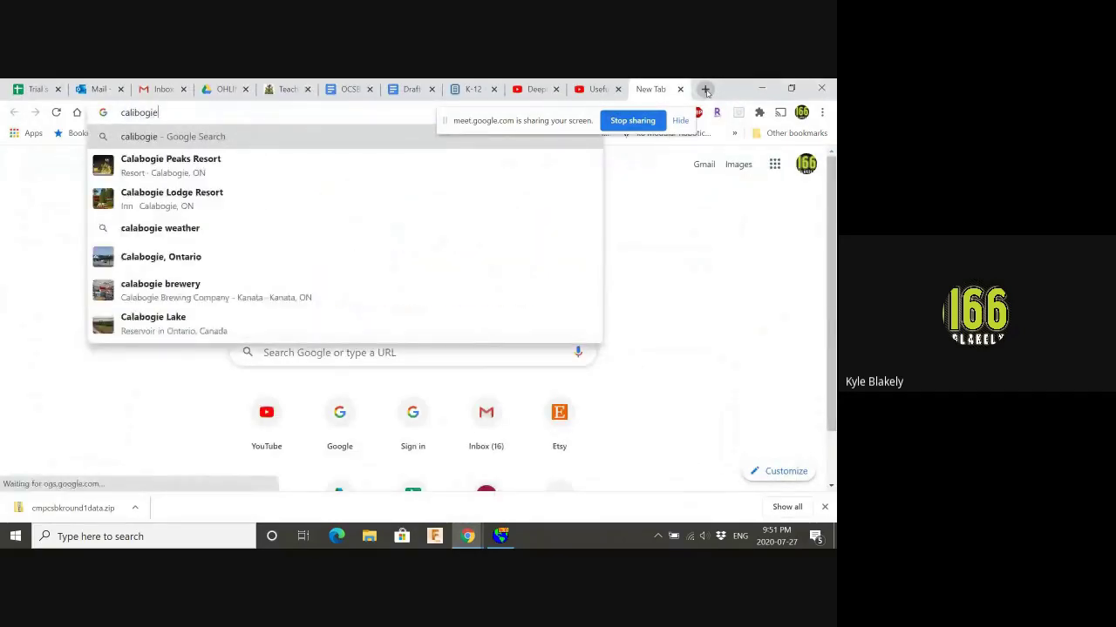
text( motor)
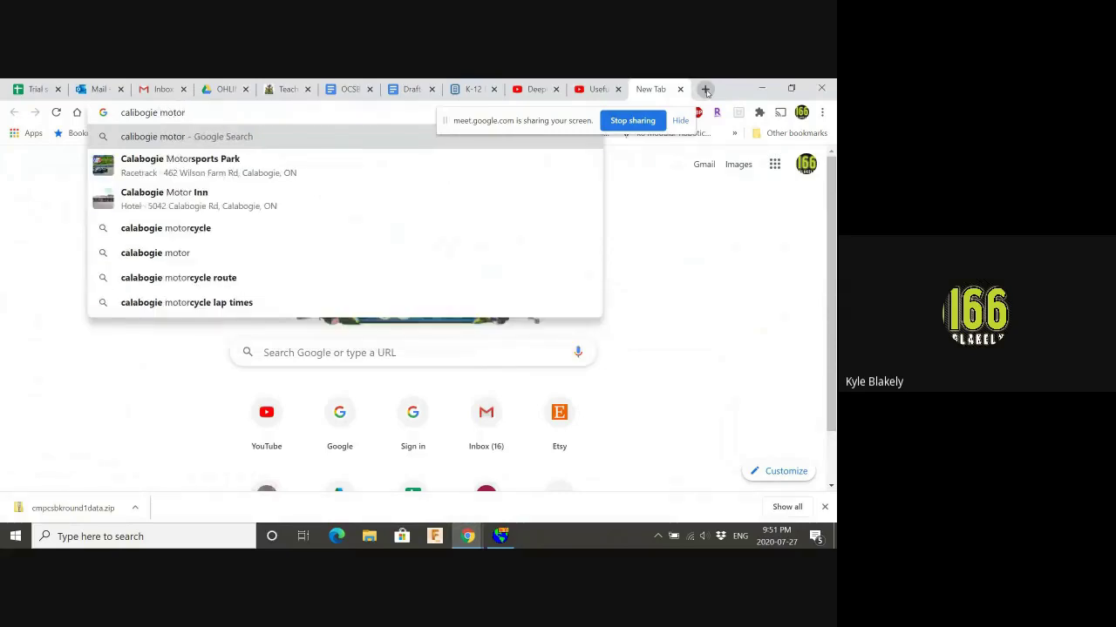
key(Down)
key(Return)
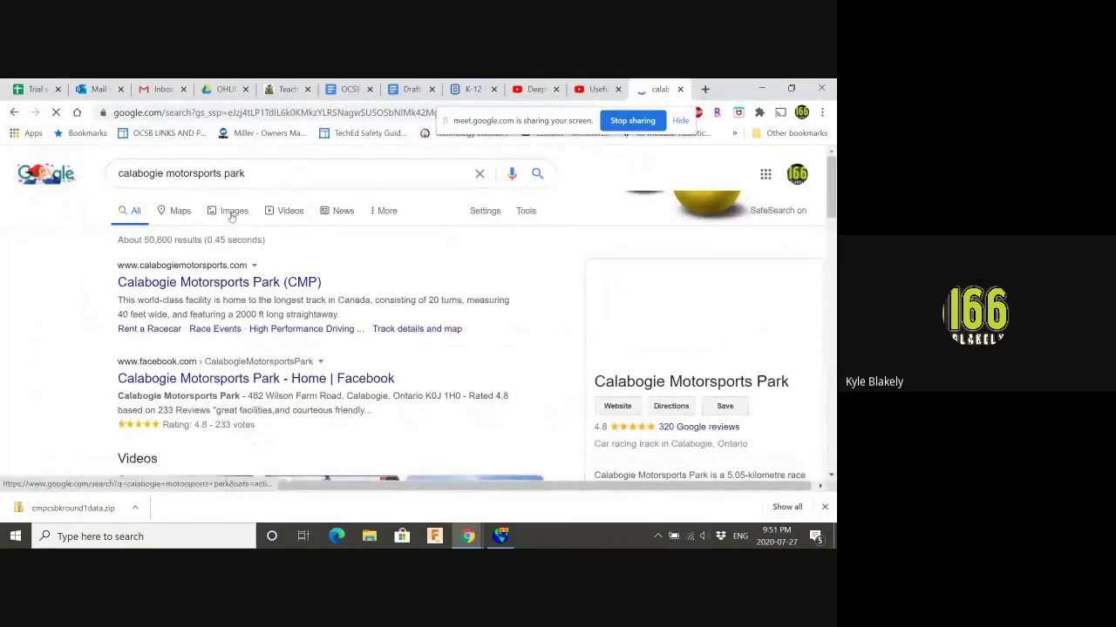
click(231, 215)
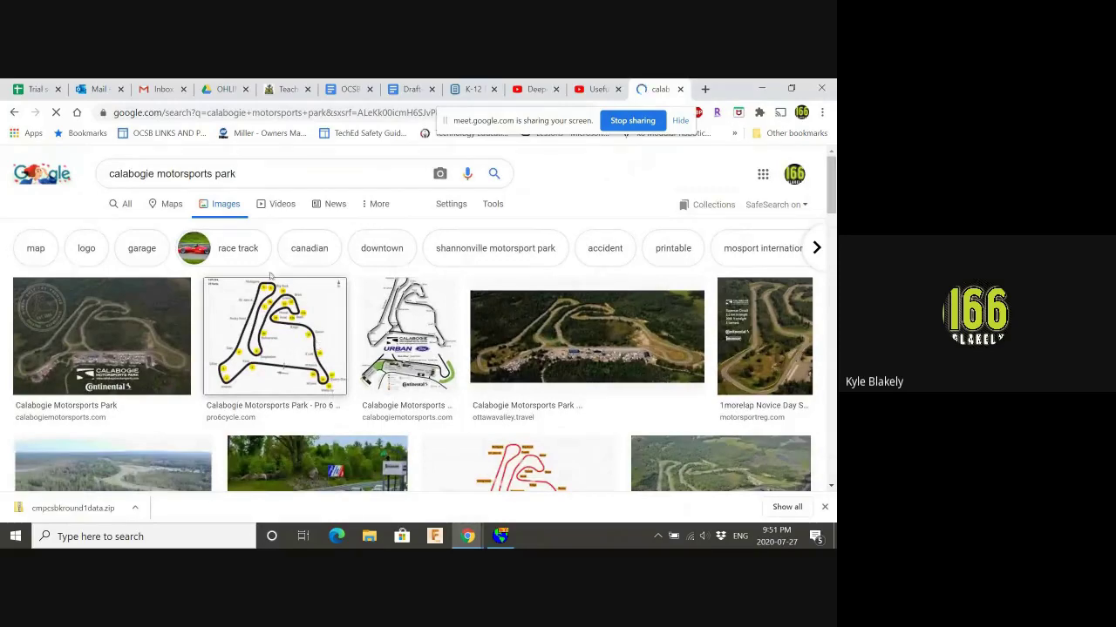
click(343, 347)
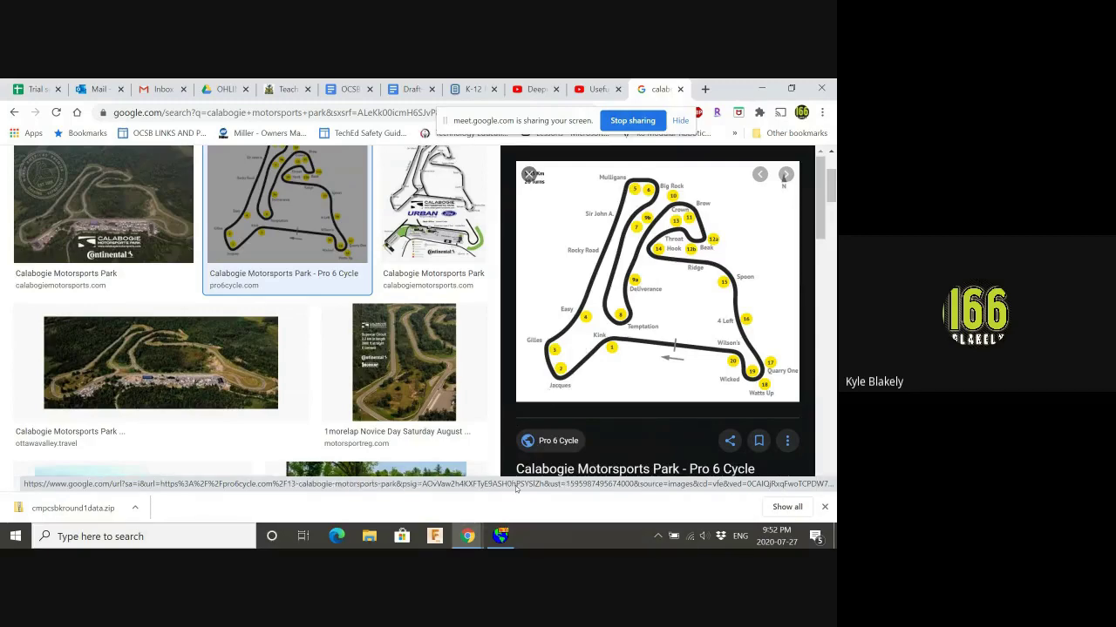
Step: Switch back to RS2Analysis and leave the maximized Channels report for the Measures Graph and GPS track map
click(500, 536)
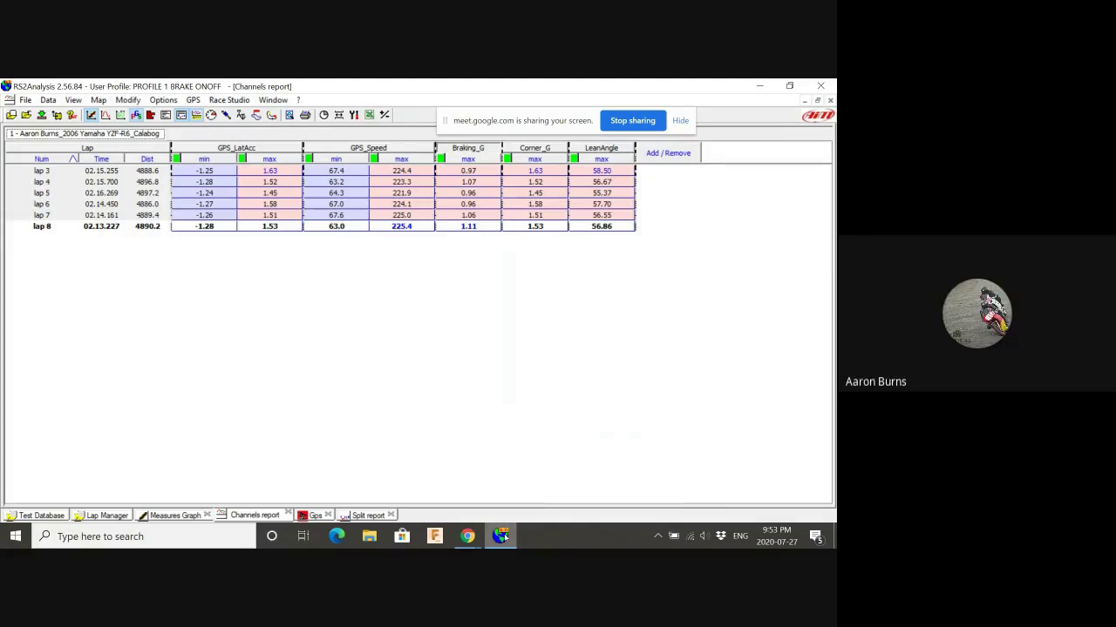
mouse_move(503, 535)
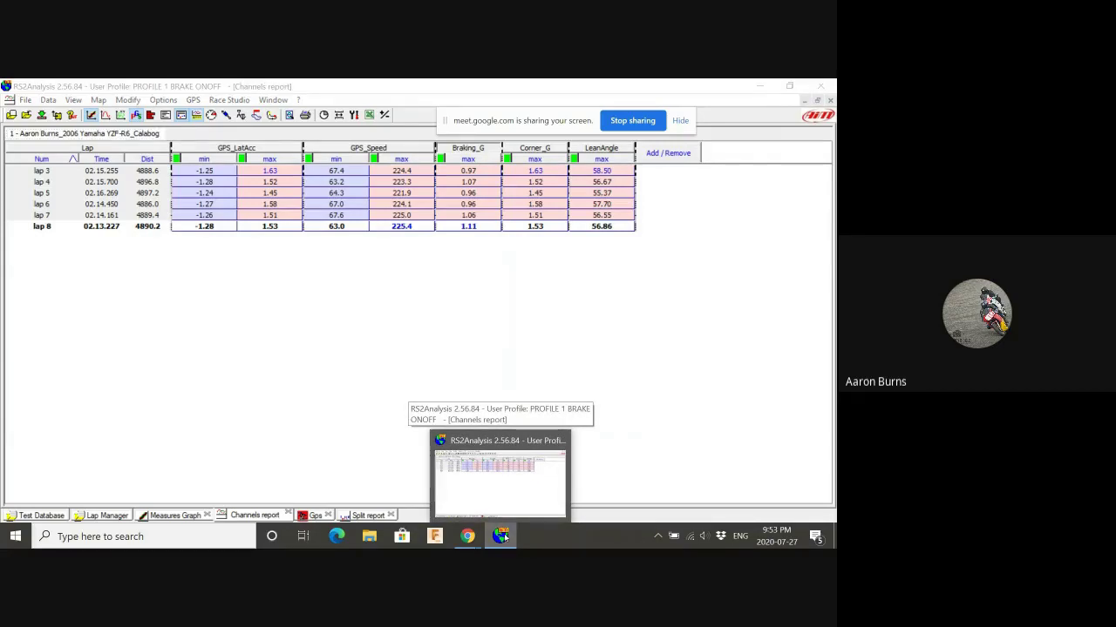
click(503, 536)
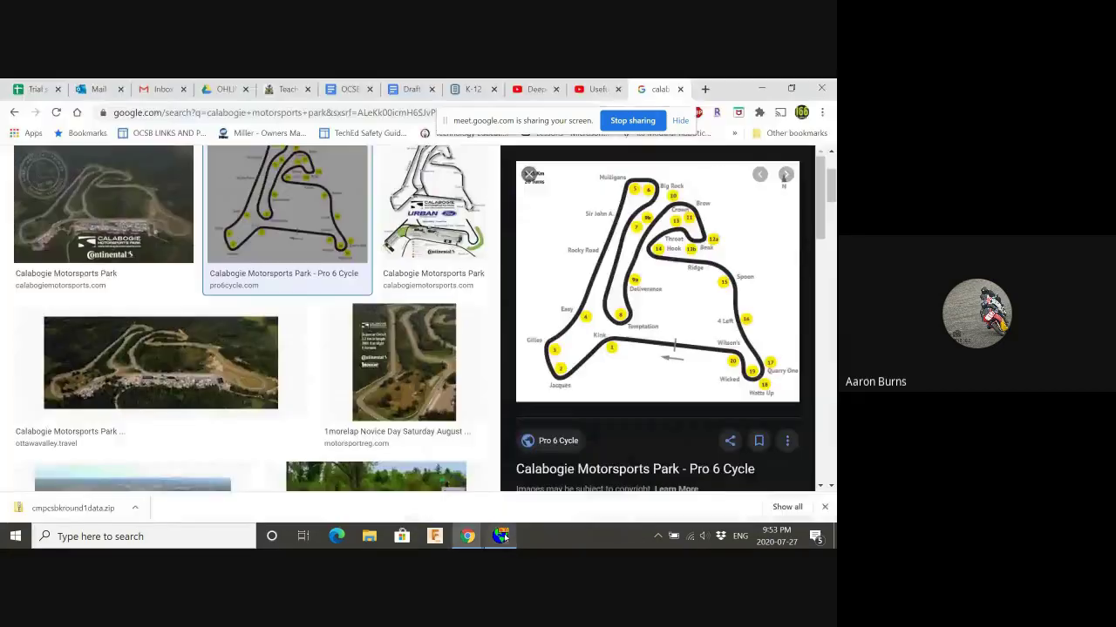
click(503, 535)
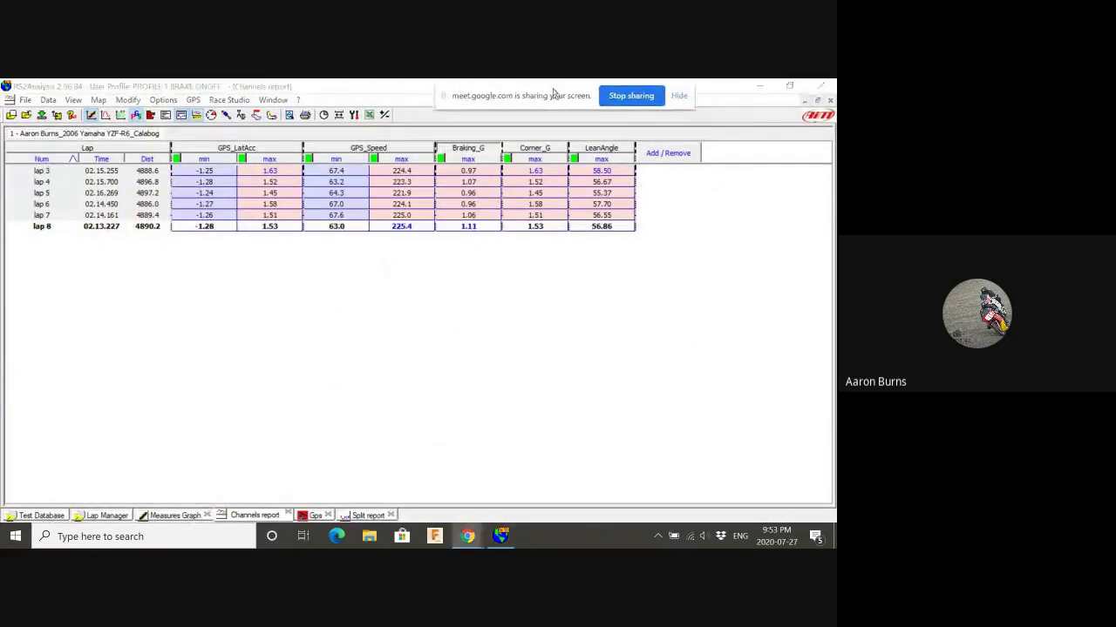
click(804, 101)
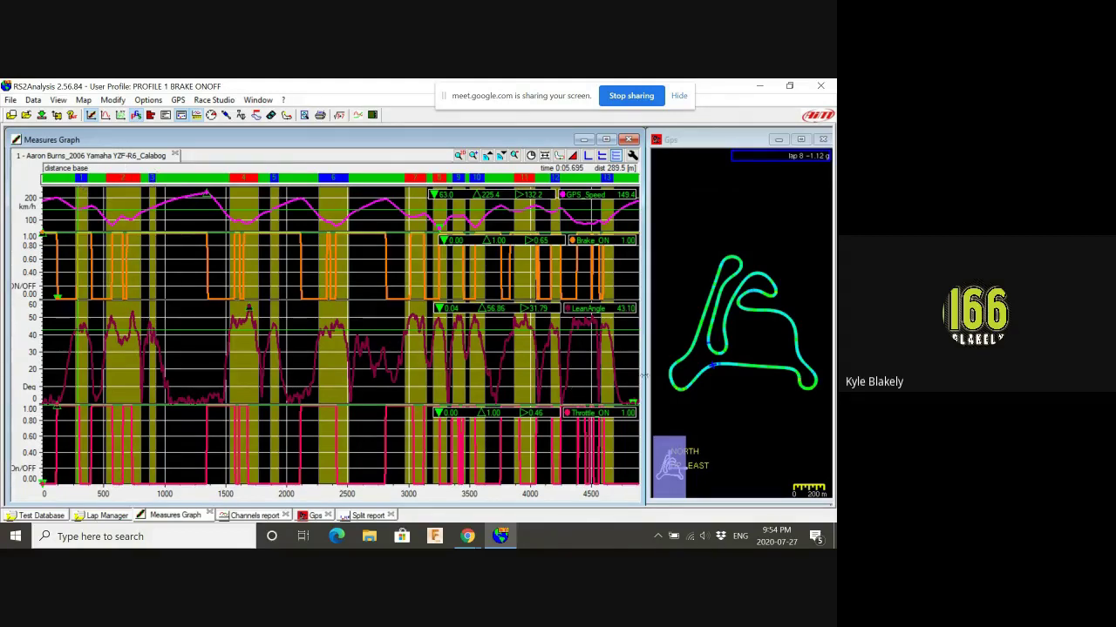
mouse_move(690, 387)
click(467, 536)
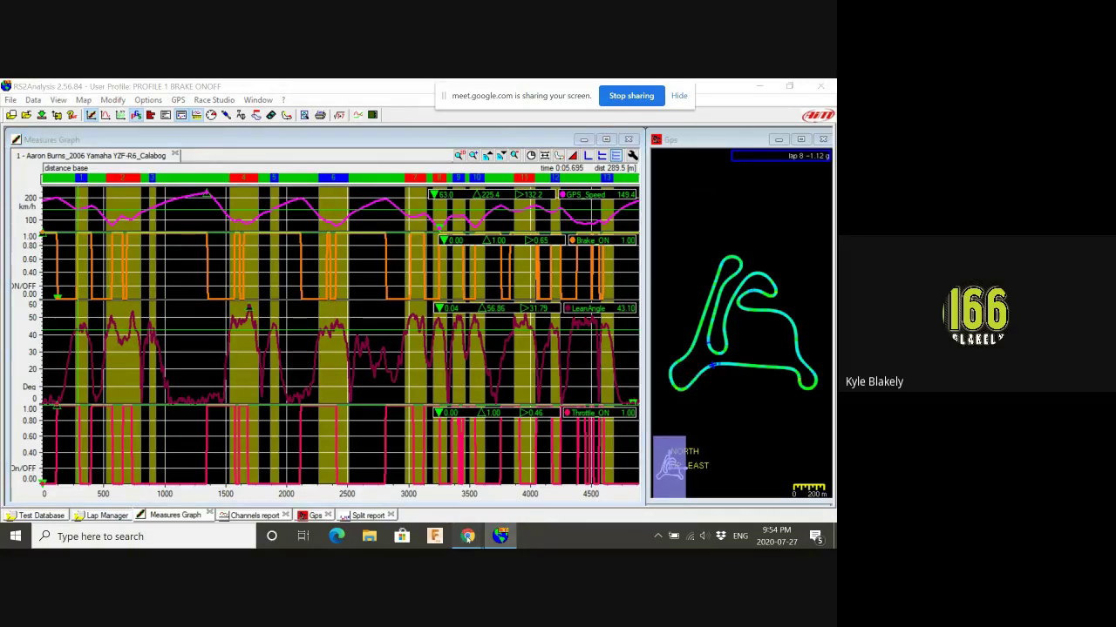
mouse_move(364, 490)
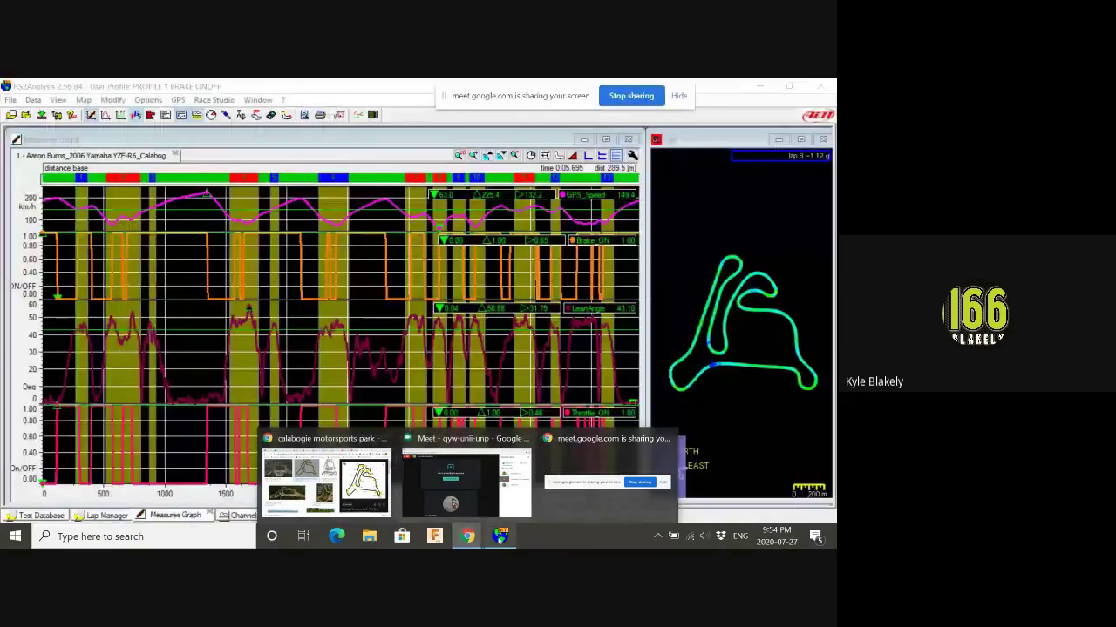
click(415, 138)
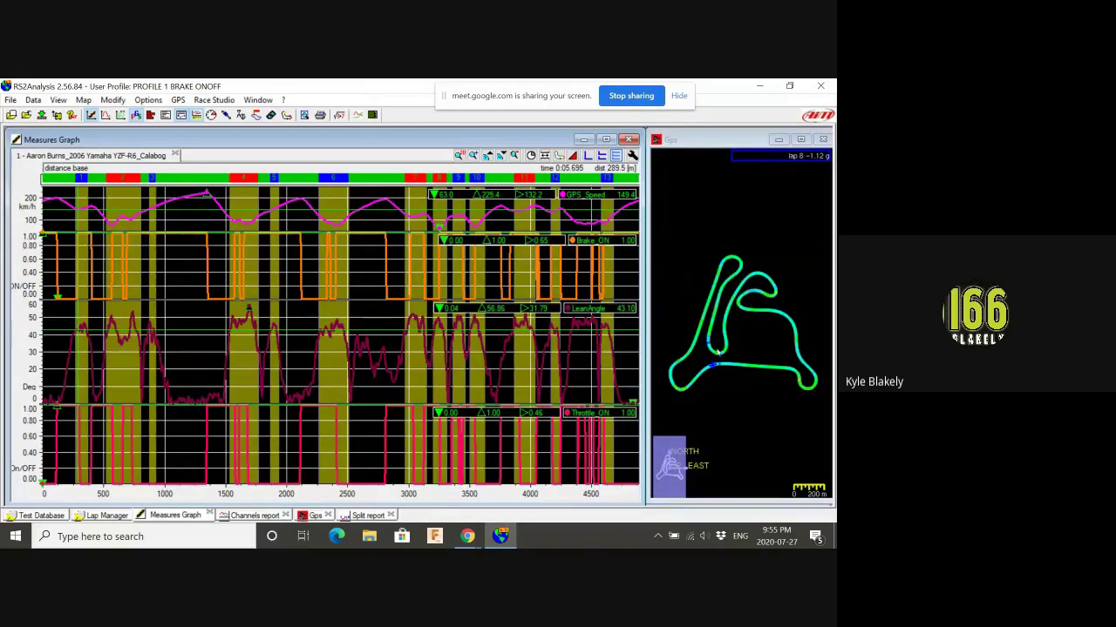
Step: Place the graph cursor on the LeanAngle peak in corner 4, at about 1694 m
mouse_move(740, 306)
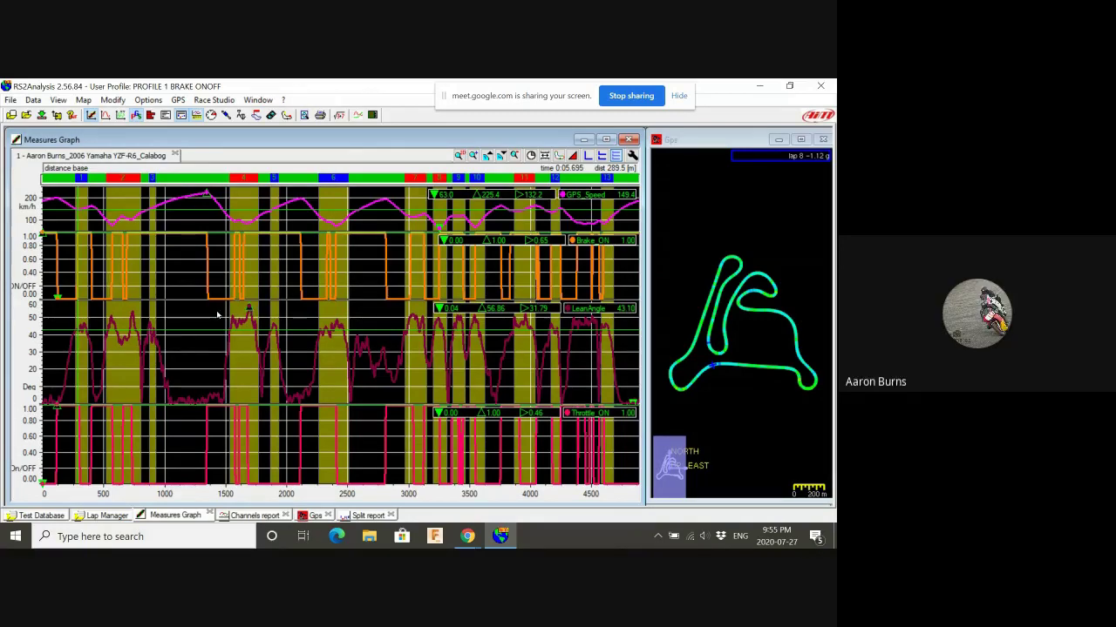
click(224, 312)
drag(223, 313, 250, 316)
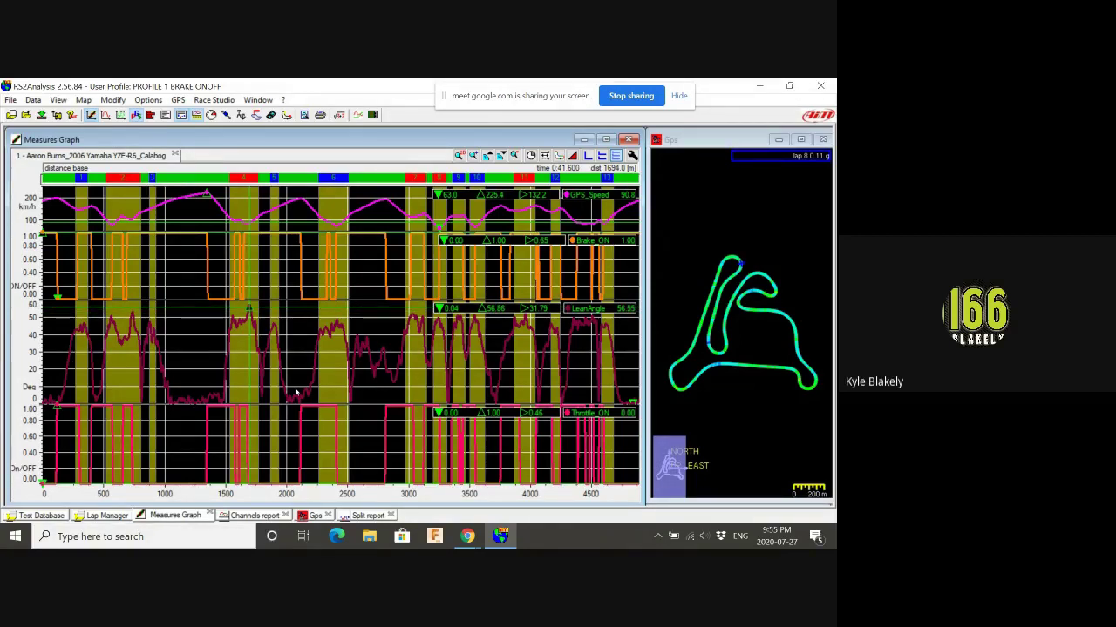
Step: Step the graph cursor back through corner 4 to about 1650 m to examine lean angle, speed, brake and throttle
key(Left)
key(Left)
key(Left)
key(Left)
key(Left)
key(Left)
key(Left)
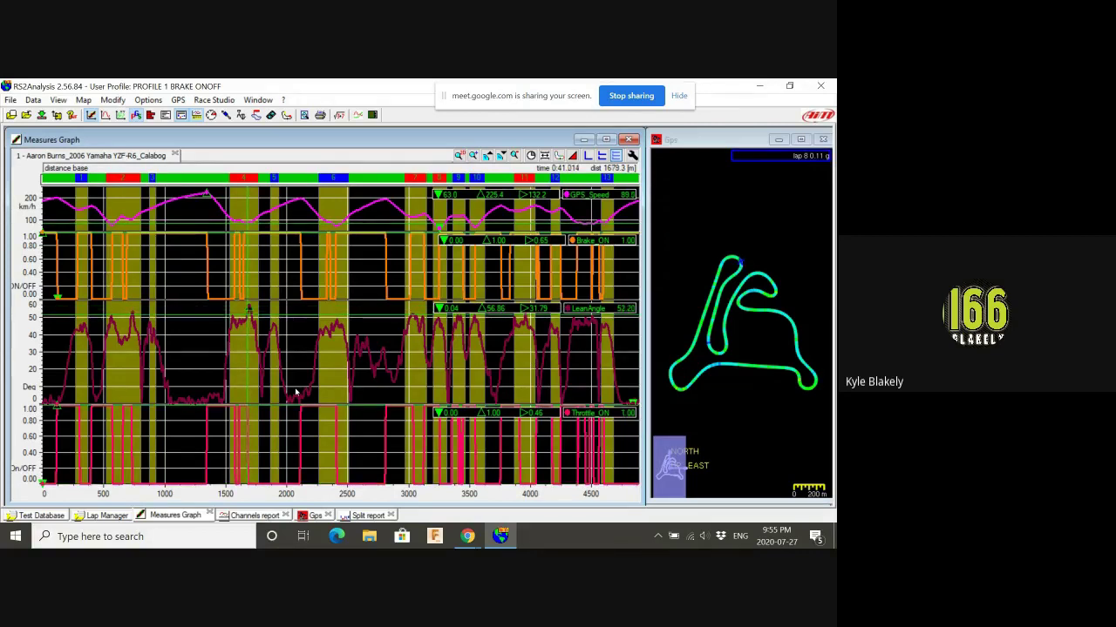
key(Left)
key(Left)
key(Left)
key(Left)
key(Left)
key(Left)
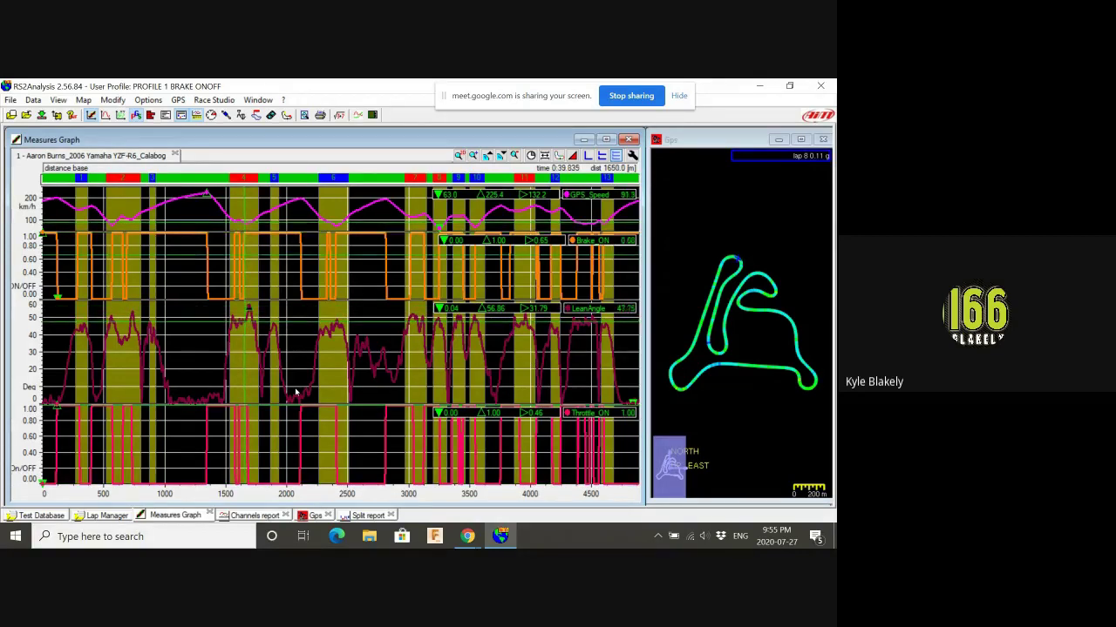
Step: Step the graph cursor back through corner 4 to about 1557 m to examine brake, throttle, speed and lean angle
key(Left)
key(Left)
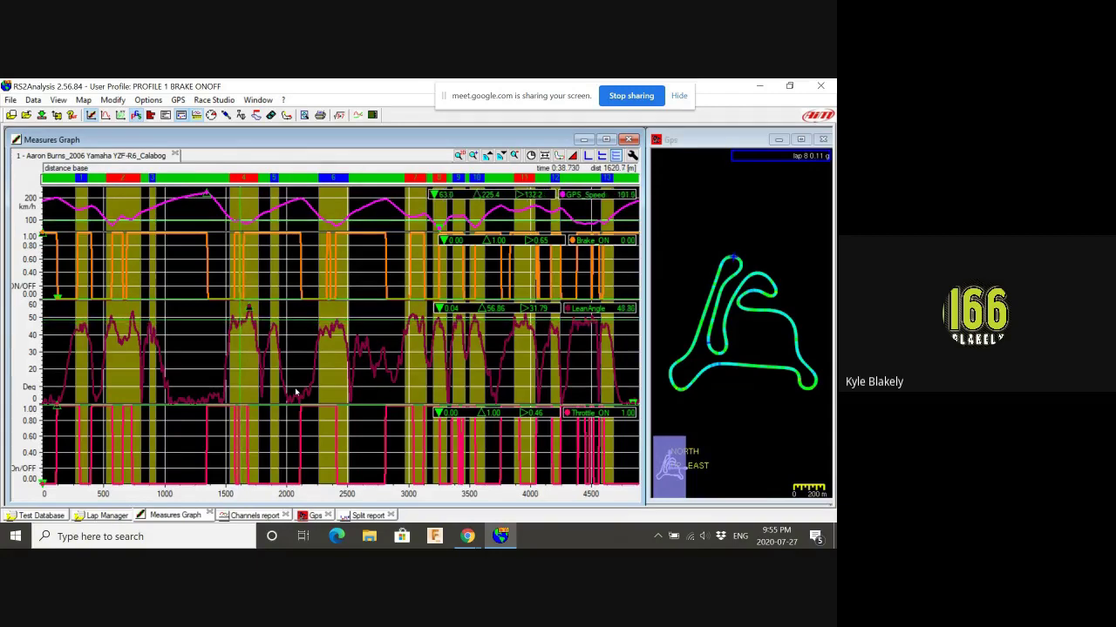
key(Left)
key(Left)
key(Left)
key(Left)
key(Left)
key(Left)
key(Left)
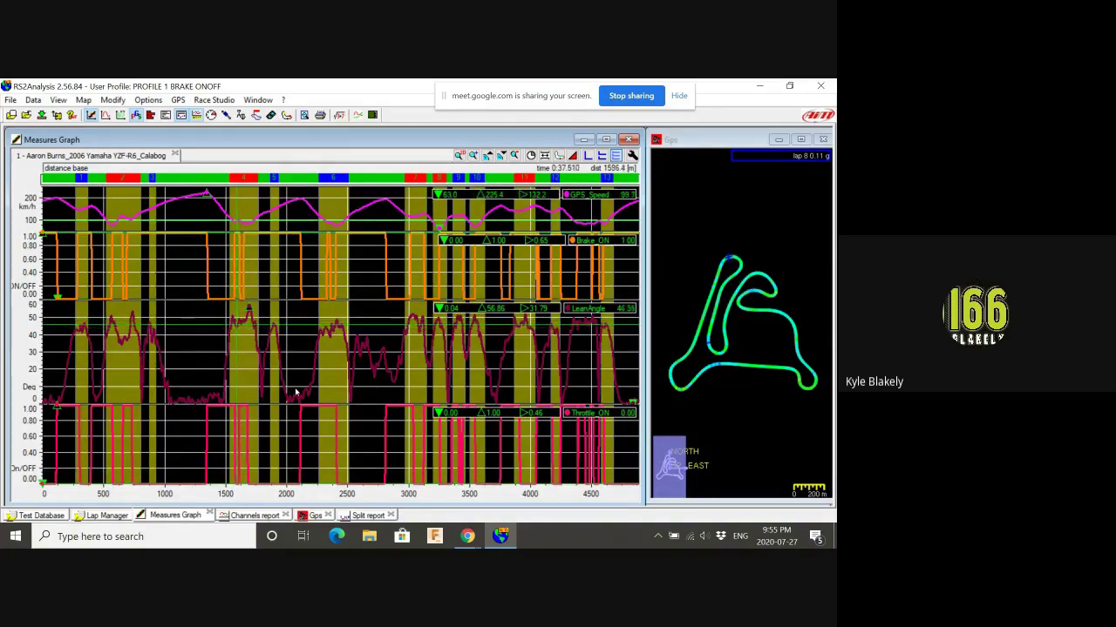
key(Left)
key(Left)
key(Left)
key(Left)
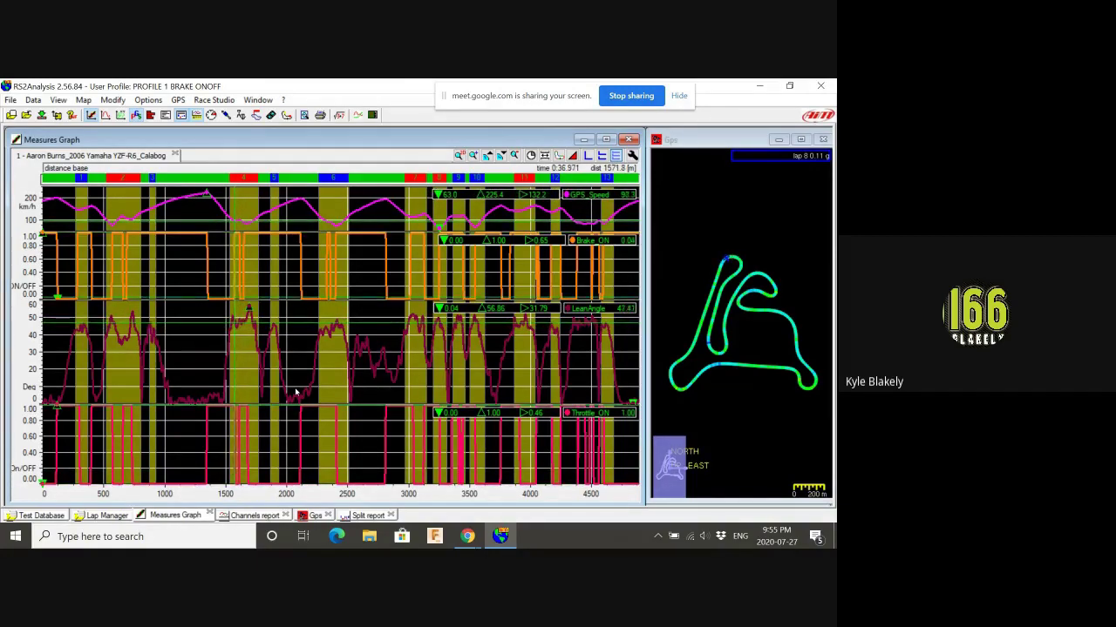
key(Left)
key(Left)
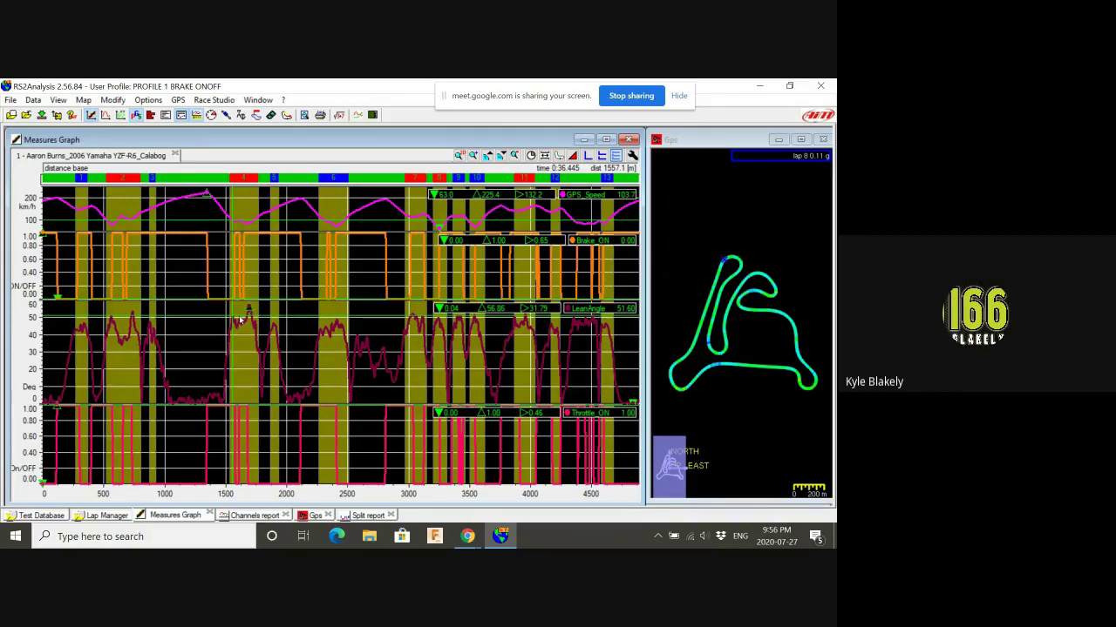
Step: Step the graph cursor forward through corner 4 to about 1689 m, comparing lean angle with brake and throttle activity
key(Right)
key(Right)
key(Right)
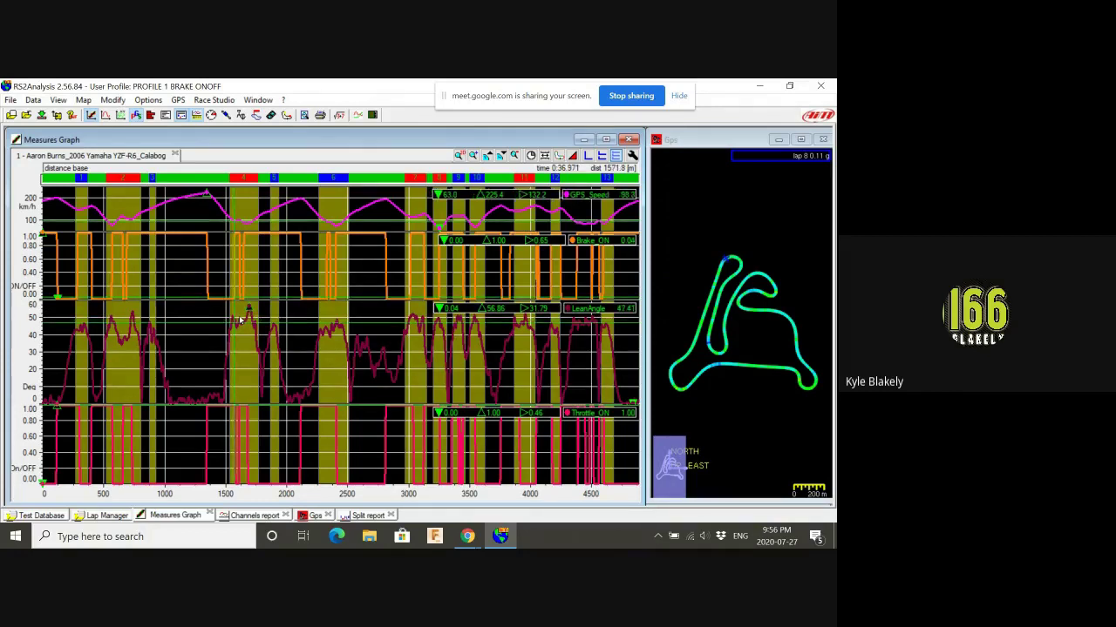
key(Right)
key(Right)
key(Right)
key(Right)
key(Right)
key(Right)
key(Right)
key(Right)
key(Right)
key(Right)
key(Right)
key(Right)
key(Right)
key(Right)
key(Right)
key(Right)
key(Right)
key(Right)
key(Right)
key(Right)
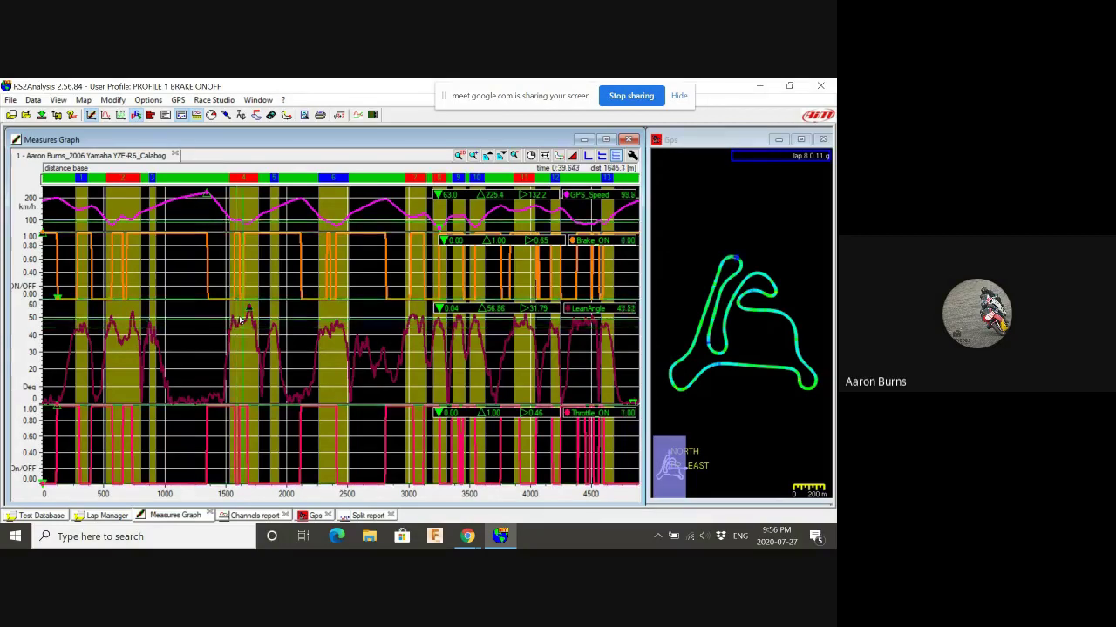
key(Right)
key(Right)
key(Right)
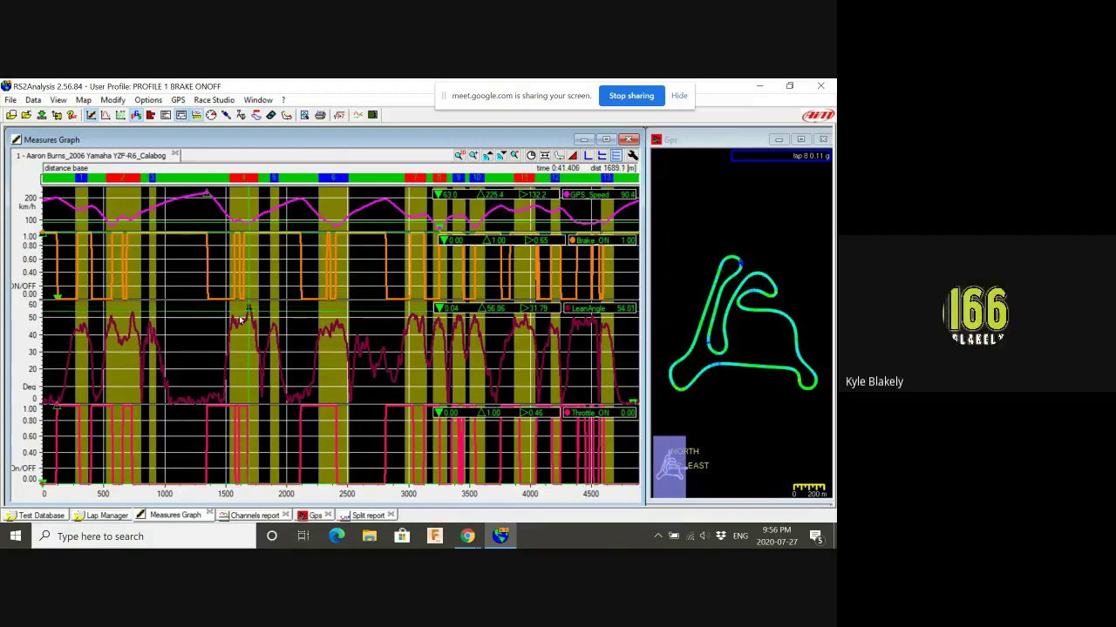
Step: Step the graph cursor back to the approach of corner 4 at about 1484 m to examine where lean begins
key(Left)
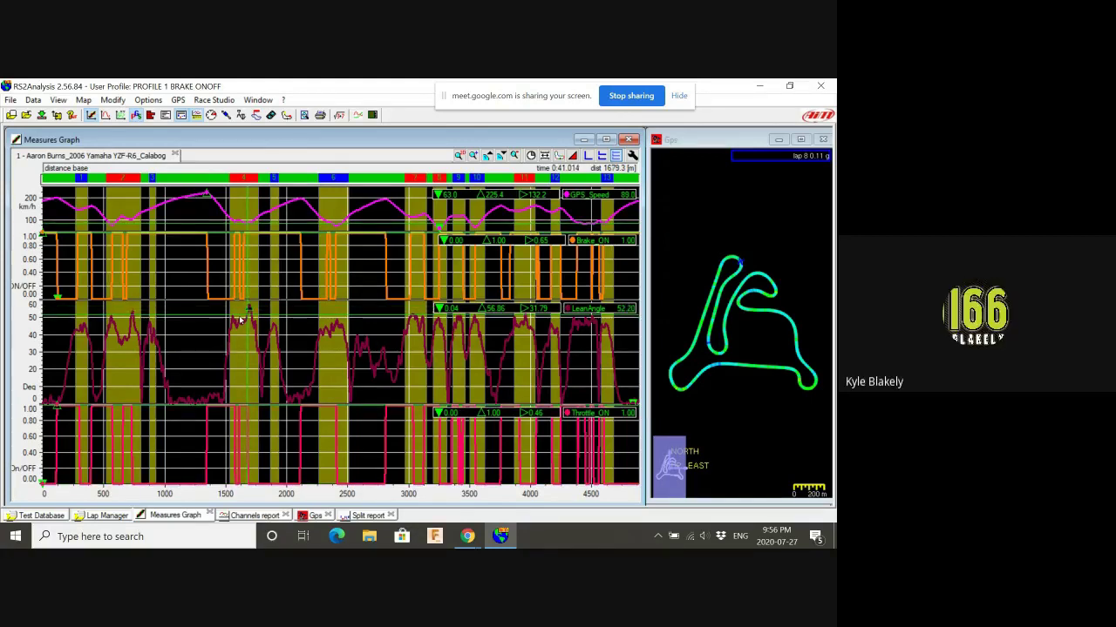
key(Left)
key(Left)
key(Left)
key(Left)
key(Left)
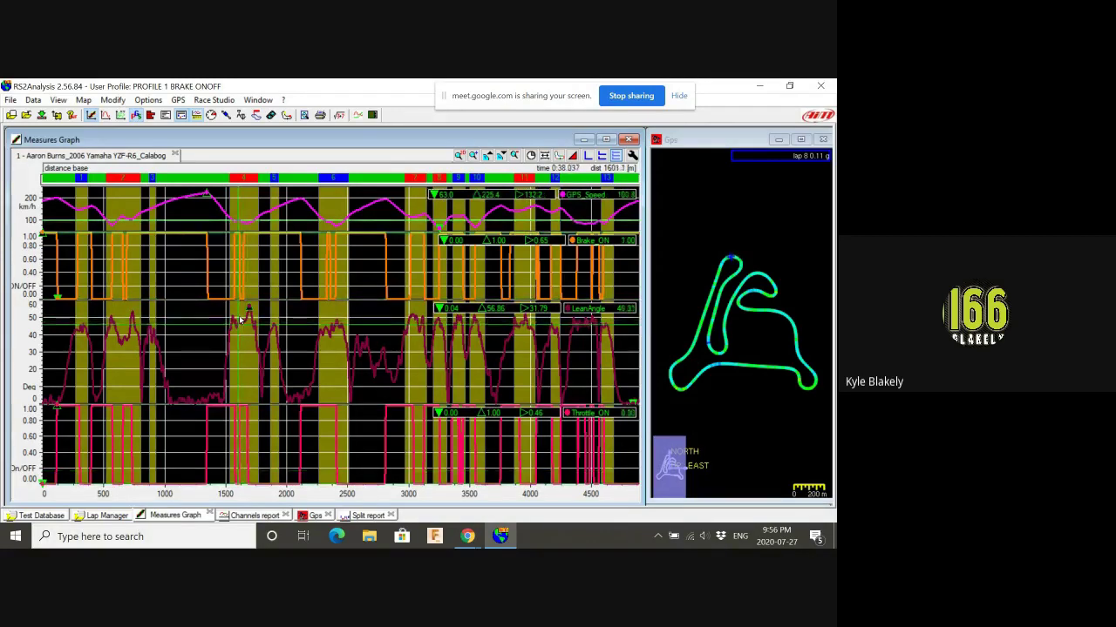
key(Left)
key(Left)
key(Left)
key(Left)
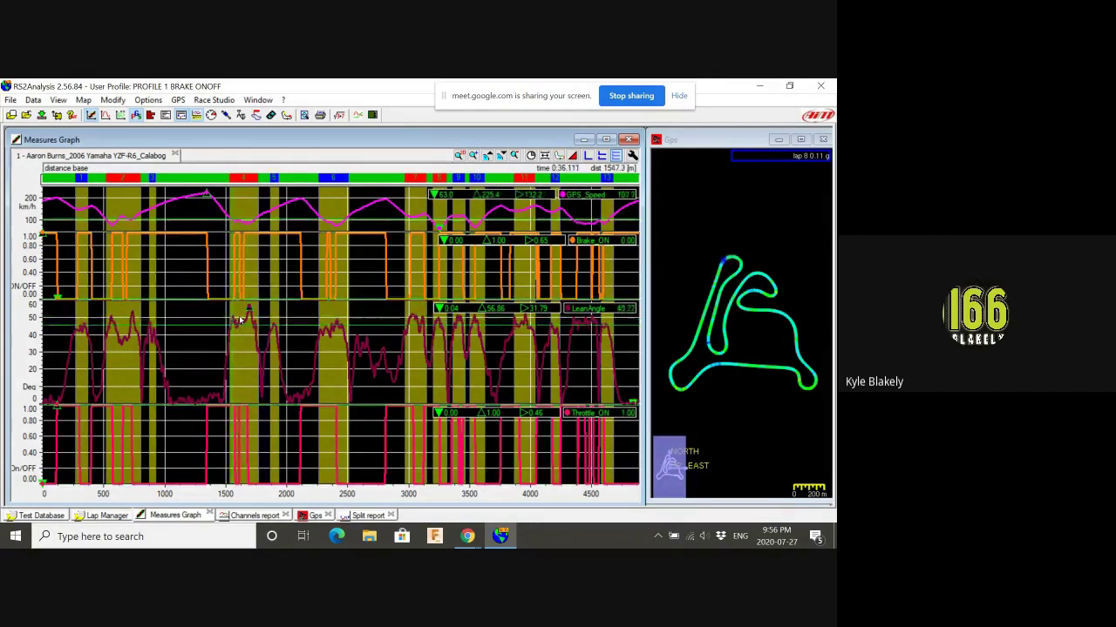
key(Left)
key(Left)
key(Left)
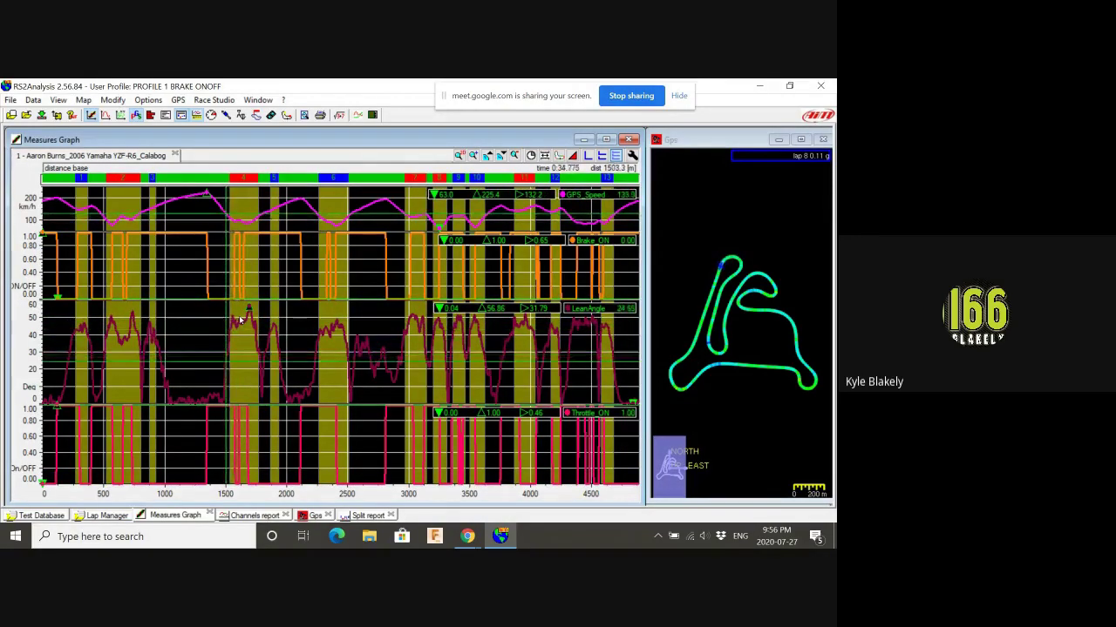
key(Left)
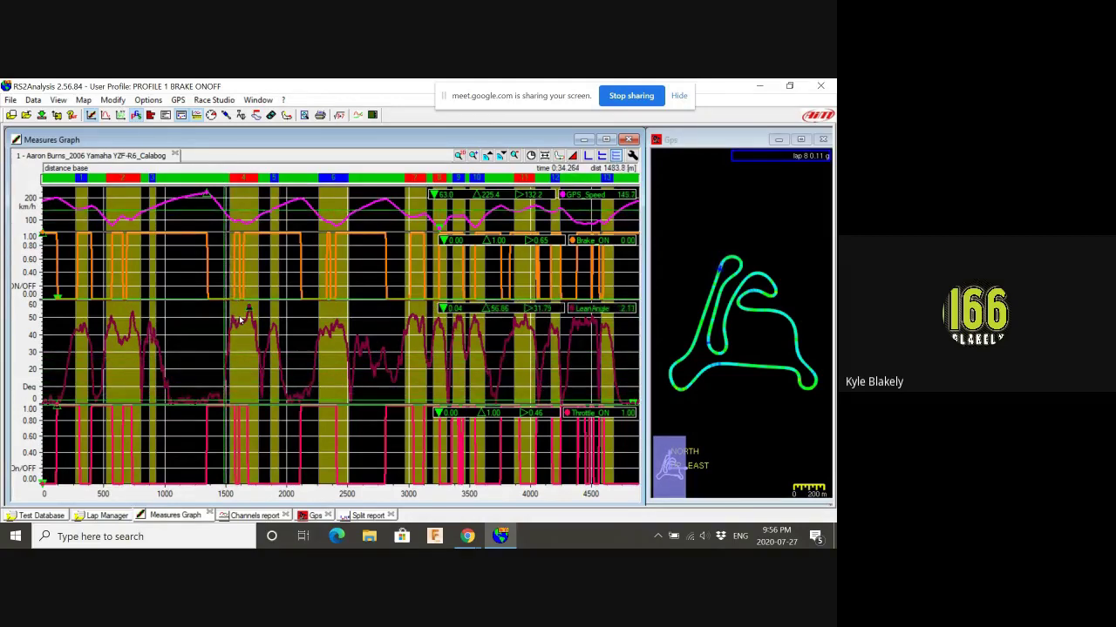
Step: Step the graph cursor forward from the corner 4 approach to about 1567 m to examine speed and lean angle at turn-in
key(Right)
key(Right)
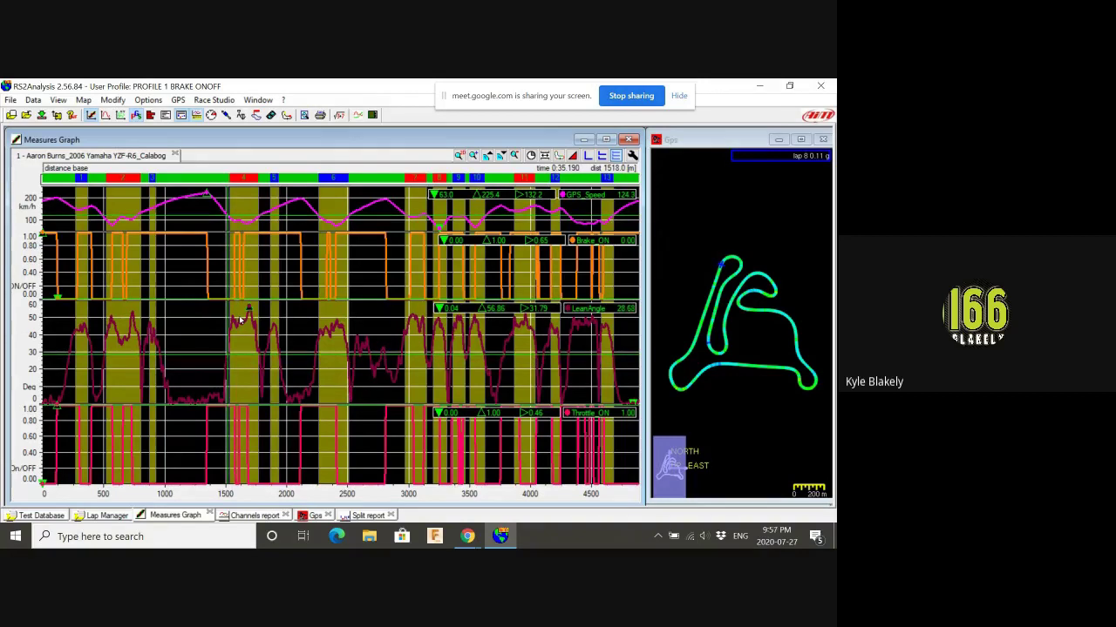
key(Right)
key(Right)
key(Right)
key(Right)
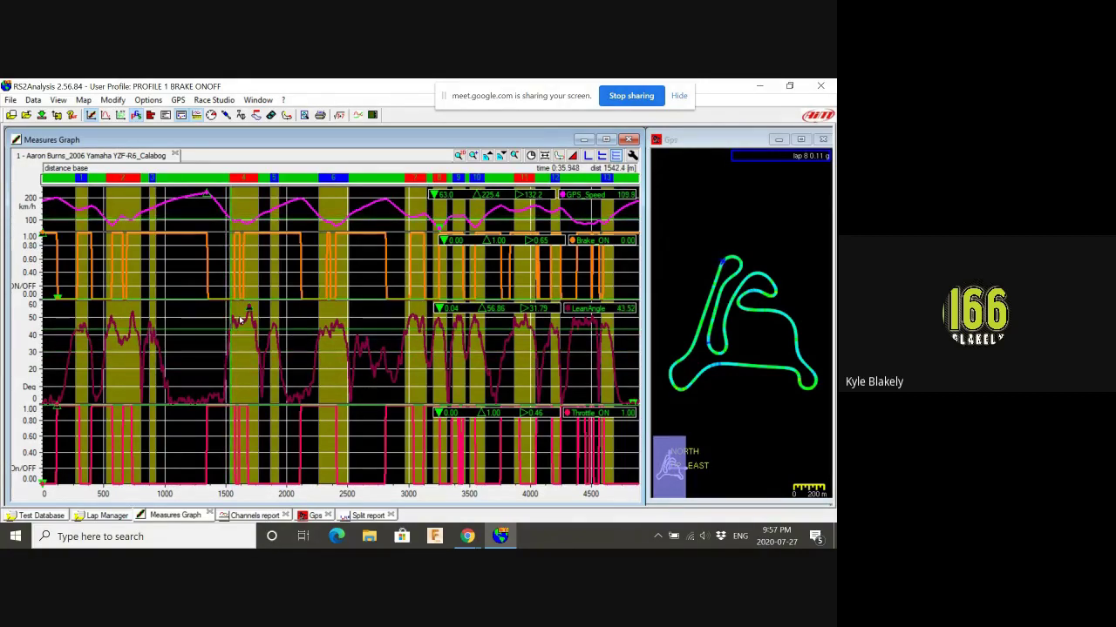
key(Right)
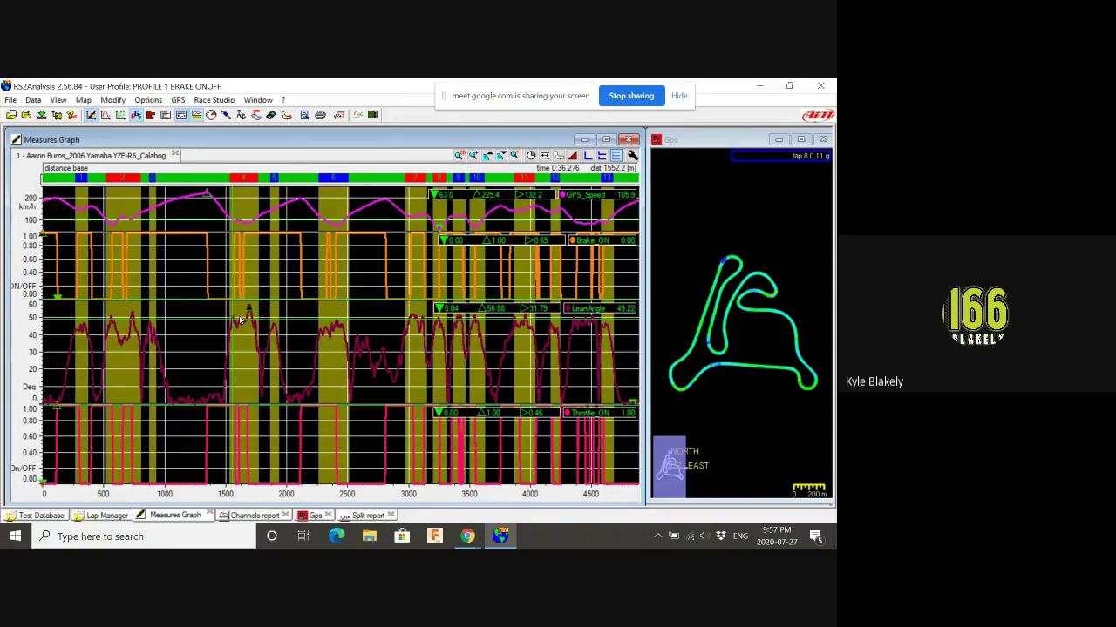
key(Right)
key(Right)
key(Right)
key(Right)
key(Right)
key(Right)
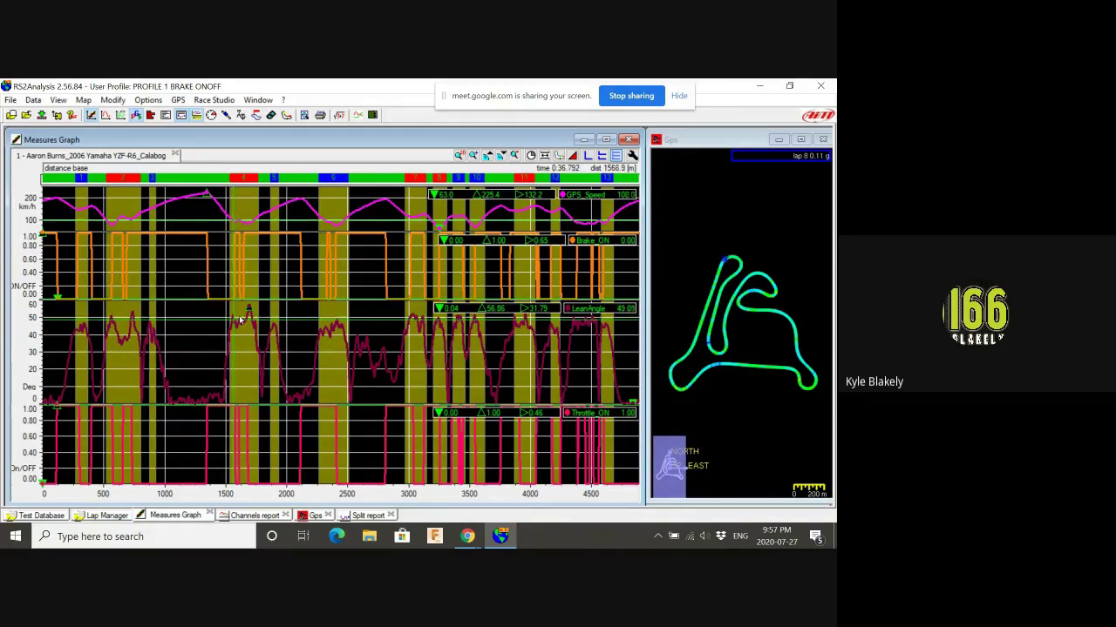
Step: Advance the graph cursor to about 1626 m to examine the brake and throttle changes in the middle of corner 4
key(Left)
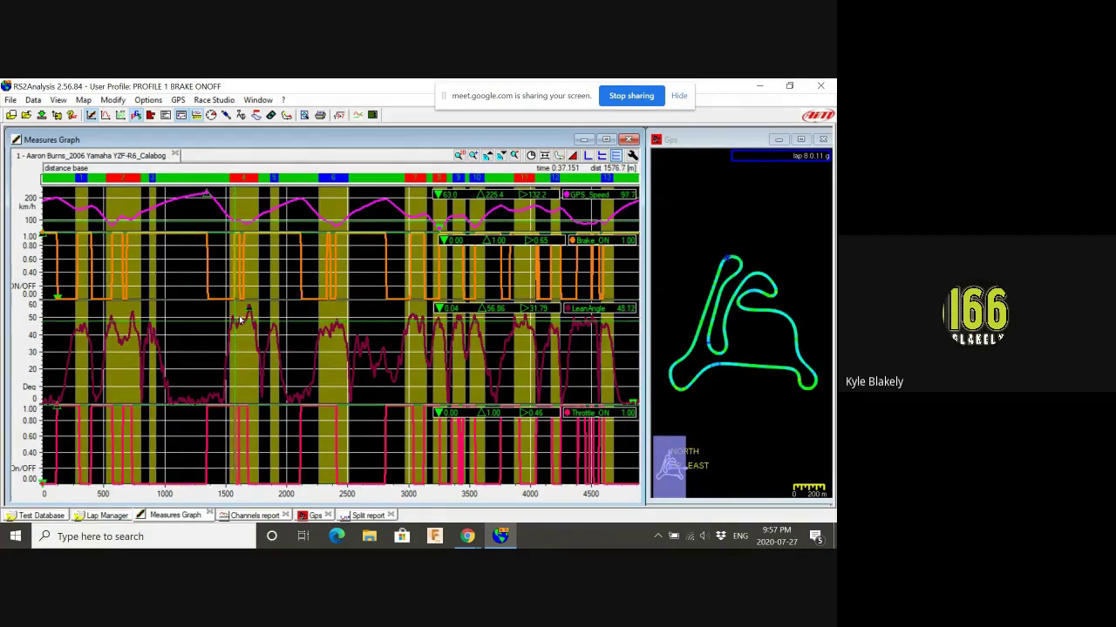
key(Right)
key(Right)
key(Right)
key(Right)
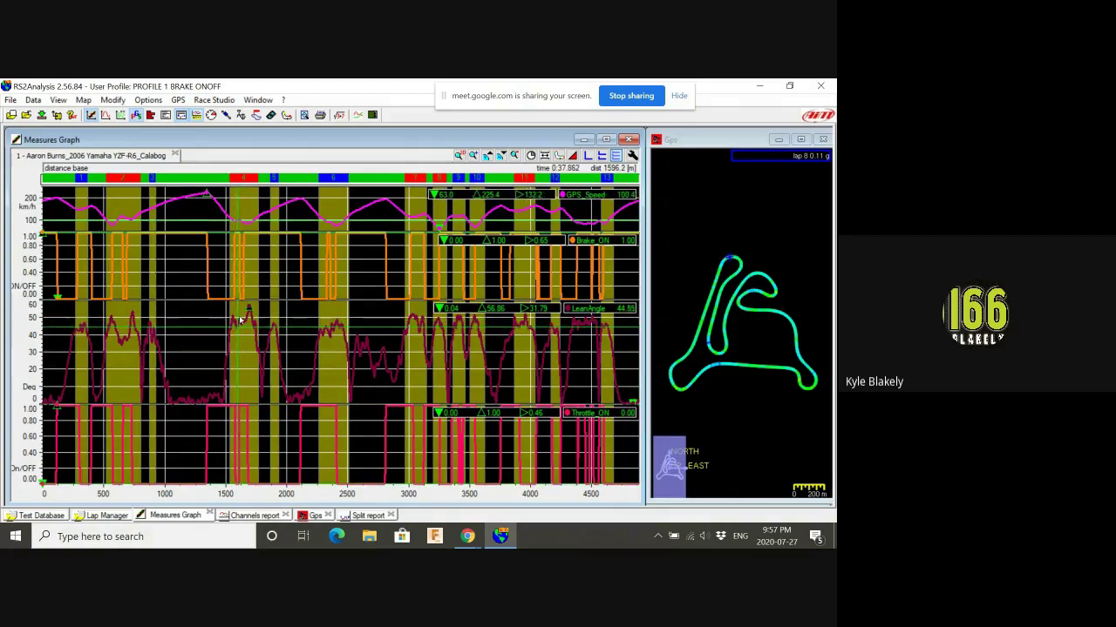
key(Right)
key(Right)
key(Right)
key(Right)
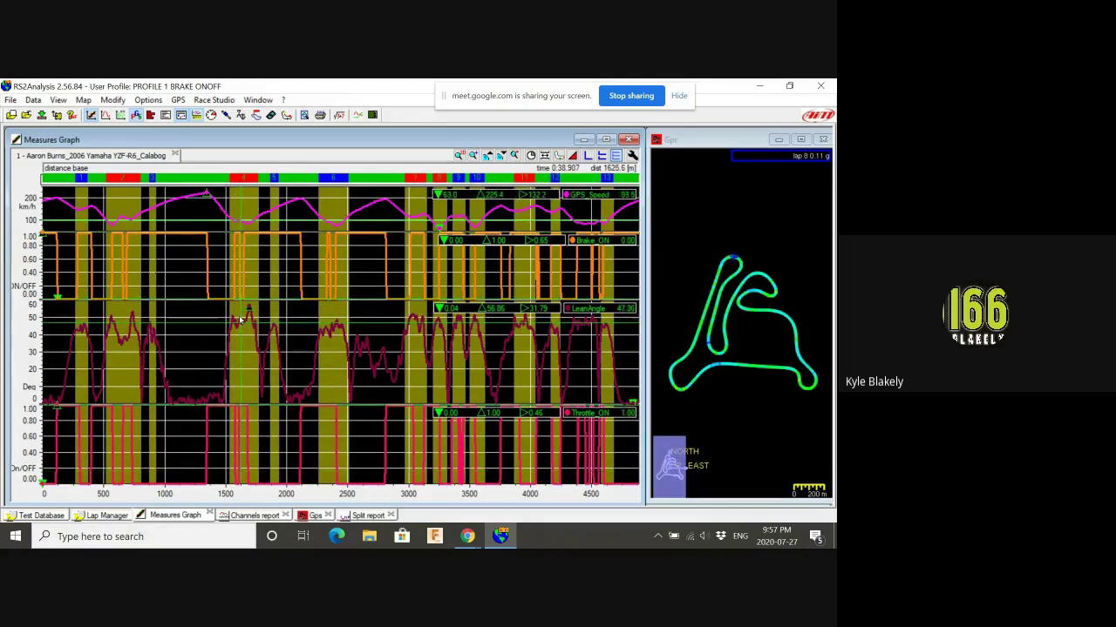
Step: Move the graph cursor back to about 1562 m to recheck lean angle and controls in the first part of corner 4
key(Left)
key(Left)
key(Left)
key(Left)
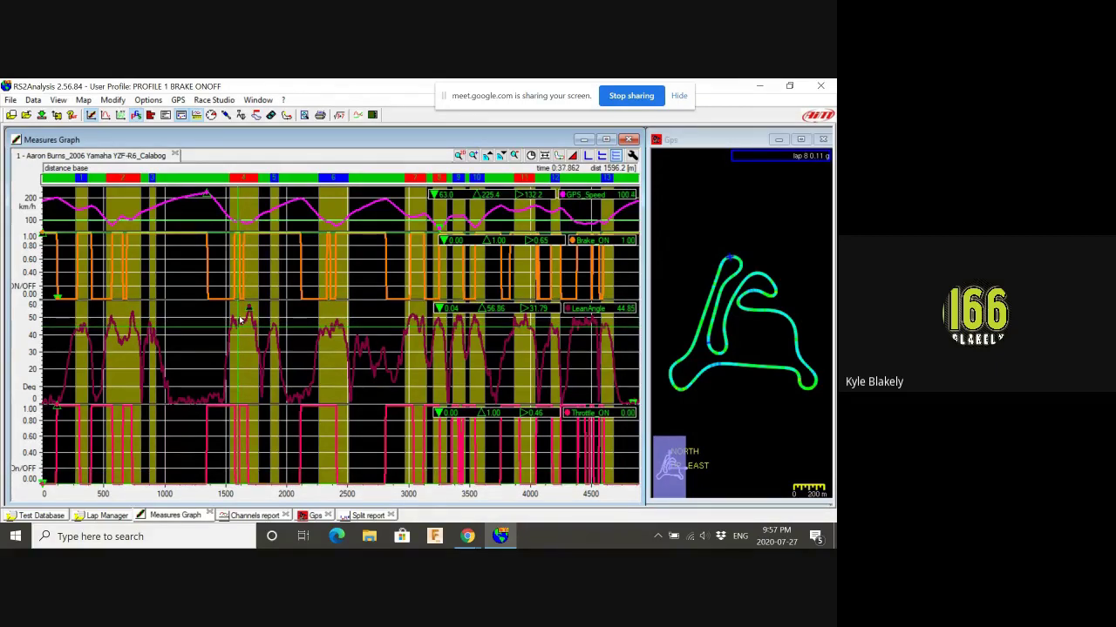
key(Left)
key(Left)
key(Left)
key(Left)
key(Left)
key(Left)
key(Left)
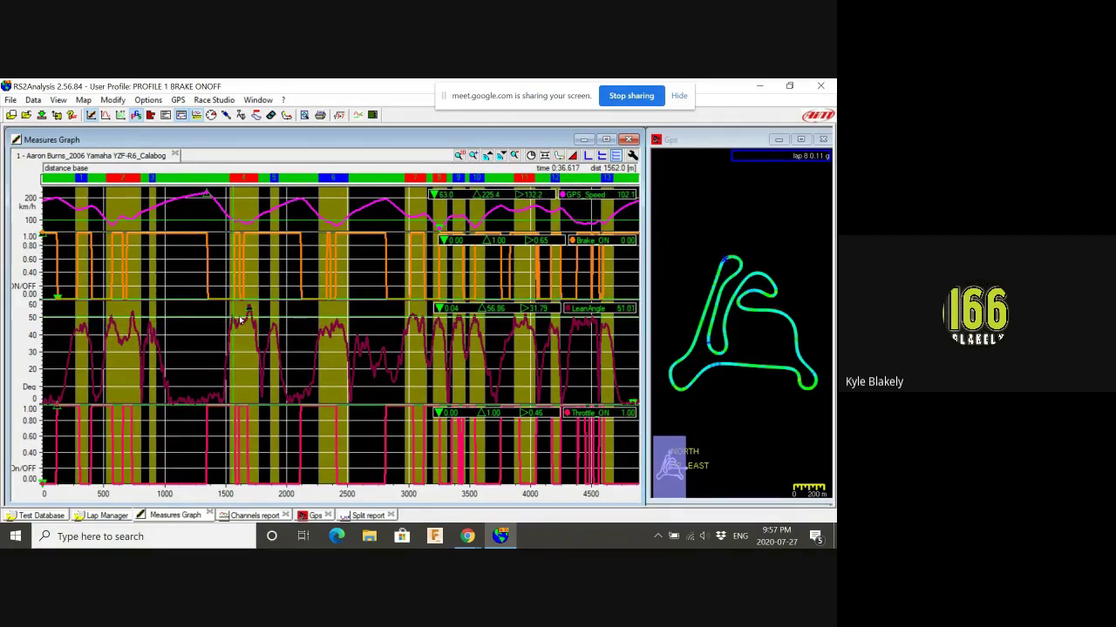
Step: Step the graph cursor forward through corner 4 to the LeanAngle peak at about 1694 m, reviewing all four channels
key(Right)
key(Right)
key(Right)
key(Right)
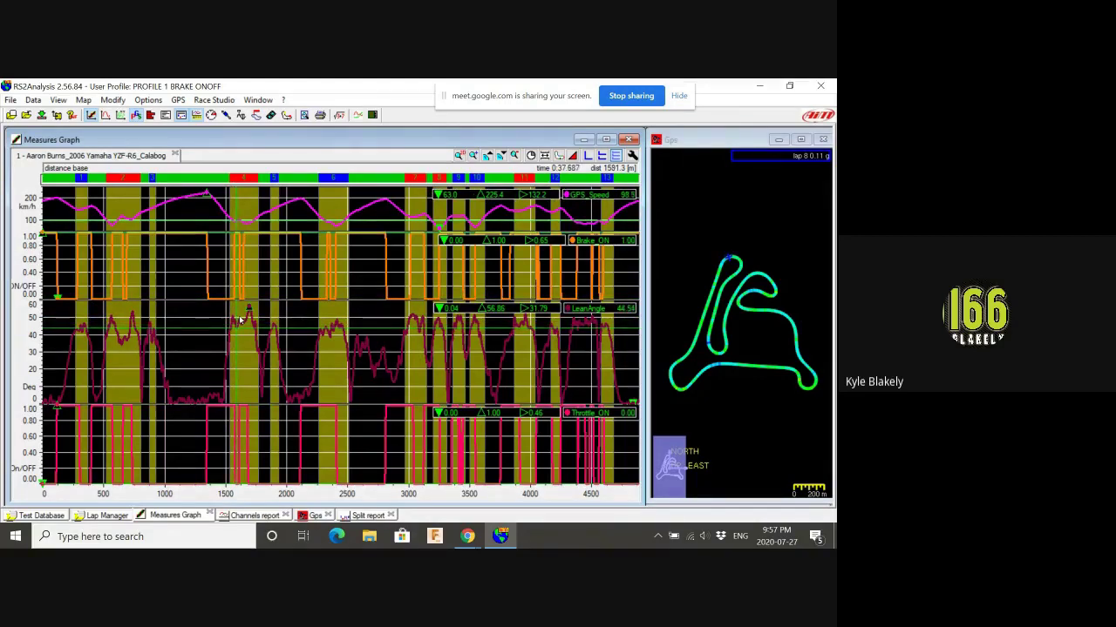
key(Right)
key(Right)
key(Right)
key(Right)
key(Right)
key(Right)
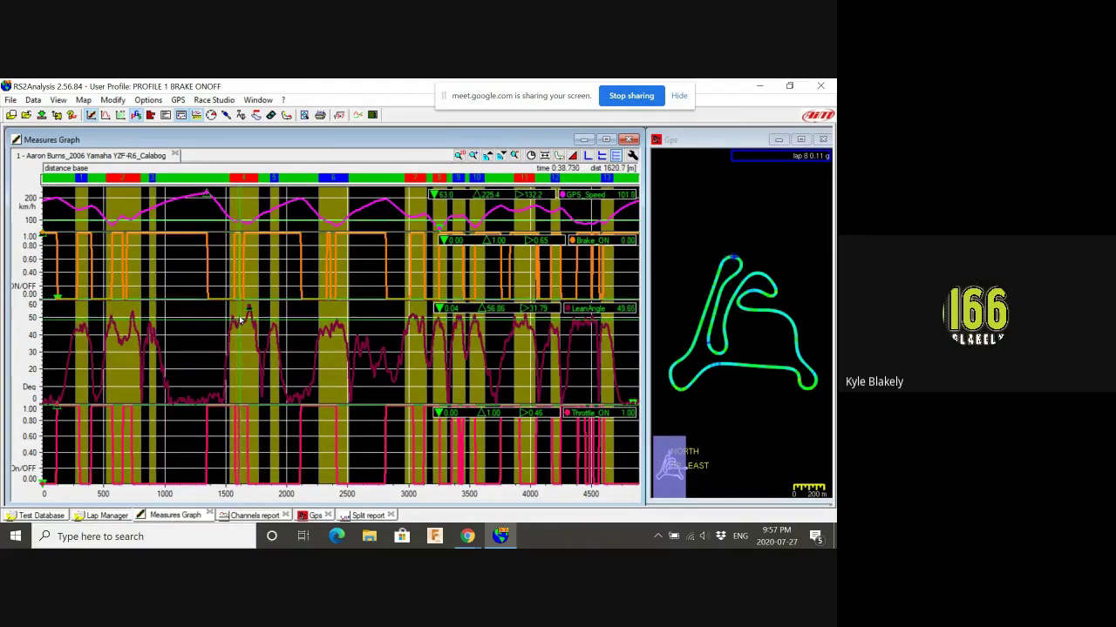
key(Right)
key(Right)
key(Right)
key(Right)
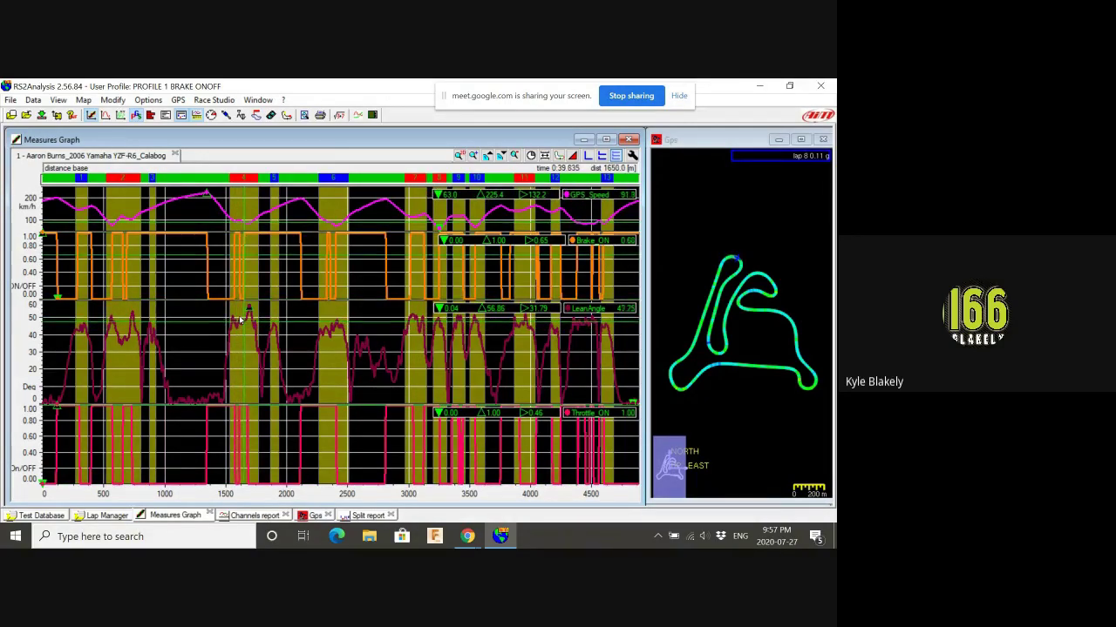
key(Right)
key(Right)
key(Right)
key(Right)
key(Right)
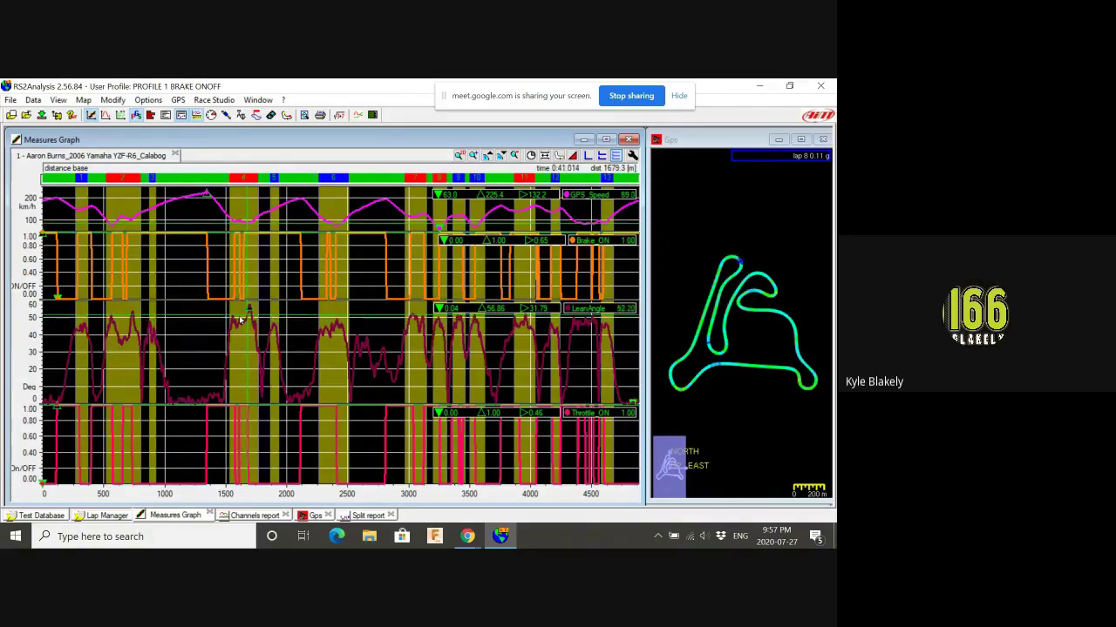
key(Right)
key(Right)
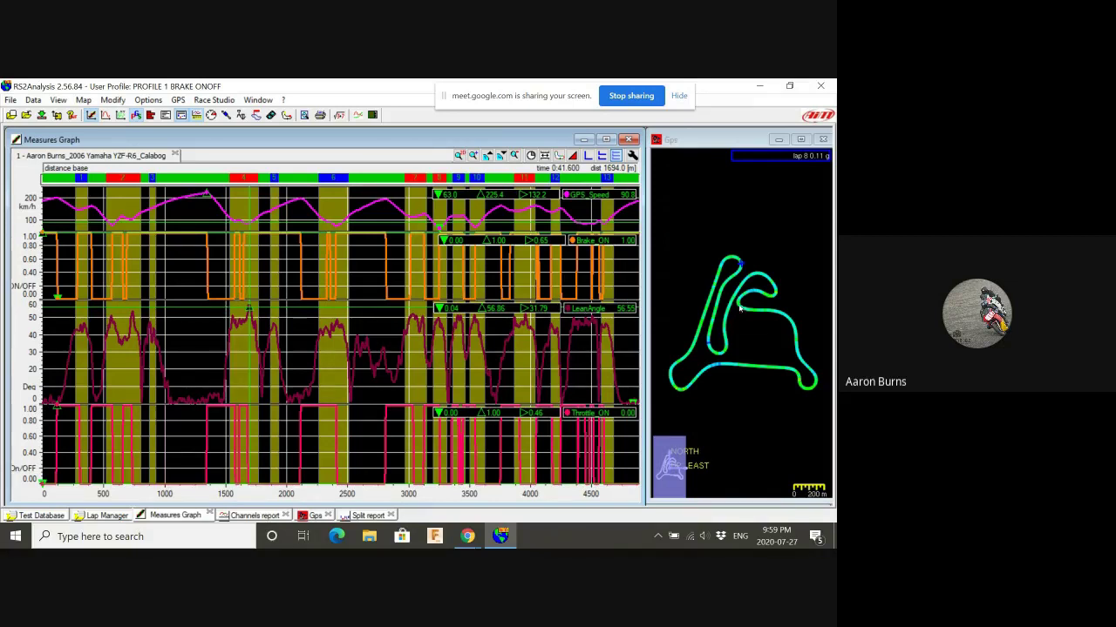
Step: Rotate the GPS track map in 3D to examine the circuit's elevation from several angles
mouse_move(739, 307)
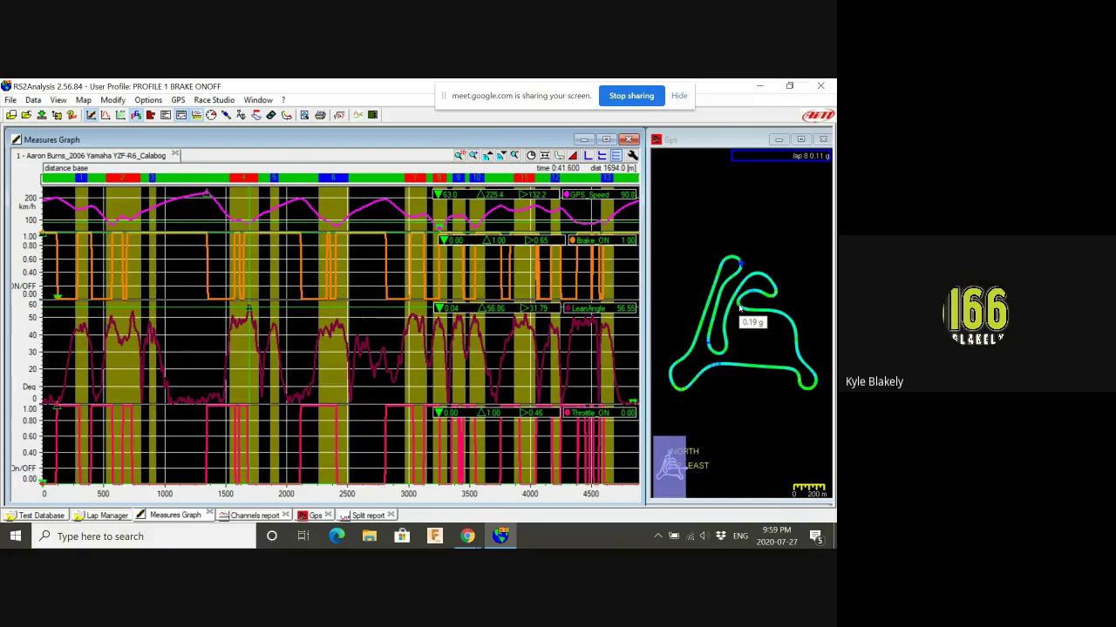
click(740, 313)
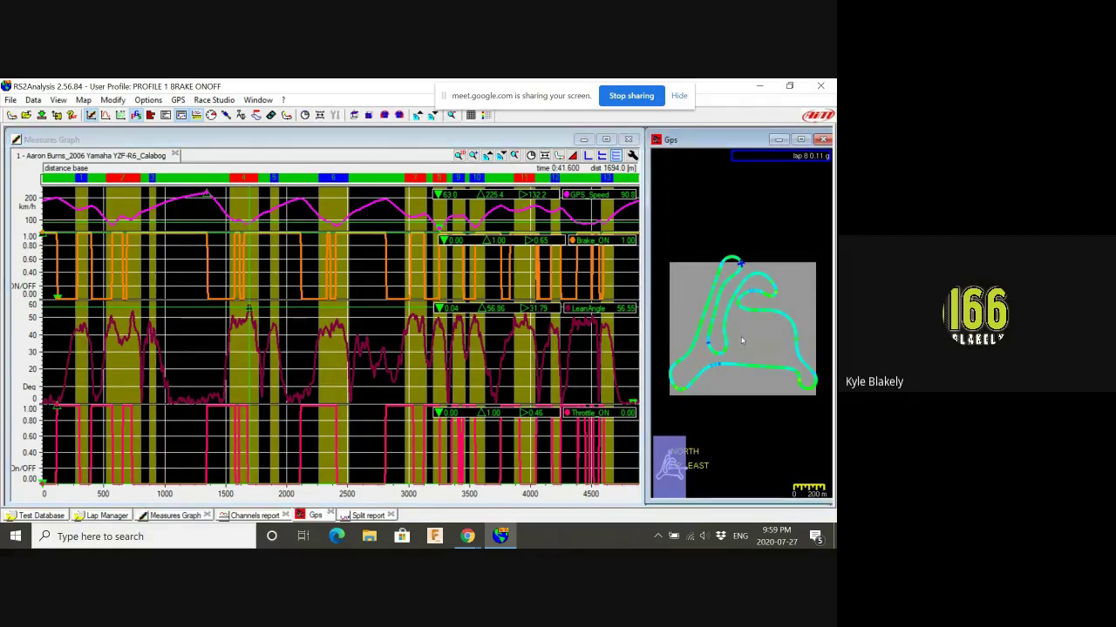
drag(742, 342, 663, 378)
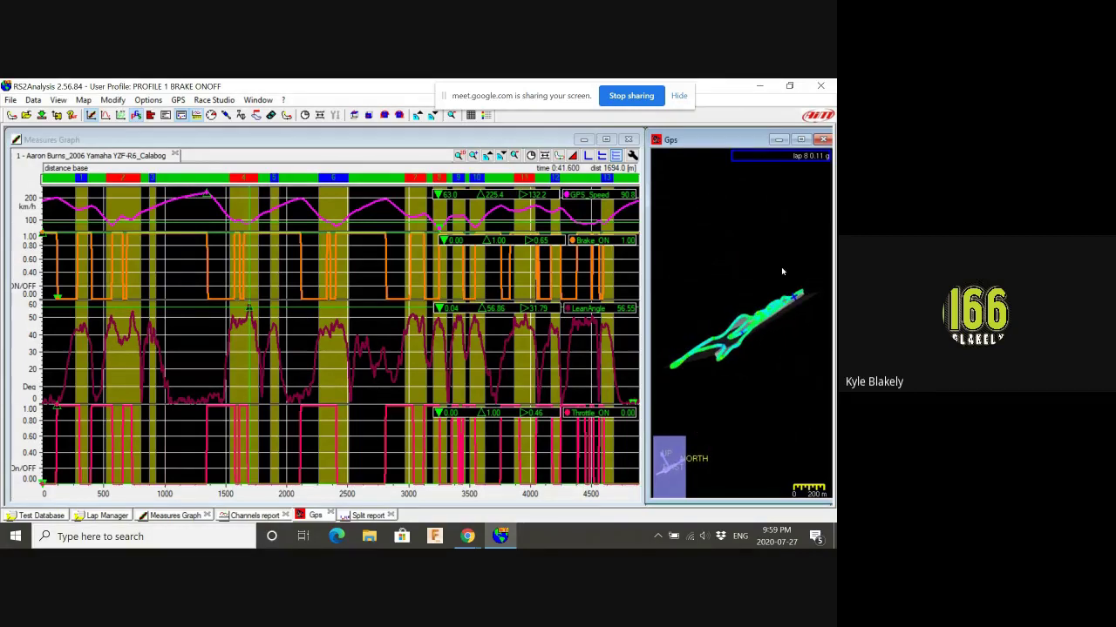
drag(781, 267, 716, 321)
drag(749, 407, 693, 340)
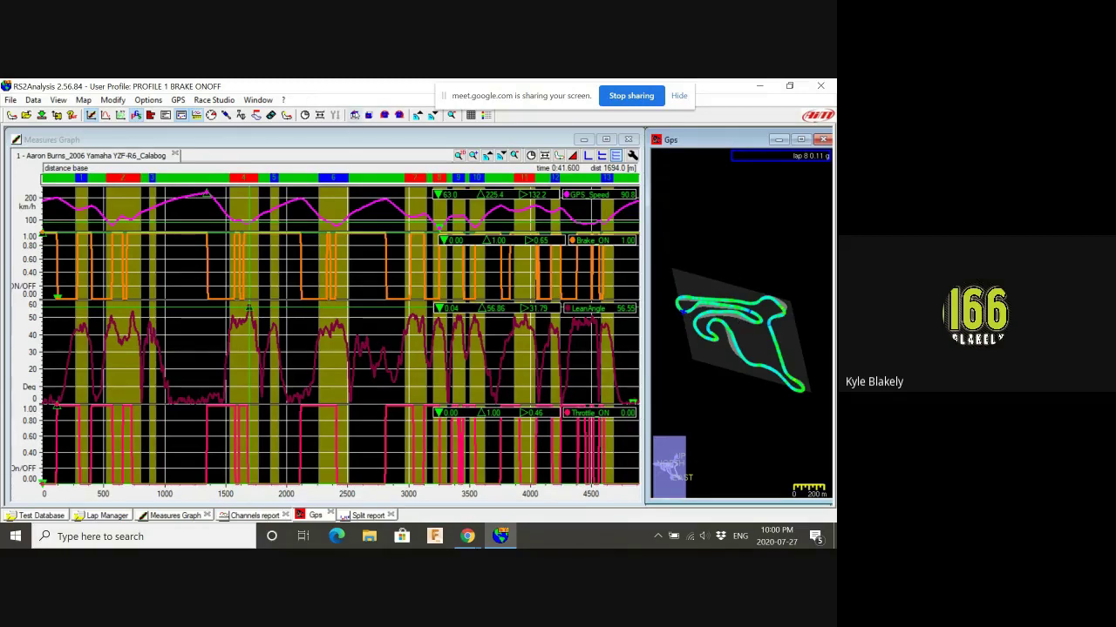
Step: Restore the GPS map's top view and shift the track slightly within it
click(354, 115)
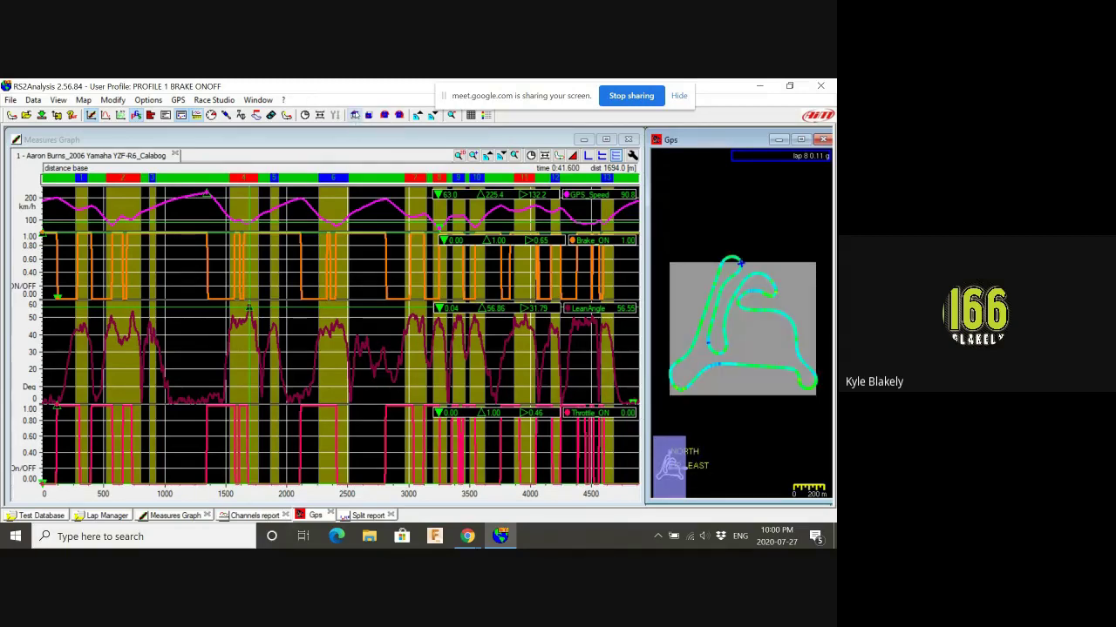
click(729, 312)
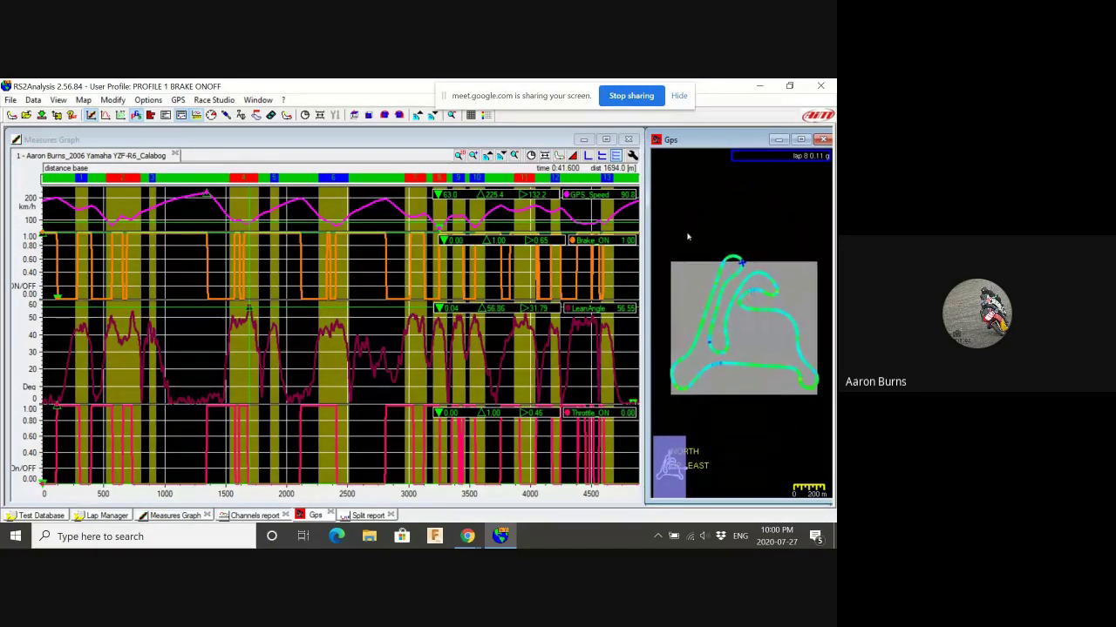
click(712, 312)
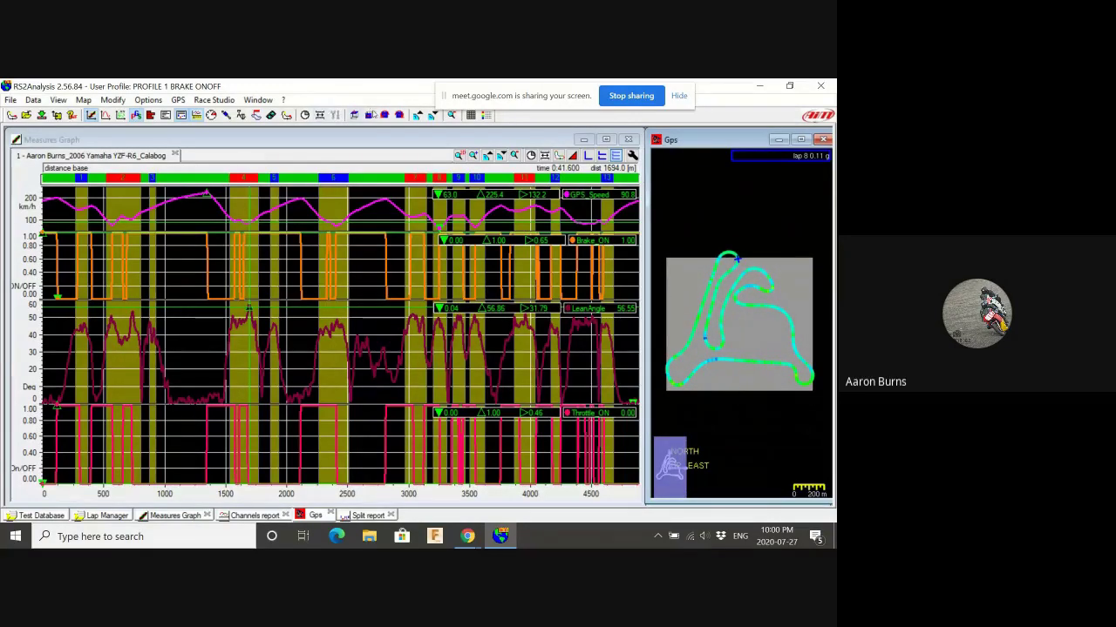
Step: Show the GPS map from the side and enlarge the elevation profile around the cursor point in corner 4
click(370, 116)
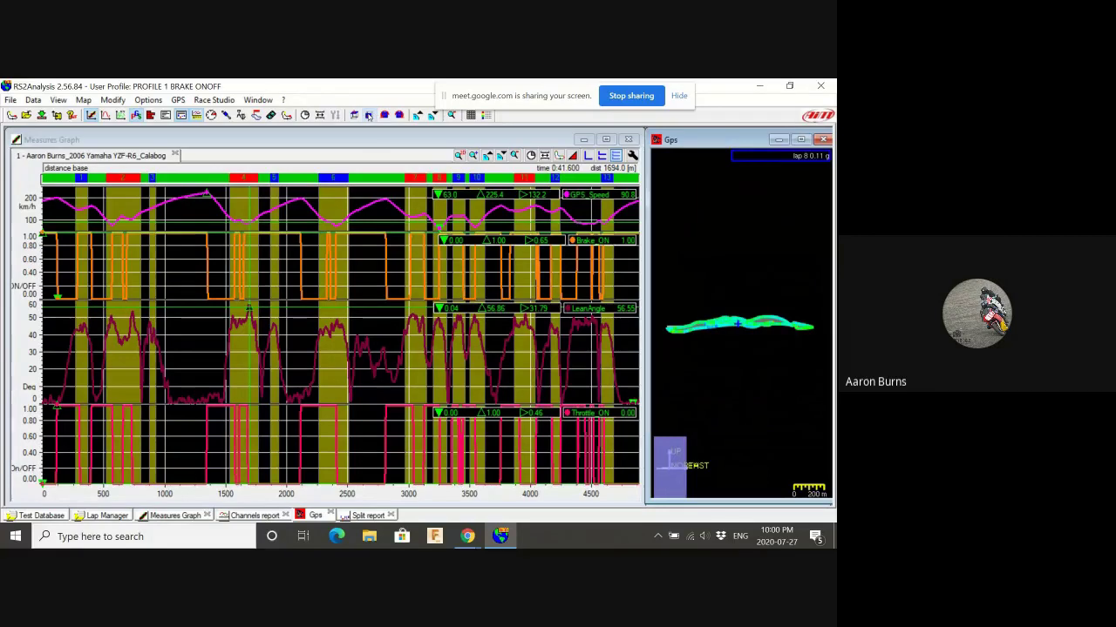
scroll(738, 326, up, 5)
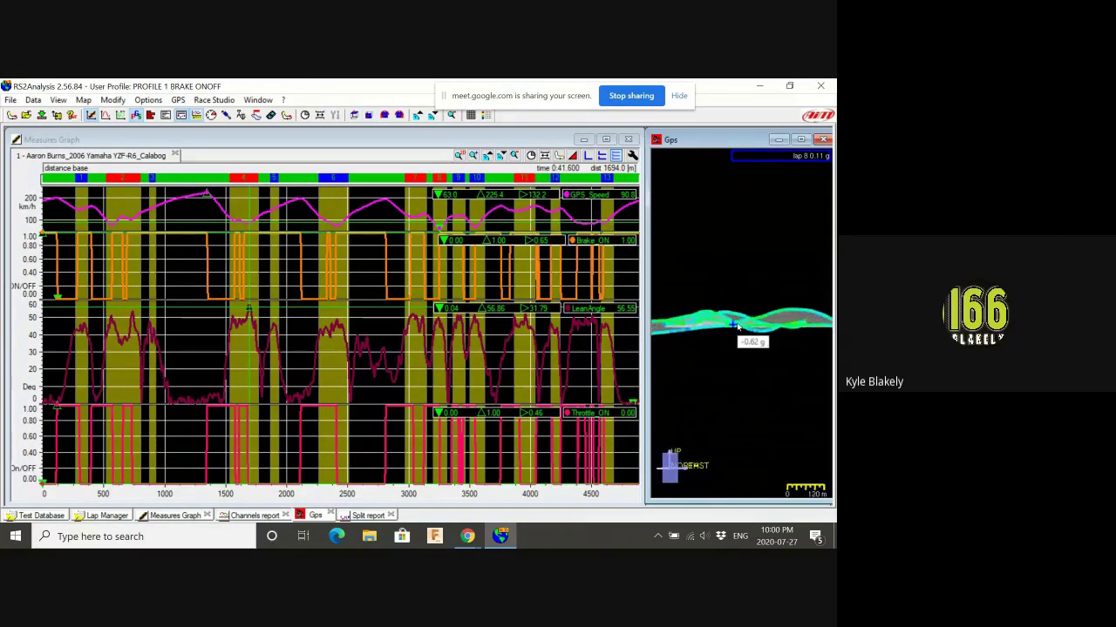
Step: Tilt the GPS track out of its side view and restore the full circuit's top view
scroll(737, 327, down, 3)
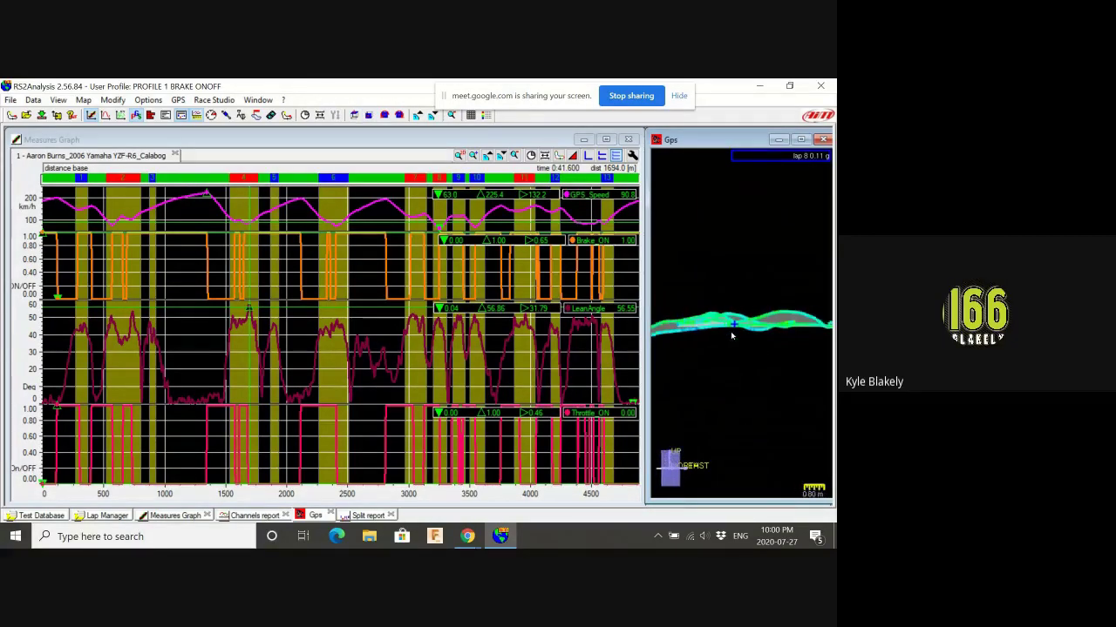
drag(732, 336, 742, 395)
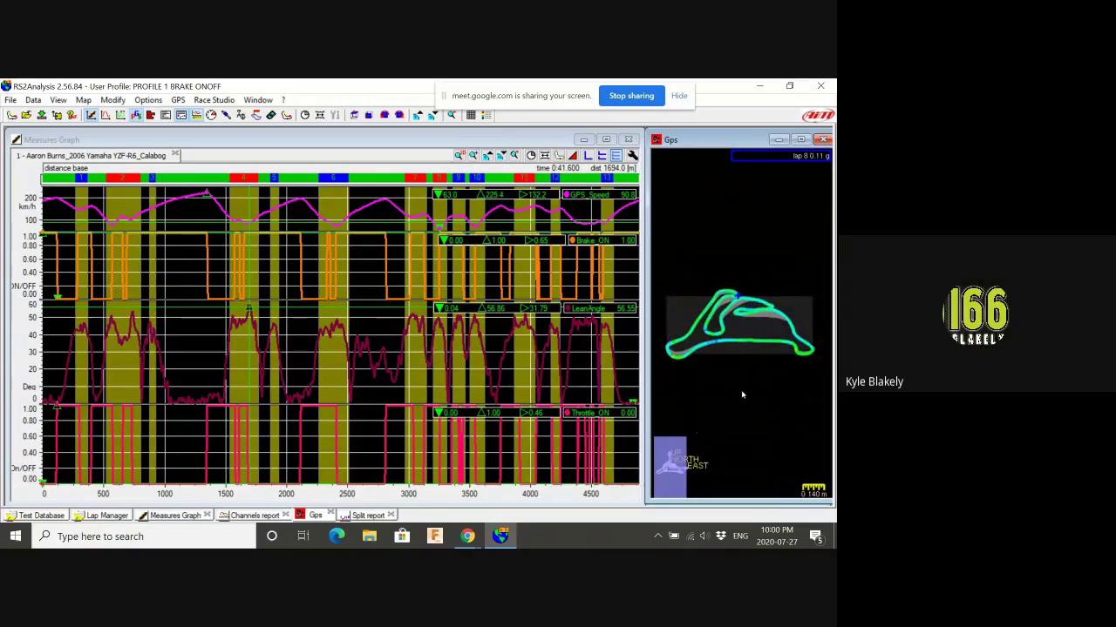
click(354, 115)
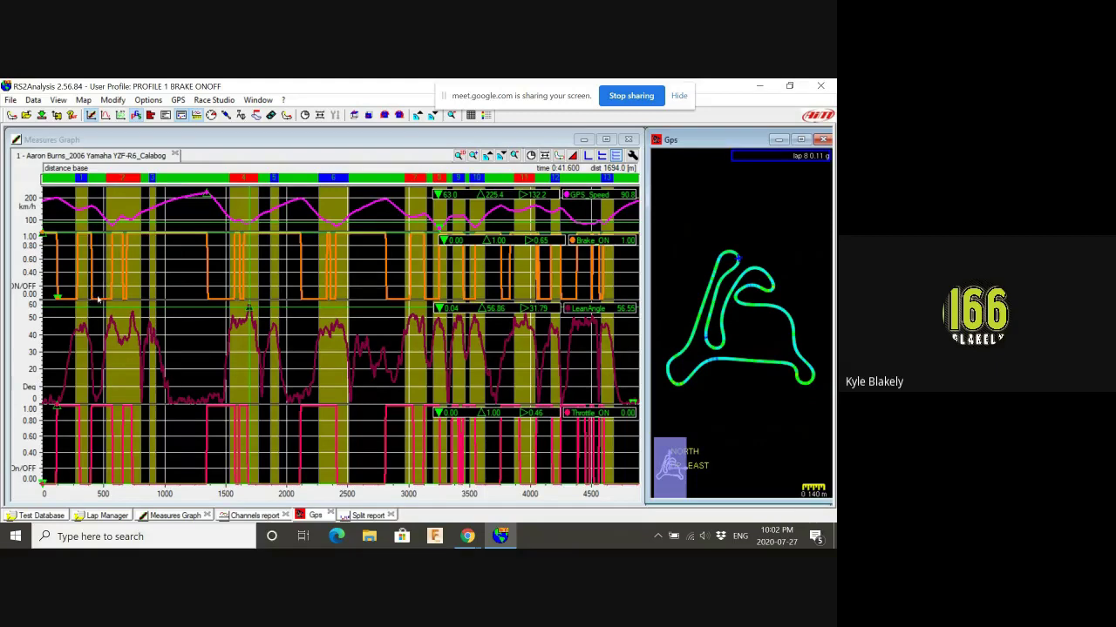
Step: Step the graph cursor through corner 2 from about 557 m to 761 m, reviewing braking, throttle and lean angle
click(112, 240)
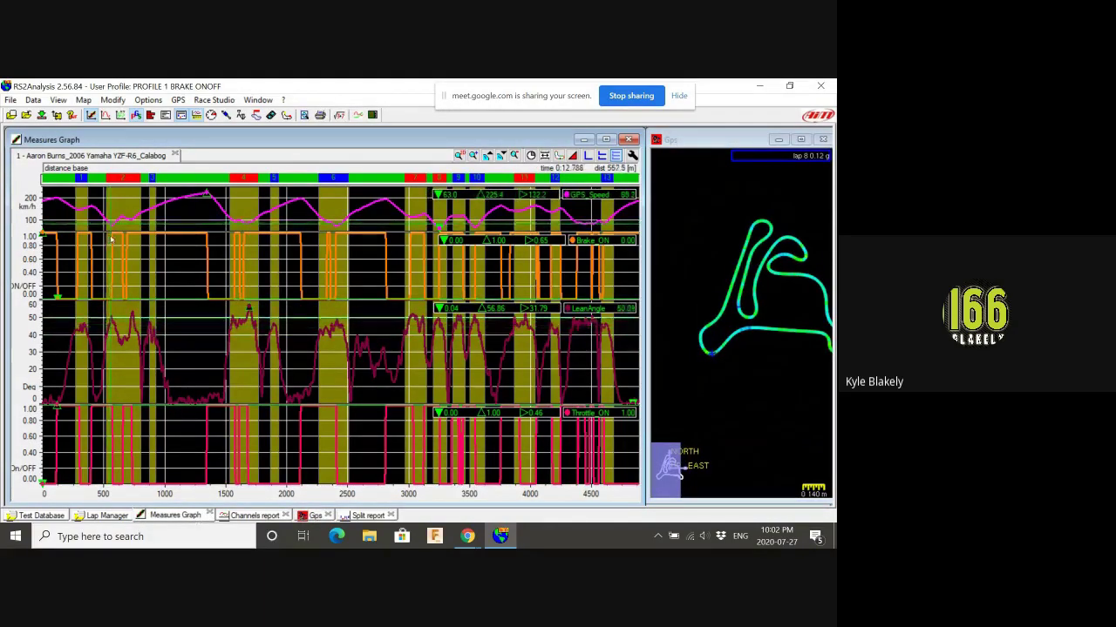
click(112, 241)
click(119, 241)
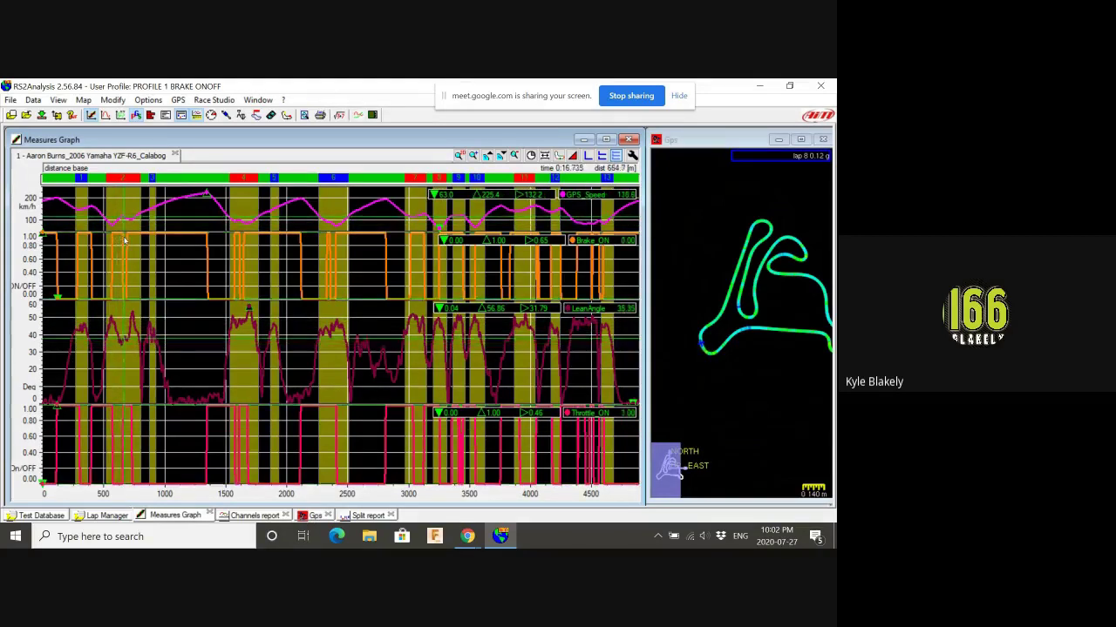
click(124, 242)
click(126, 241)
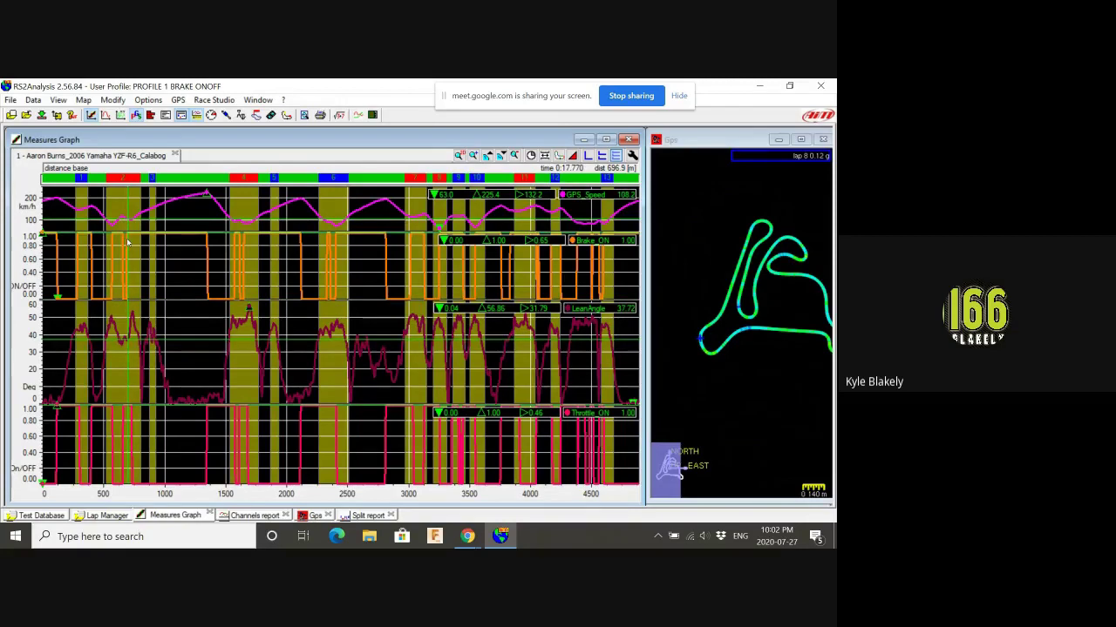
click(129, 242)
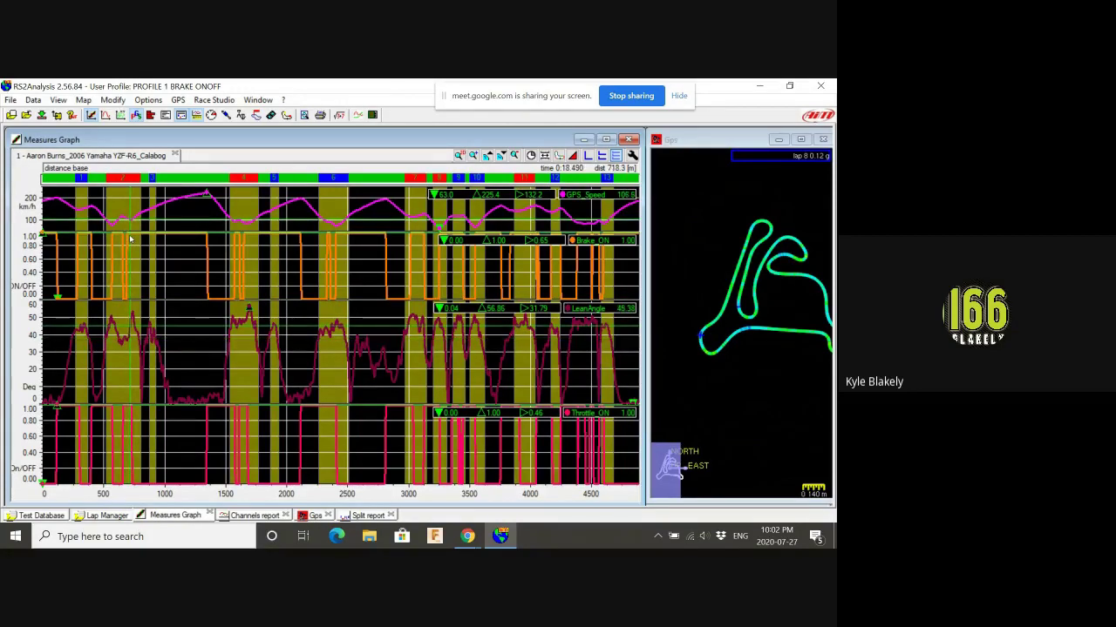
click(132, 238)
click(134, 238)
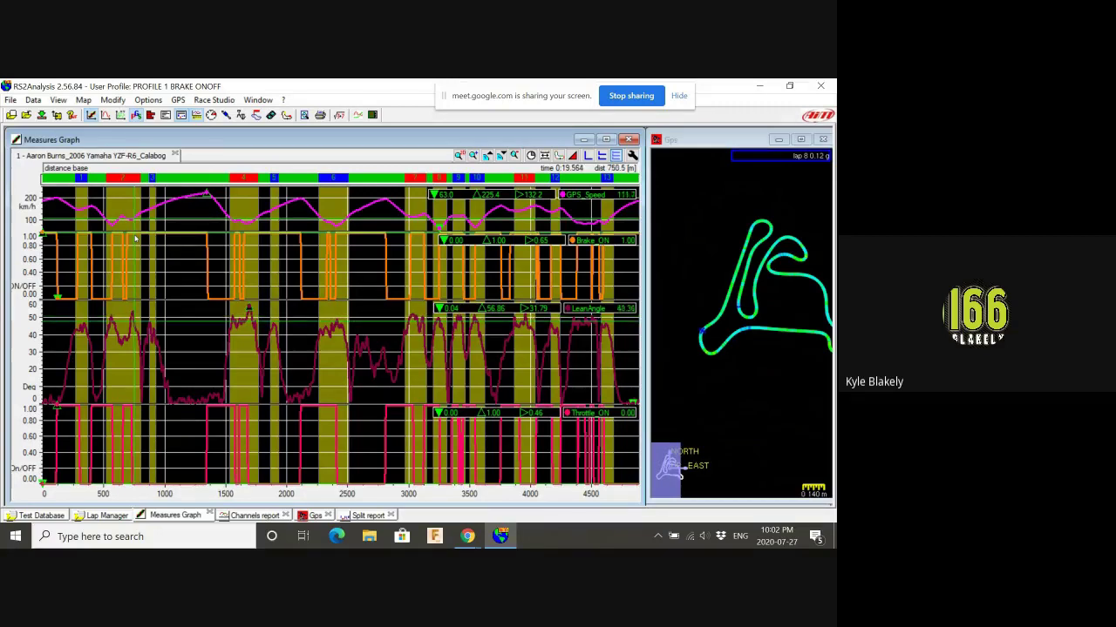
click(136, 236)
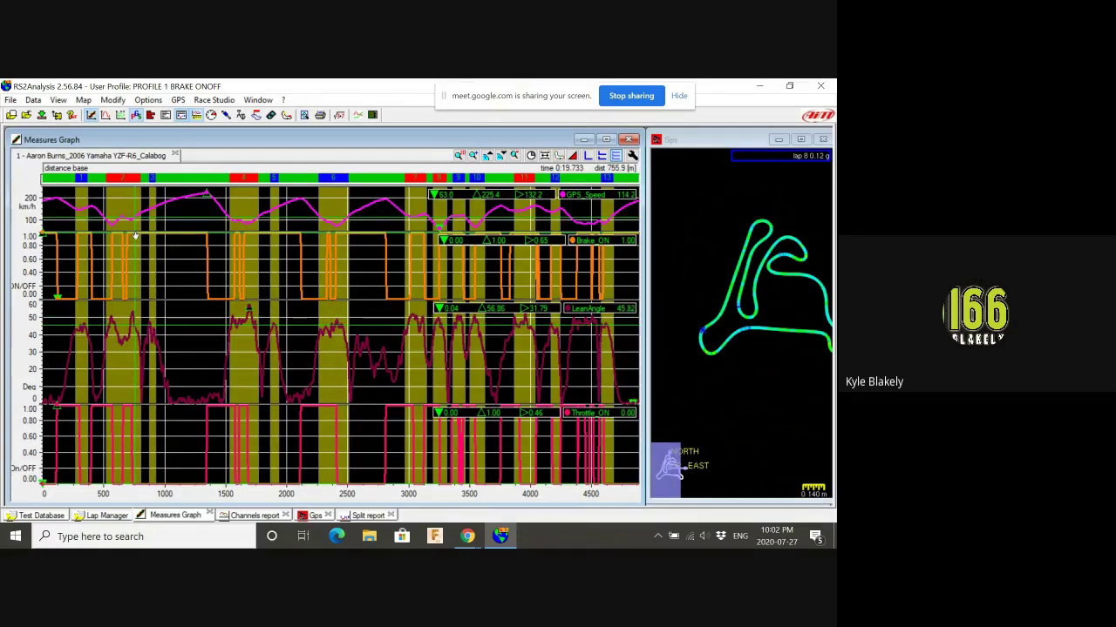
click(136, 235)
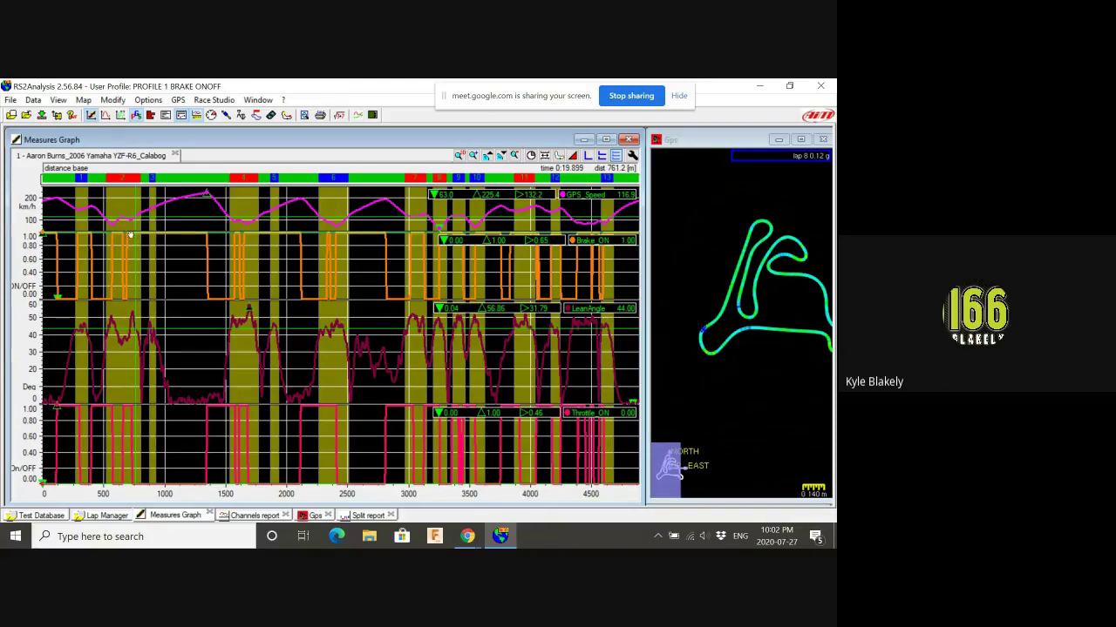
mouse_move(148, 234)
mouse_down()
mouse_move(139, 249)
mouse_move(149, 250)
mouse_up()
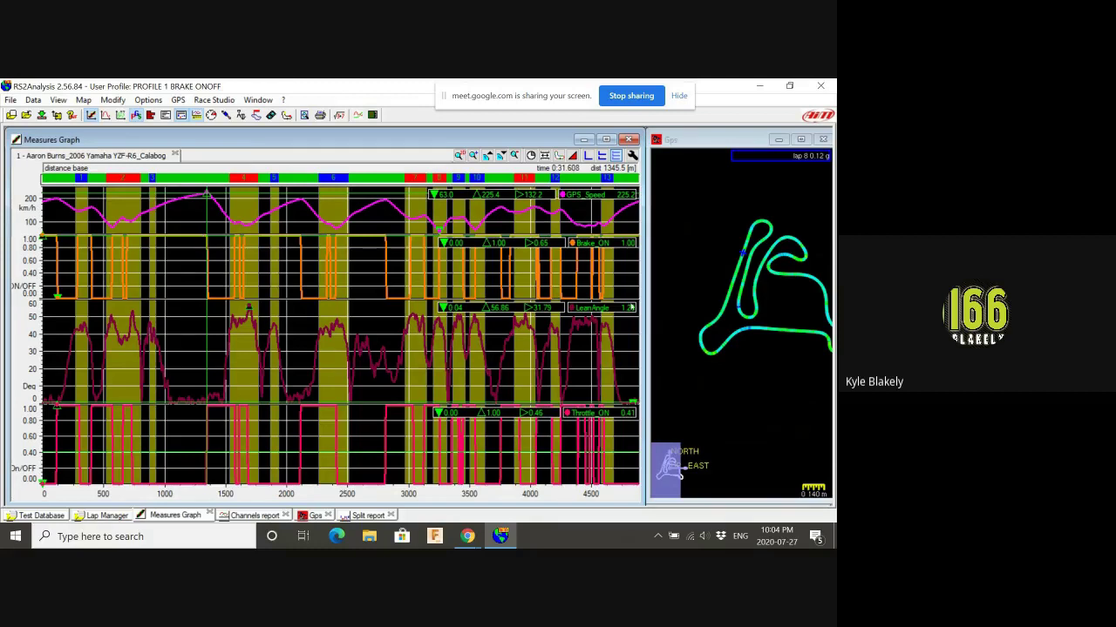
Step: Center the whole circuit in the GPS map and examine the cursor position on the straight before corner 4
click(718, 292)
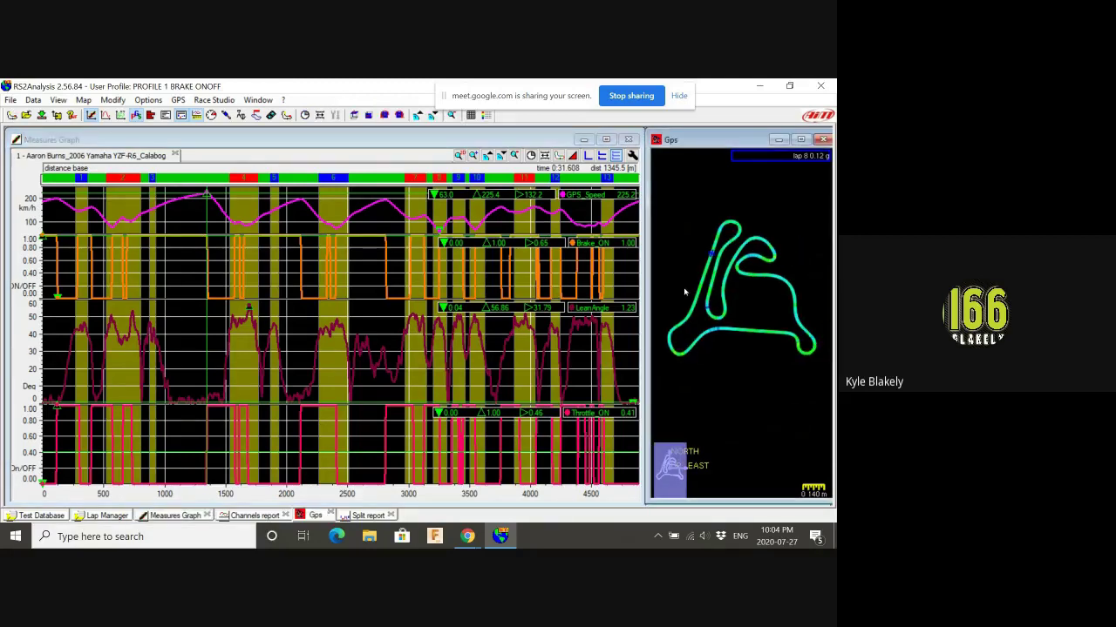
drag(749, 322, 752, 322)
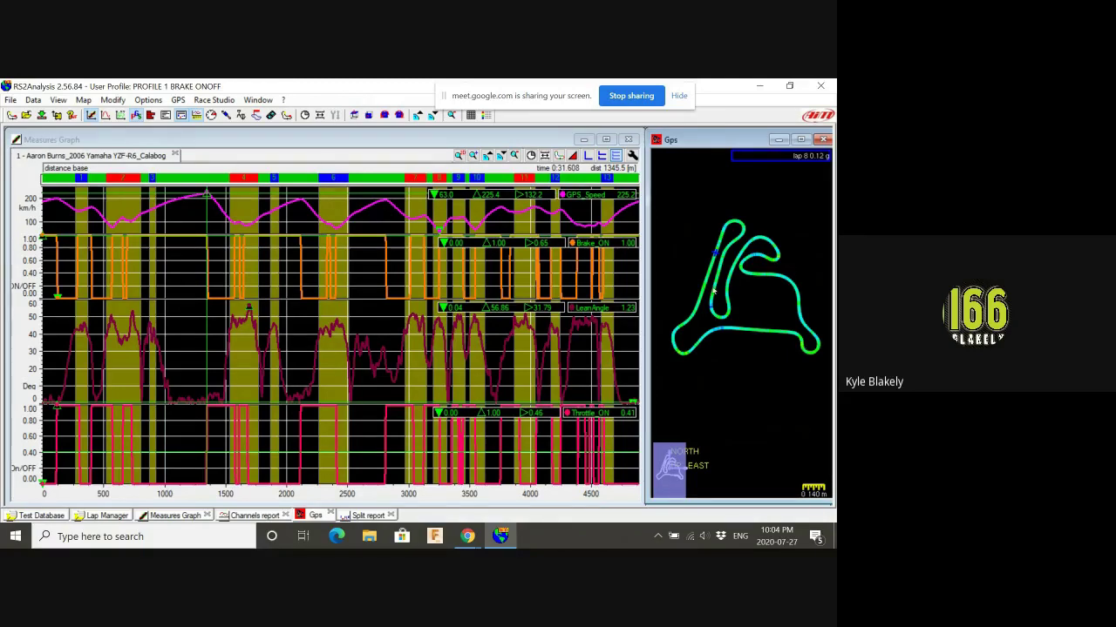
mouse_move(715, 255)
mouse_move(721, 236)
Step: Show the available user profiles and return to the graph layout of PROFILE 1 BRAKE ONOFF
key(F2)
click(92, 142)
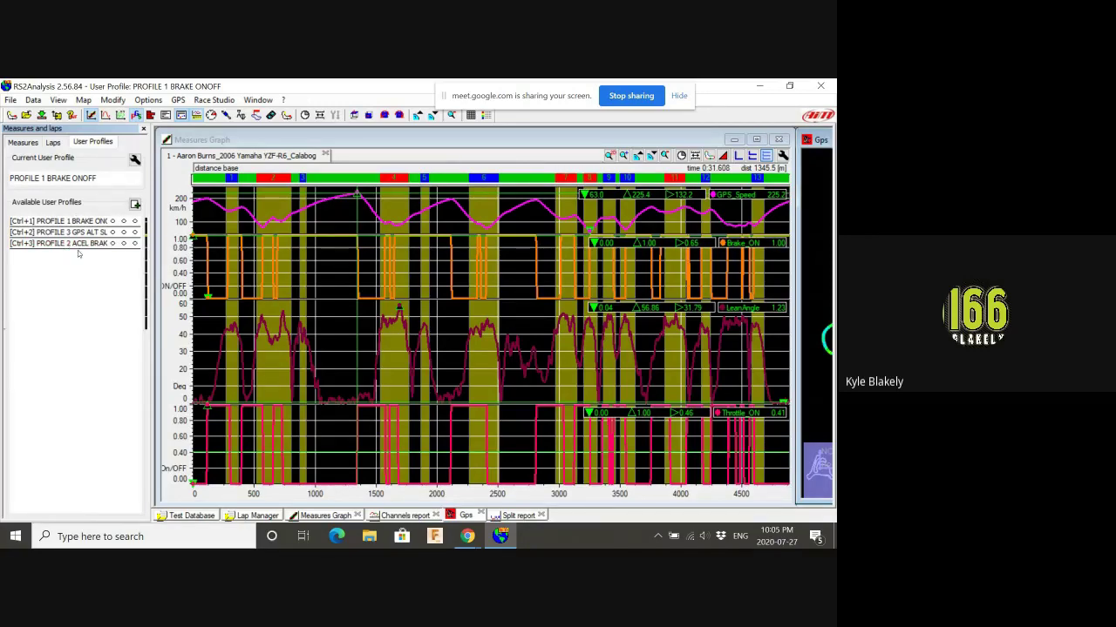
key(ctrl+1)
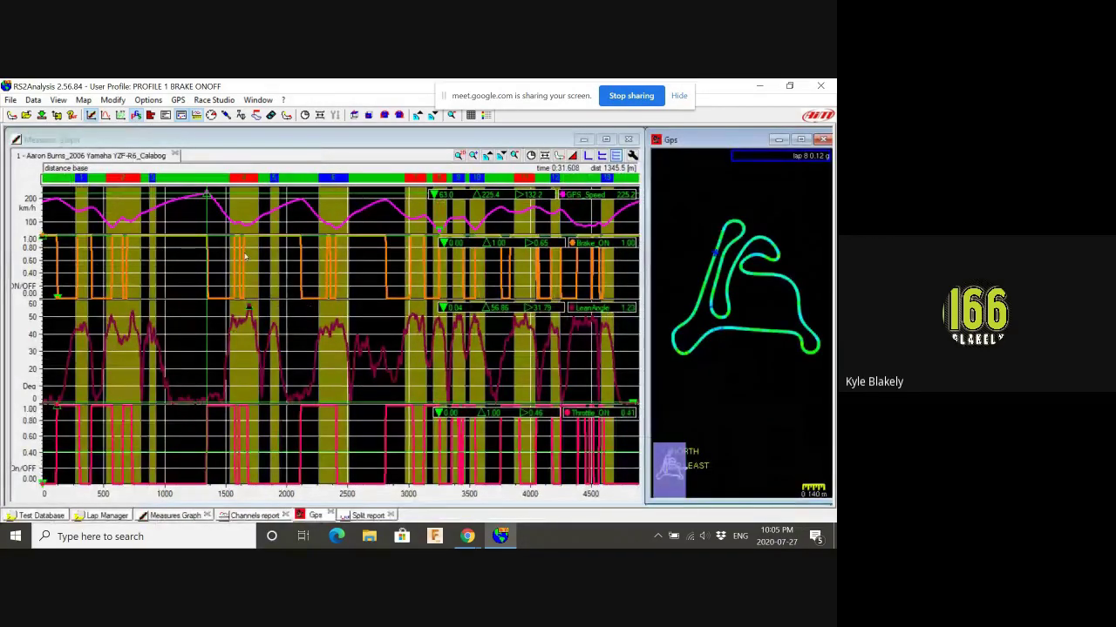
Step: Move the graph cursor from corner 4's LeanAngle peak at about 1694 m through the exit into corner 5
click(247, 307)
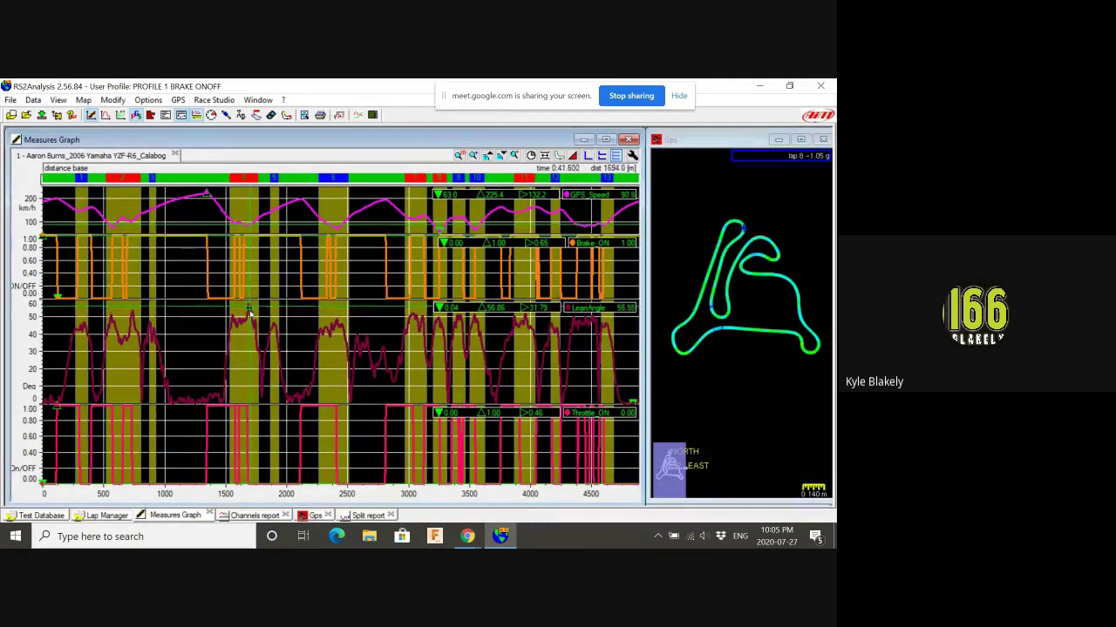
click(258, 325)
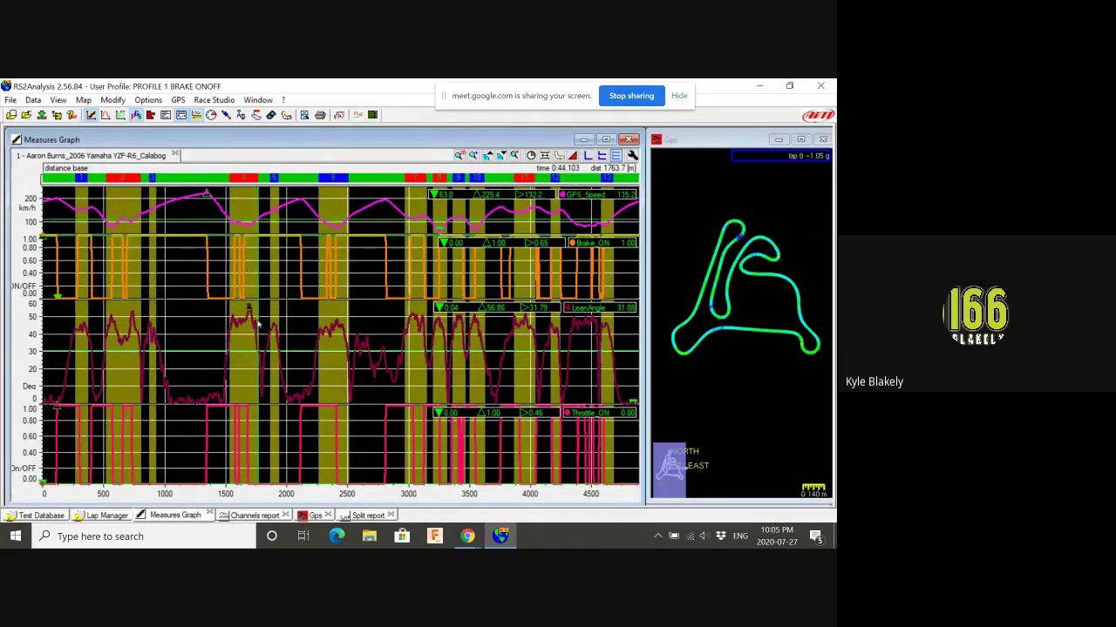
click(259, 326)
drag(259, 326, 272, 329)
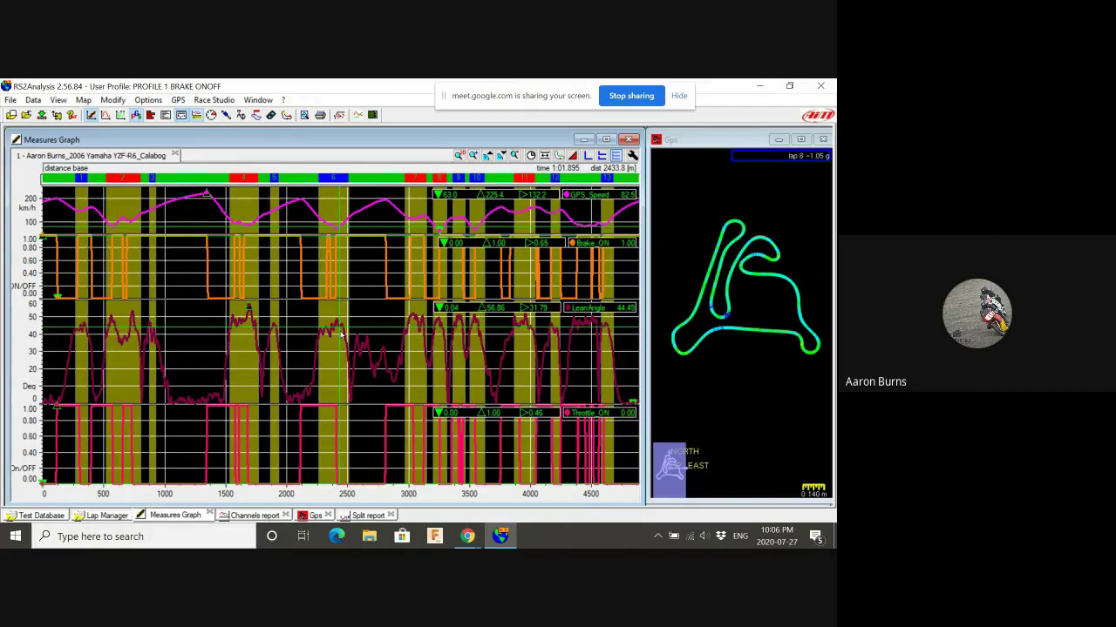
Step: Overlay laps 3, 4, 5, 6 and 7 on reference lap 8 in the graph
key(F4)
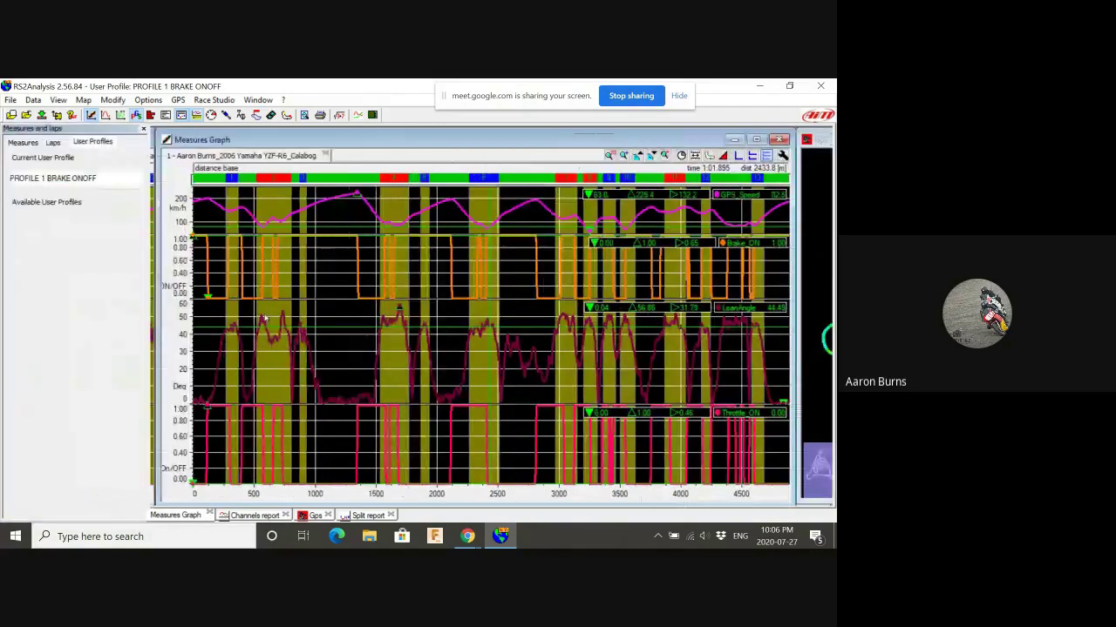
click(53, 144)
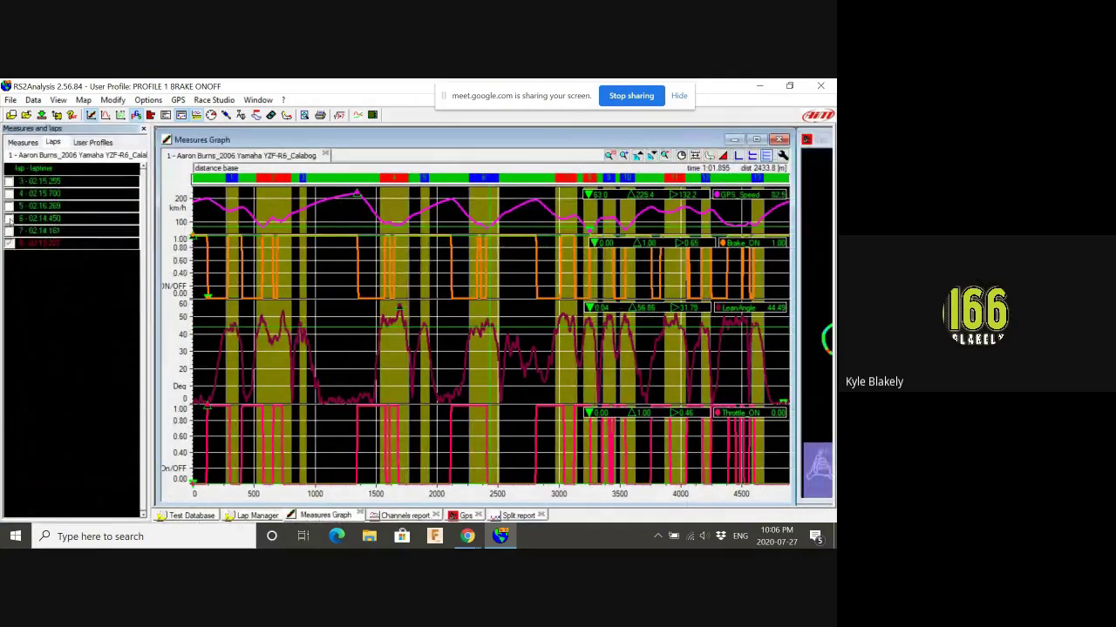
click(10, 218)
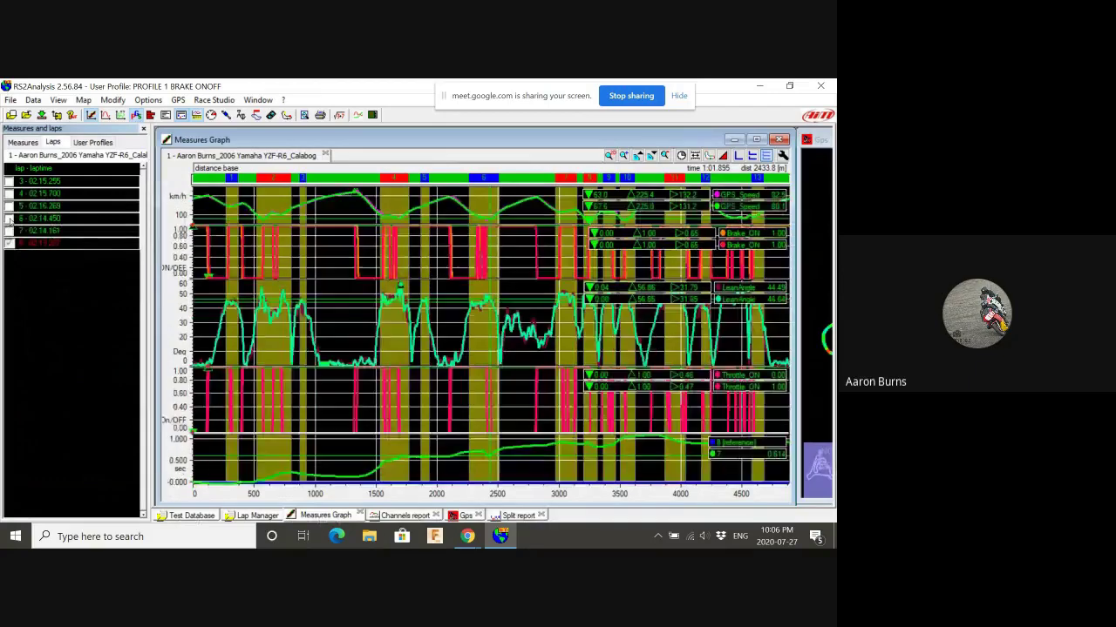
click(9, 244)
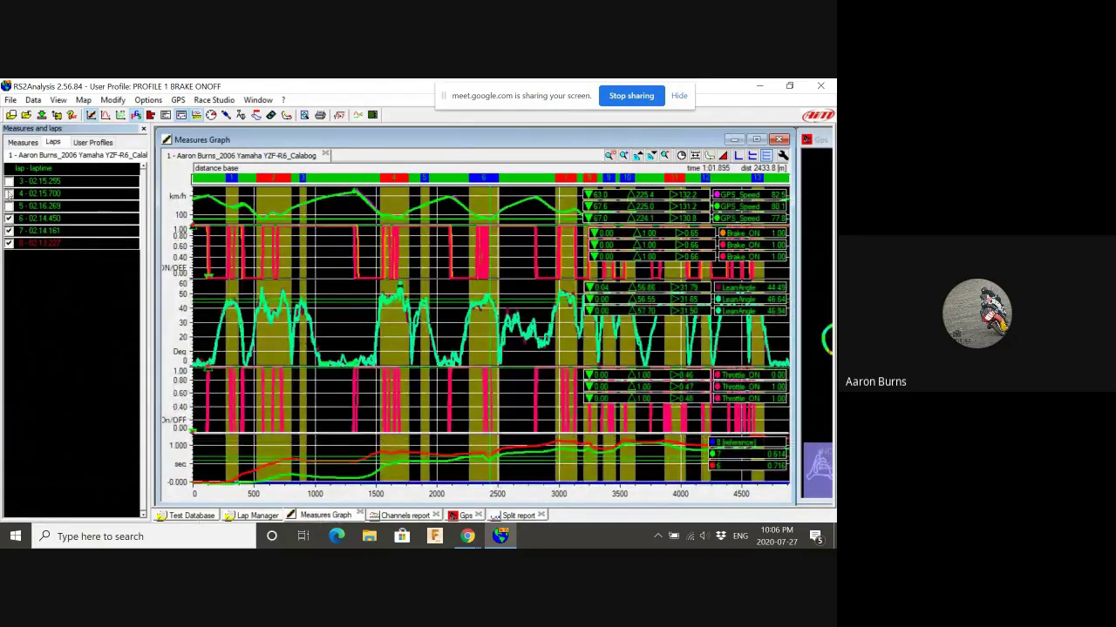
click(8, 206)
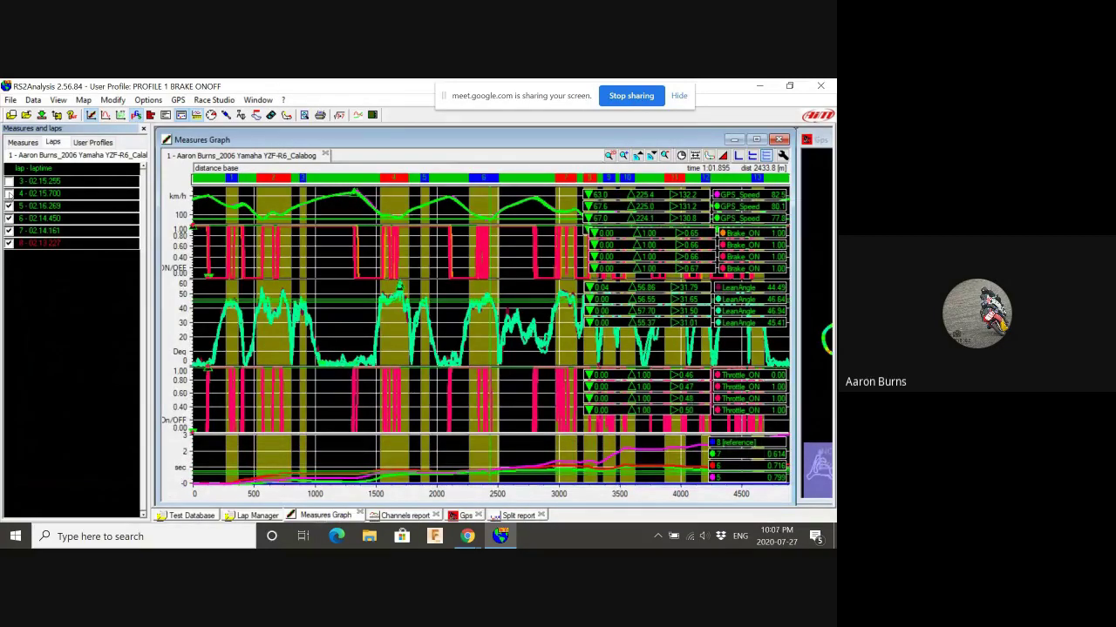
click(9, 192)
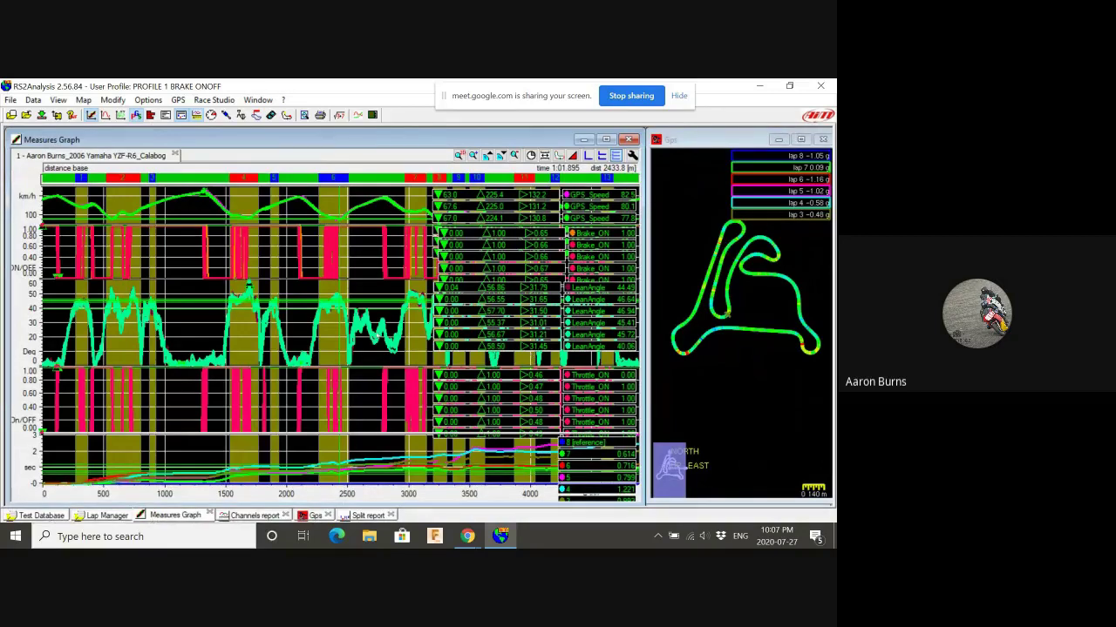
Step: Hide the LeanAngle, Throttle_ON and Brake_ON channels, keeping only GPS_Speed graphed for the overlaid laps
key(F4)
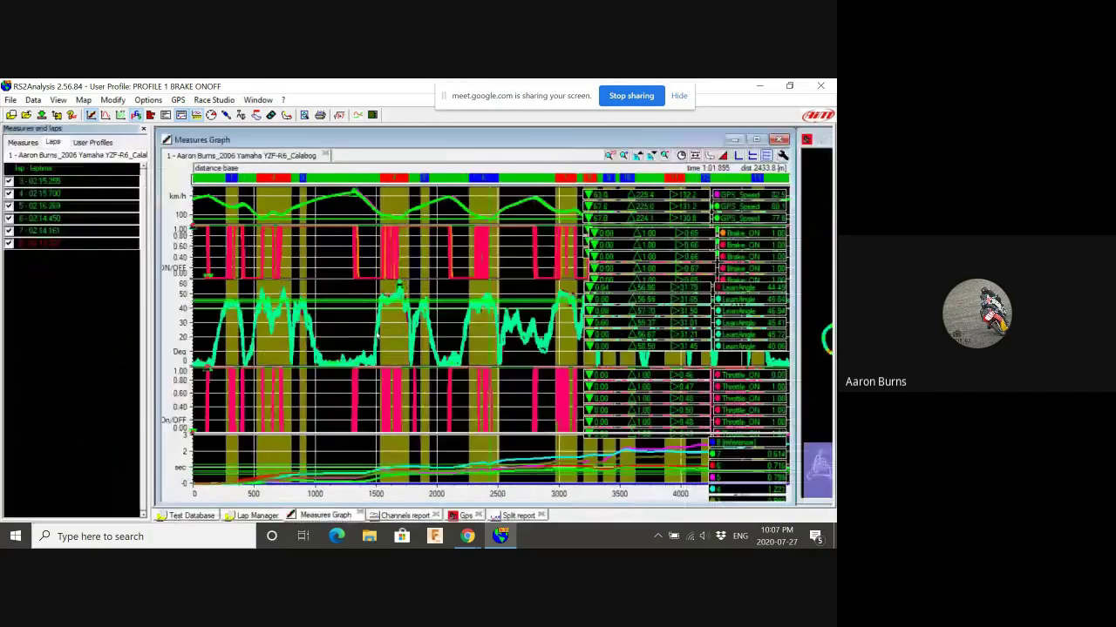
click(27, 141)
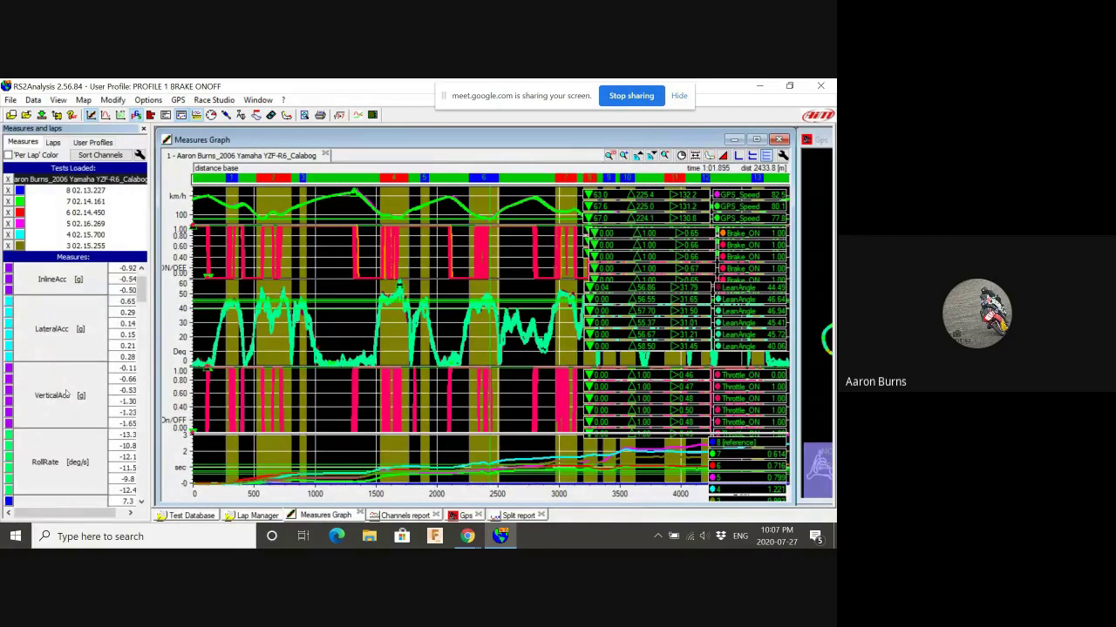
scroll(66, 394, down, 4)
scroll(66, 394, down, 3)
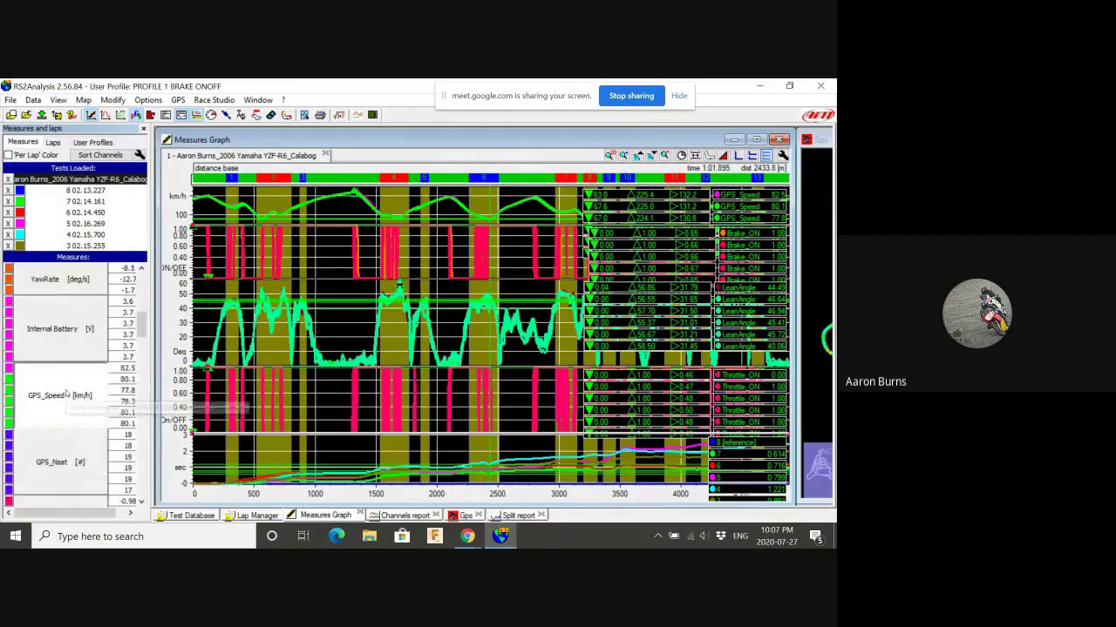
scroll(63, 397, down, 6)
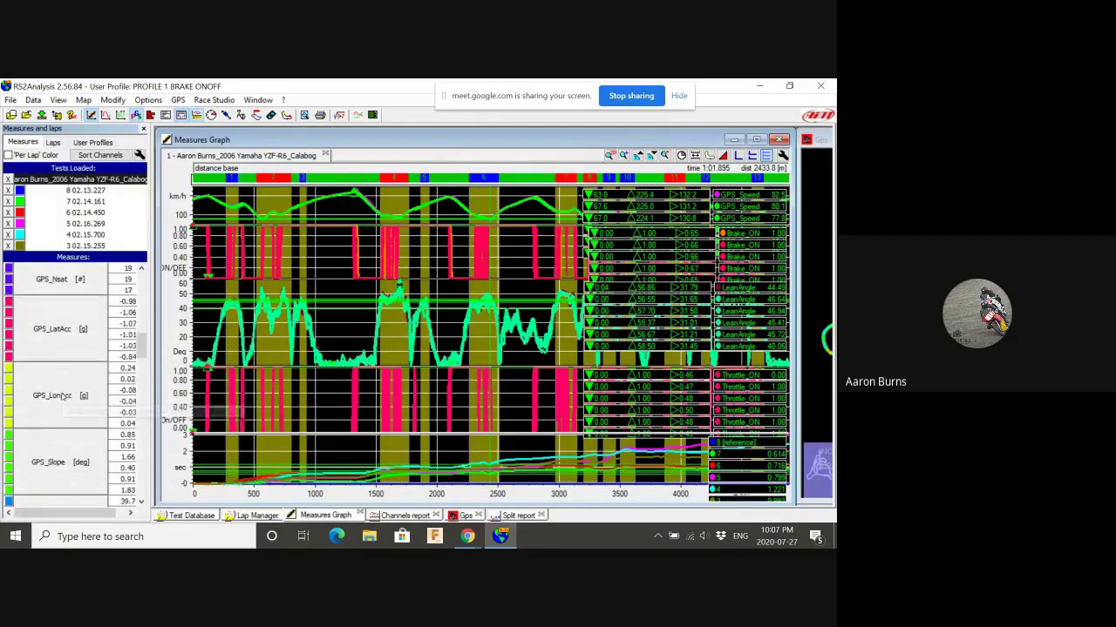
scroll(63, 396, down, 5)
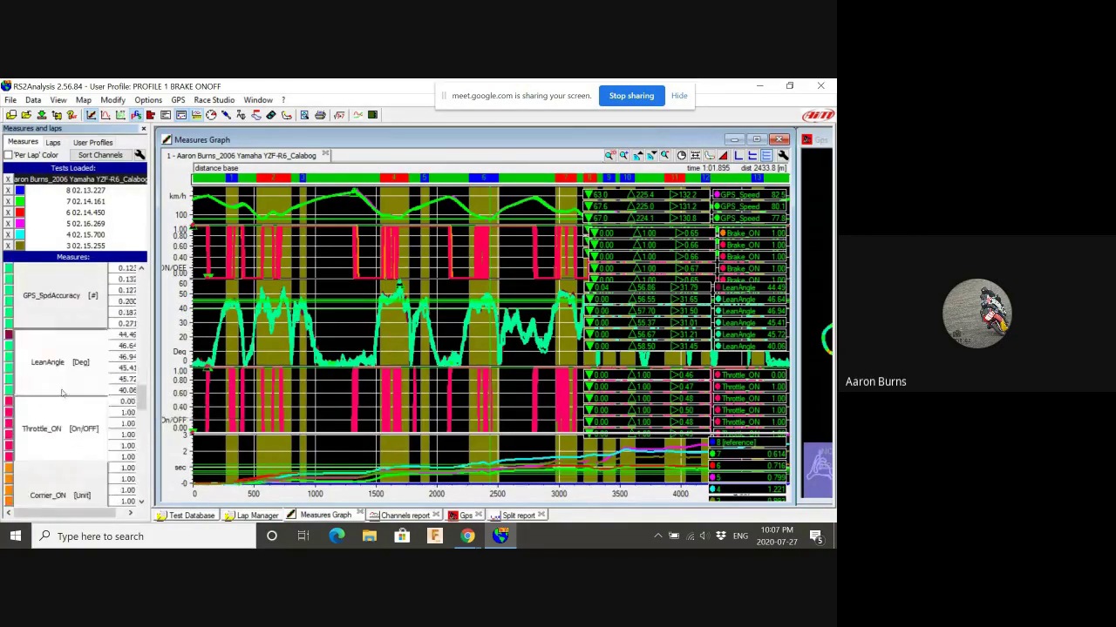
click(61, 361)
click(71, 428)
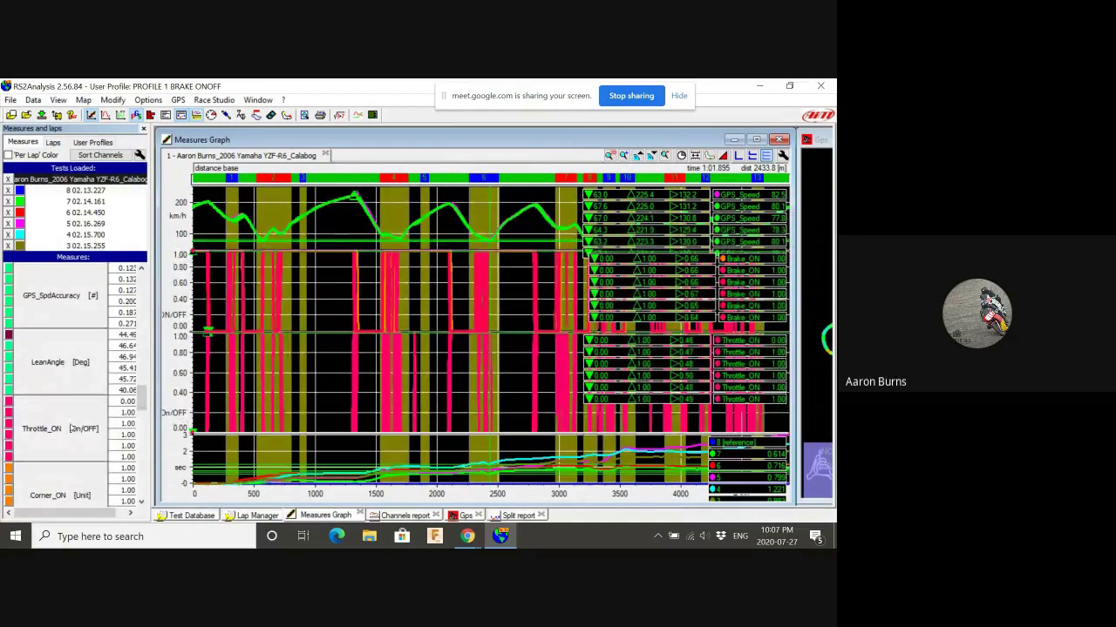
scroll(69, 427, down, 1)
scroll(61, 426, down, 2)
click(59, 425)
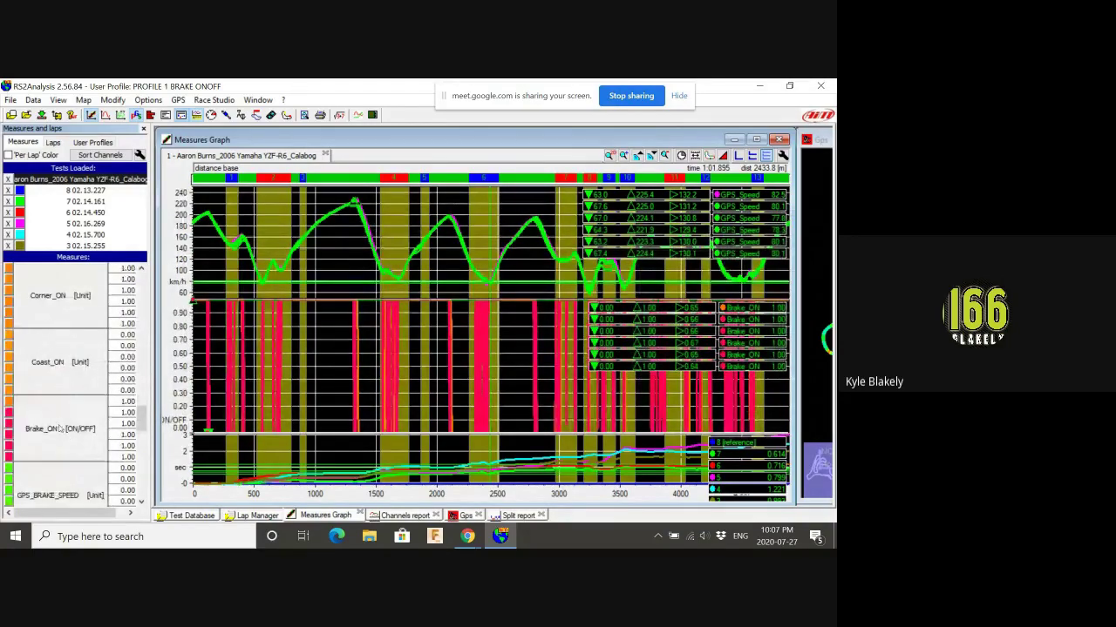
scroll(62, 435, down, 6)
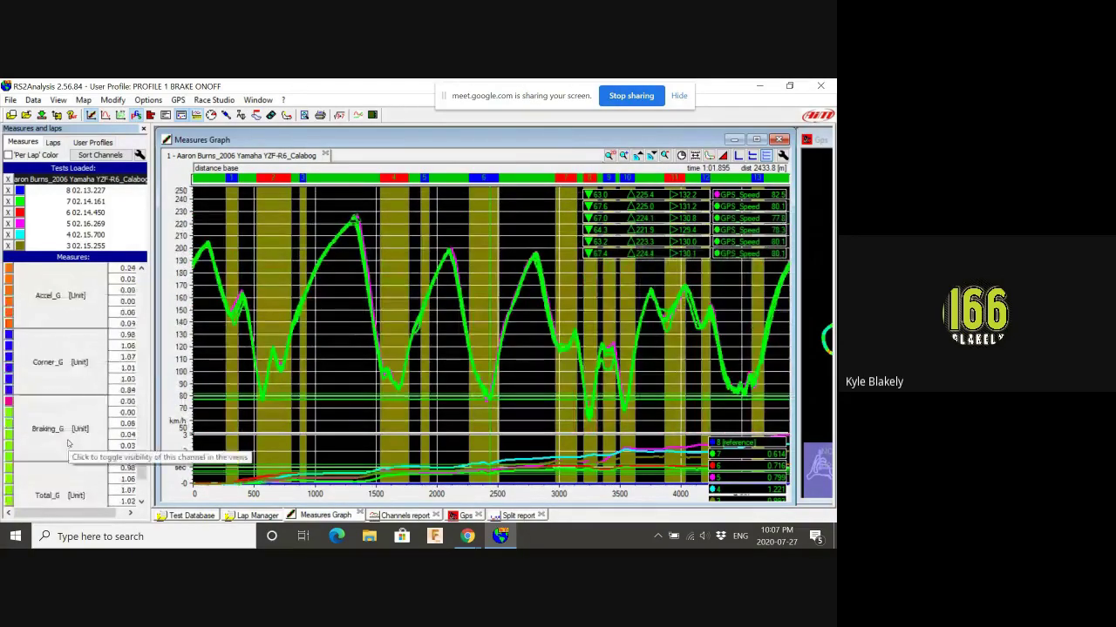
scroll(68, 443, down, 1)
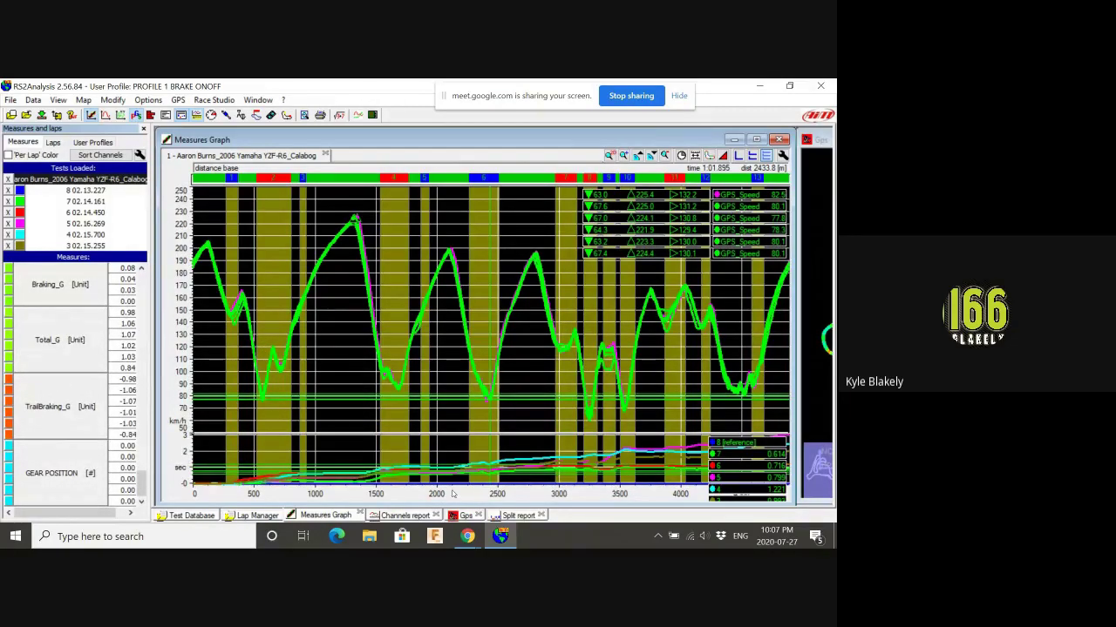
key(F2)
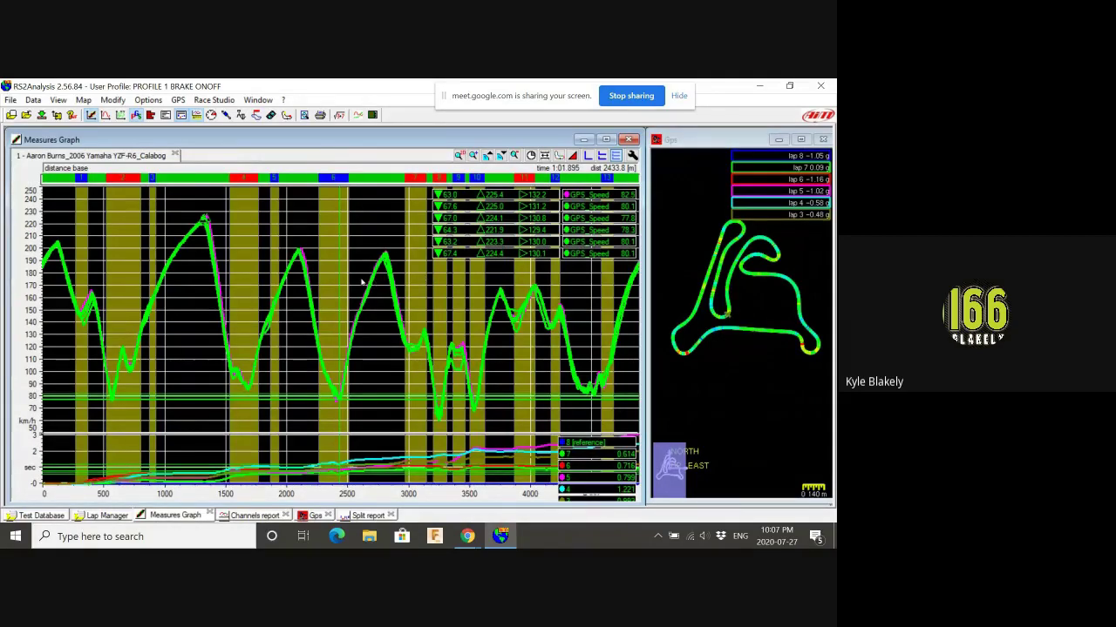
Step: Move the graph cursor within corner 6 to about 2337 m, comparing GPS_Speed across the six laps
key(Right)
key(Right)
key(Right)
key(Right)
key(Right)
key(Right)
key(Right)
key(Right)
key(Right)
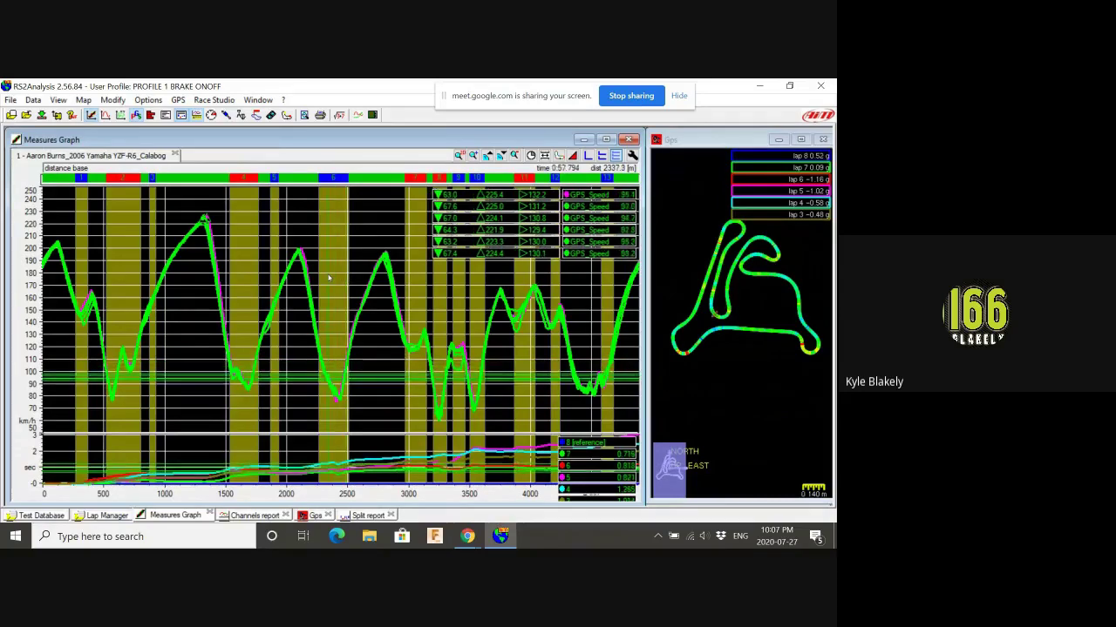
Step: Move the graph cursor to about 2402 m in corner 6 and frame that corner to compare the laps' GPS_Speed
click(335, 277)
key(Right)
key(Right)
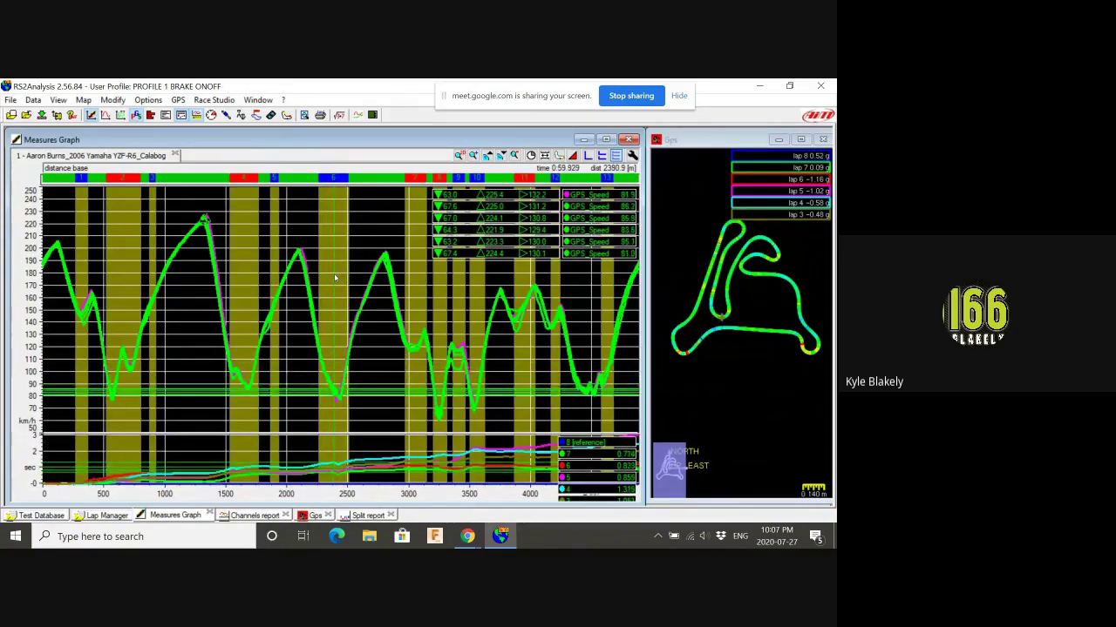
key(Right)
key(Right)
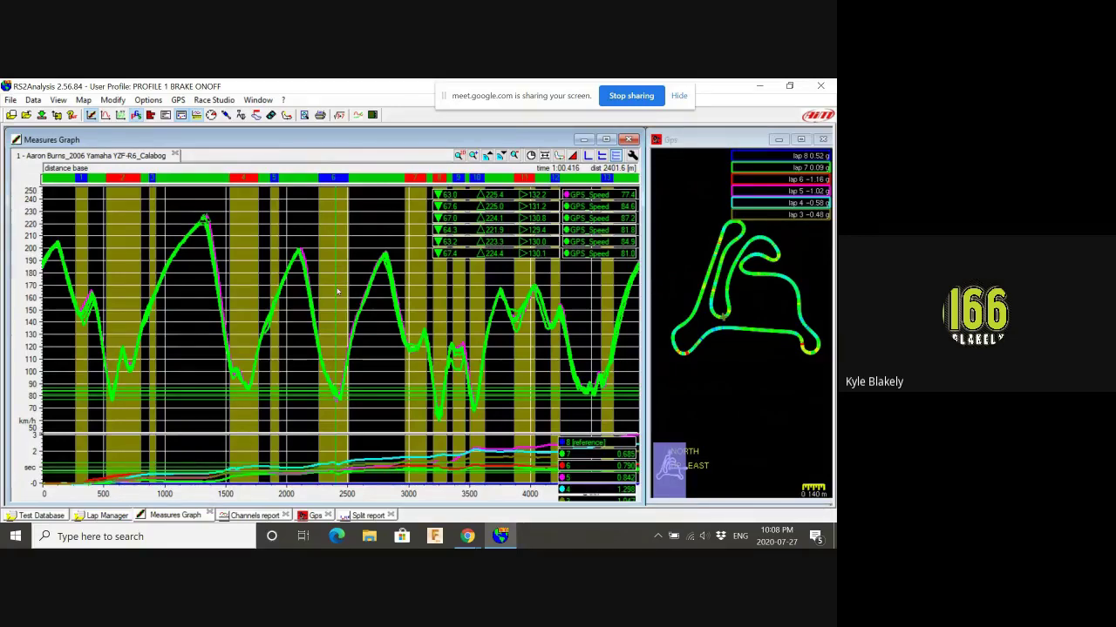
scroll(340, 293, up, 2)
scroll(338, 292, up, 1)
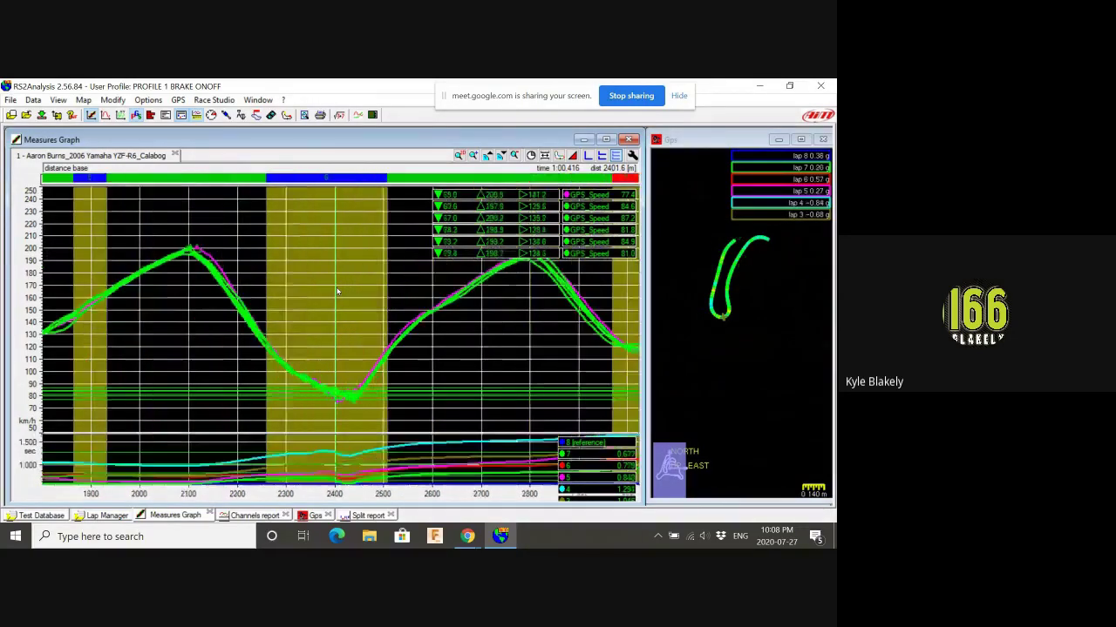
scroll(338, 292, up, 1)
scroll(338, 292, up, 1)
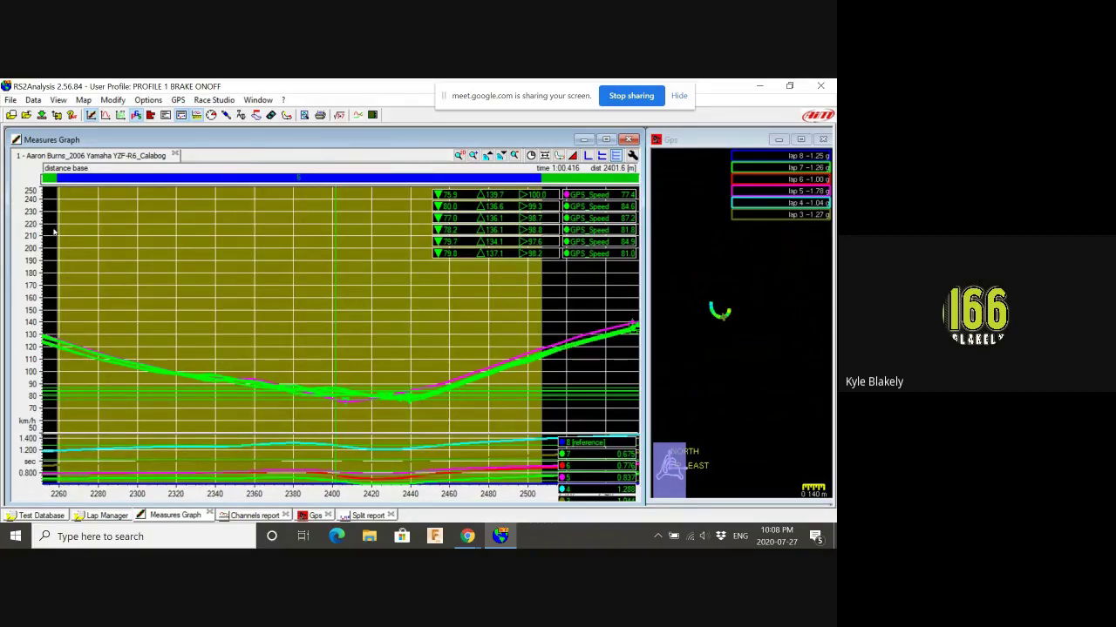
Step: Enable per-lap colours so each overlaid lap's GPS_Speed trace is drawn in its own colour
mouse_move(36, 259)
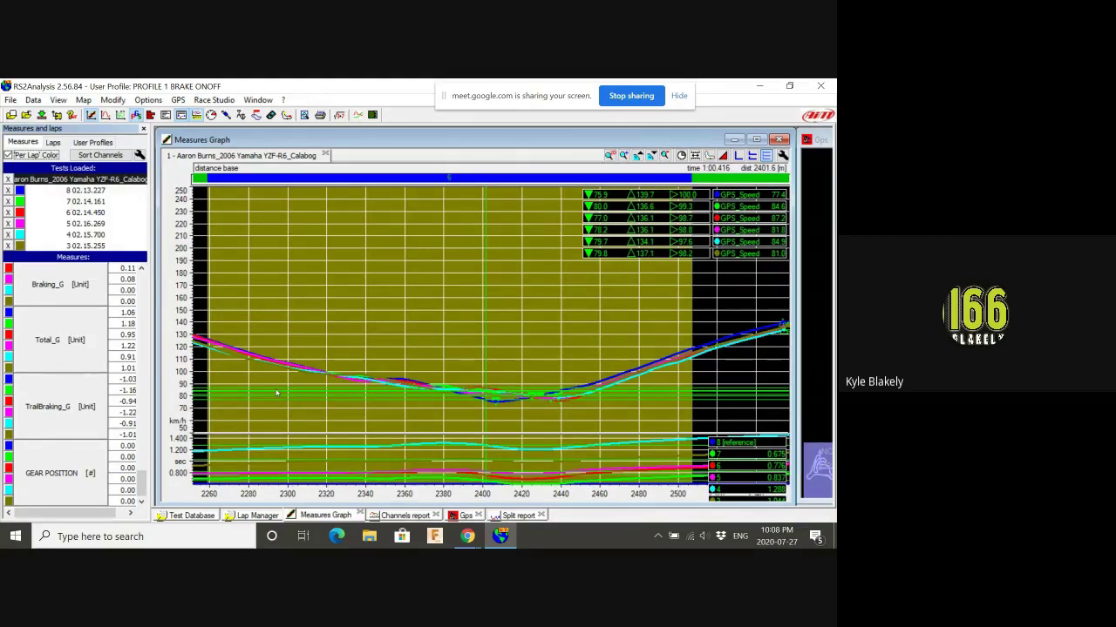
key(space)
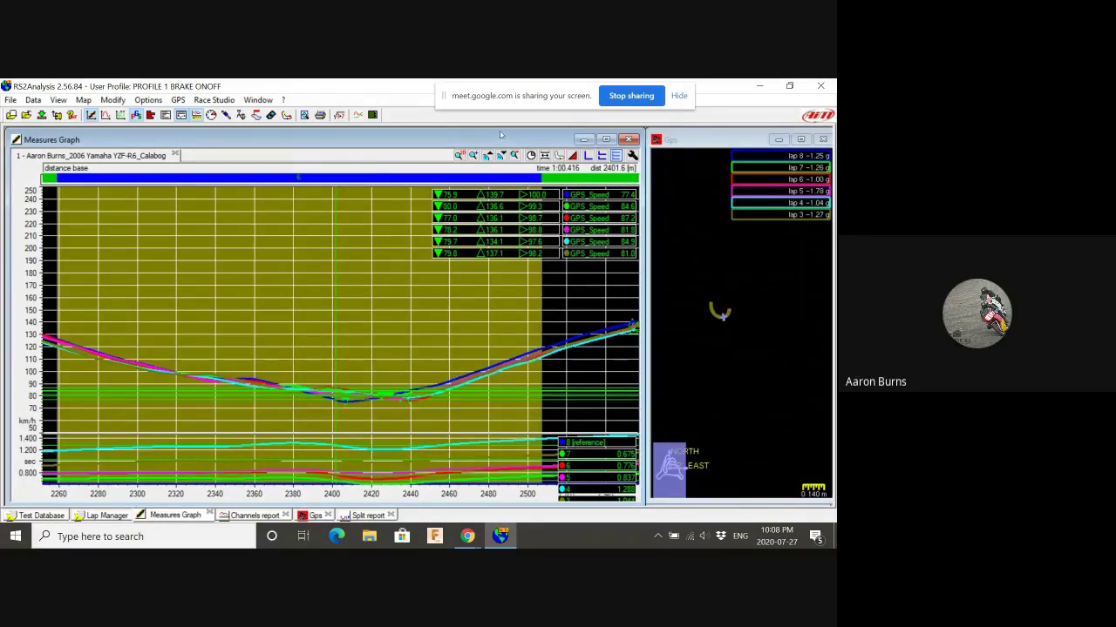
drag(500, 133, 497, 137)
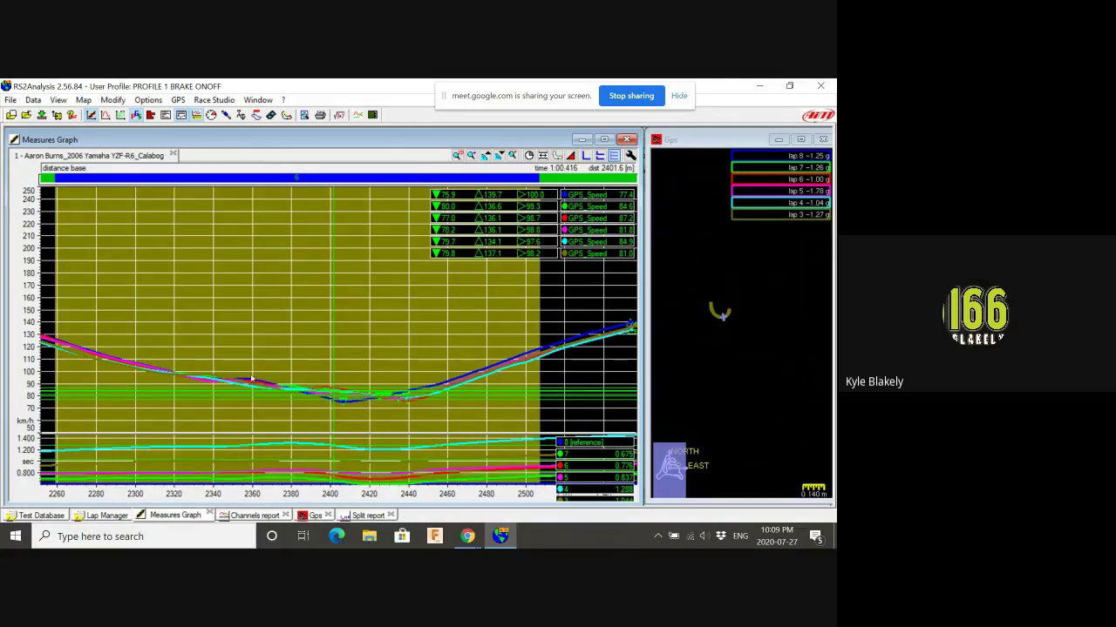
Step: Examine the six laps' riding lines up close on the GPS map around the cursor position in corner 6
mouse_move(721, 319)
scroll(719, 314, up, 3)
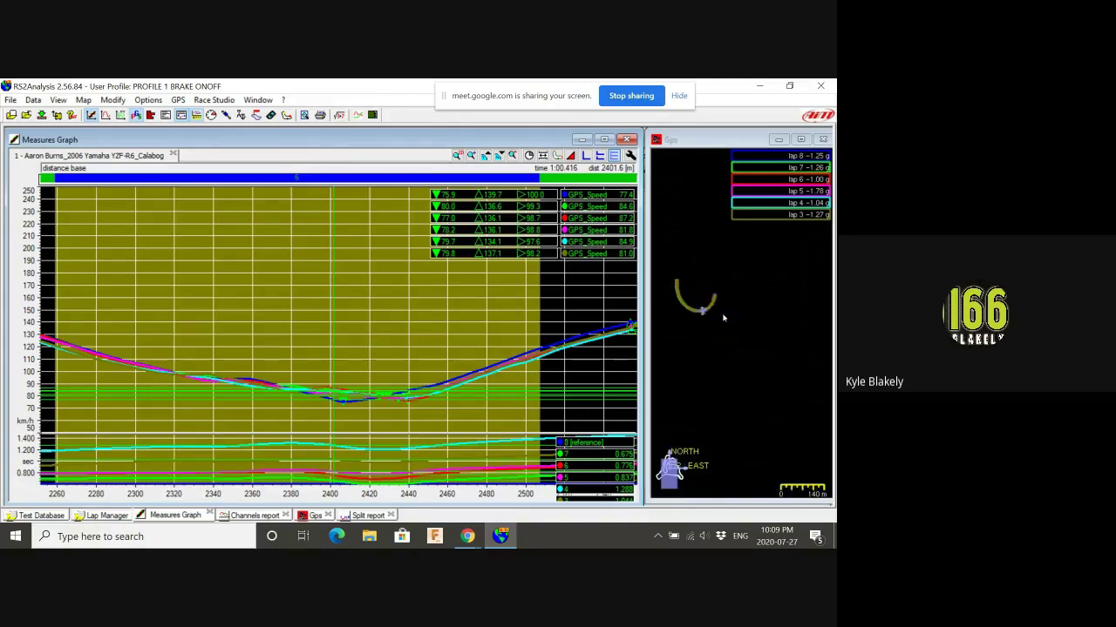
mouse_move(708, 323)
mouse_down()
mouse_move(764, 358)
mouse_move(710, 301)
mouse_move(737, 331)
mouse_move(730, 352)
mouse_up()
scroll(753, 343, up, 3)
scroll(741, 334, up, 3)
scroll(730, 320, up, 4)
scroll(730, 352, up, 2)
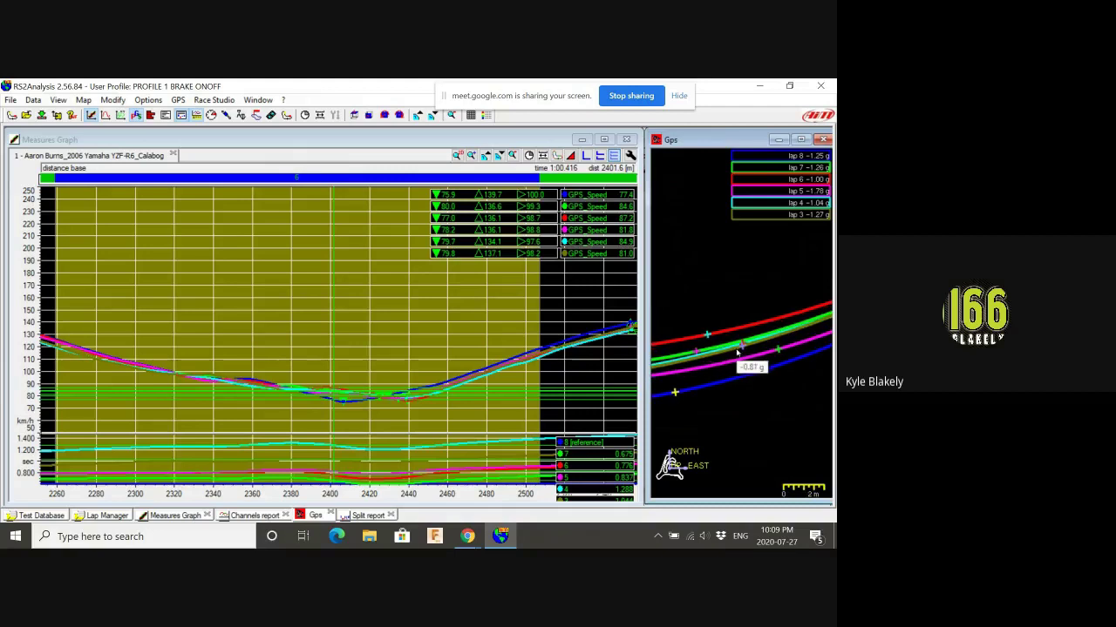
drag(730, 309, 760, 279)
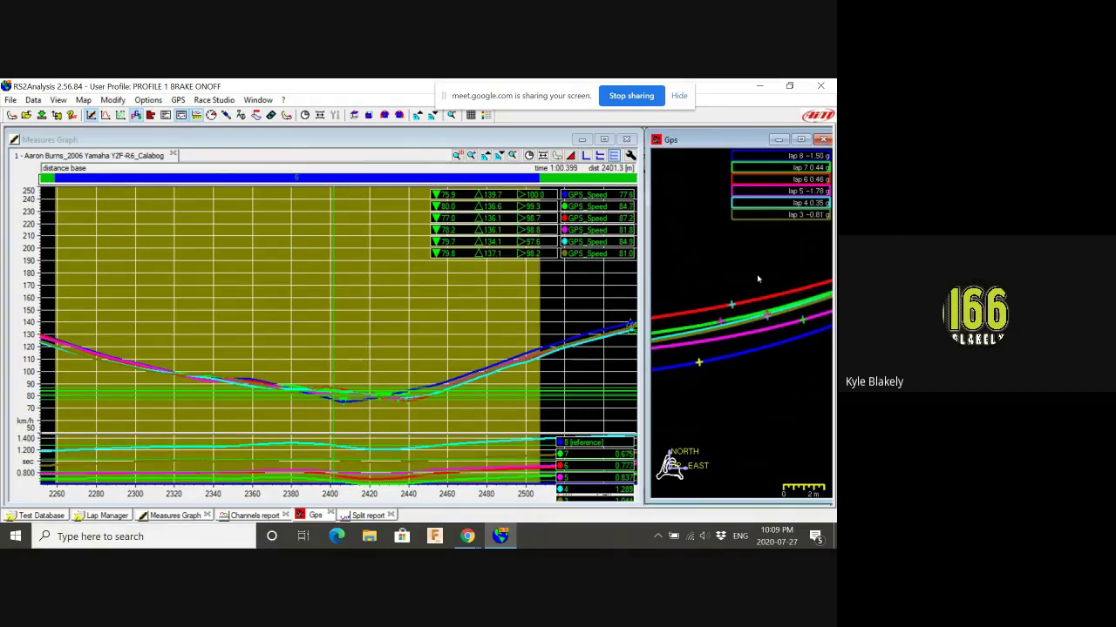
scroll(748, 348, up, 1)
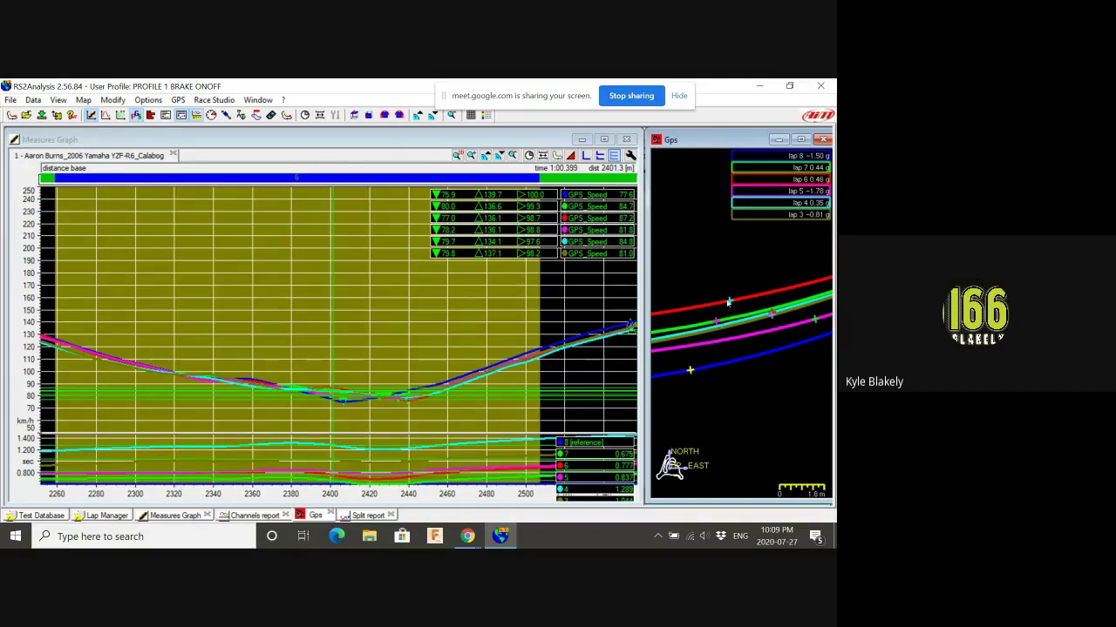
scroll(730, 342, up, 2)
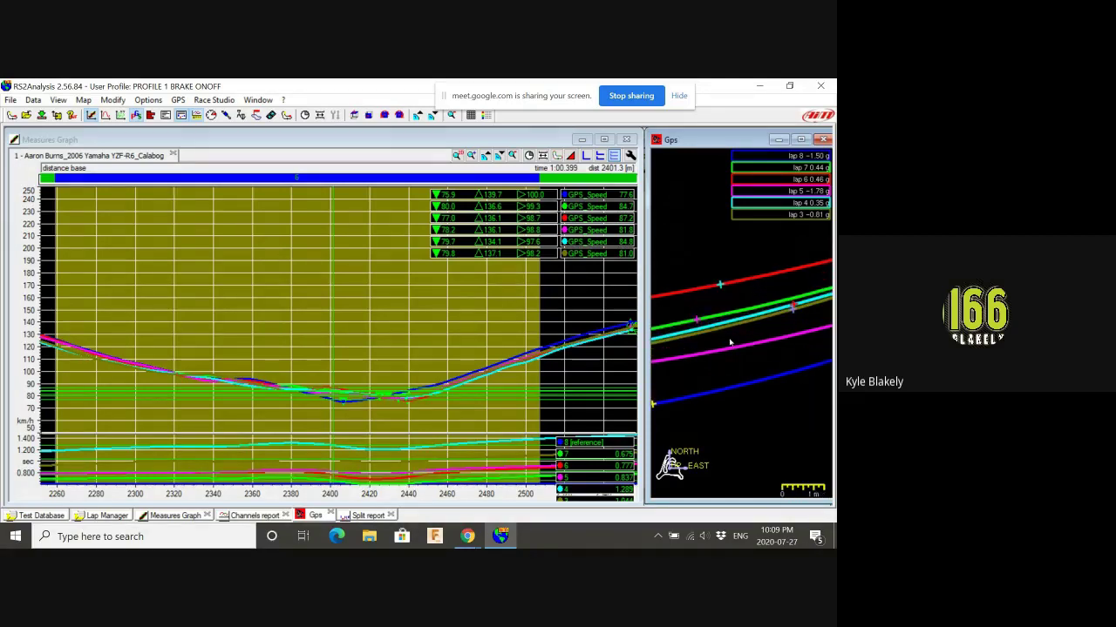
scroll(730, 342, down, 3)
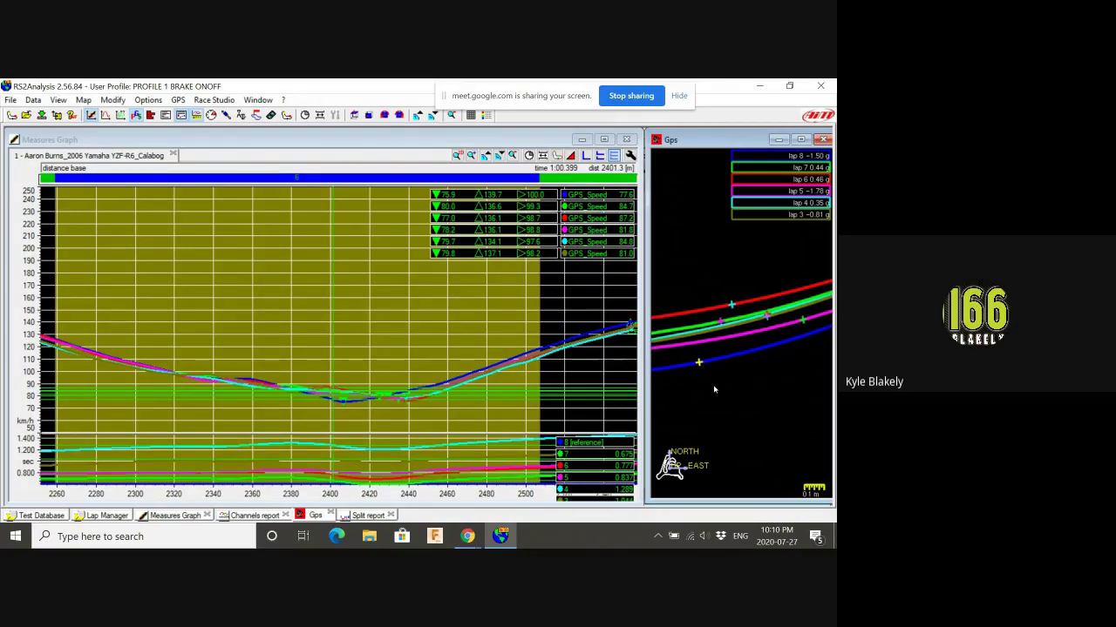
Step: Trace the laps' lines on the GPS map back towards corner 6's entry, moving the cursor to about 2357 m
drag(713, 390, 727, 386)
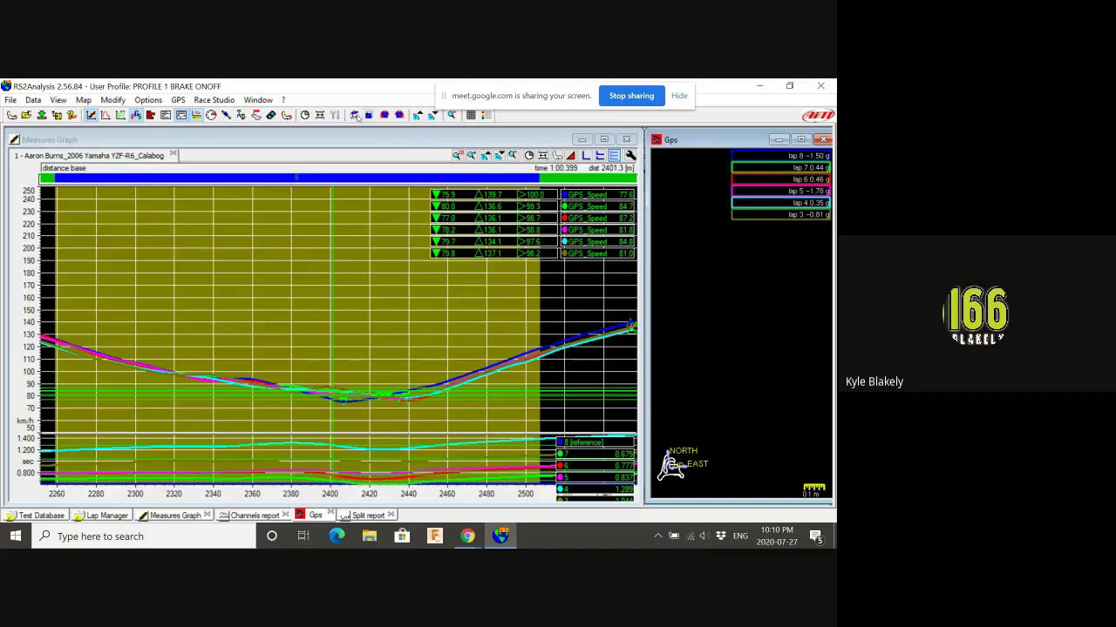
click(355, 116)
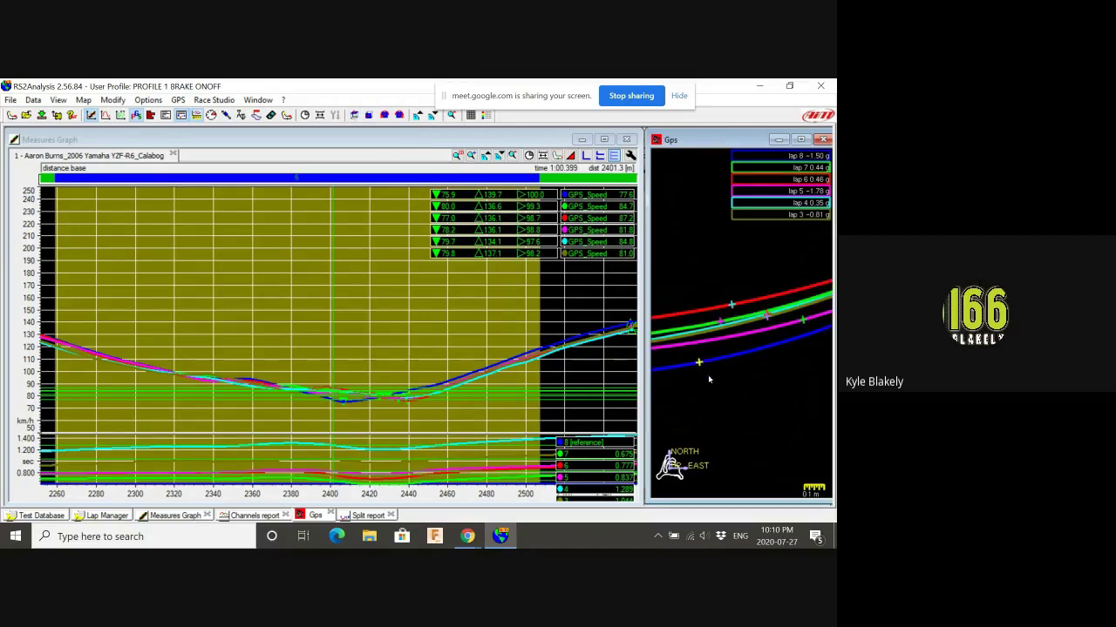
drag(709, 377, 827, 329)
drag(699, 356, 781, 373)
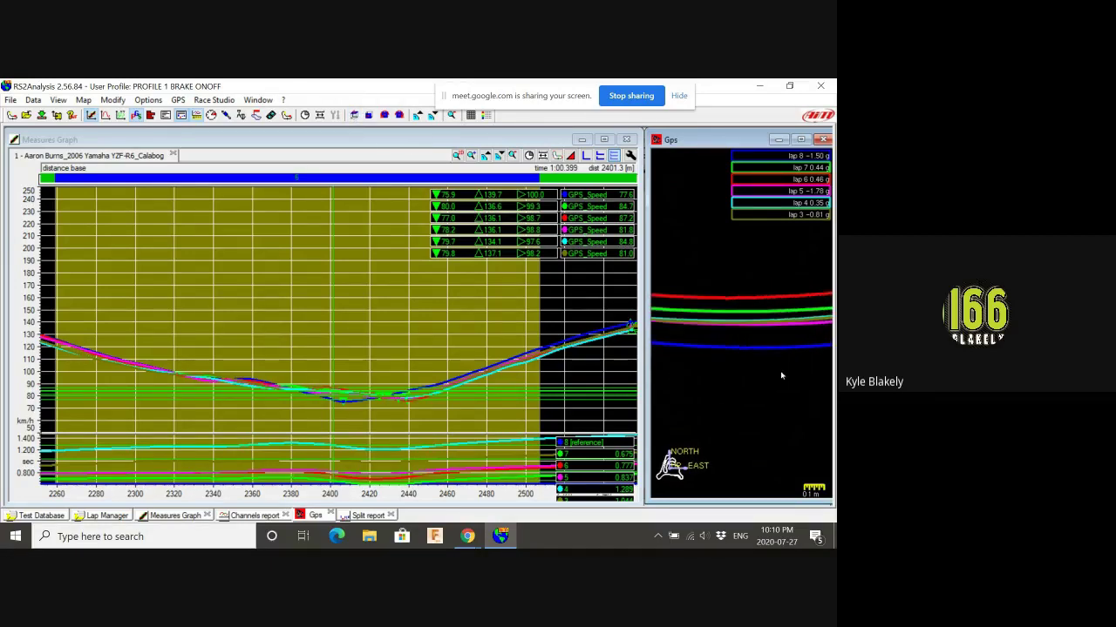
drag(685, 365, 703, 331)
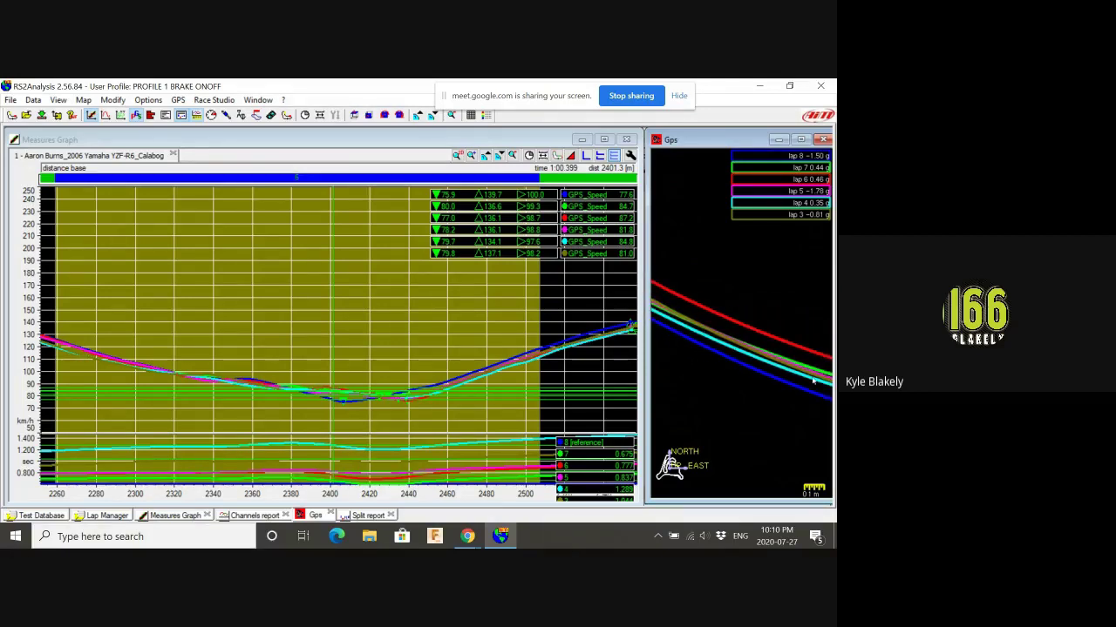
drag(812, 380, 785, 358)
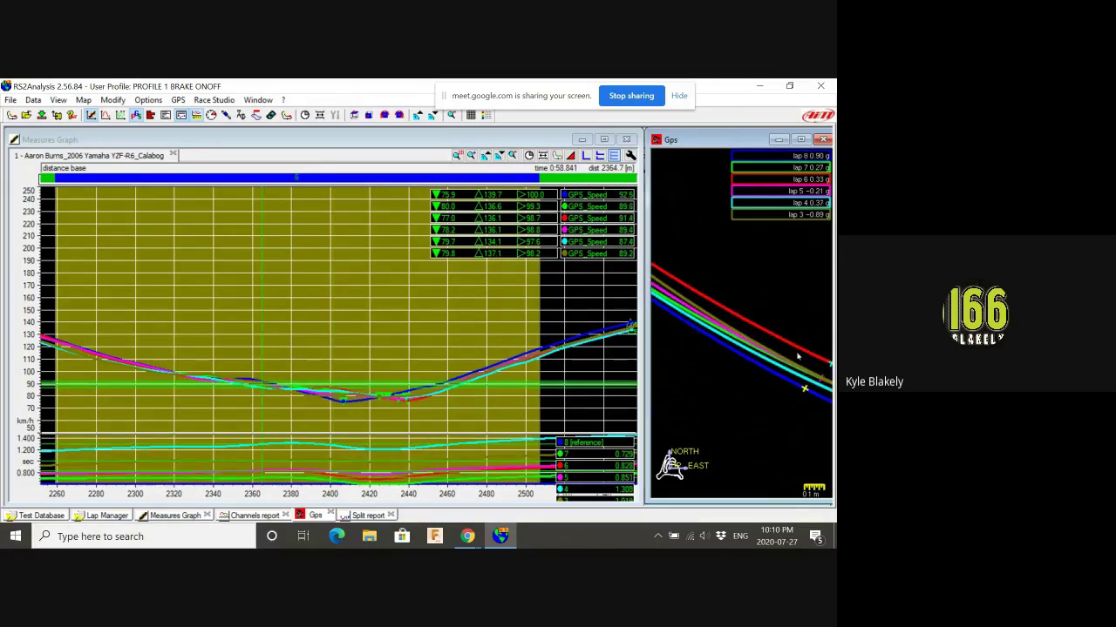
mouse_move(797, 356)
mouse_down()
mouse_move(707, 332)
mouse_move(779, 356)
mouse_move(740, 361)
mouse_move(802, 354)
mouse_up()
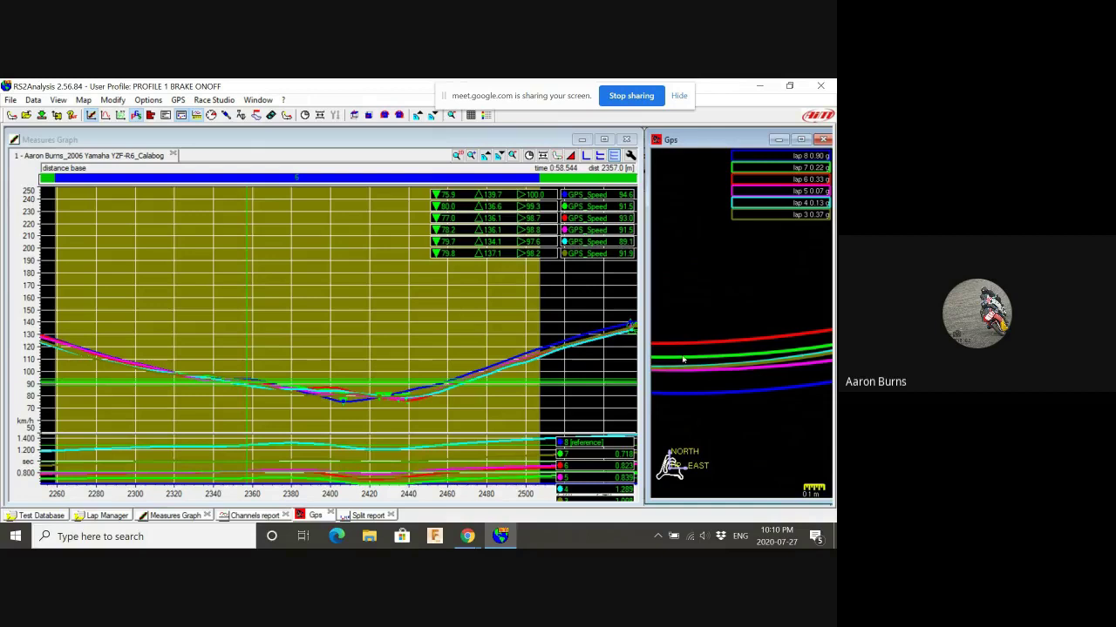
Step: Follow the laps' lines on the GPS map from corner 6's middle to its exit, with the cursor at about 2398 m
mouse_move(684, 359)
mouse_down()
mouse_move(767, 344)
mouse_move(800, 323)
mouse_move(693, 345)
mouse_up()
drag(794, 305, 692, 330)
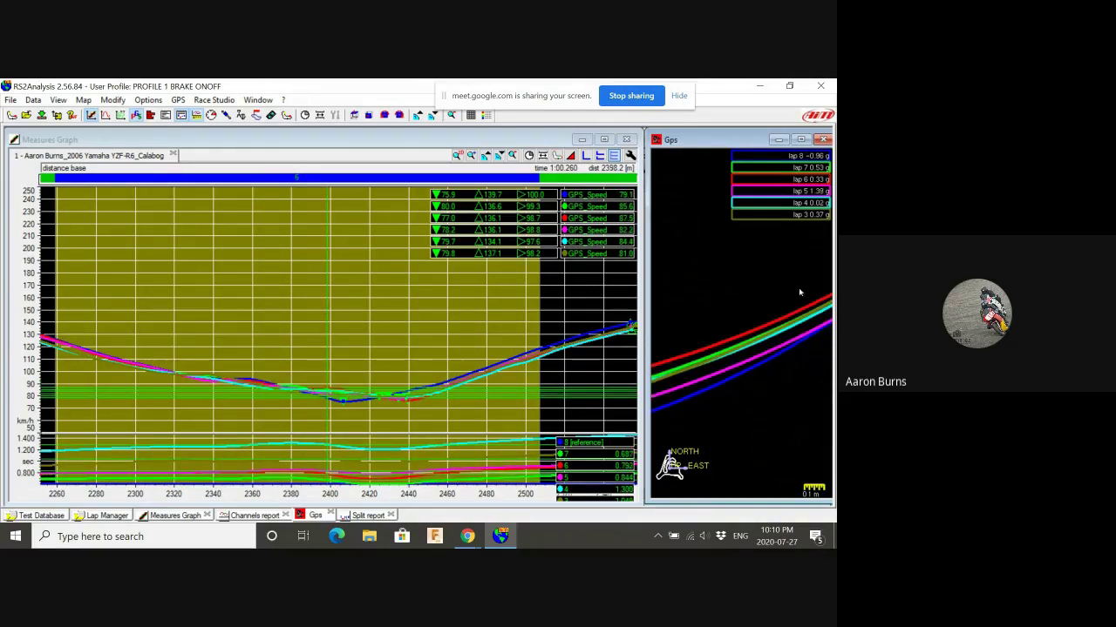
drag(799, 293, 732, 331)
drag(819, 294, 732, 343)
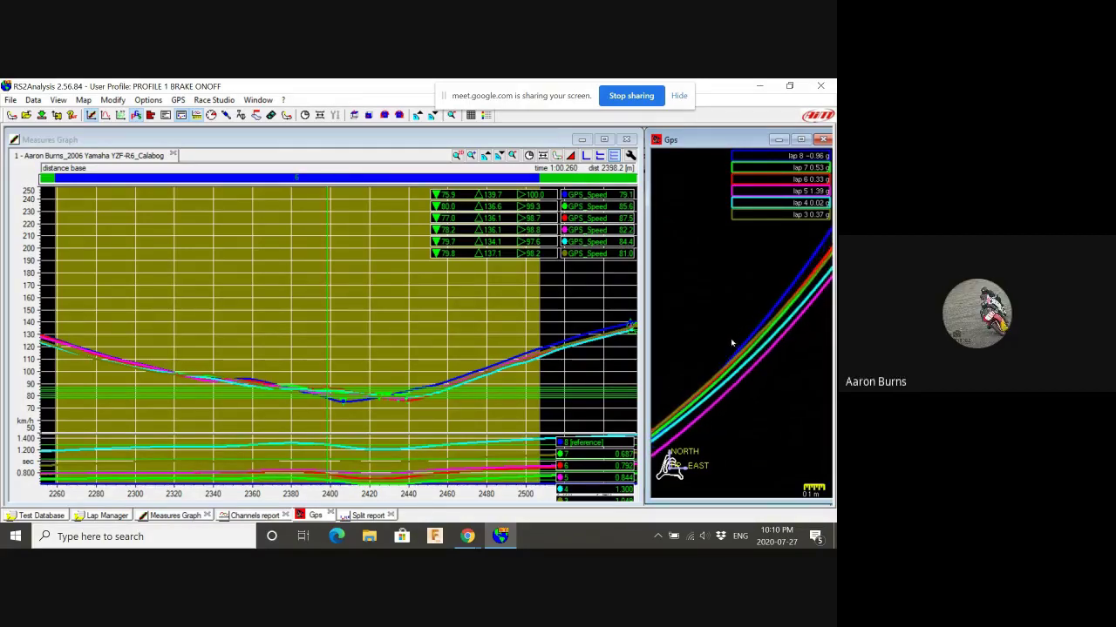
drag(785, 277, 757, 299)
drag(780, 241, 738, 341)
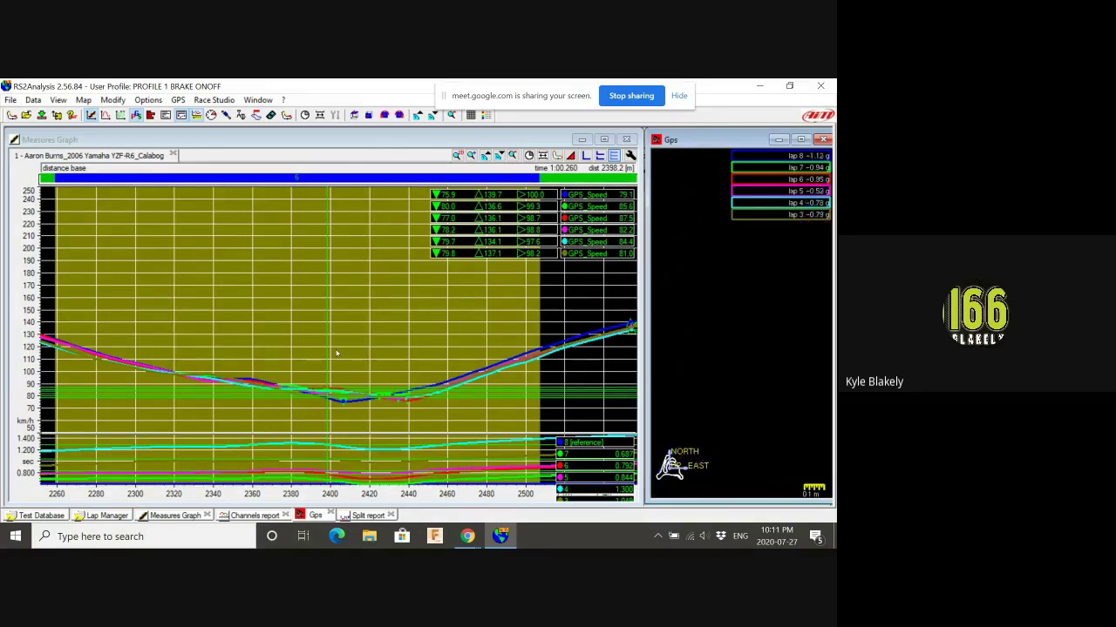
Step: Show corners 5 to 7 in the graph and place the map cursor after corner 6 at about 2644 m
scroll(338, 352, up, 2)
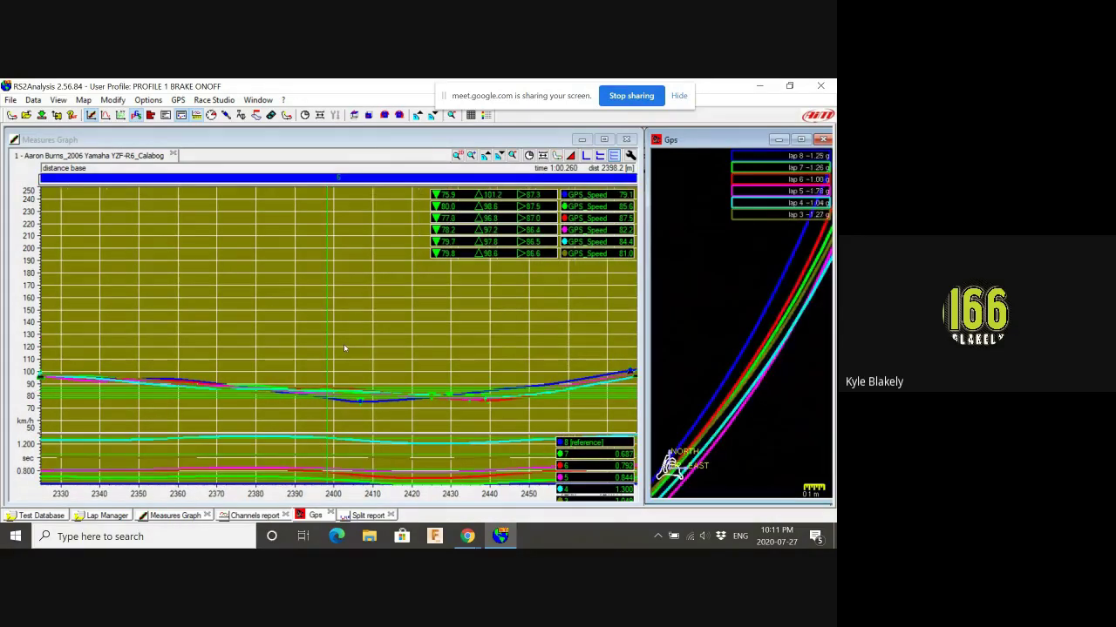
scroll(371, 351, down, 2)
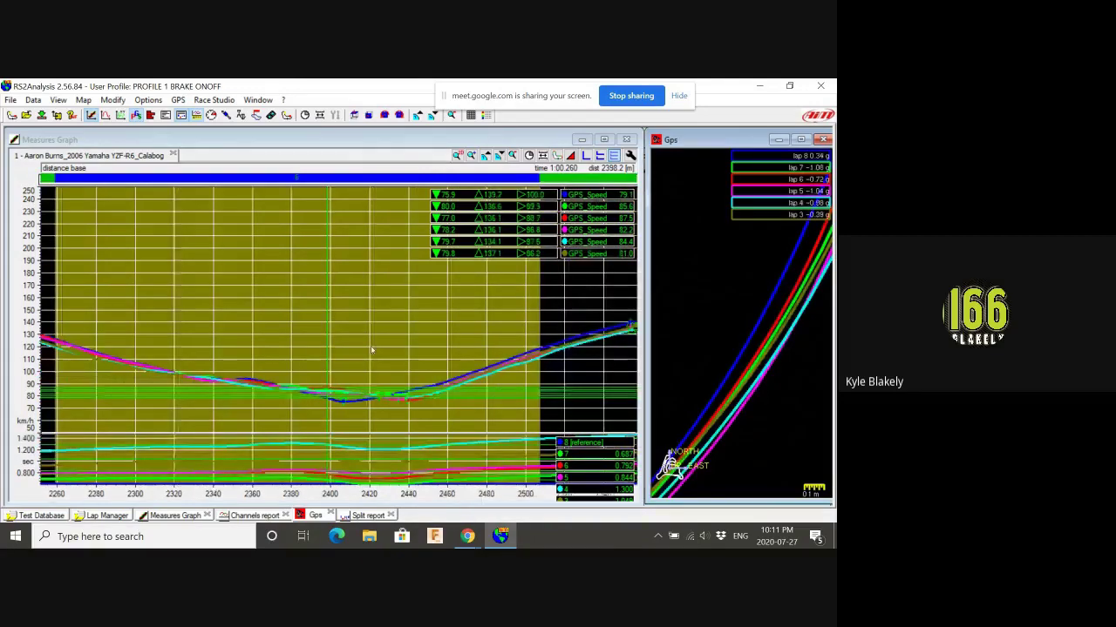
scroll(372, 350, down, 3)
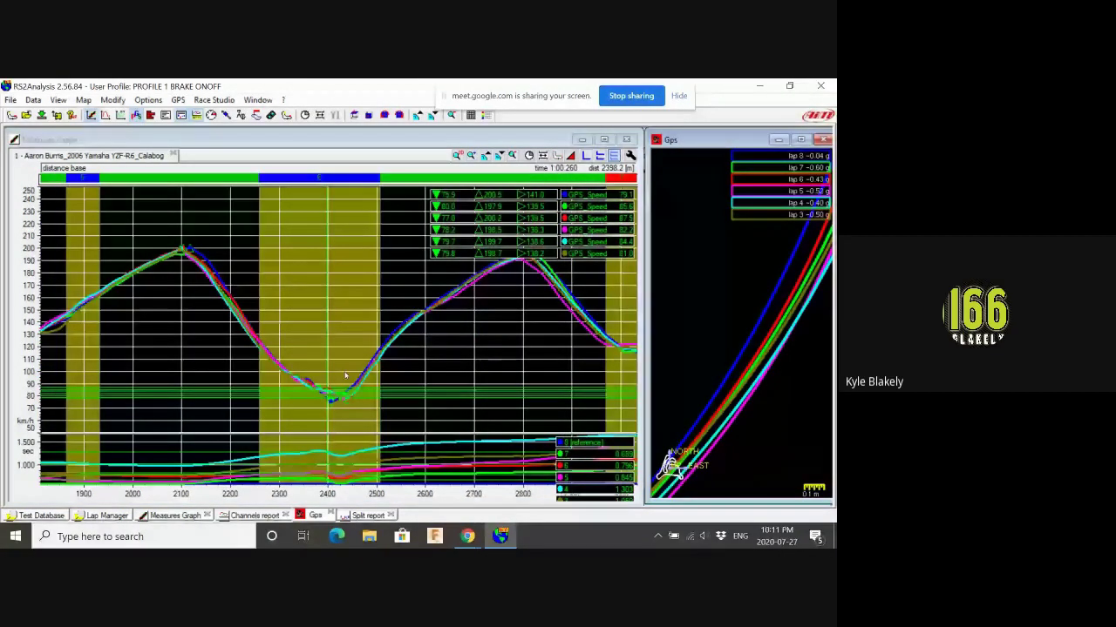
scroll(754, 357, down, 3)
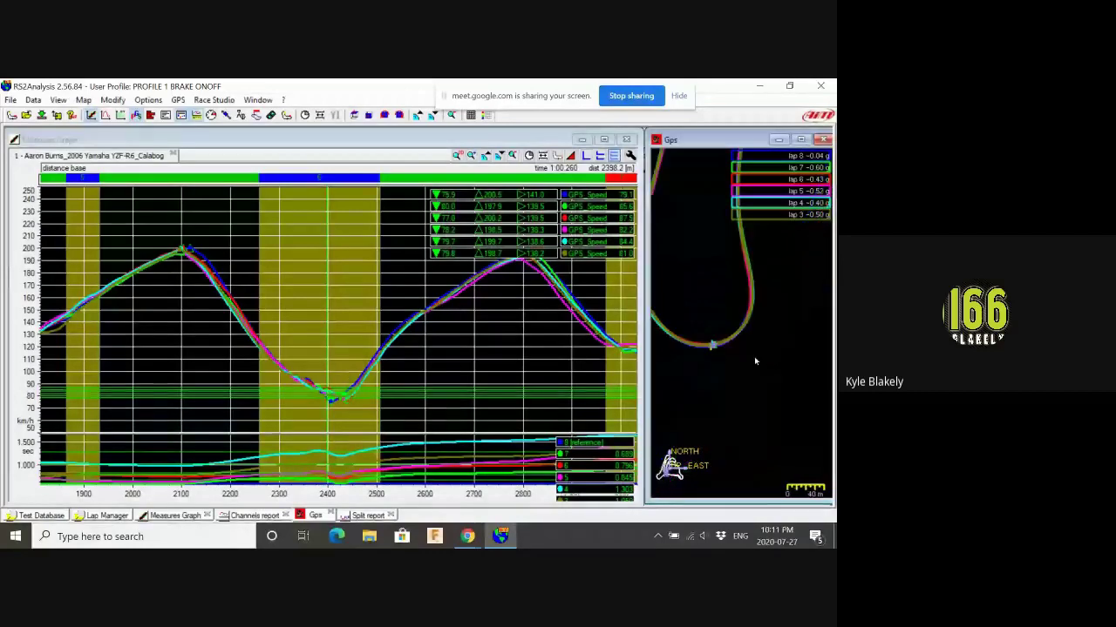
scroll(755, 360, down, 1)
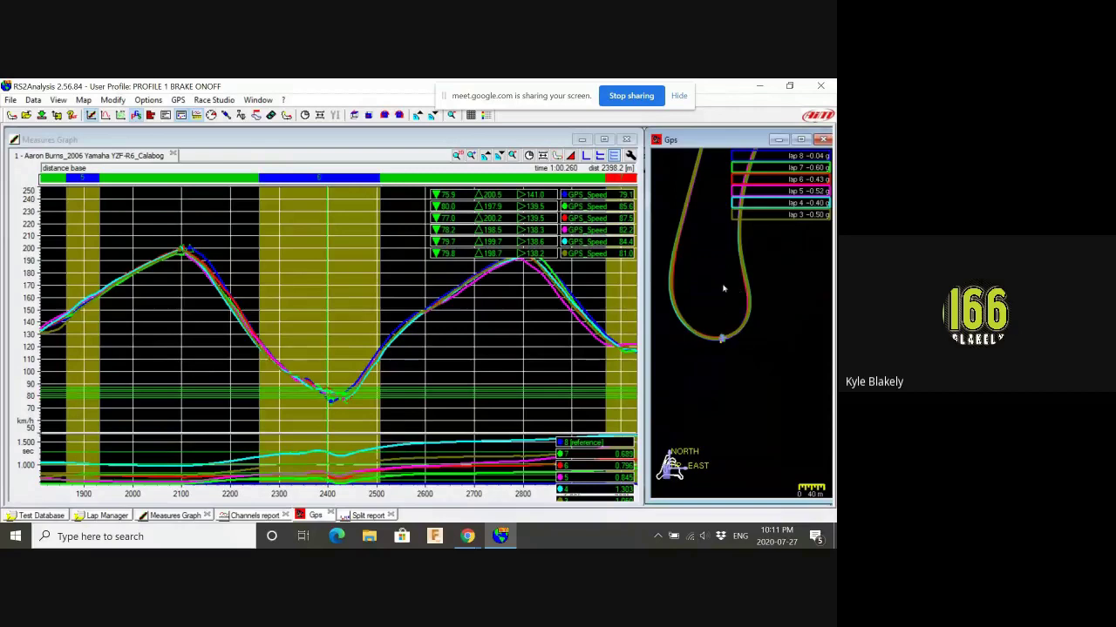
drag(723, 289, 725, 376)
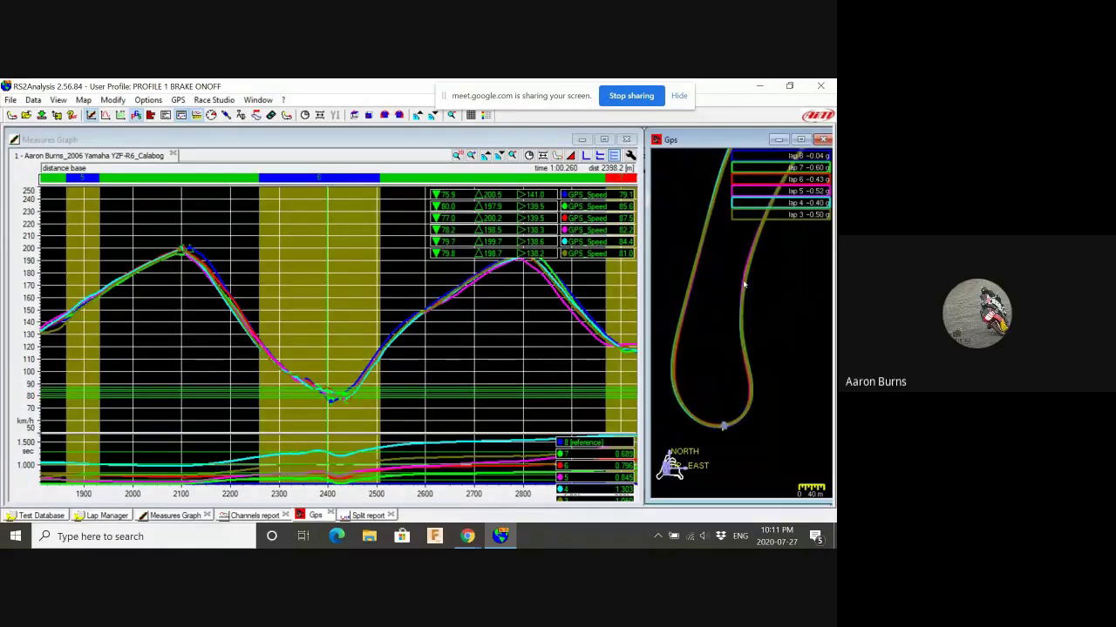
click(743, 284)
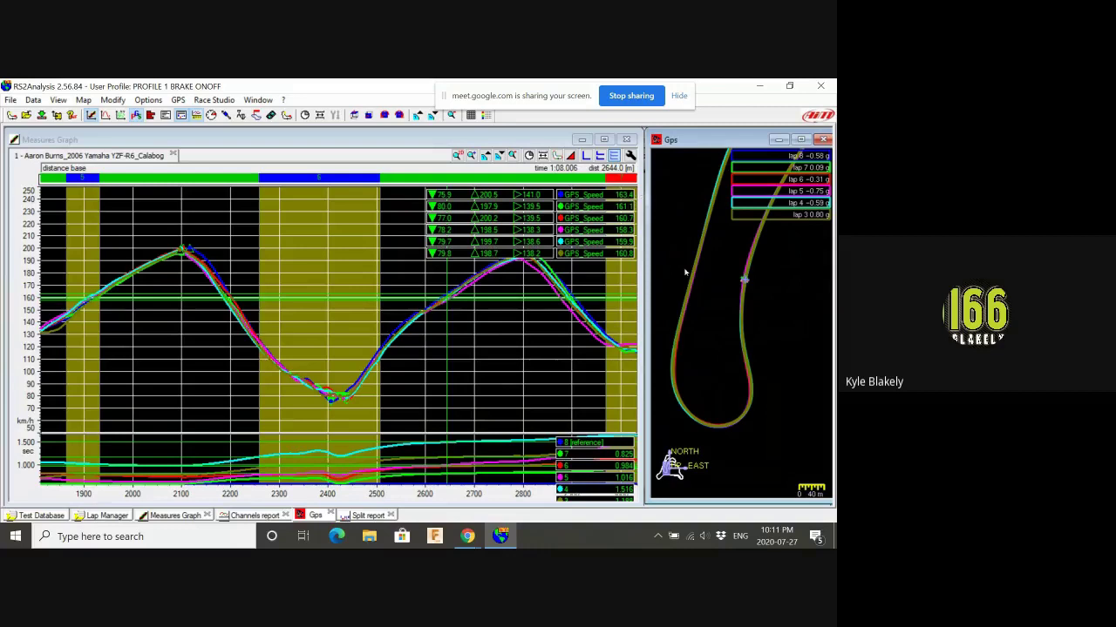
drag(723, 291, 712, 331)
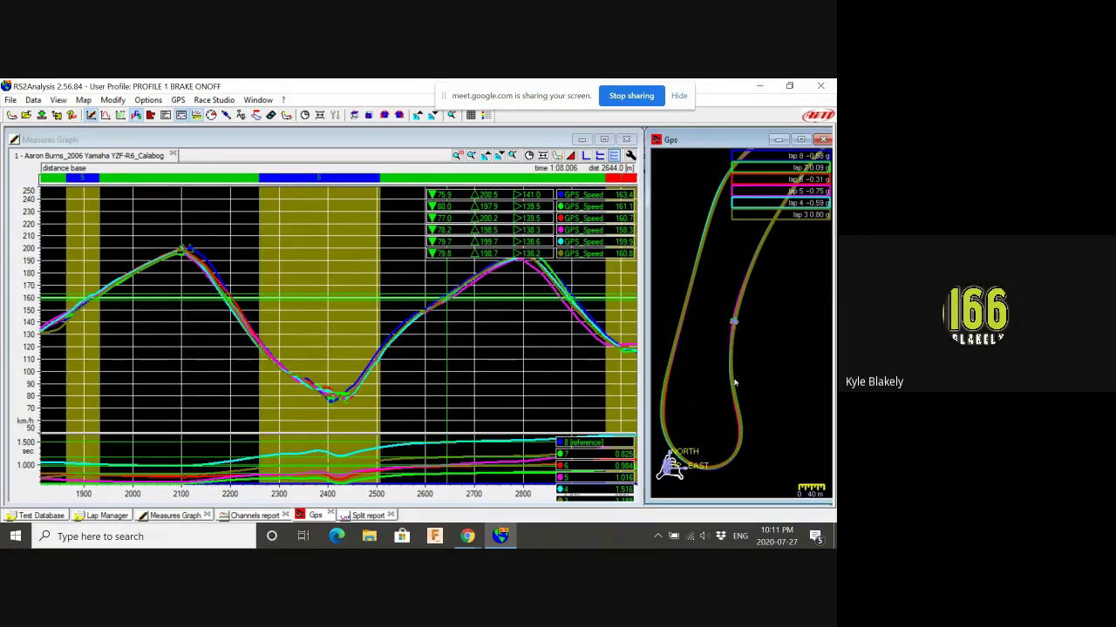
Step: Examine the spacing between the laps' lines on the GPS map at the 2644 m cursor position
scroll(735, 383, up, 2)
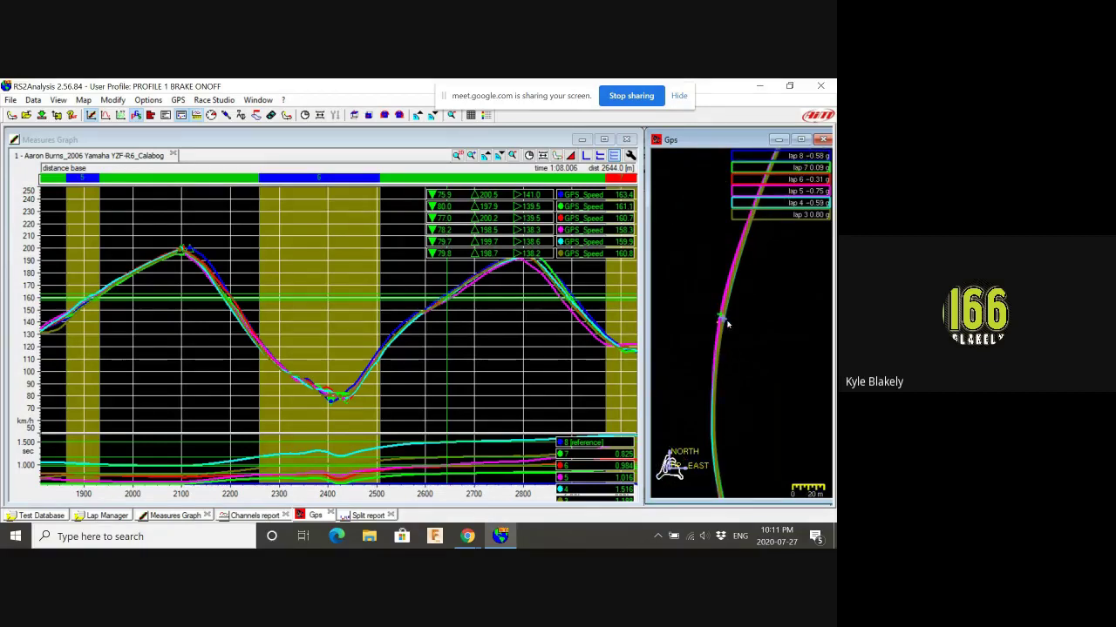
scroll(726, 324, up, 4)
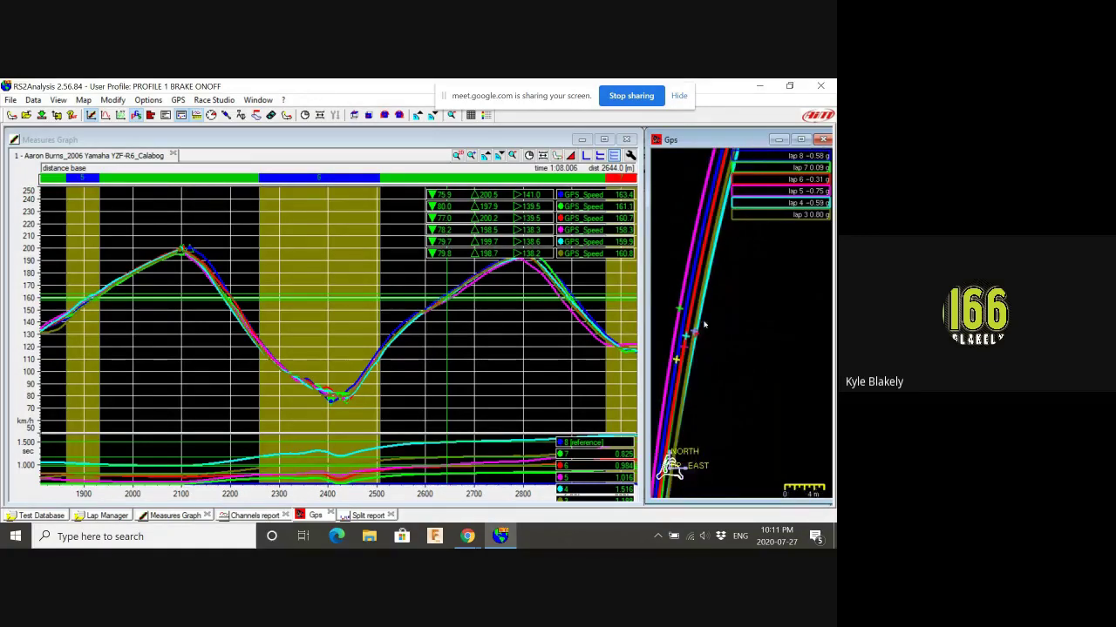
scroll(704, 325, up, 3)
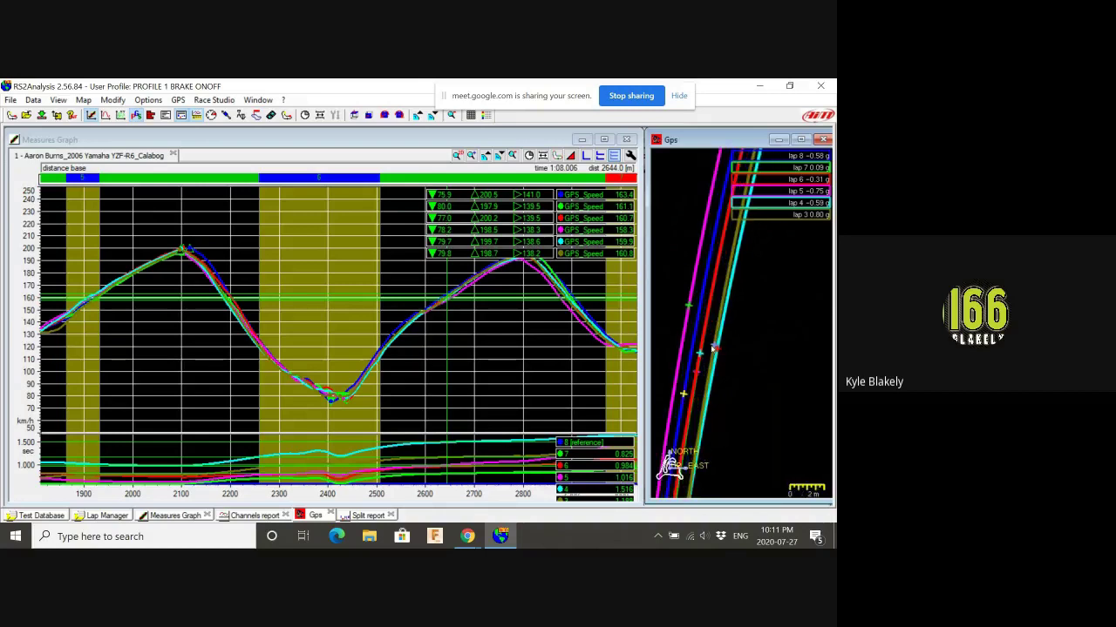
mouse_move(686, 330)
scroll(732, 343, down, 4)
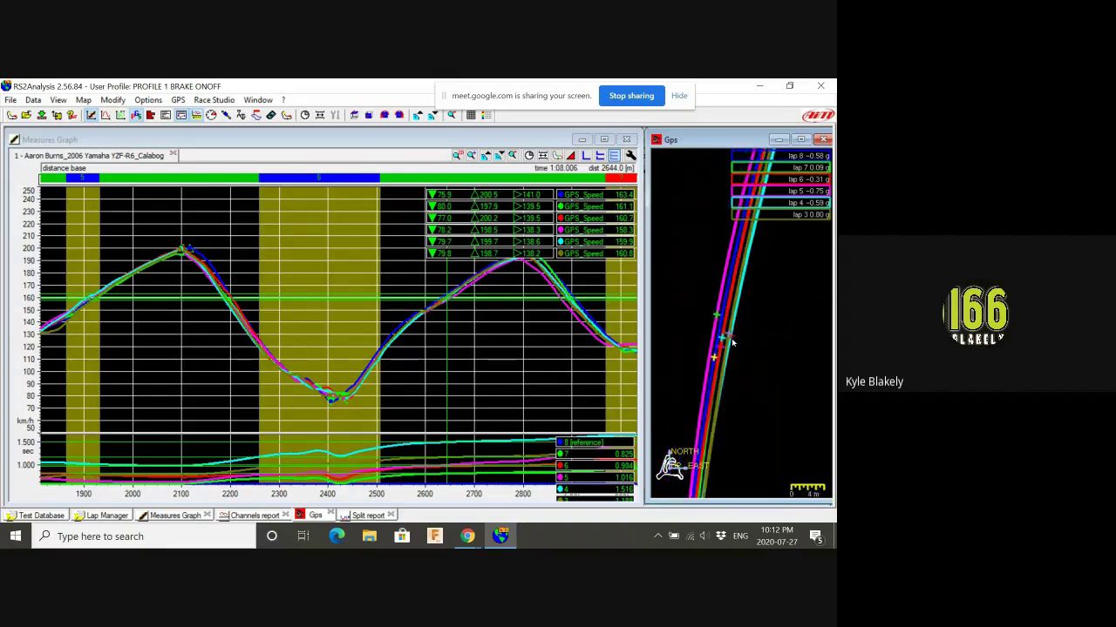
scroll(732, 342, down, 5)
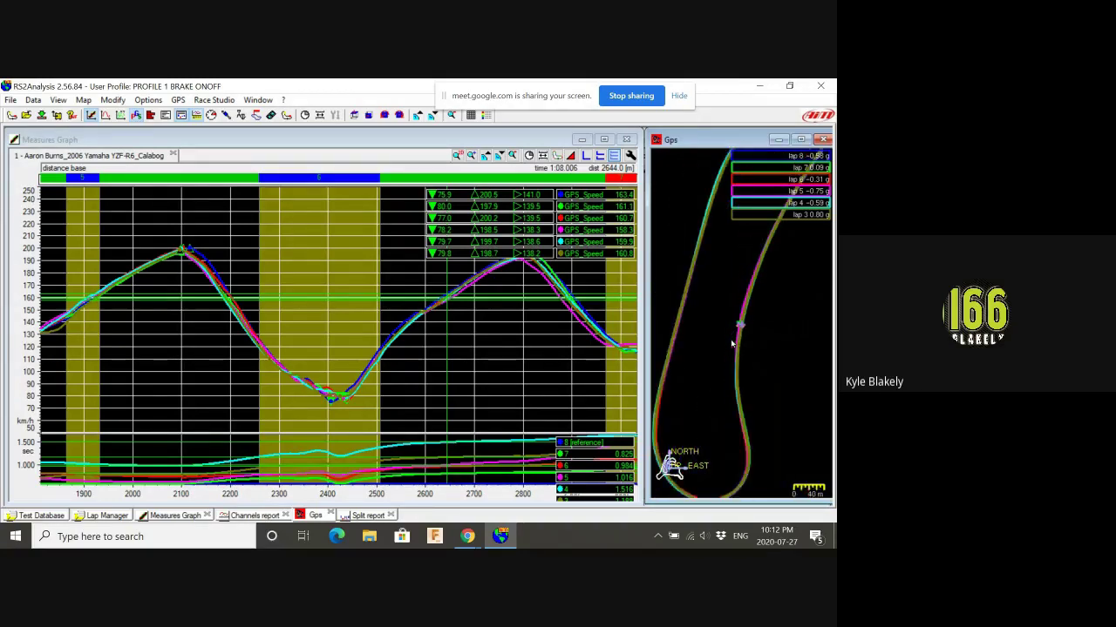
Step: Widen the speed graph and the GPS map to show the whole lap
scroll(693, 341, down, 1)
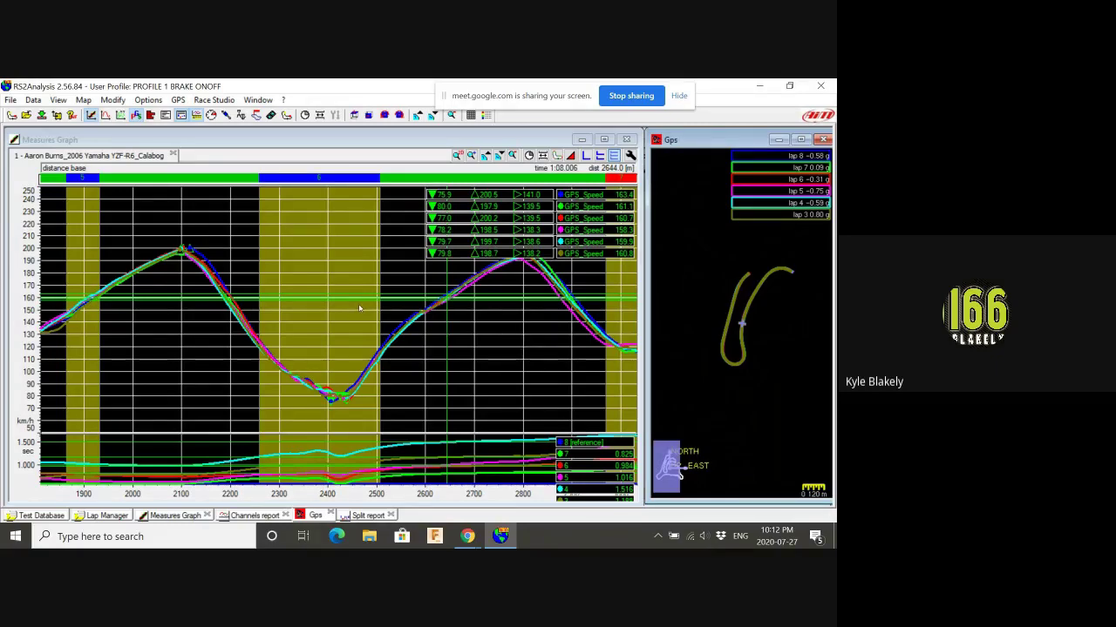
scroll(359, 308, up, 1)
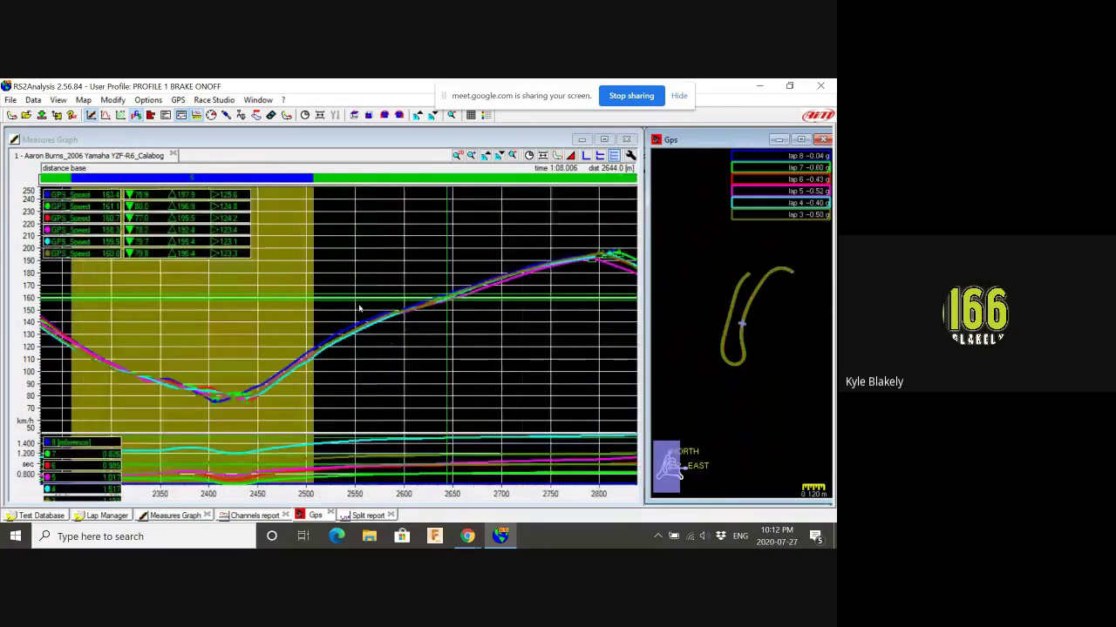
scroll(359, 308, down, 1)
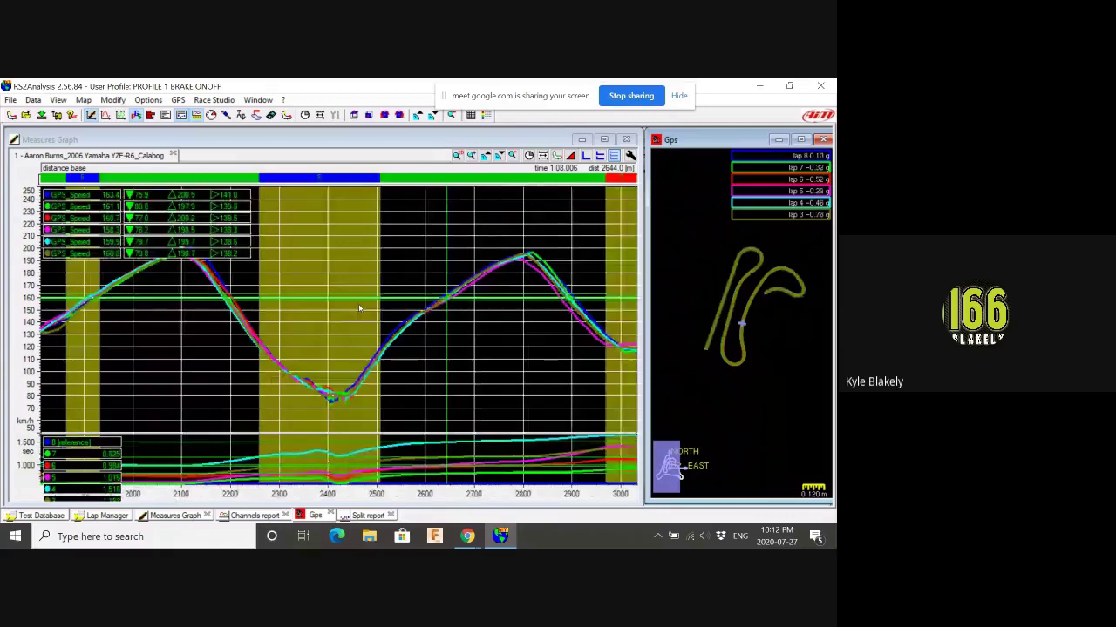
scroll(359, 308, down, 2)
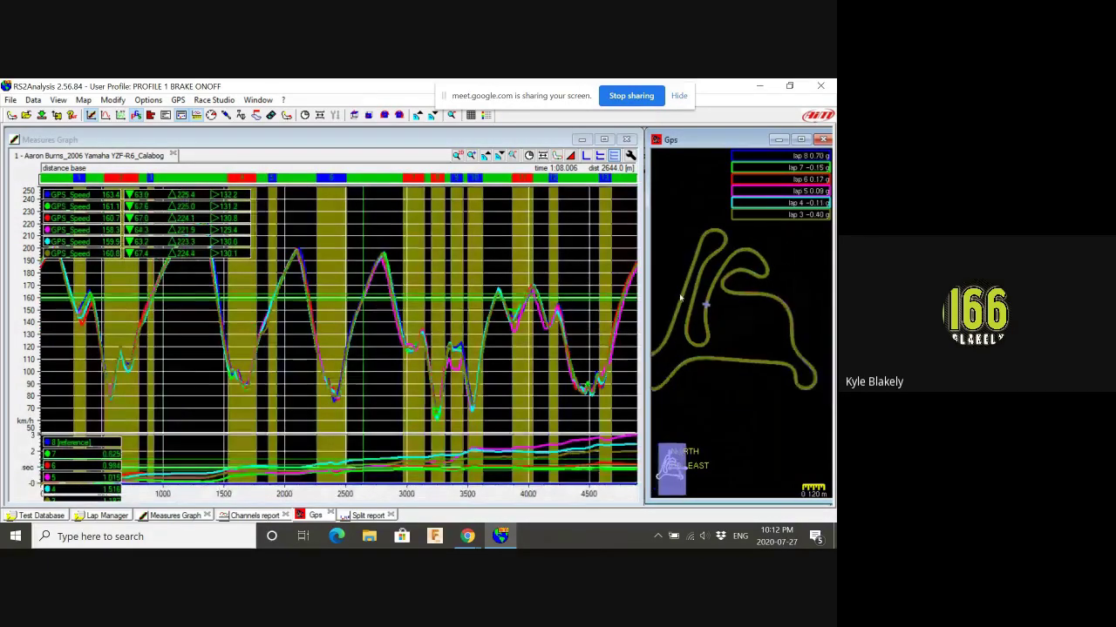
drag(726, 329, 742, 329)
scroll(742, 328, down, 1)
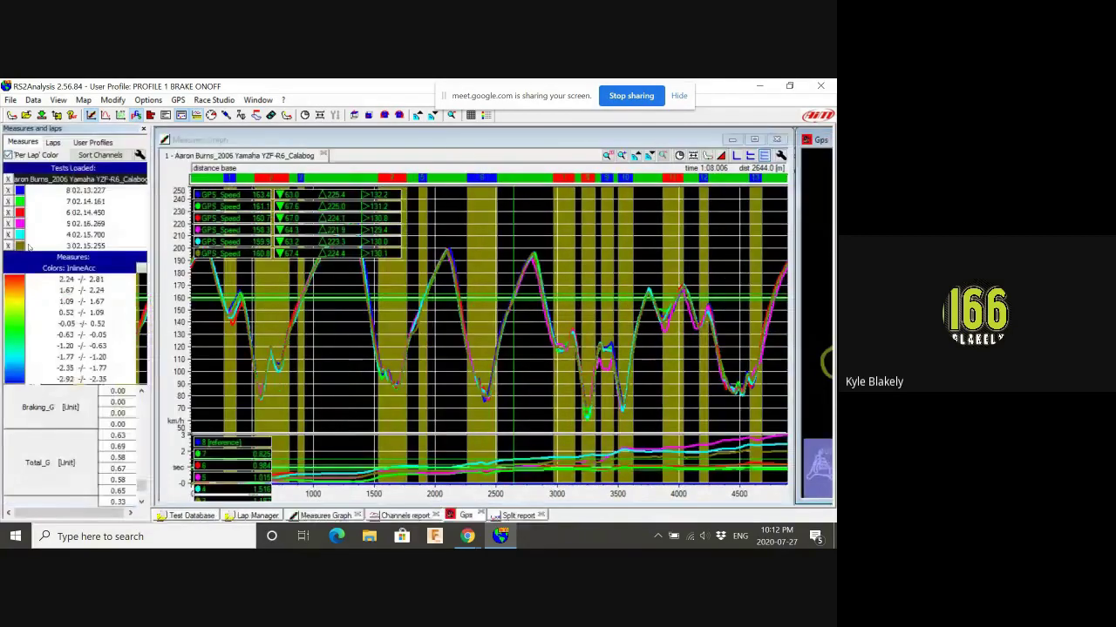
Step: Turn off per-lap colouring and hide laps 3 to 7, leaving only lap 8 displayed
click(7, 156)
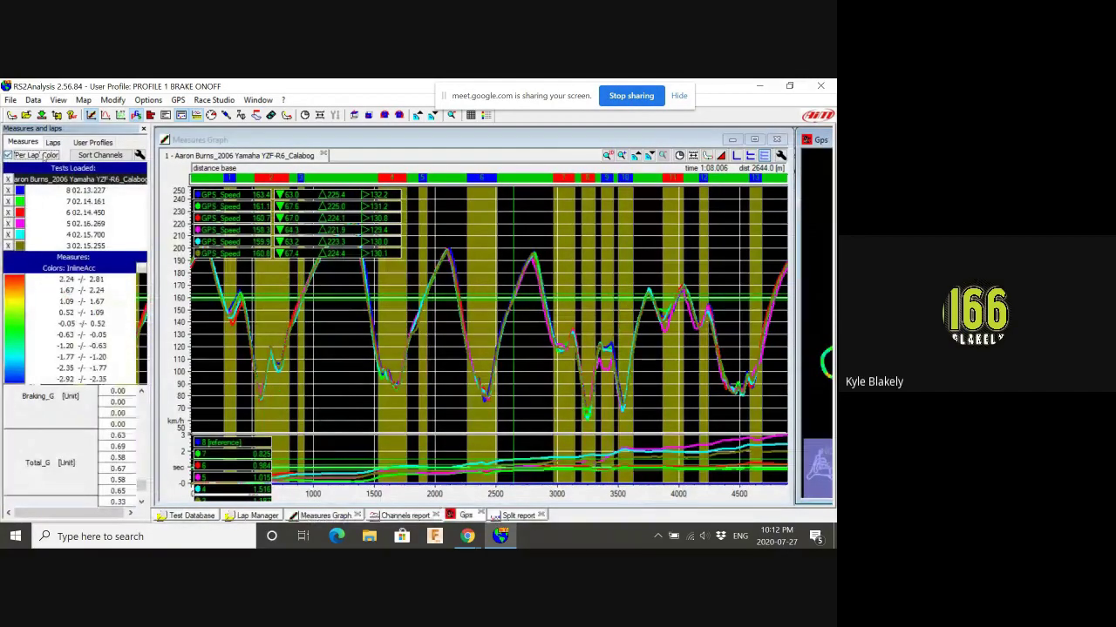
click(54, 143)
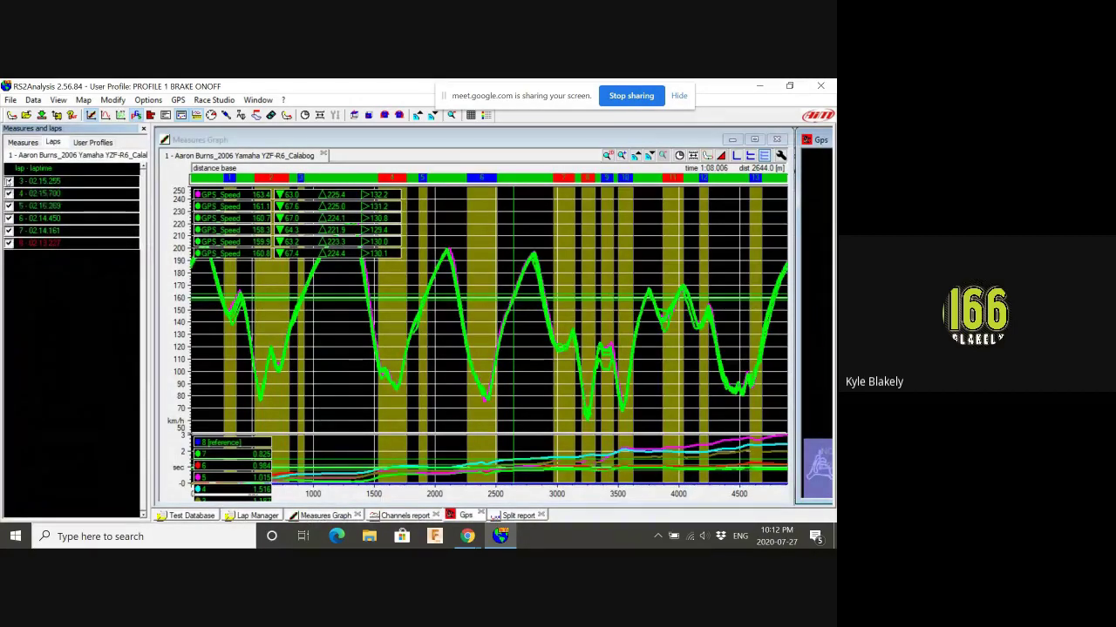
click(9, 193)
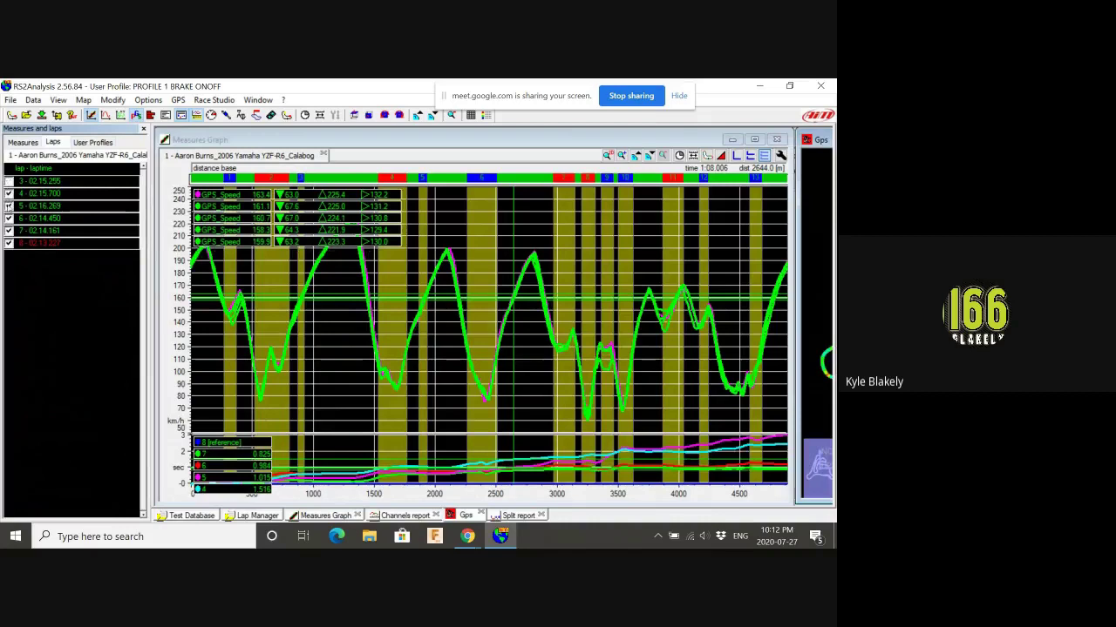
click(8, 205)
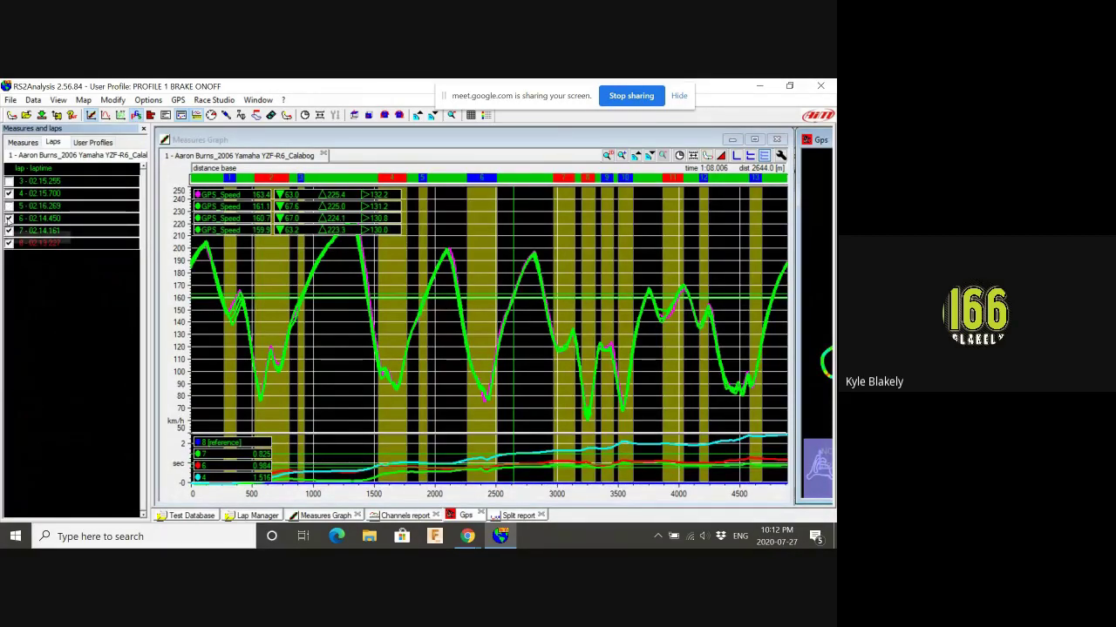
click(9, 218)
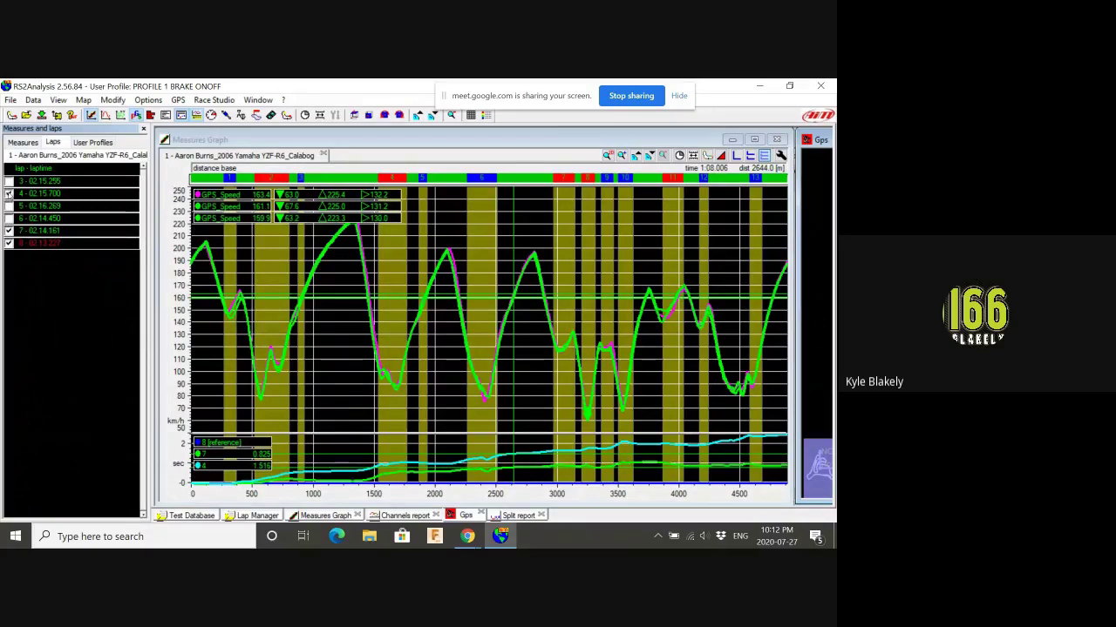
click(9, 194)
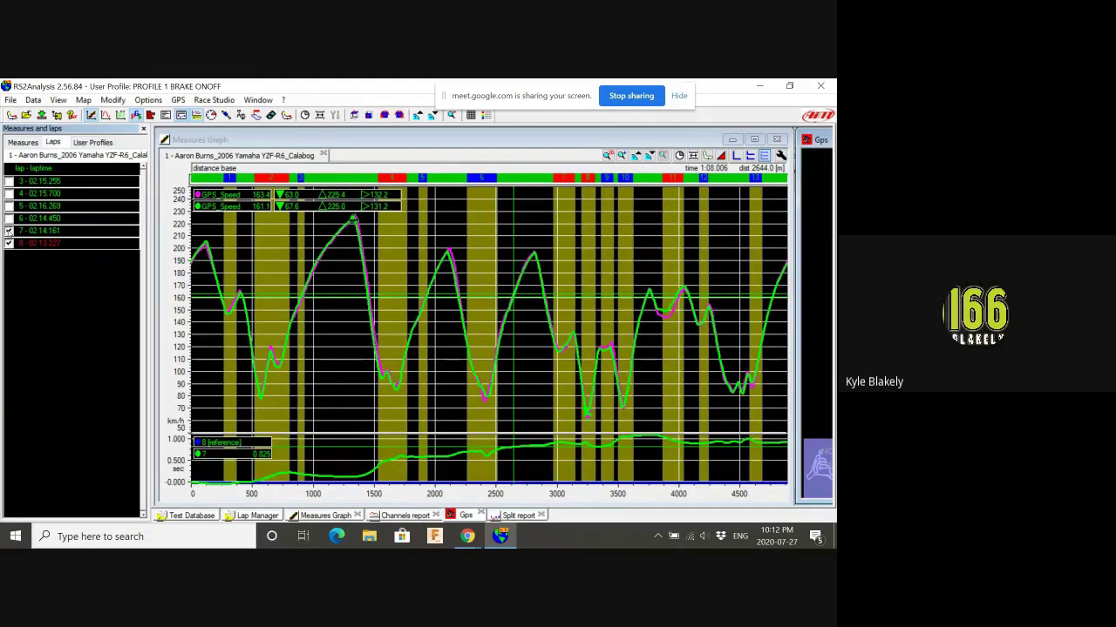
click(9, 230)
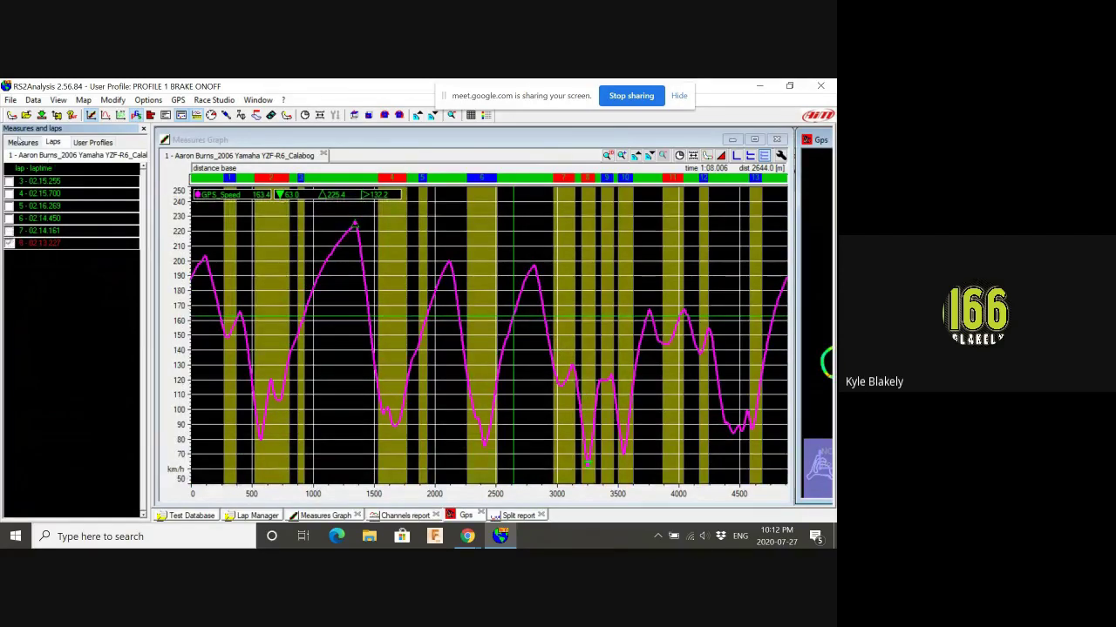
Step: Load the user profile PROFILE 2 ACEL BRAKE CORNER G, view its measures list and hide the measures and laps panel
click(92, 142)
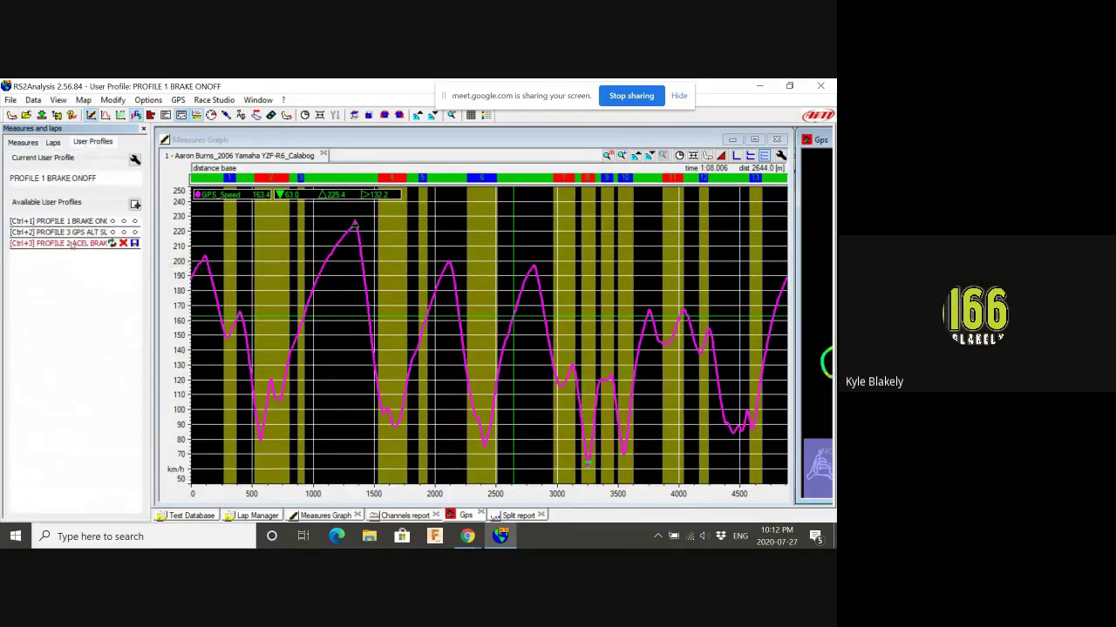
click(112, 243)
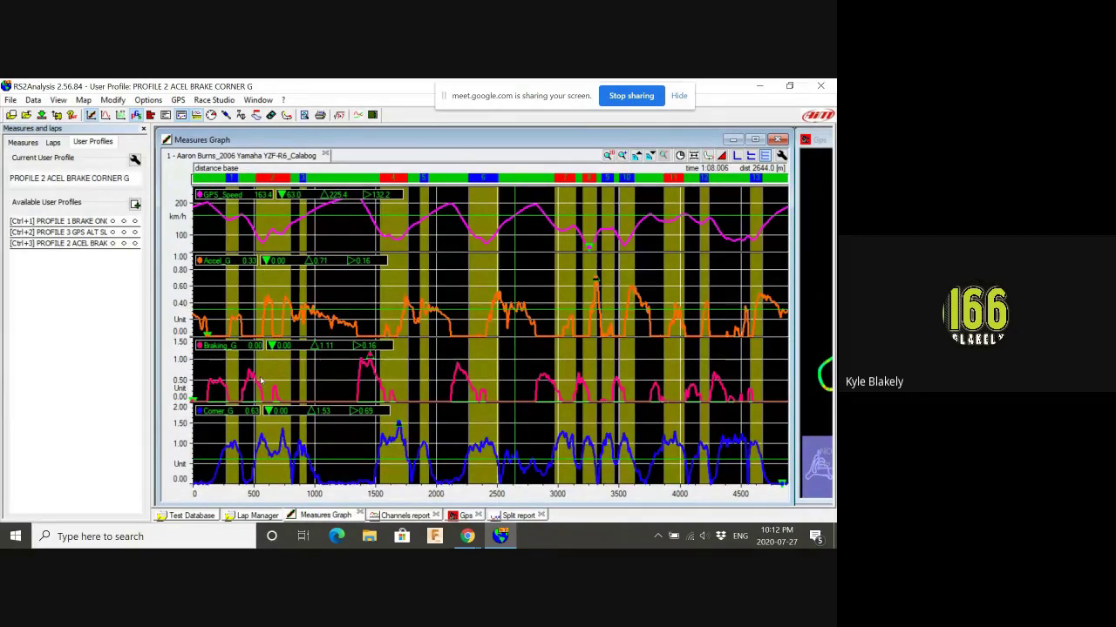
click(22, 143)
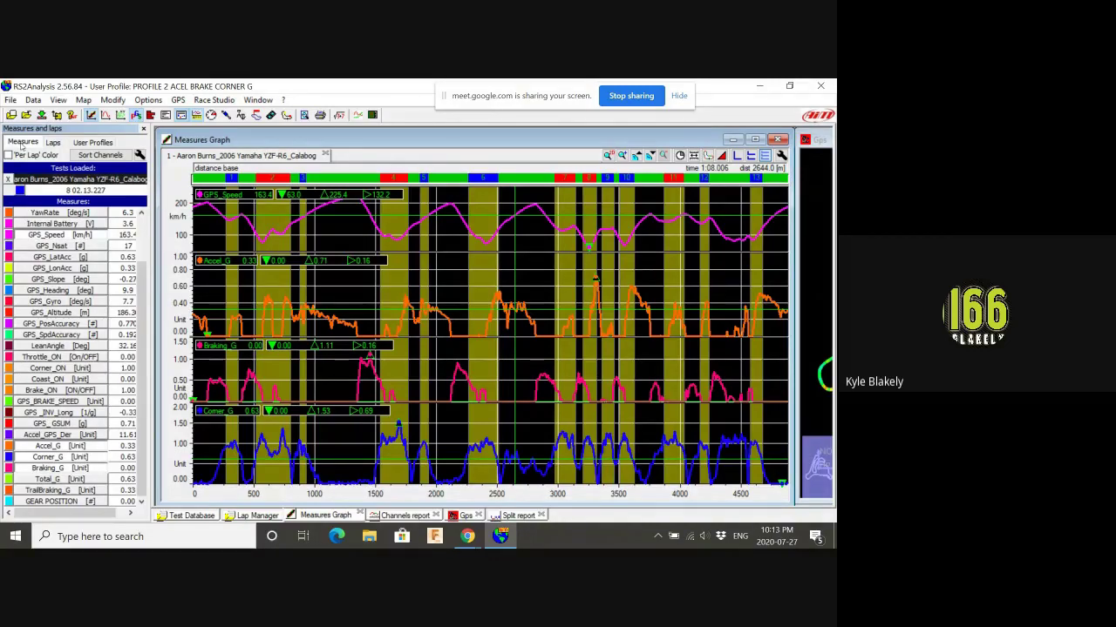
key(space)
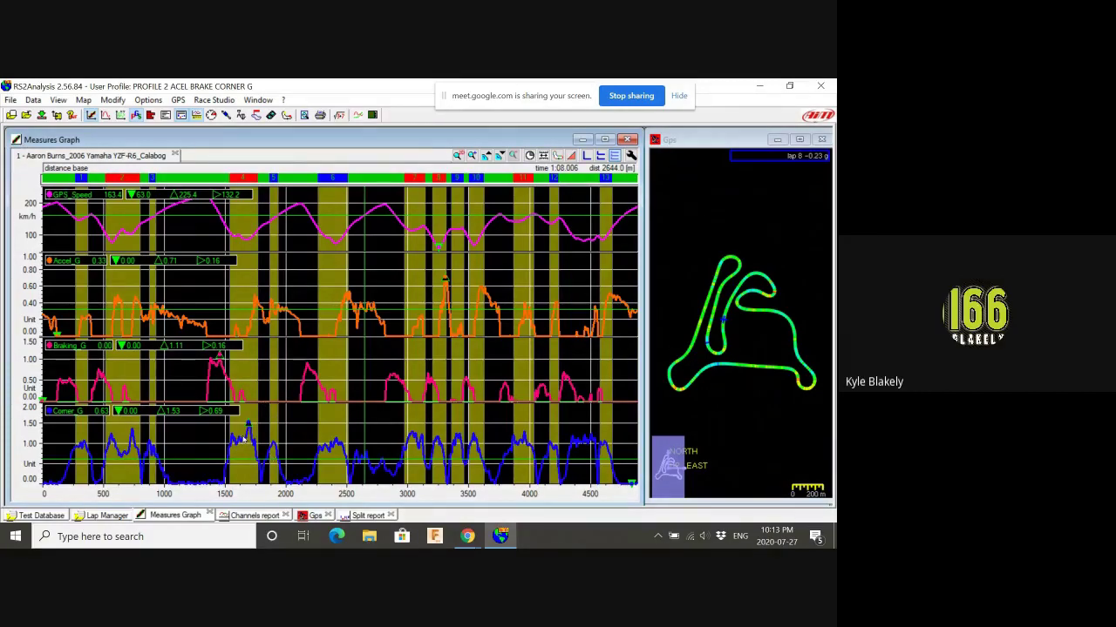
Step: Read lap 8's peak cornering G in corner 4 at about 1692 m and peak braking G before it at about 1456 m
click(247, 441)
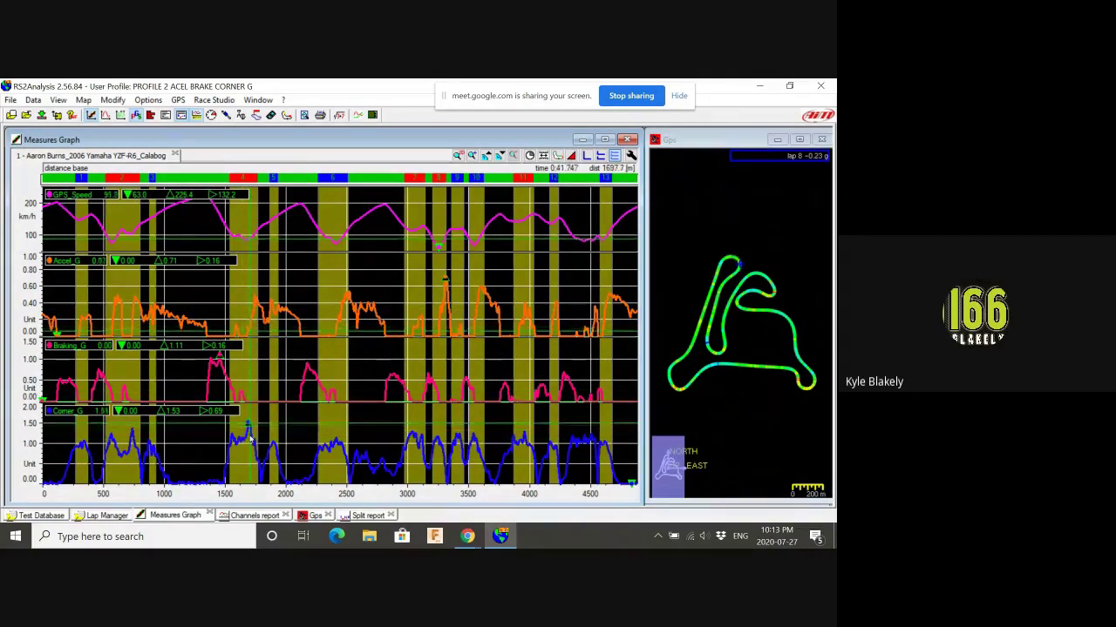
click(248, 438)
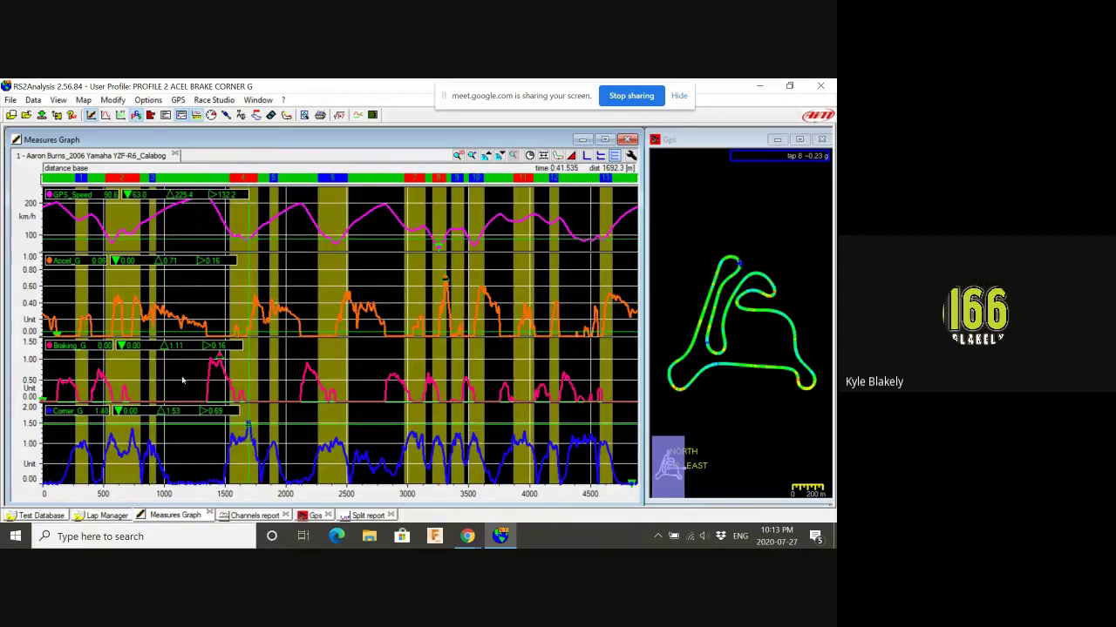
click(213, 369)
click(218, 365)
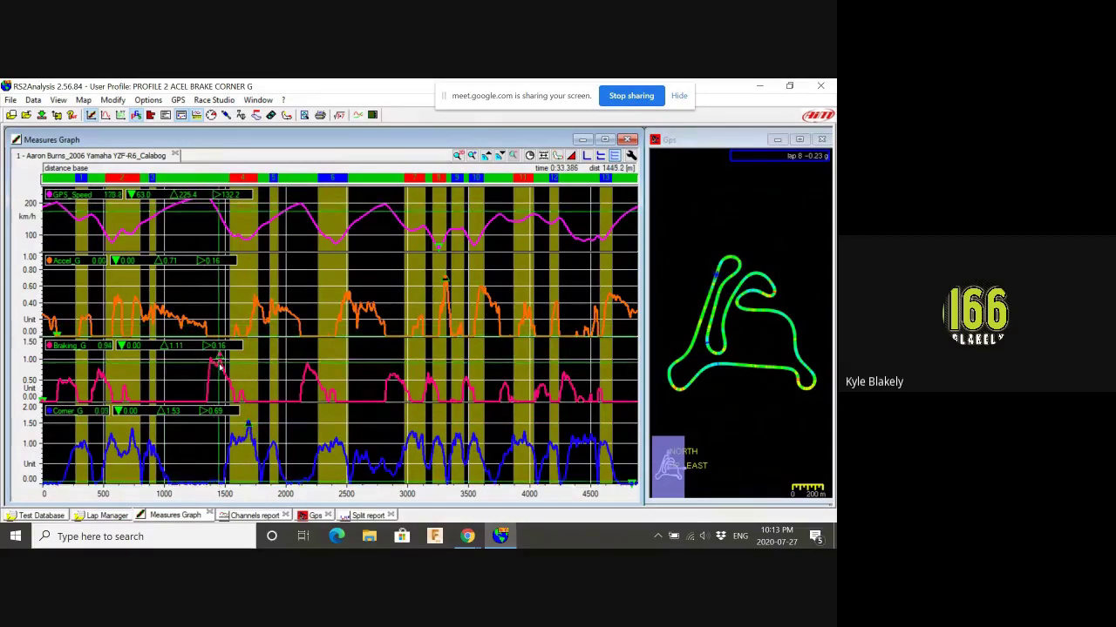
click(219, 366)
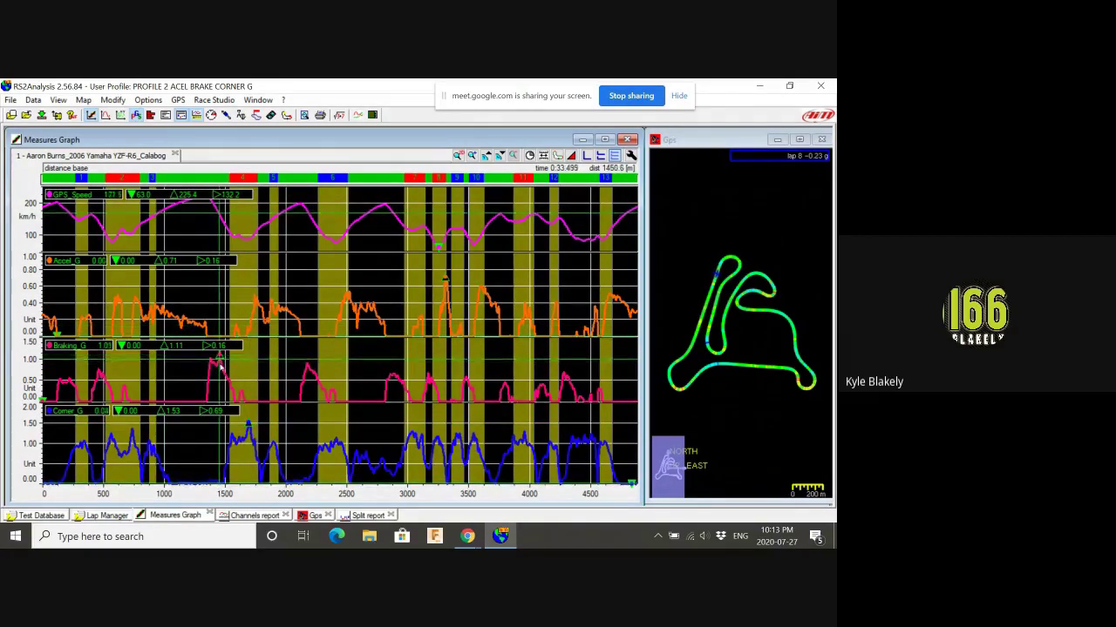
key(Right)
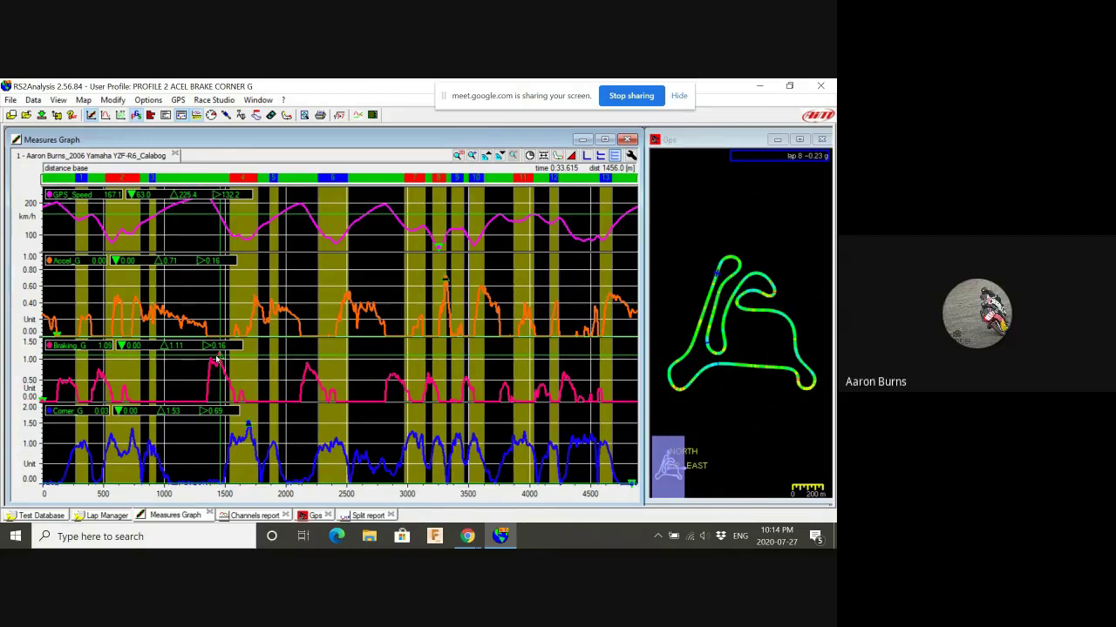
Step: Read the braking G before corner 6 from about 2176 to 2246 m and before corner 8 at about 3170 m
click(308, 369)
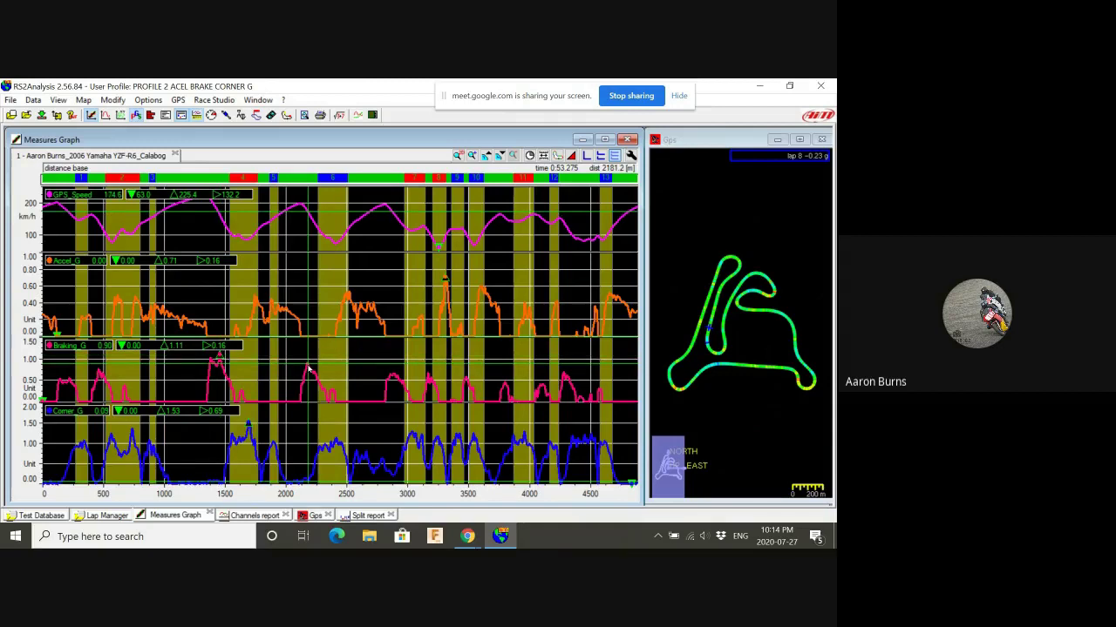
click(307, 370)
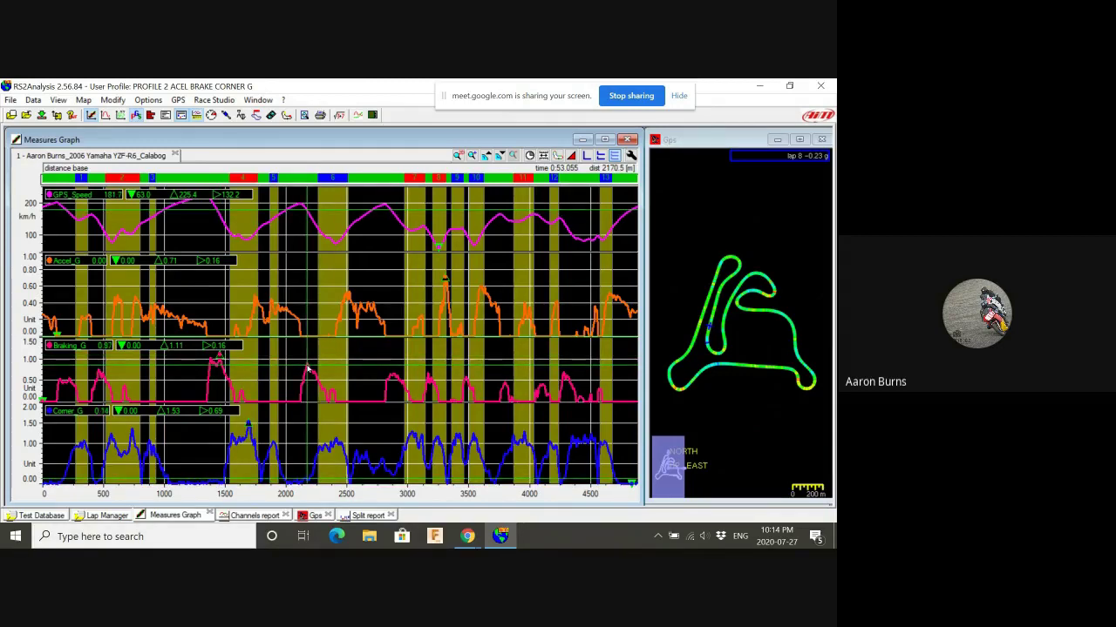
key(Right)
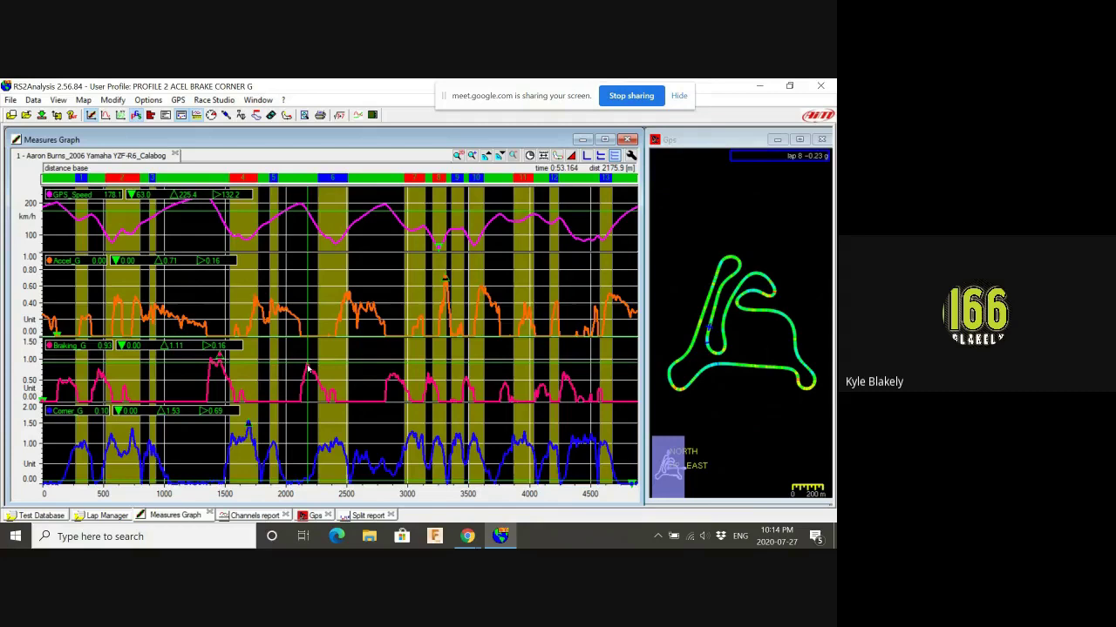
click(315, 370)
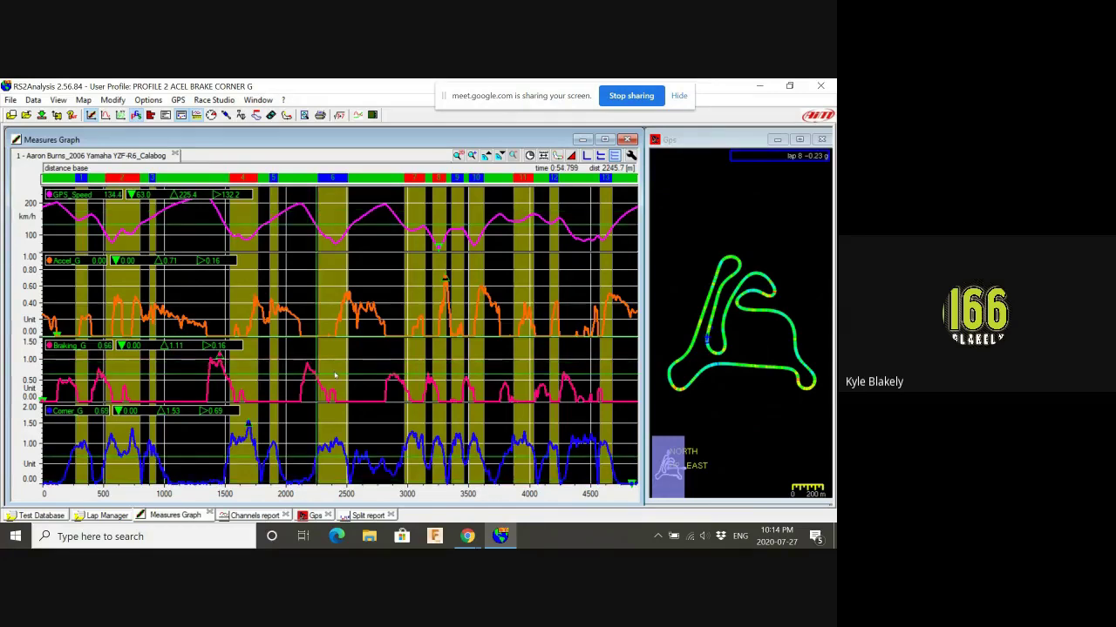
click(429, 395)
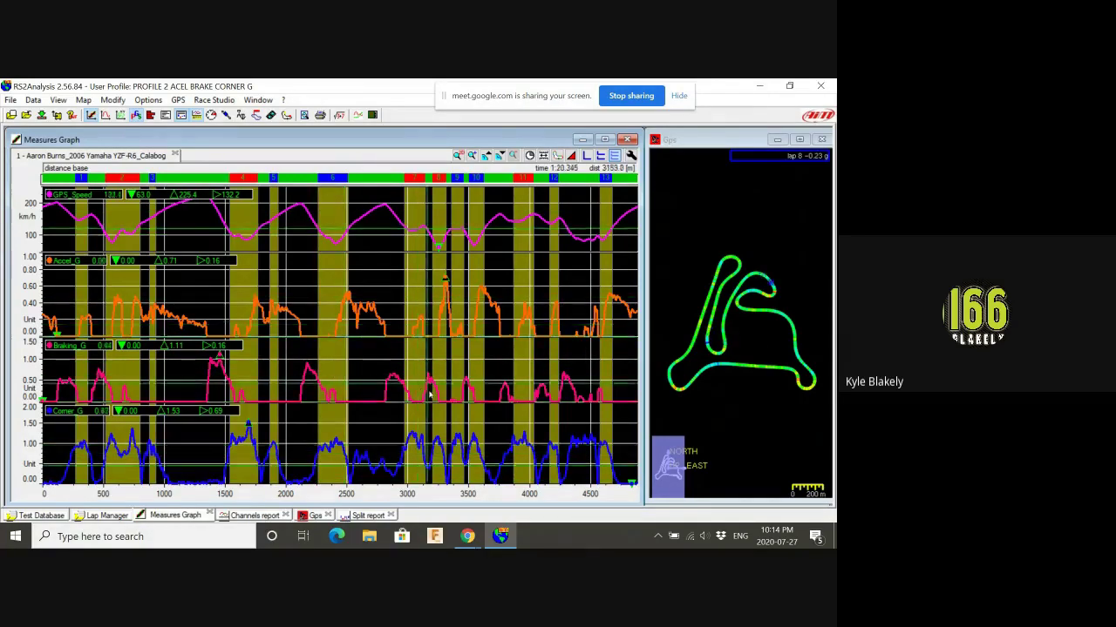
key(Right)
key(Right)
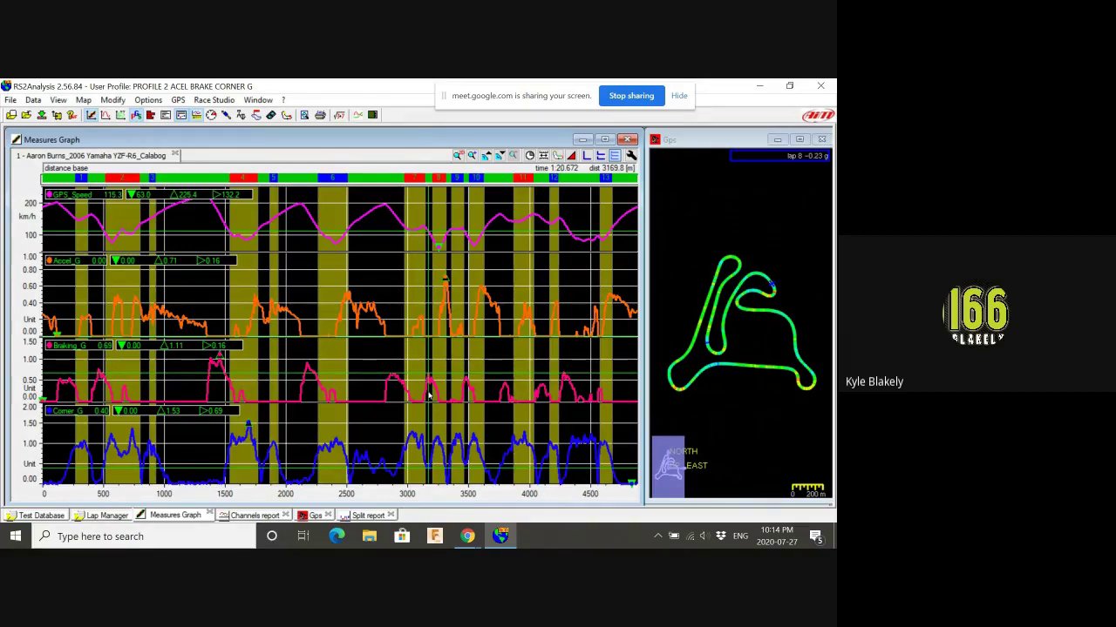
Step: Trace the braking G from its peak before corner 4 through the corner, moving the cursor from about 1456 to 1676 m
drag(428, 394, 220, 360)
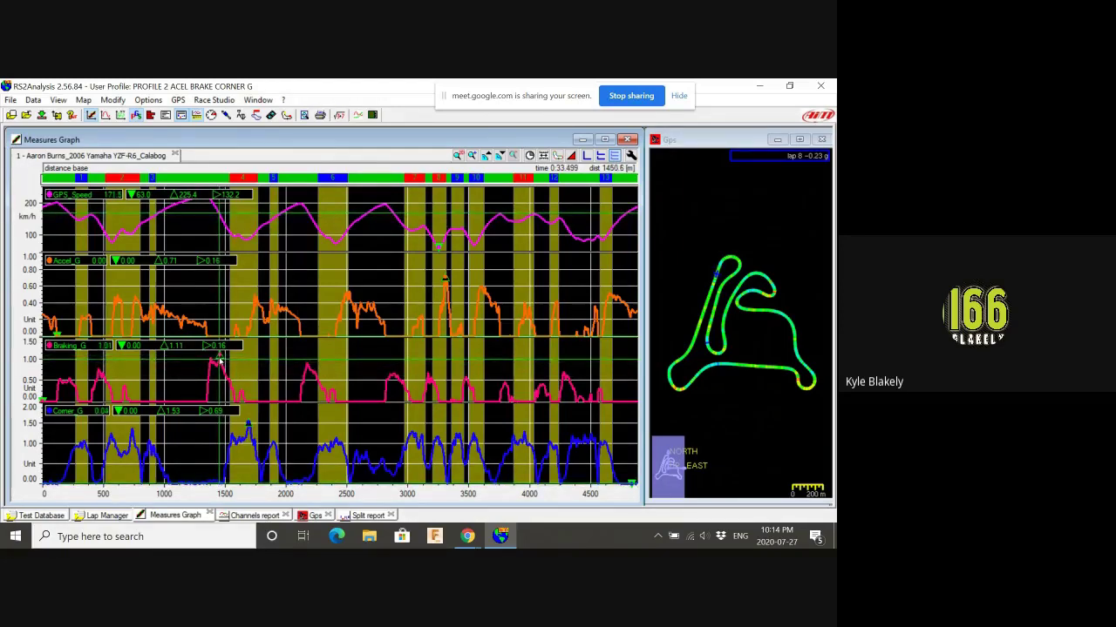
click(220, 360)
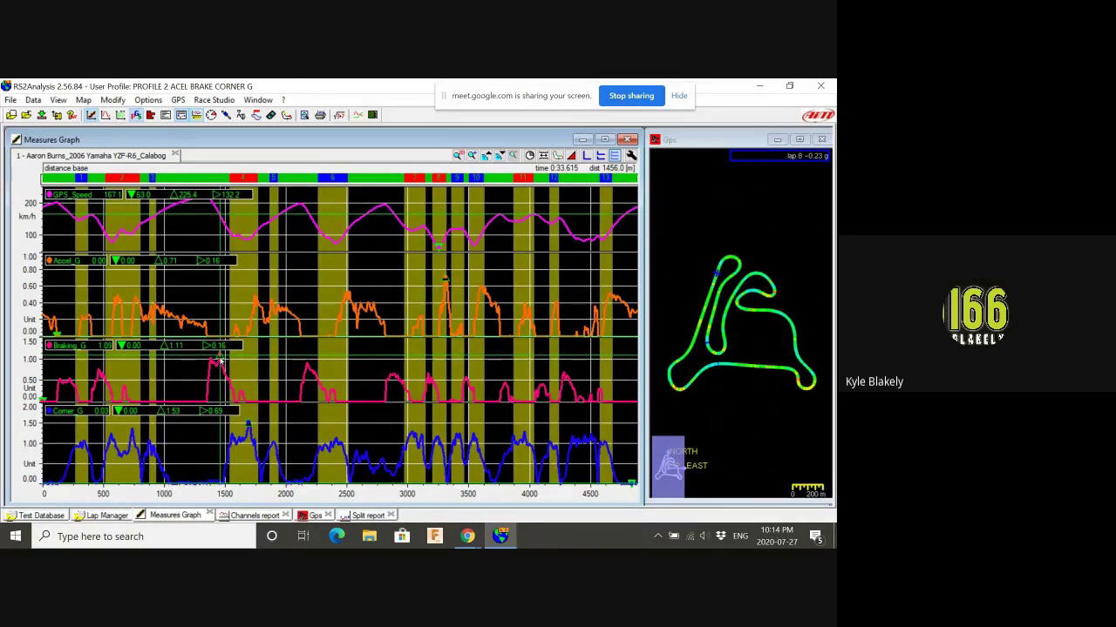
click(229, 368)
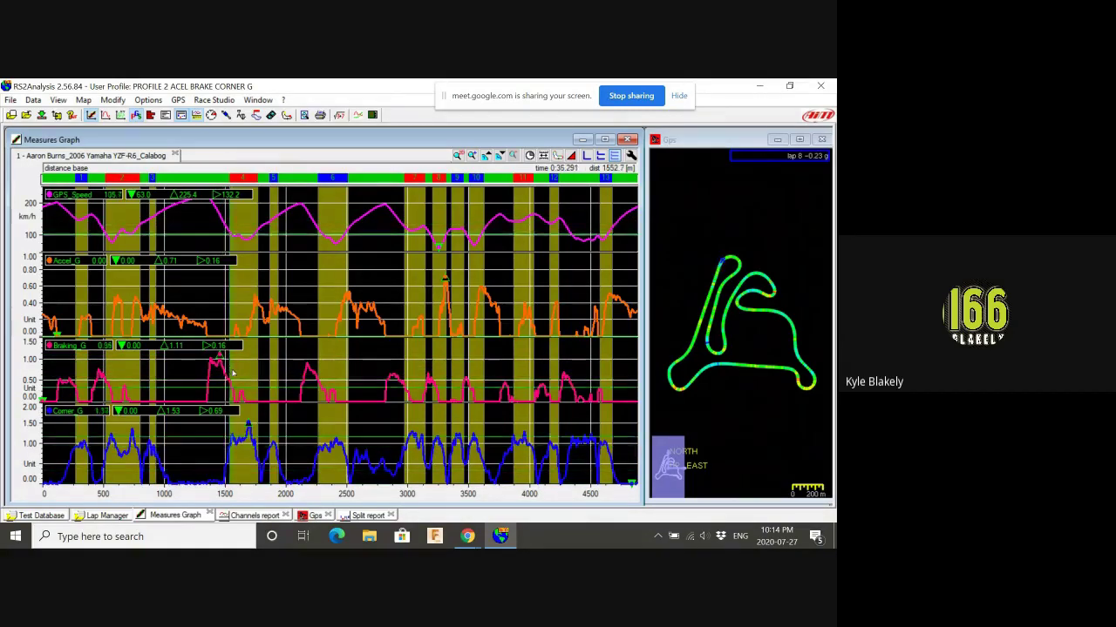
click(237, 378)
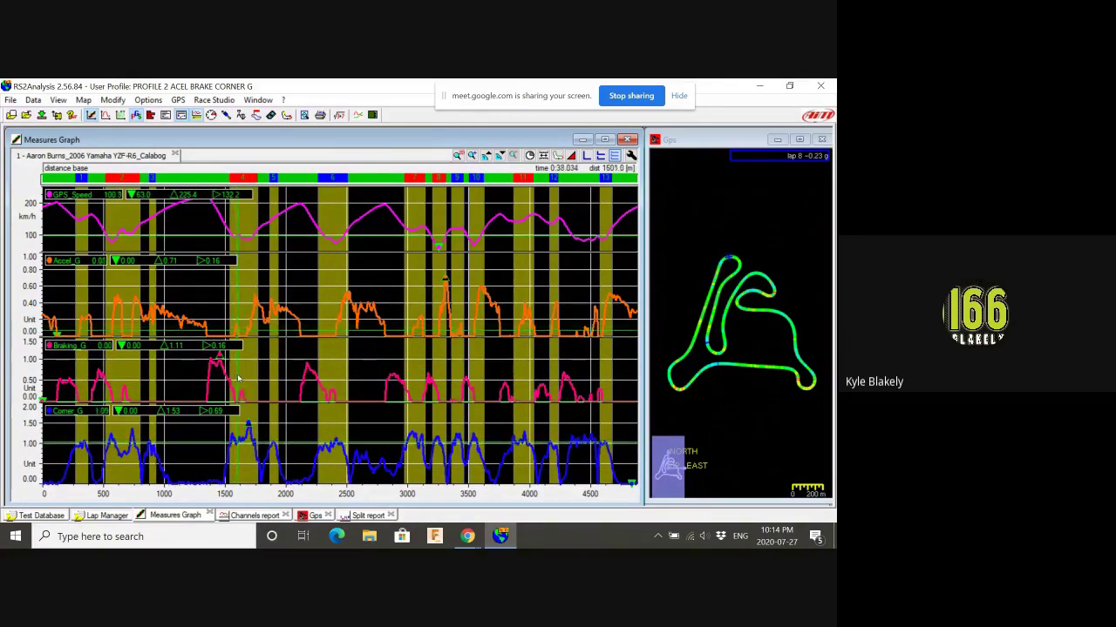
click(241, 378)
click(243, 378)
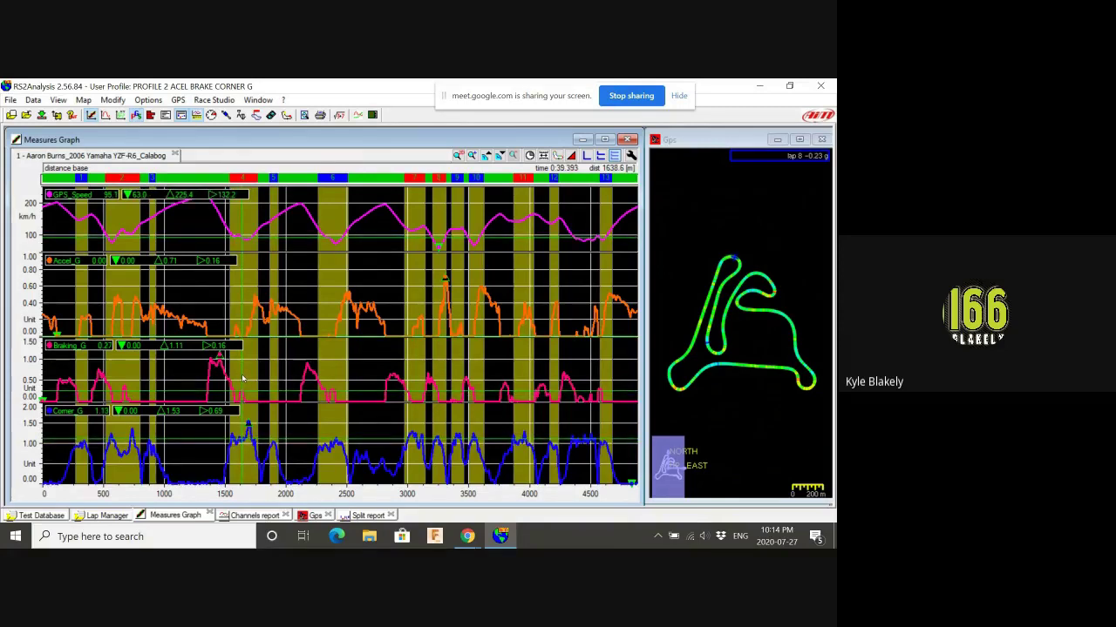
click(237, 378)
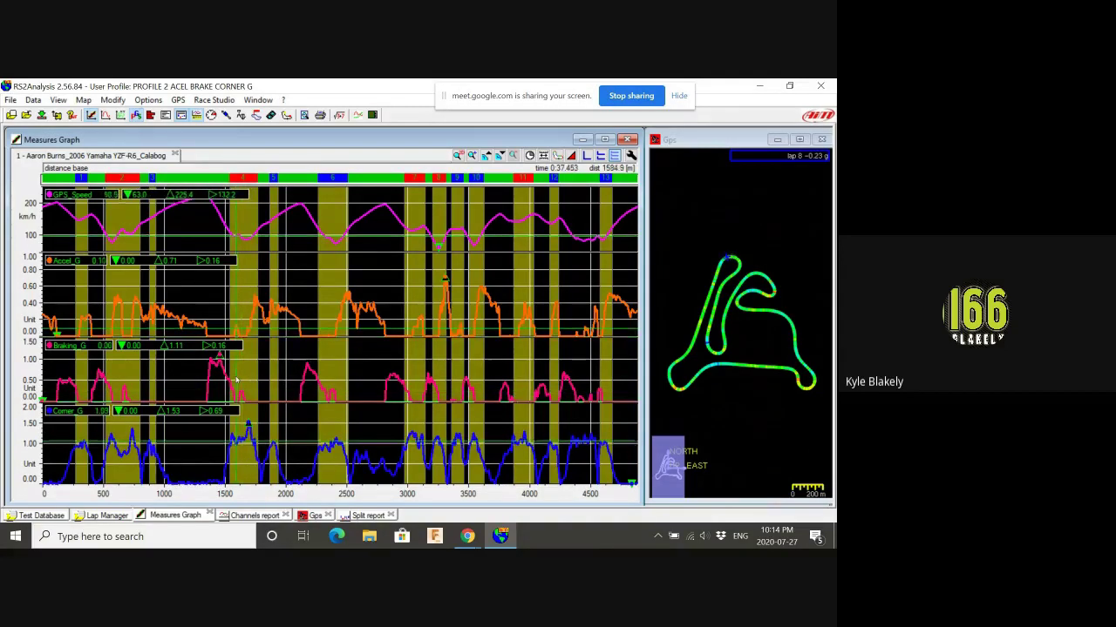
click(243, 379)
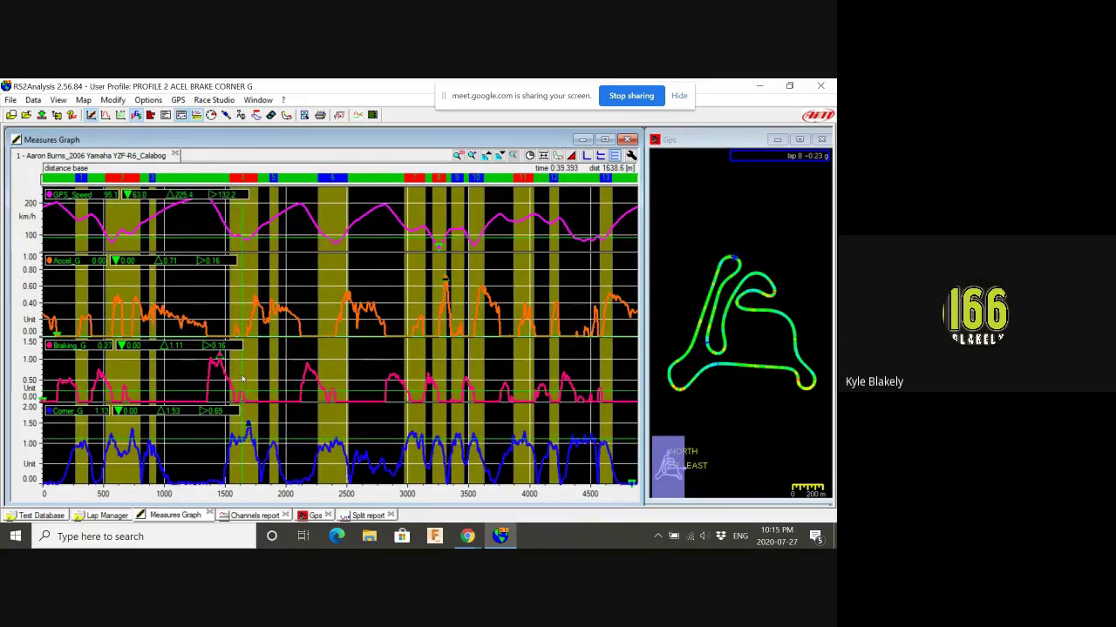
click(248, 380)
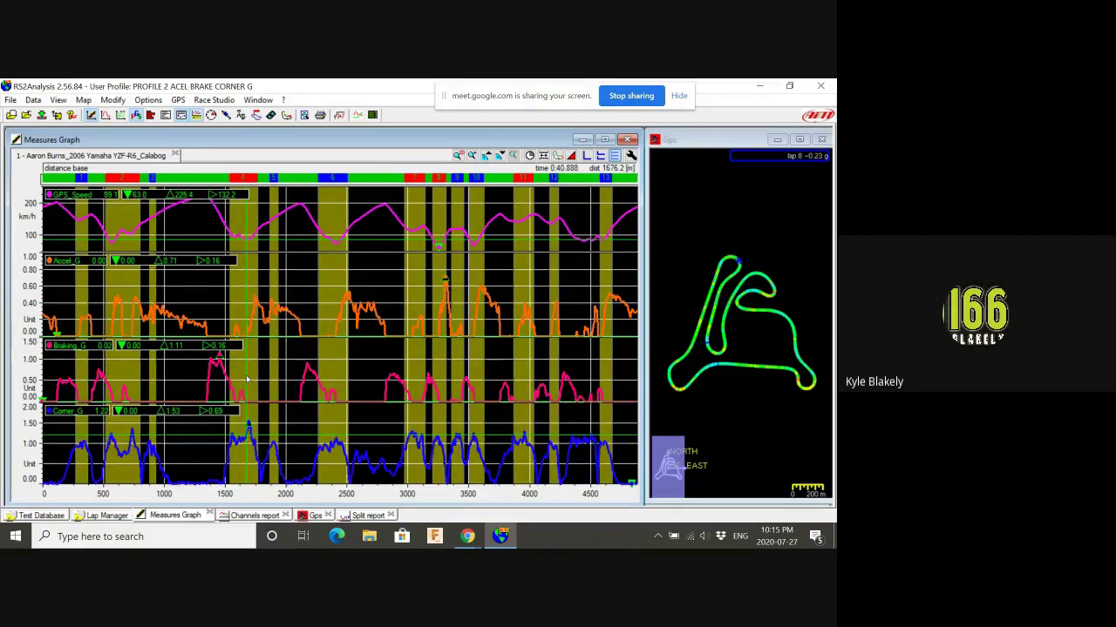
Step: Trace the braking G through corner 6, moving the cursor from about 2310 to 2407 m
click(260, 386)
click(327, 394)
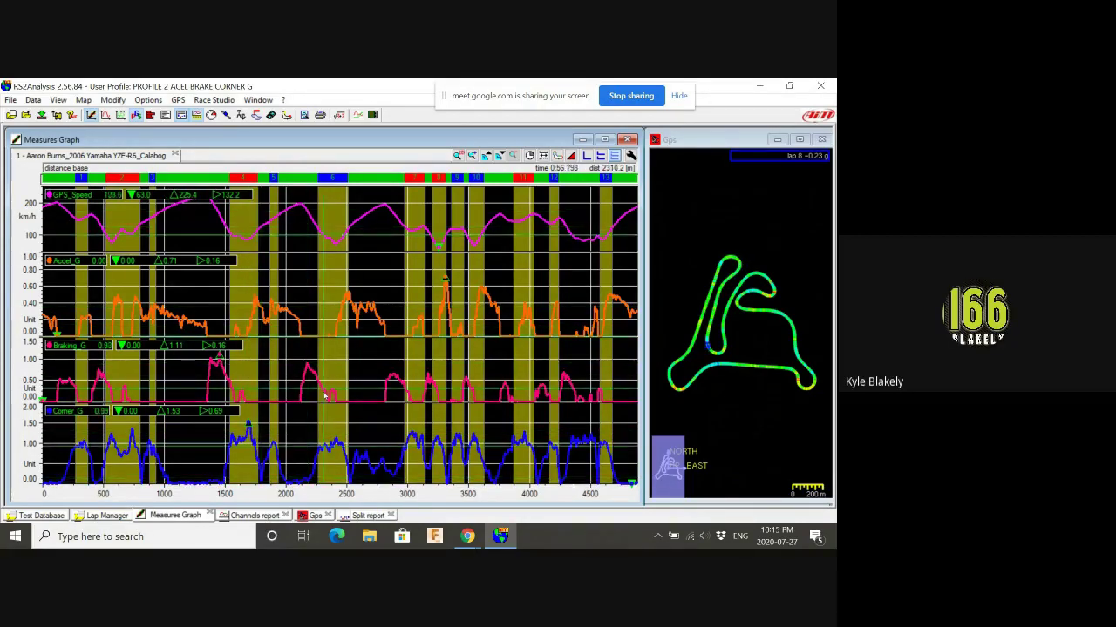
click(332, 397)
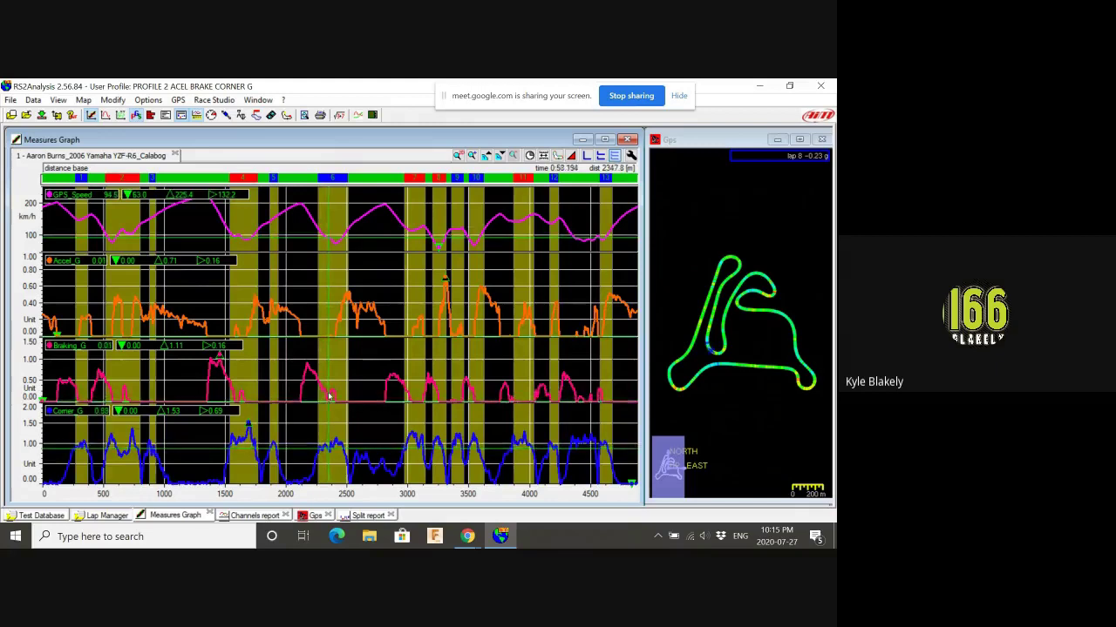
click(333, 397)
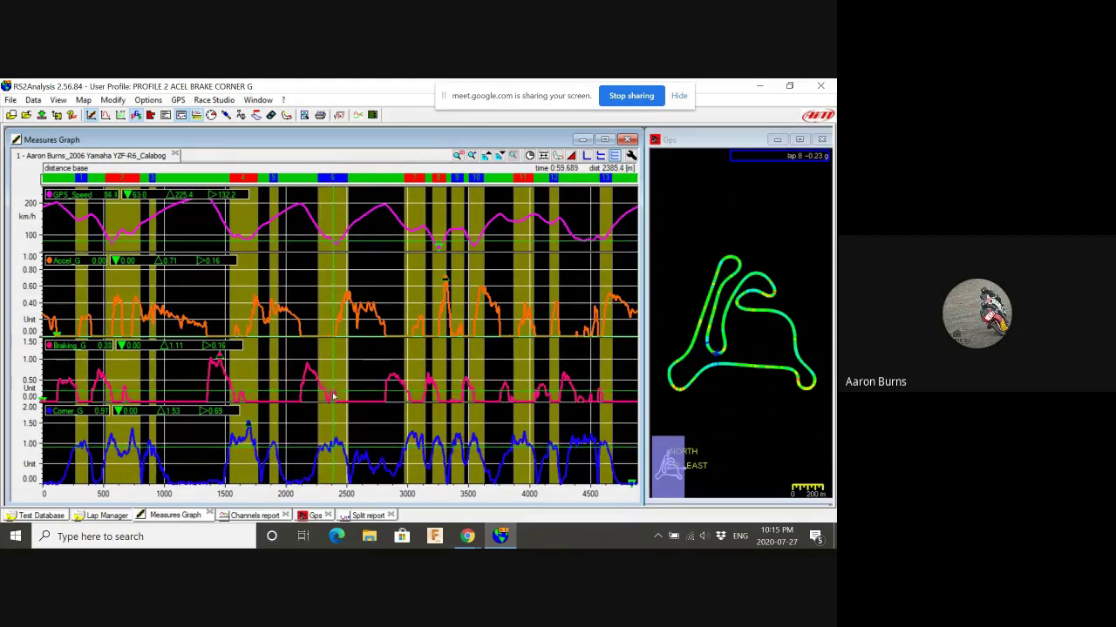
click(331, 396)
click(334, 398)
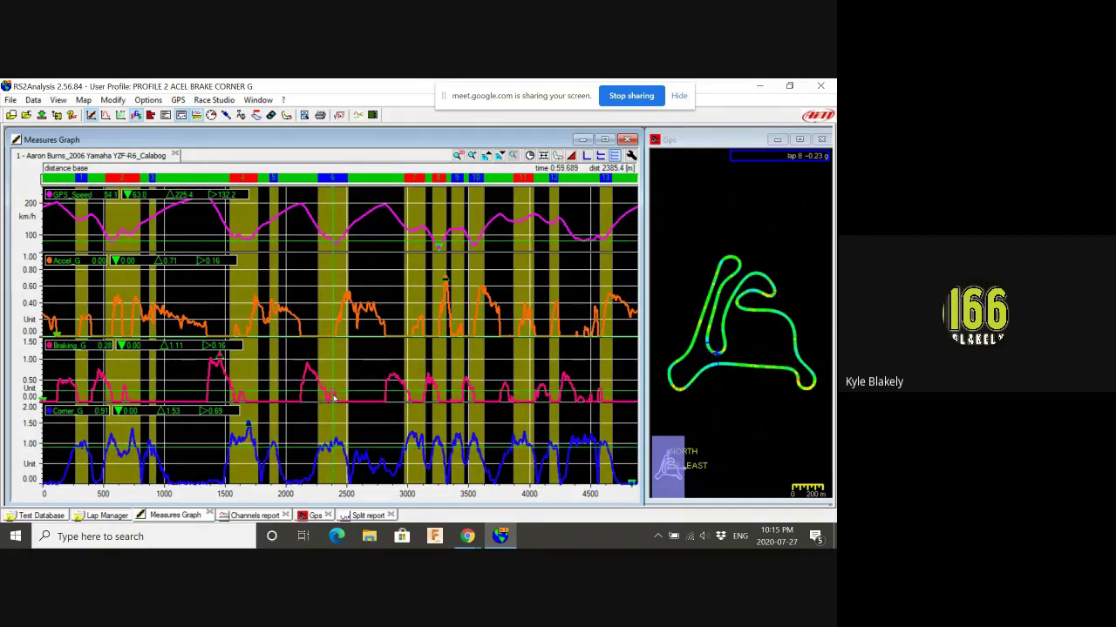
click(337, 398)
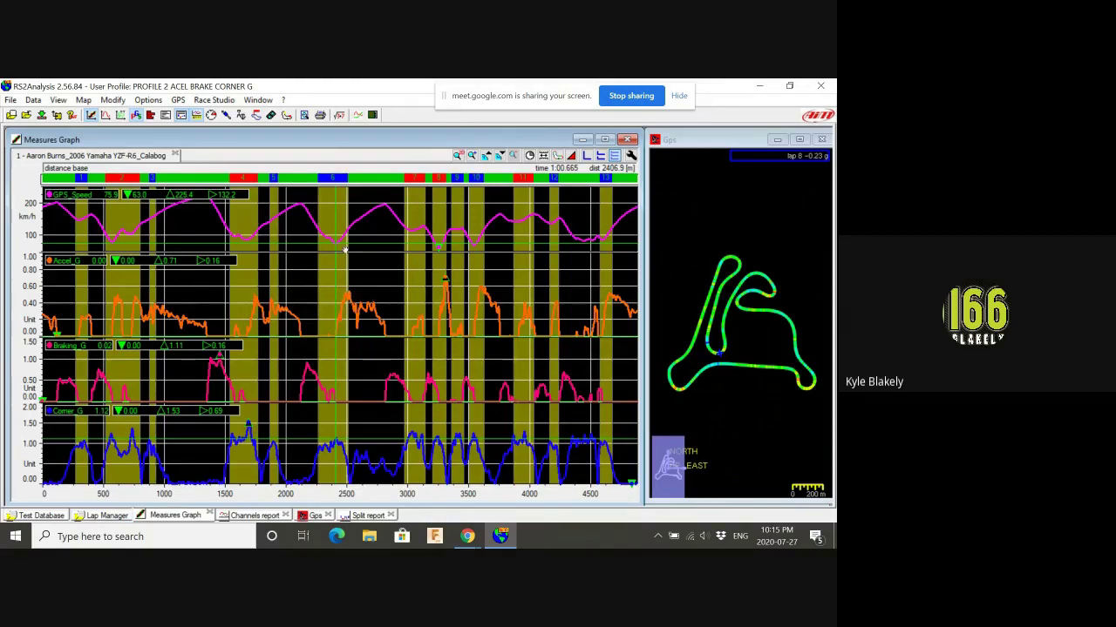
Step: Read the acceleration G on the exit of corner 6, from about 2504 to 2590 m
click(335, 328)
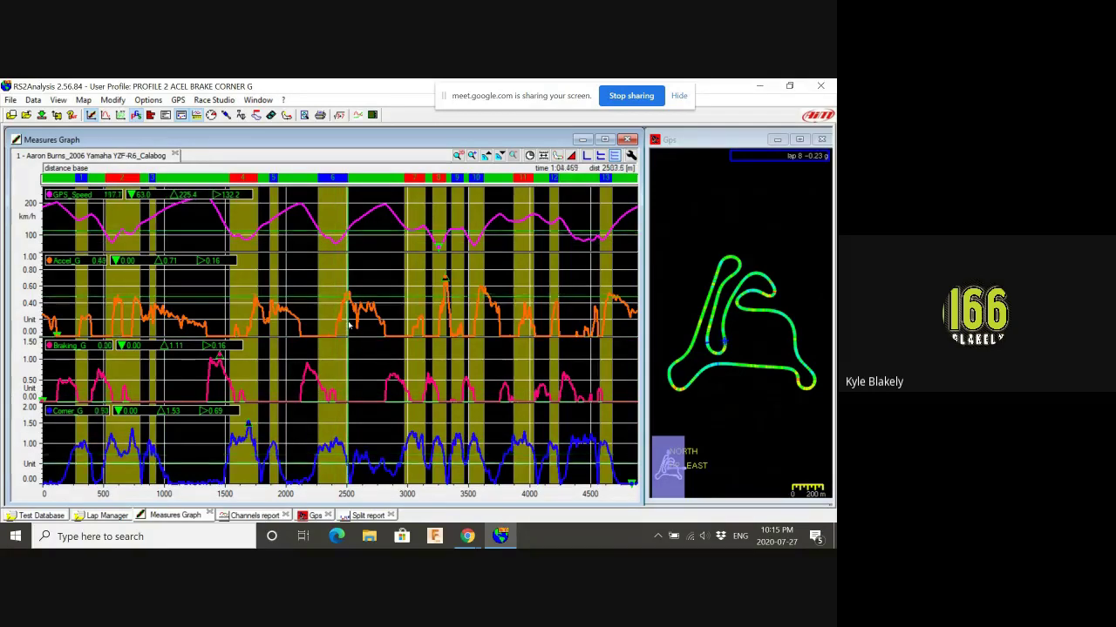
click(352, 327)
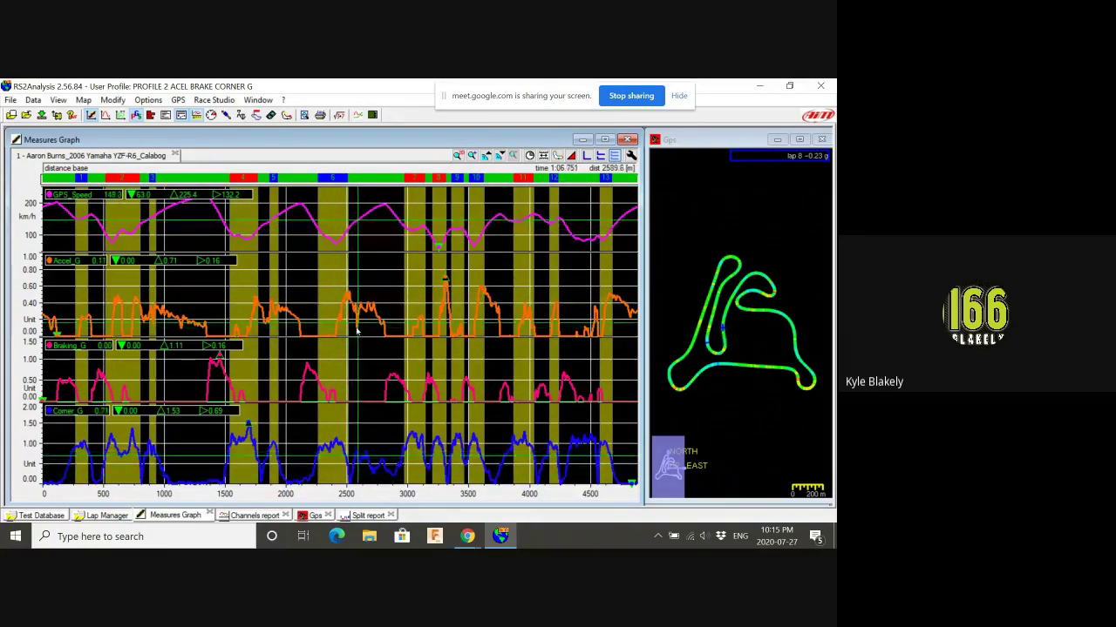
click(357, 332)
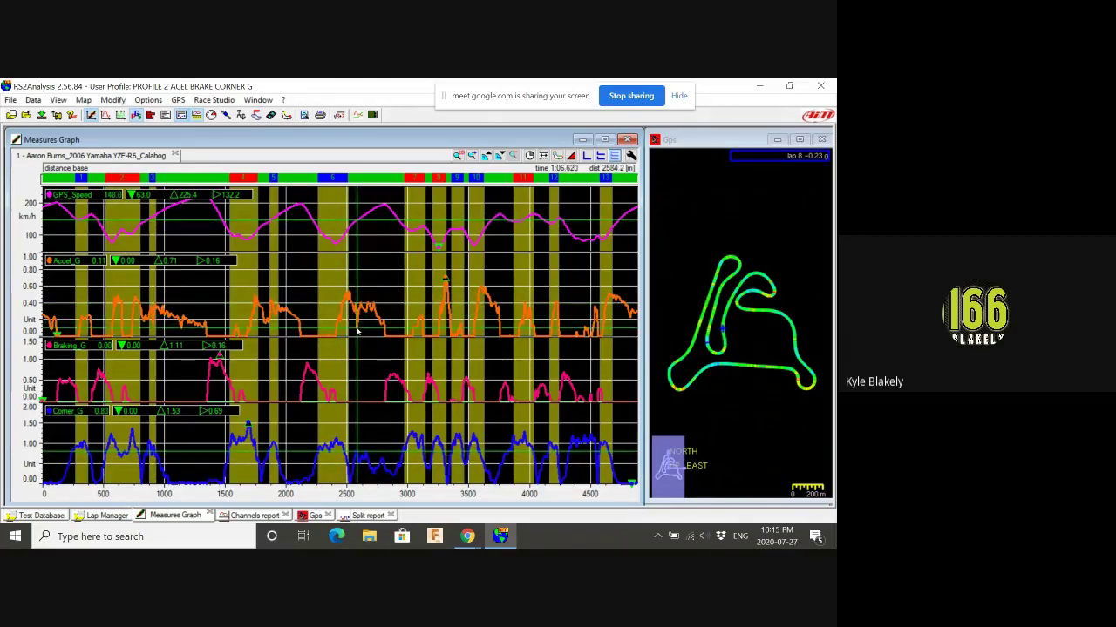
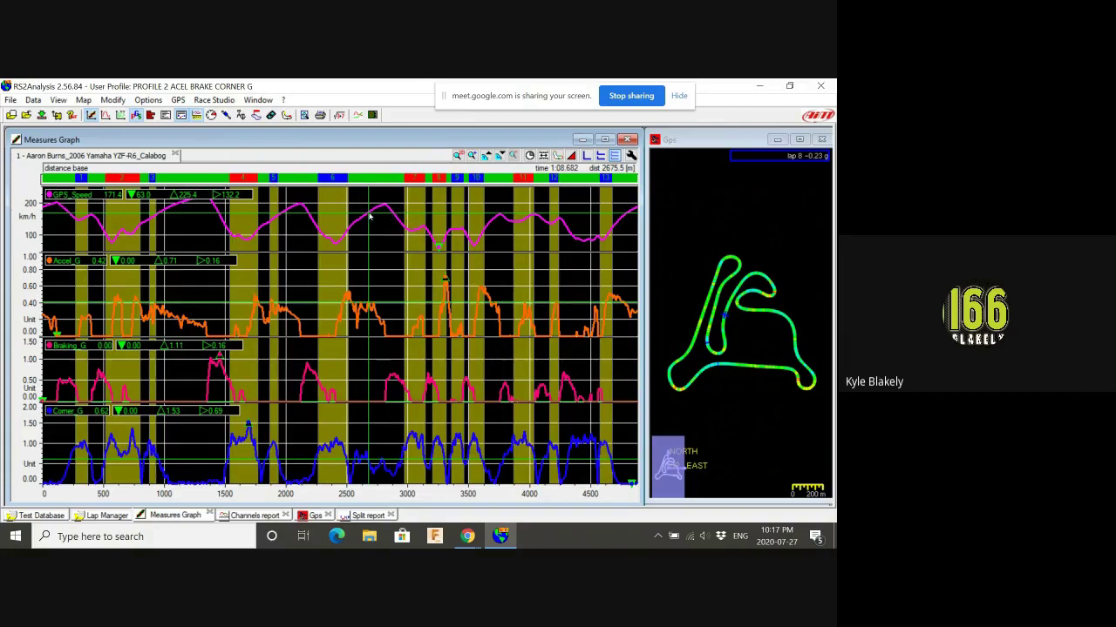
Step: Trace from the minimum speed in corner 8 at about 3256 m to the peak acceleration G on its exit at about 3310 m
drag(369, 215, 440, 241)
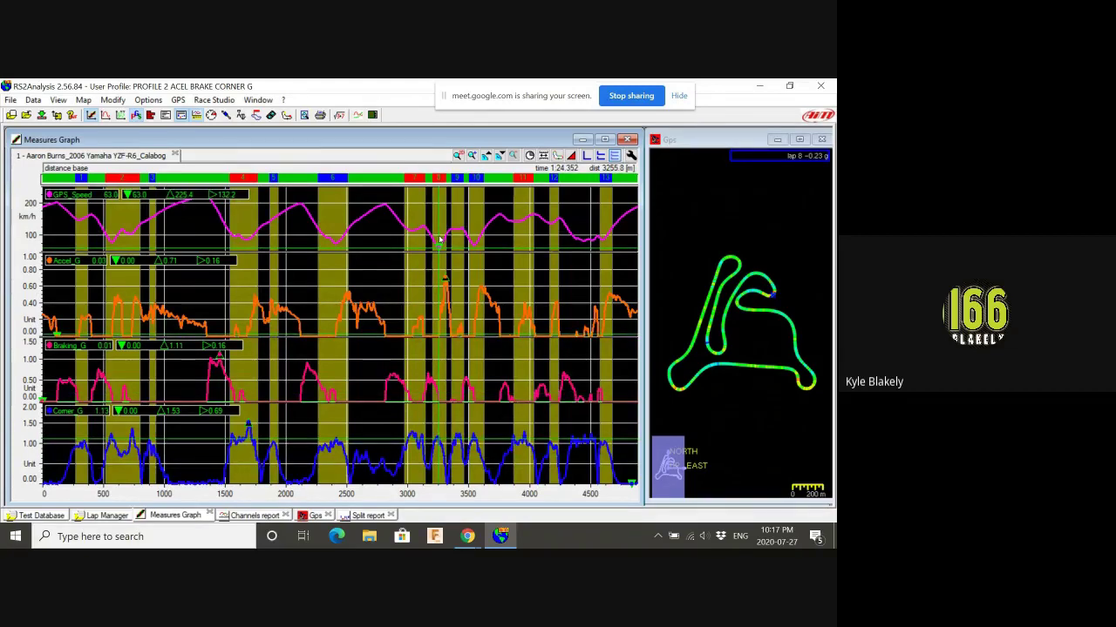
drag(440, 239, 439, 240)
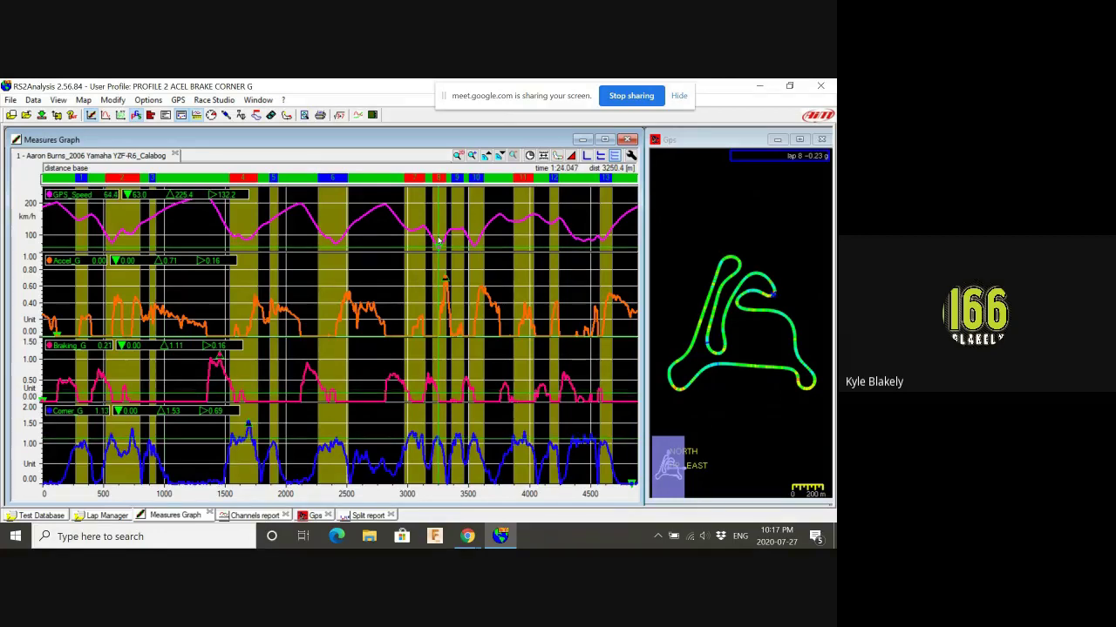
key(Right)
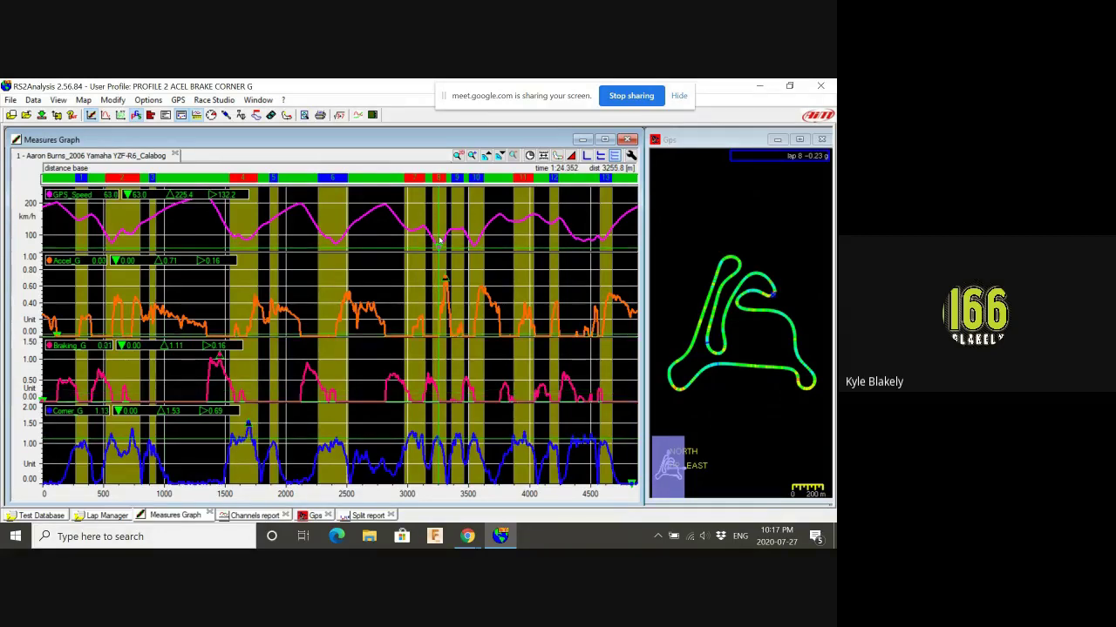
key(Right)
key(Right)
key(Right)
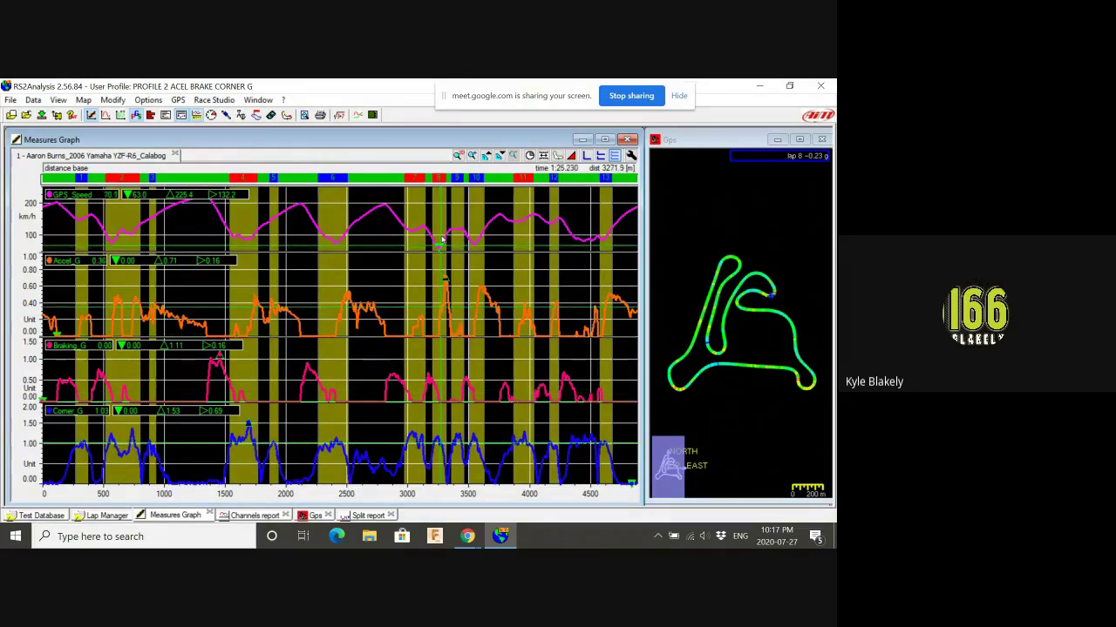
drag(442, 239, 445, 237)
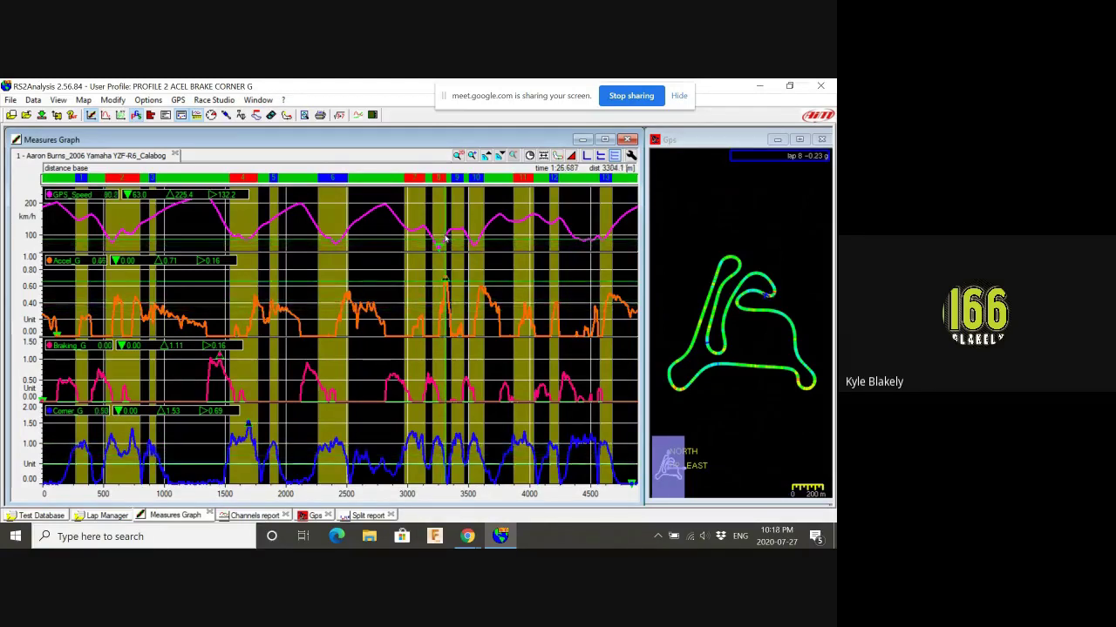
key(Right)
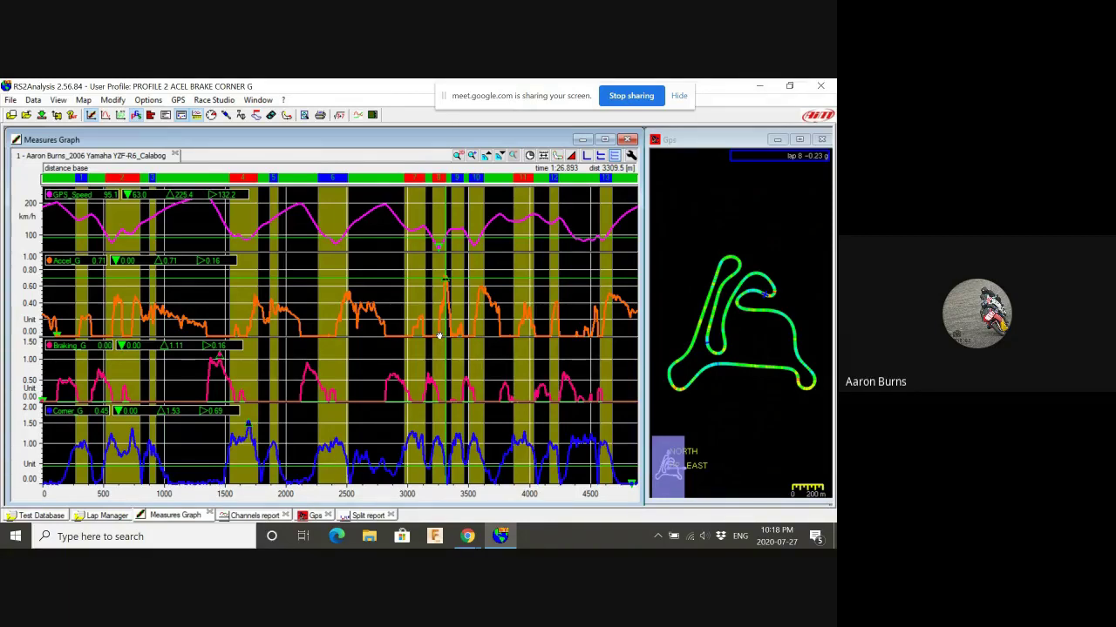
Step: Review the channels report for laps 3 to 8, minimize it, and briefly view the measures list for lap 8
click(258, 517)
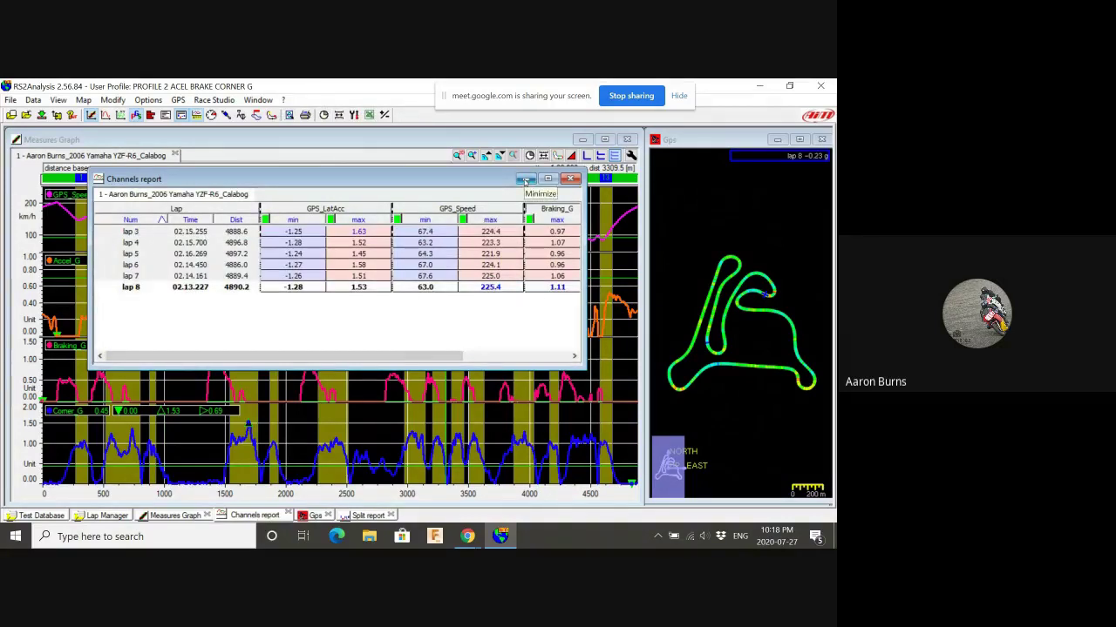
click(526, 181)
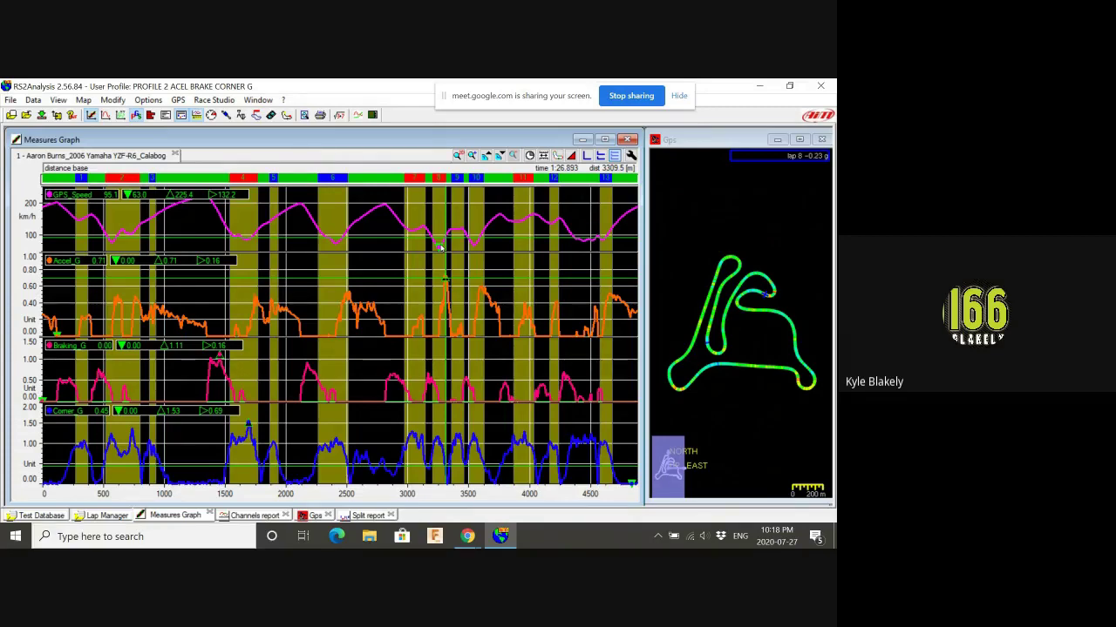
key(F3)
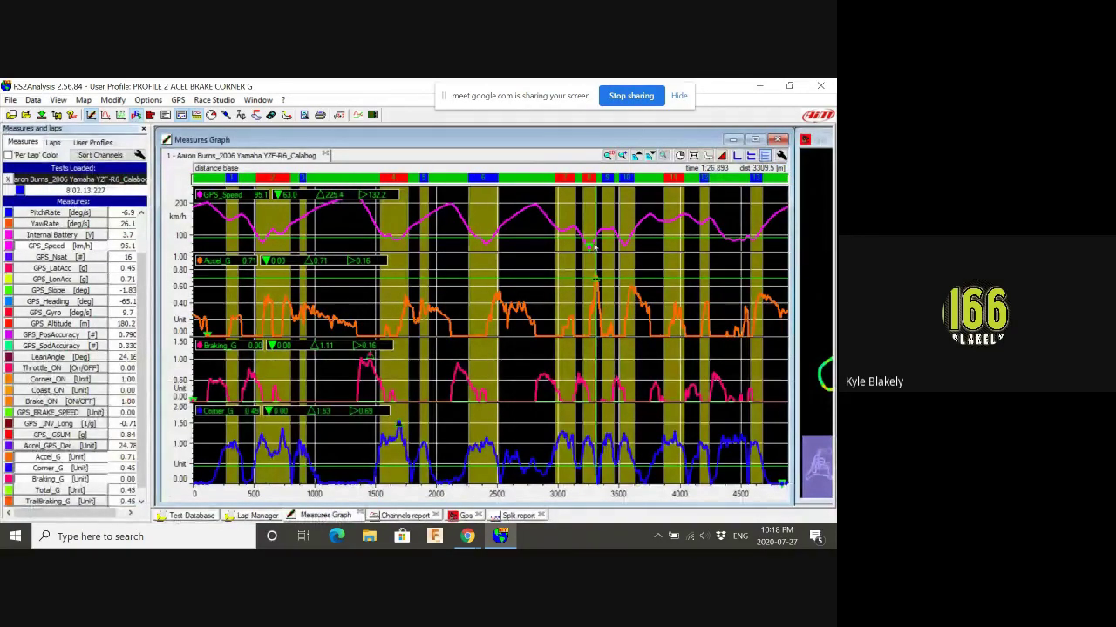
click(144, 129)
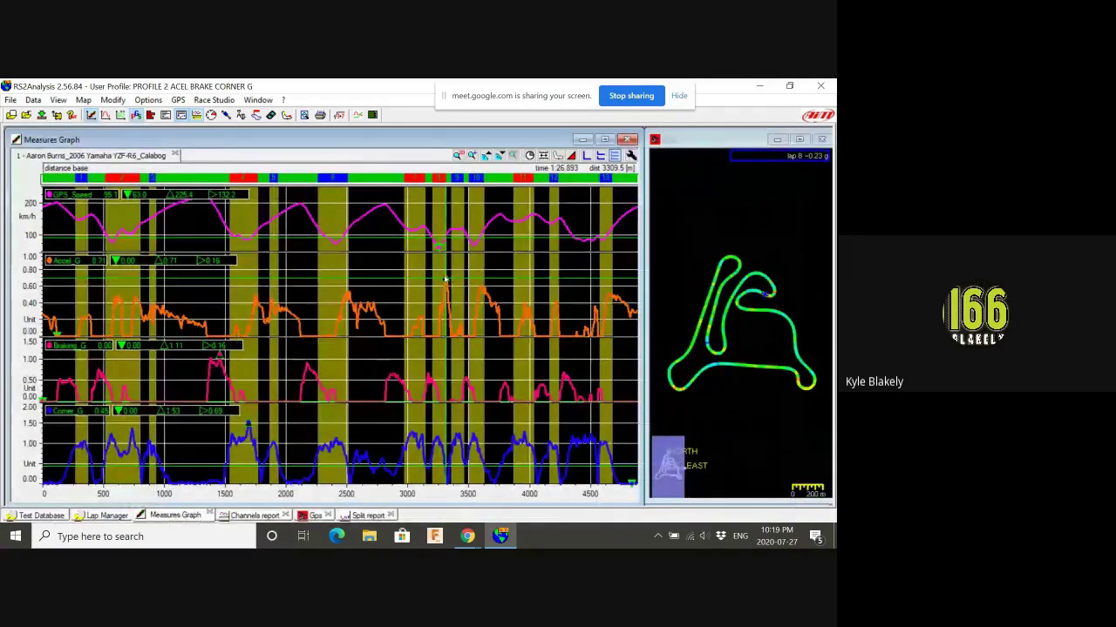
Step: Hide Accel_G, Corner_G and Braking_G so that the corner 8 graph plots only GPS_Speed
scroll(445, 279, up, 2)
scroll(446, 280, up, 3)
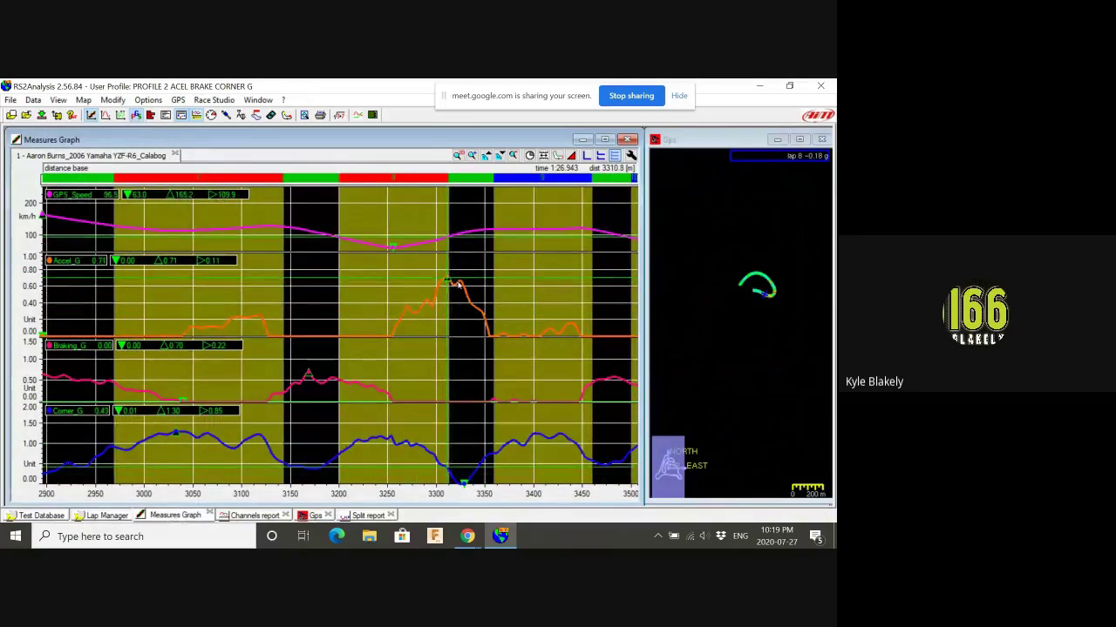
scroll(448, 283, up, 2)
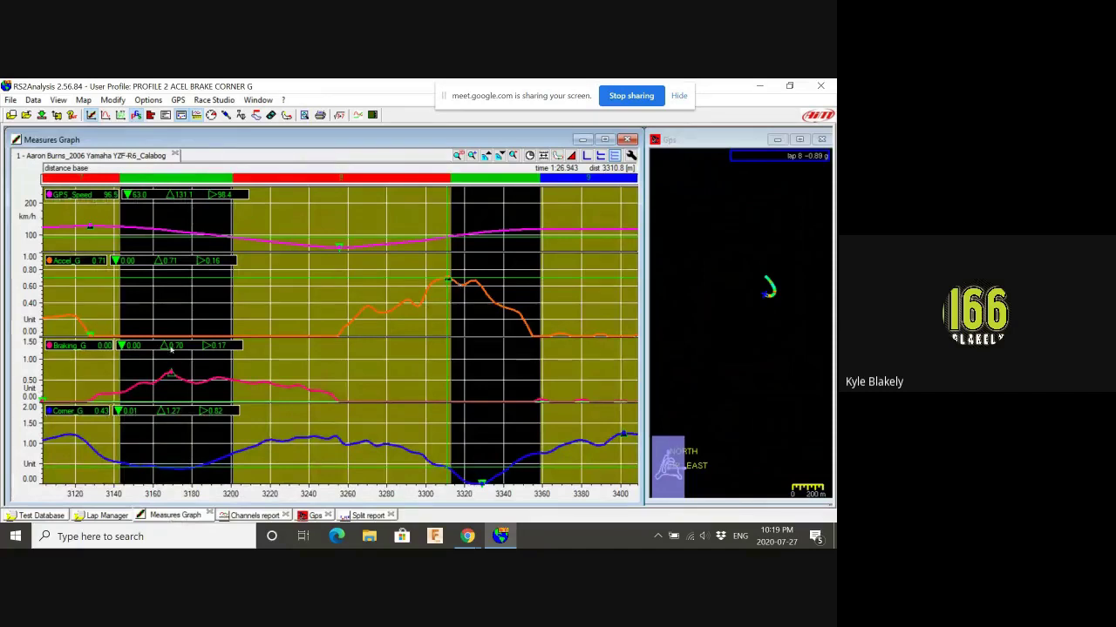
key(F4)
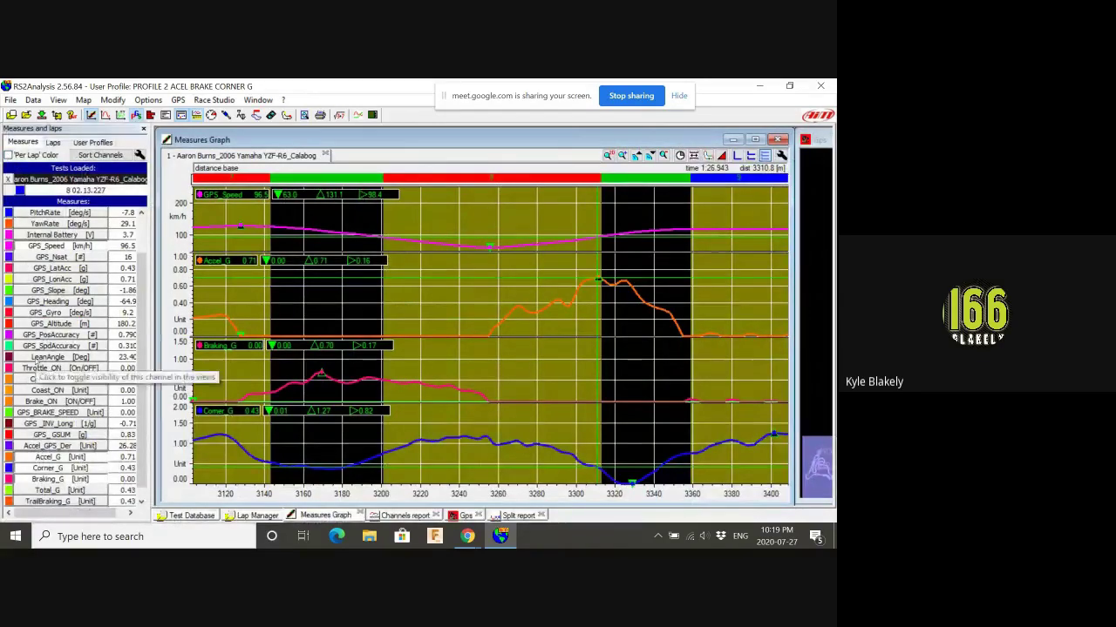
click(47, 457)
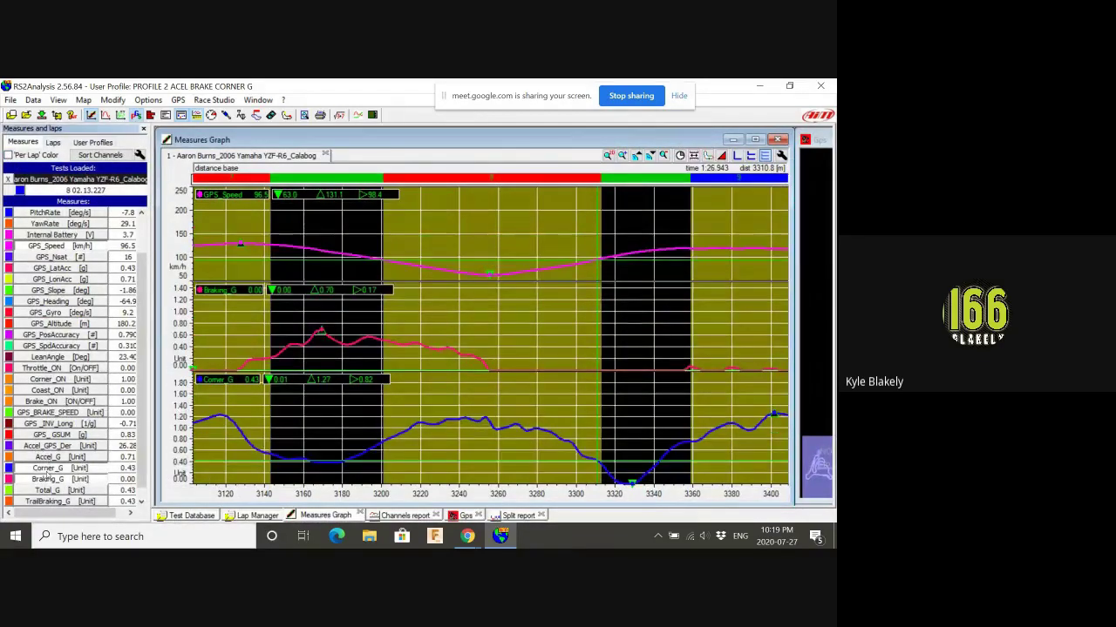
click(47, 469)
click(47, 479)
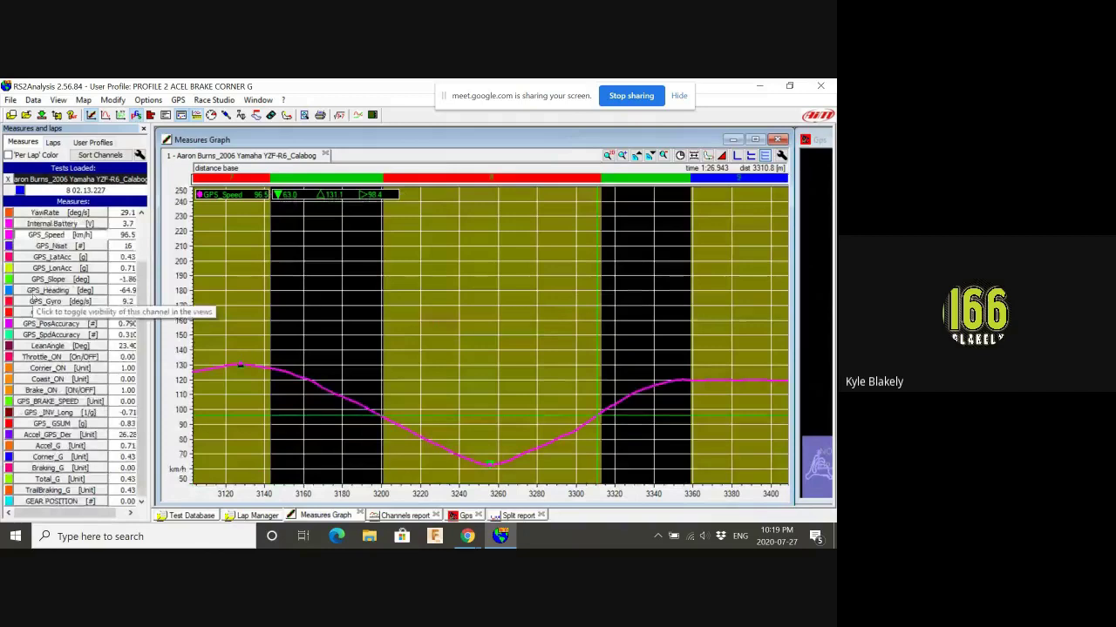
Step: Overlay laps 7 and 6 on lap 8's speed graph, colour the traces per lap, and hide the measures and laps panel
scroll(32, 301, up, 2)
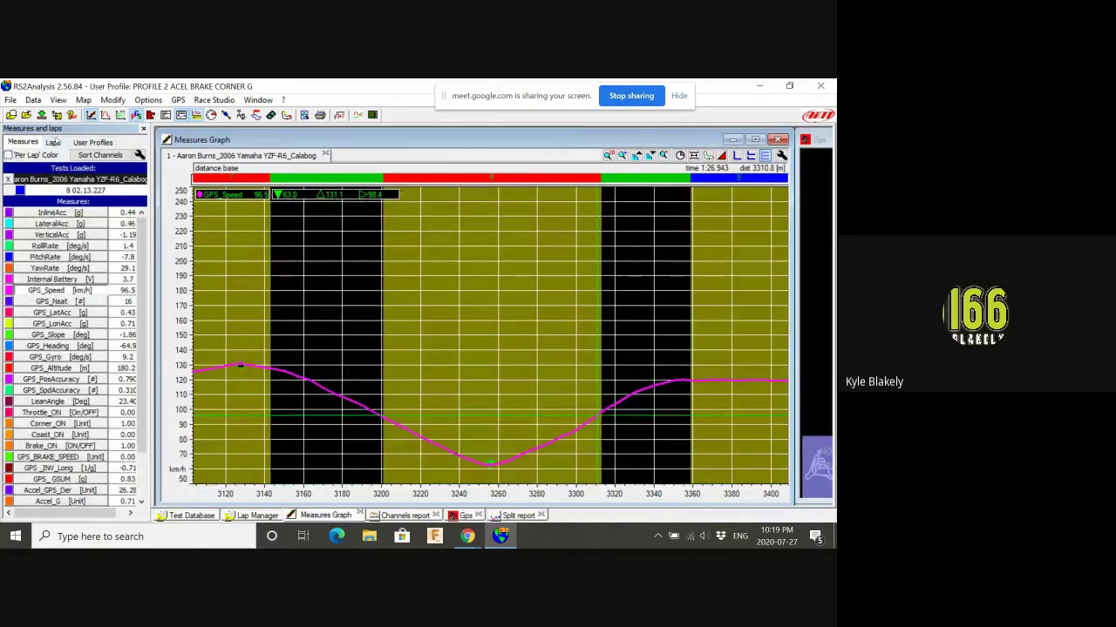
click(53, 141)
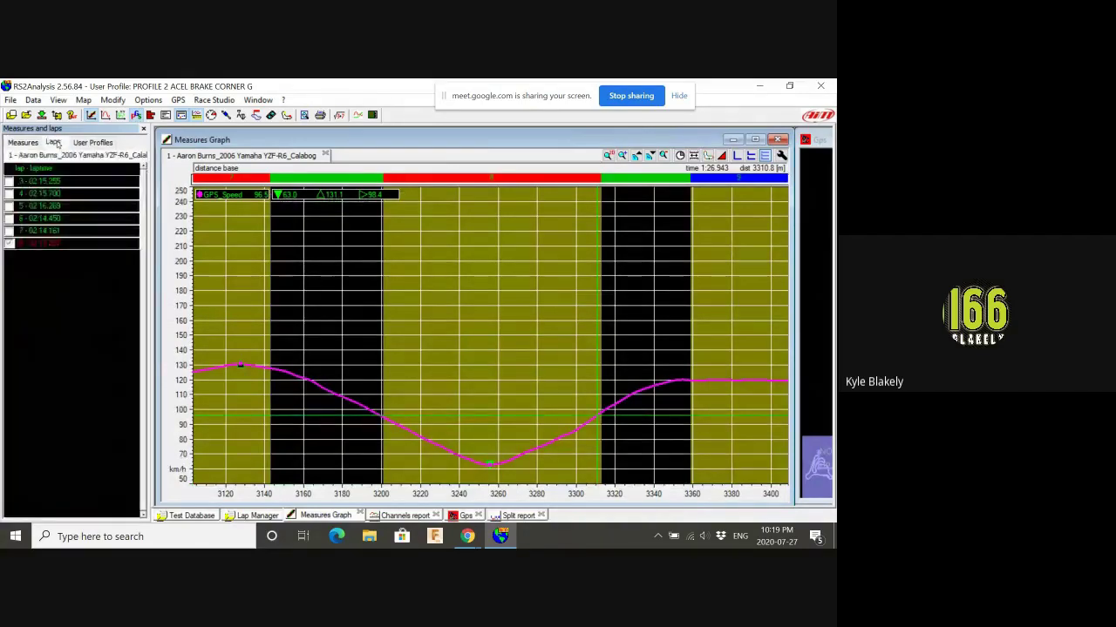
click(8, 230)
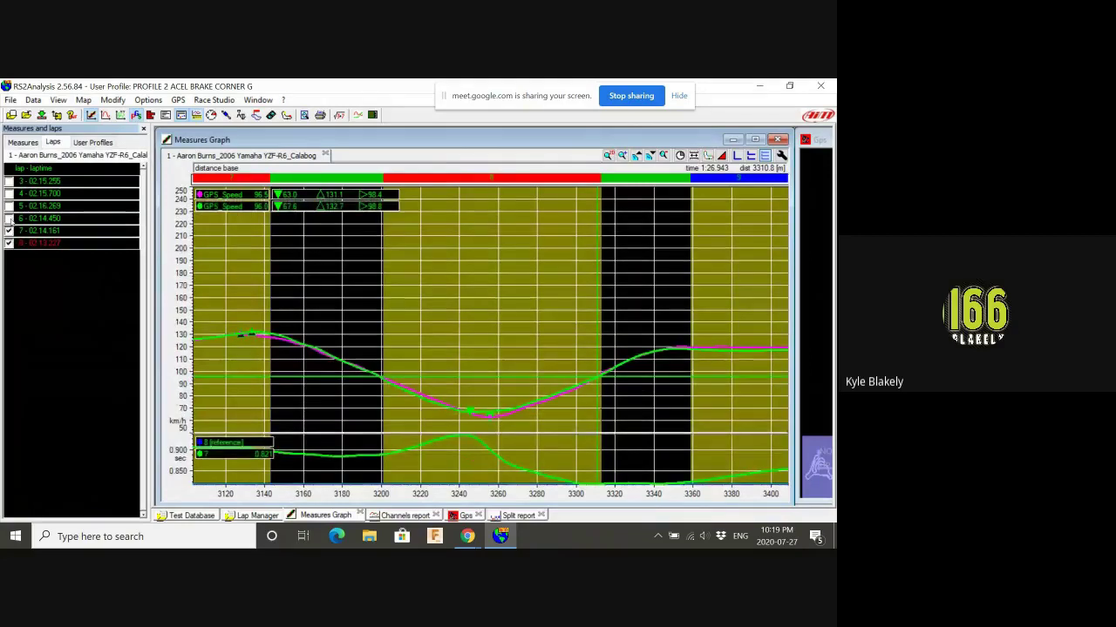
click(9, 217)
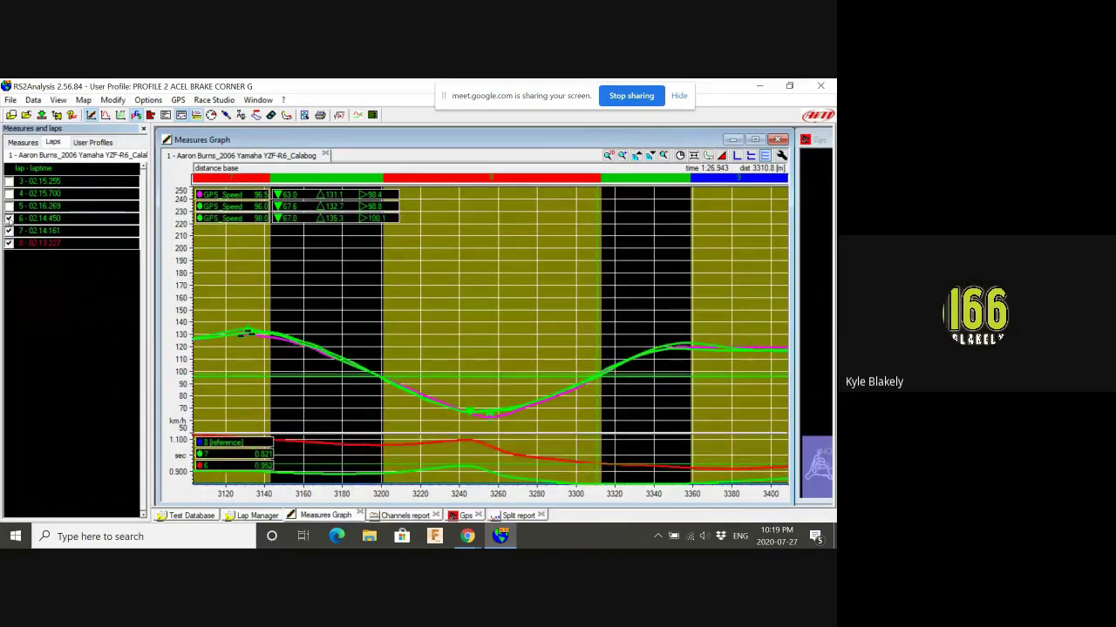
click(25, 142)
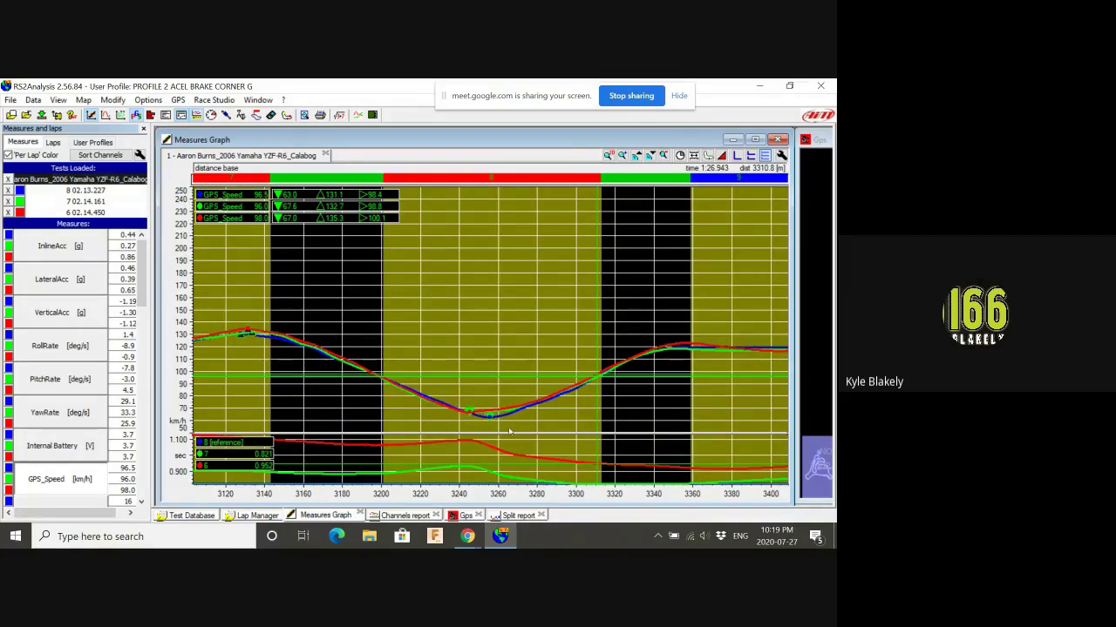
key(space)
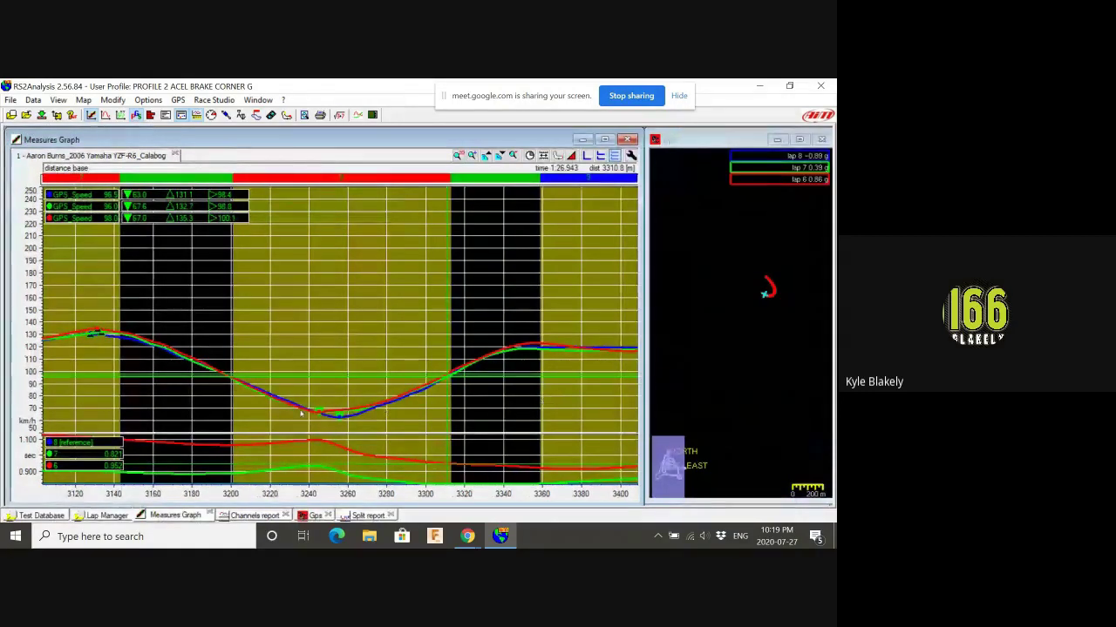
Step: Examine the GPS lines of laps 6, 7 and 8 up close around the exit of corner 8
scroll(750, 291, down, 3)
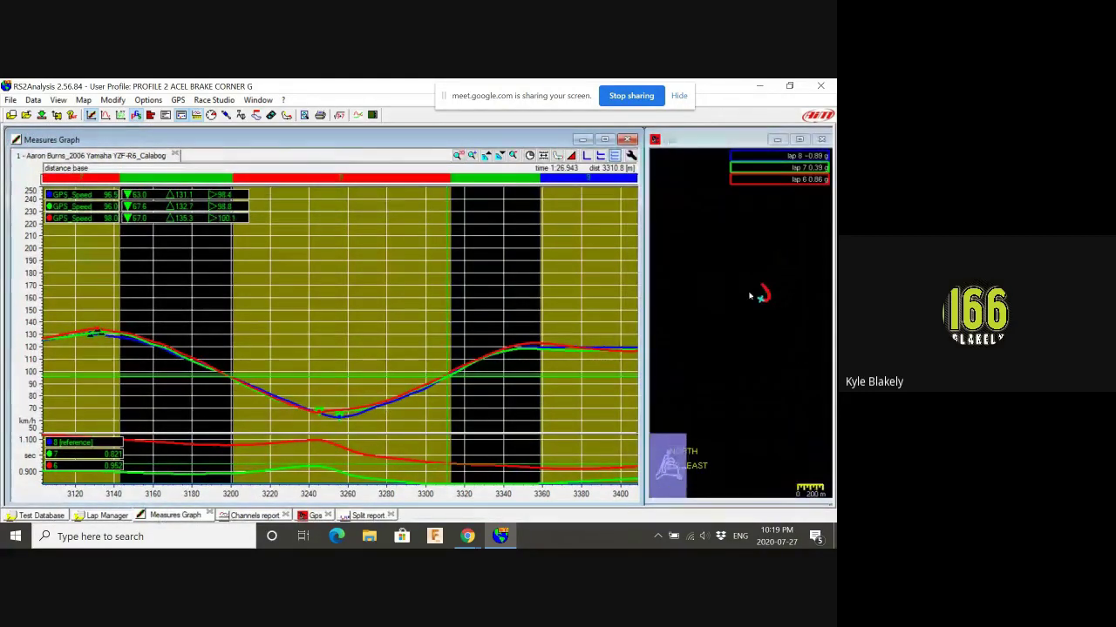
scroll(757, 295, up, 4)
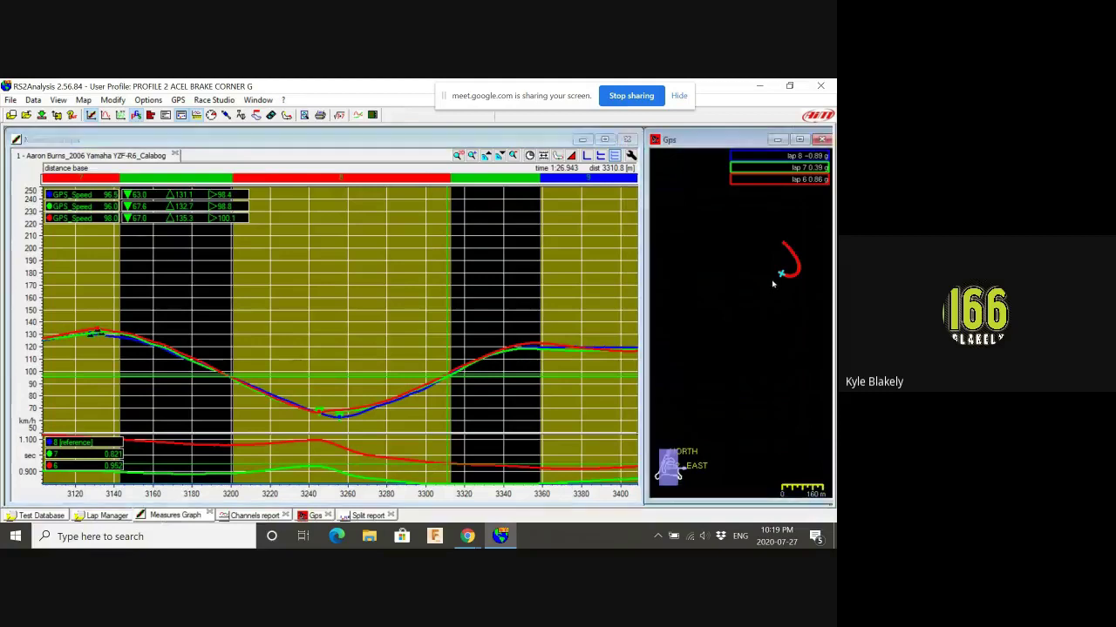
drag(772, 281, 725, 326)
scroll(737, 316, up, 2)
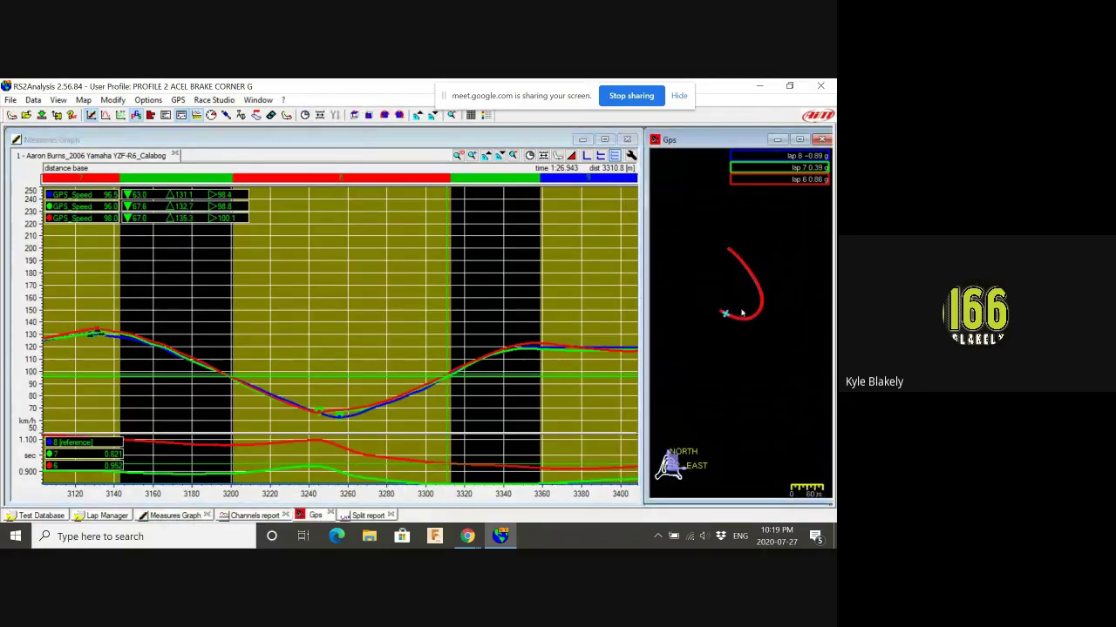
scroll(743, 253, up, 2)
drag(724, 283, 723, 336)
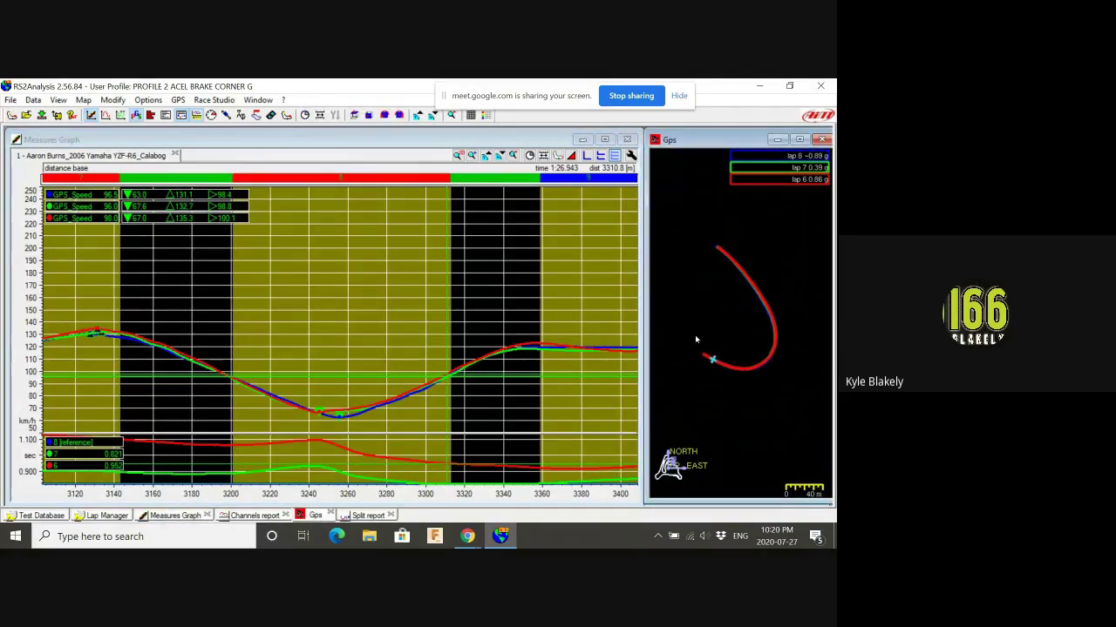
scroll(698, 341, up, 4)
drag(712, 382, 753, 285)
scroll(723, 373, up, 5)
scroll(729, 331, up, 2)
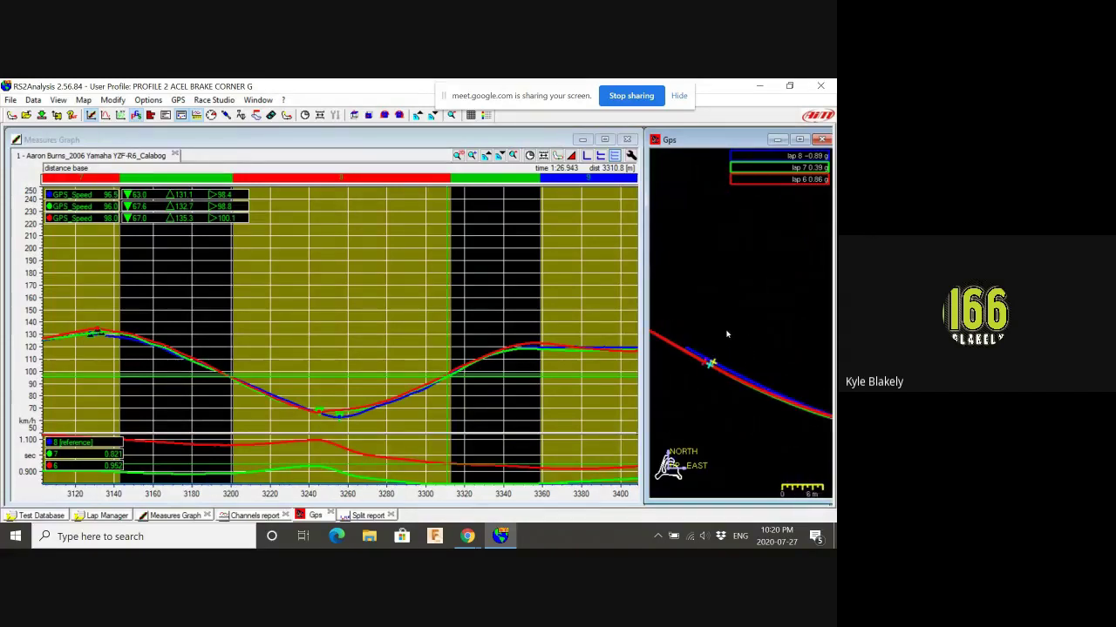
Step: Magnify the GPS map at the corner 8 exit cursor to compare the spacing between the lines of laps 6, 7 and 8
drag(729, 349, 742, 297)
scroll(742, 301, up, 2)
scroll(739, 296, up, 2)
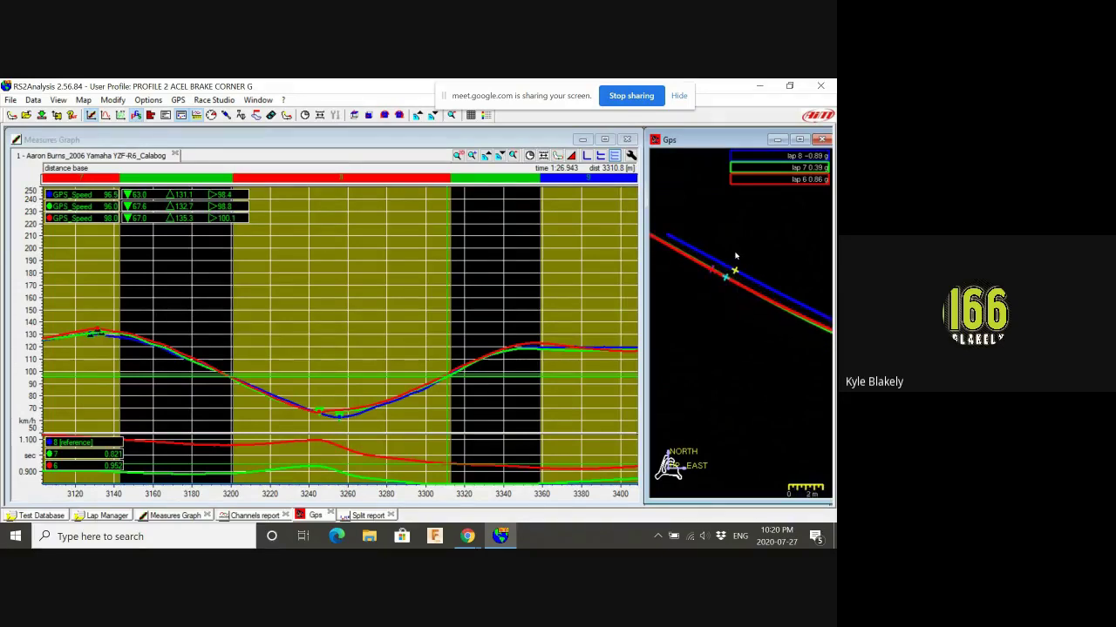
scroll(720, 305, up, 2)
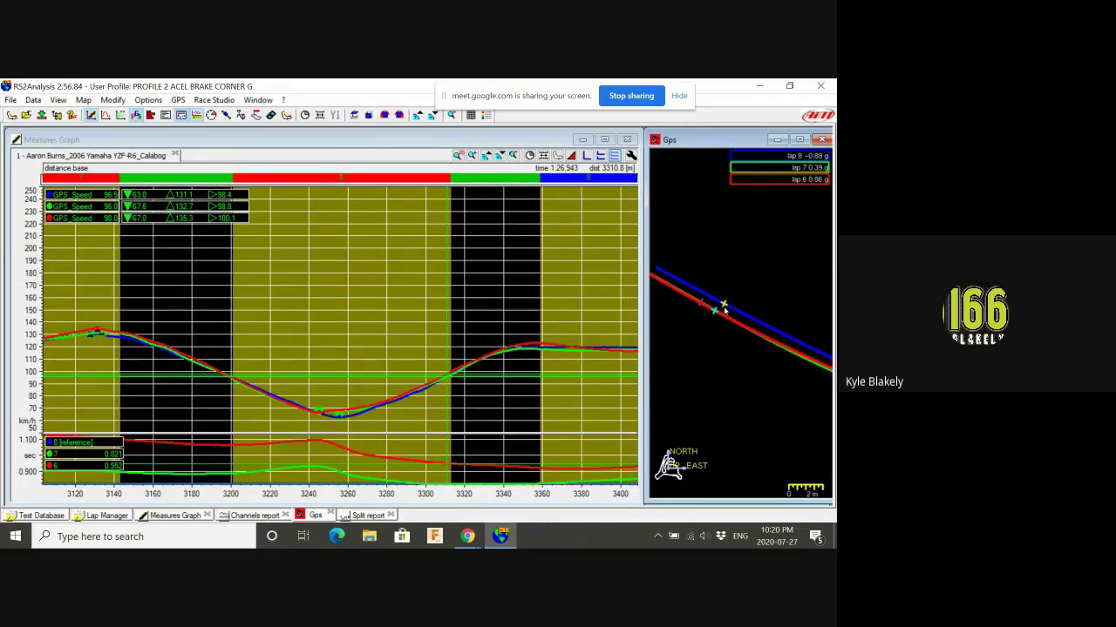
drag(700, 328, 772, 374)
scroll(750, 357, down, 3)
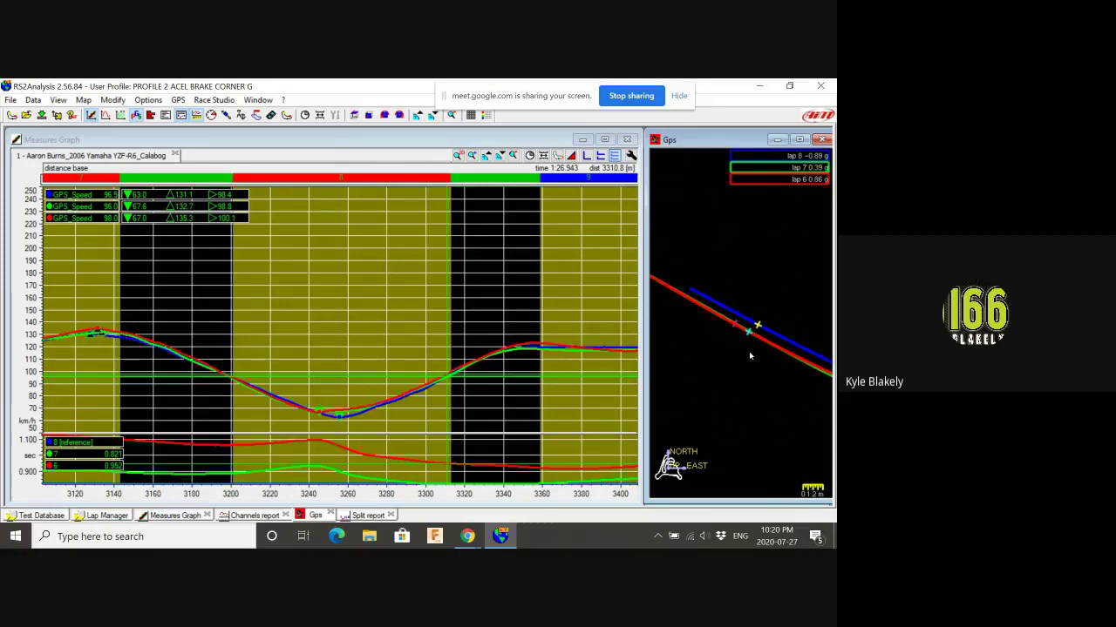
scroll(749, 355, up, 3)
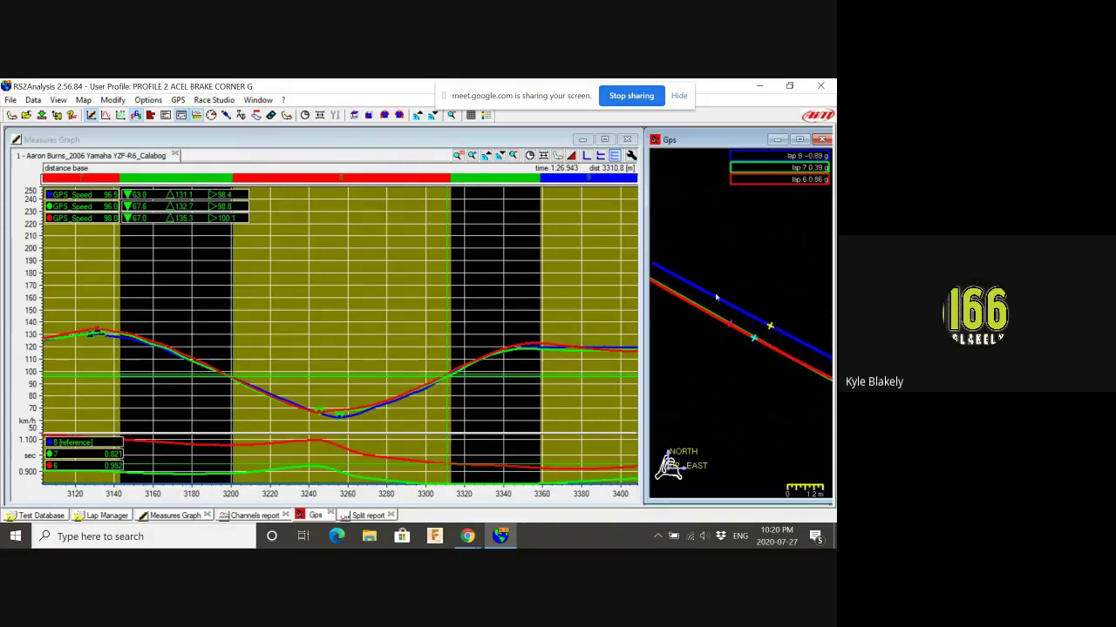
Step: Move the cursor to the slowest part of corner 8, at 3250.7 m, and locate that point on the GPS map
click(331, 402)
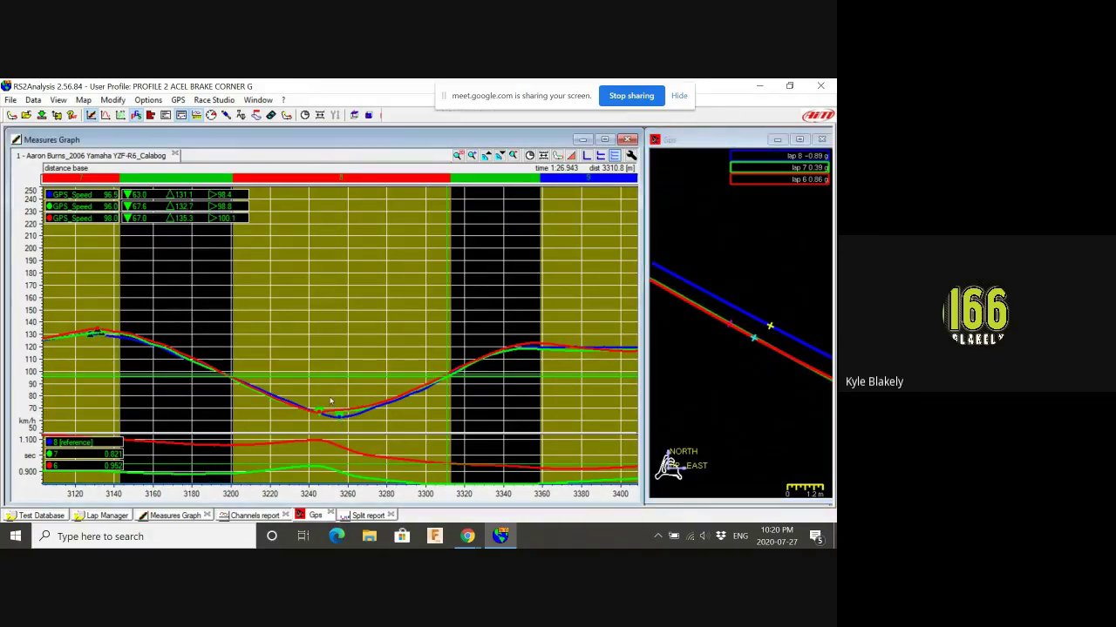
click(331, 401)
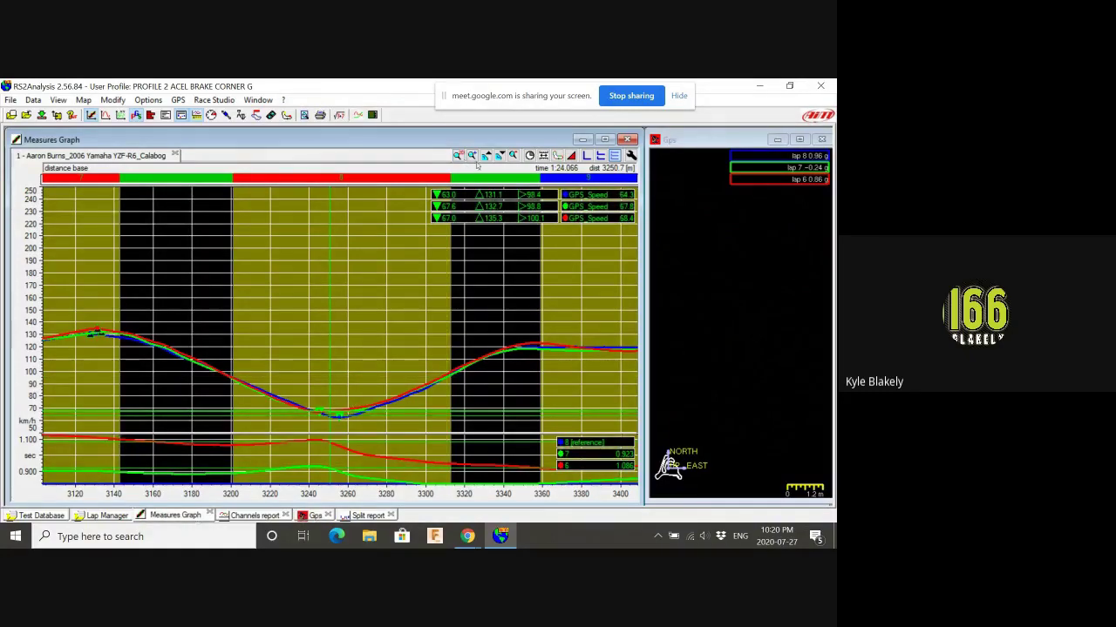
scroll(706, 315, up, 1)
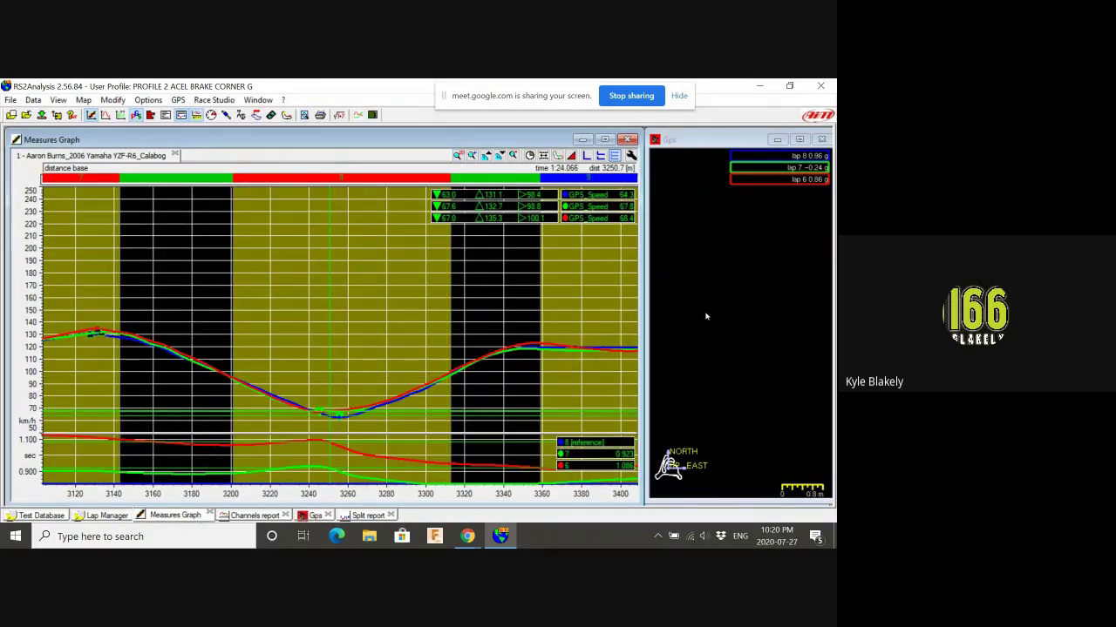
scroll(706, 317, down, 3)
scroll(706, 316, down, 5)
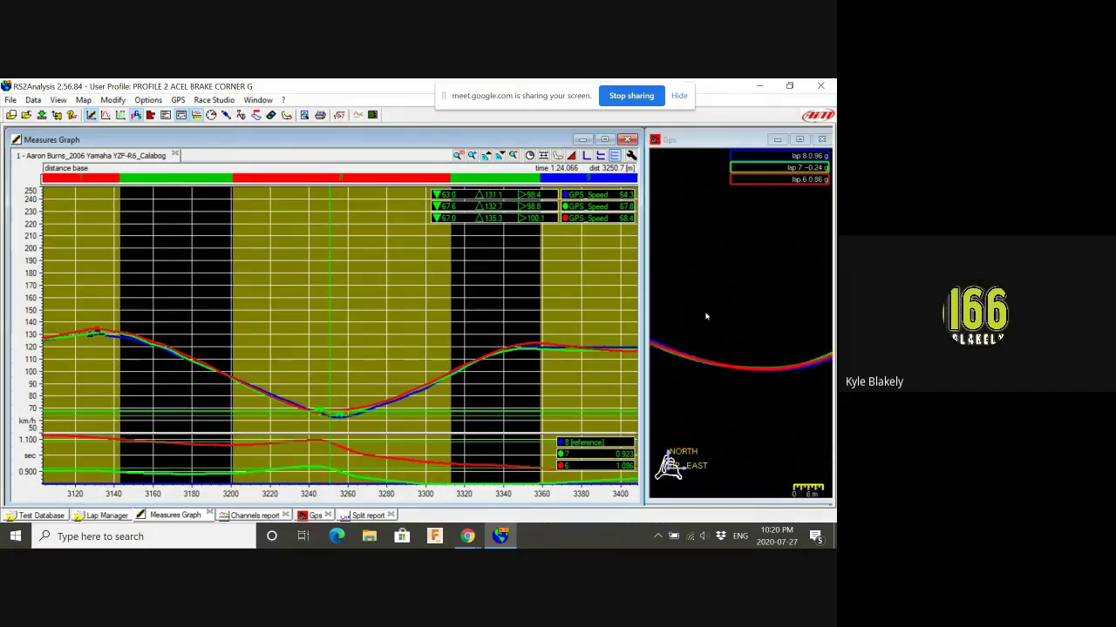
click(732, 353)
scroll(736, 353, up, 3)
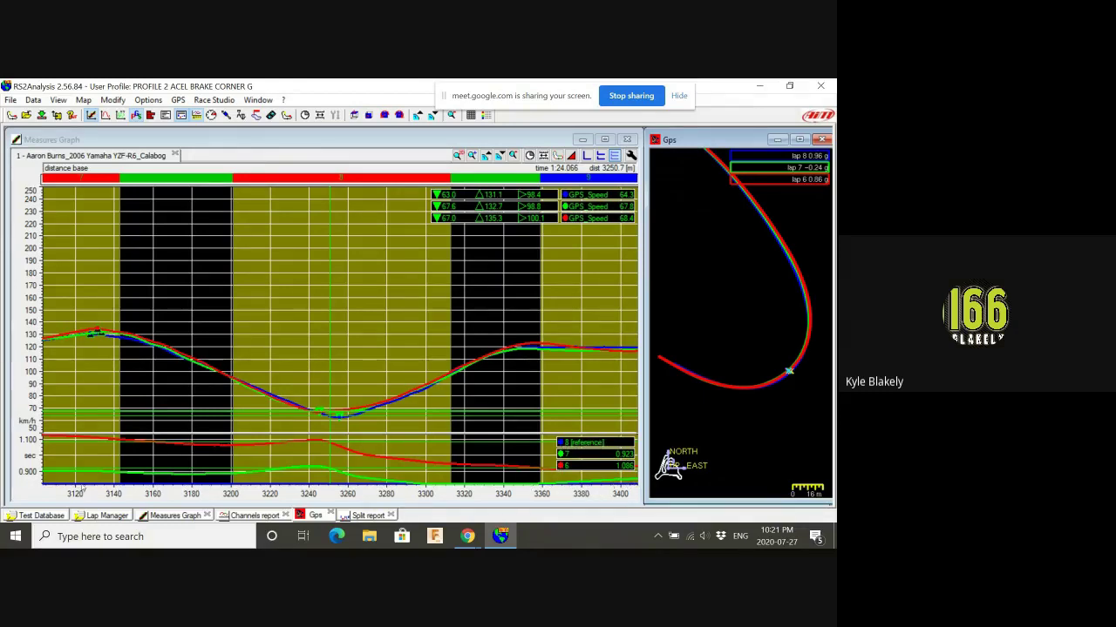
Step: Place the cursor at the start of corner 9, at 3359.5 m, and widen the graph to the full lap and the map around it
click(30, 456)
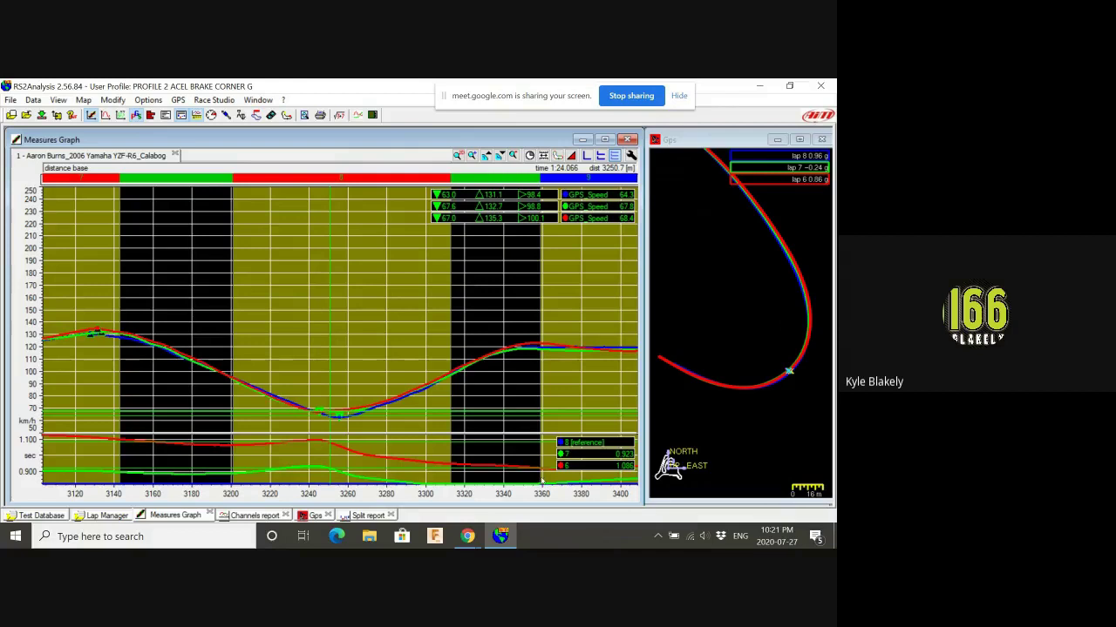
click(541, 481)
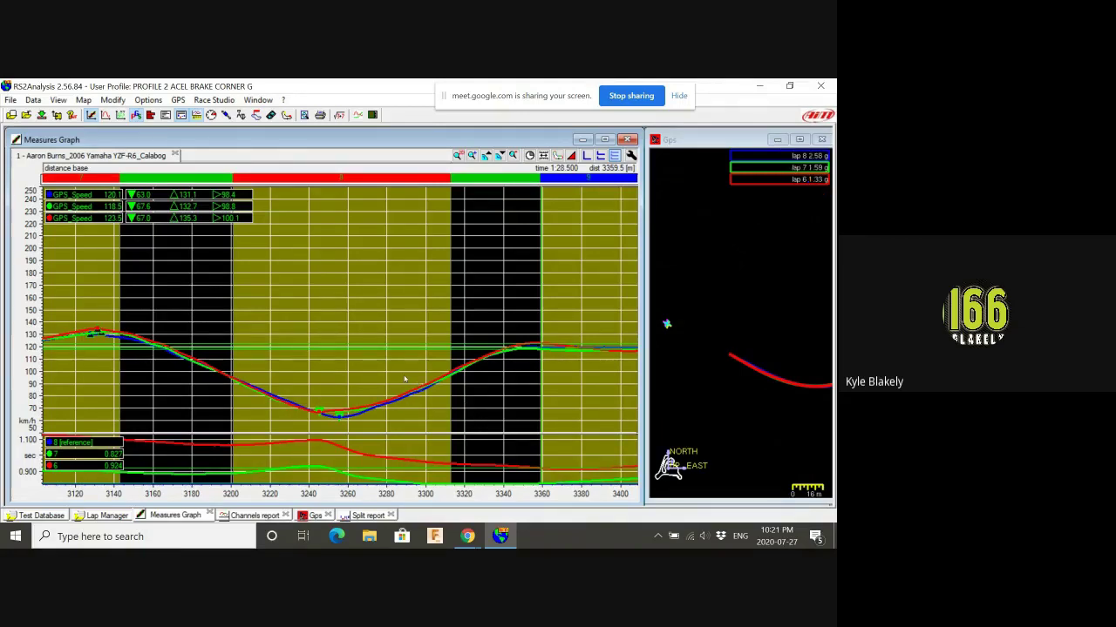
scroll(404, 379, up, 3)
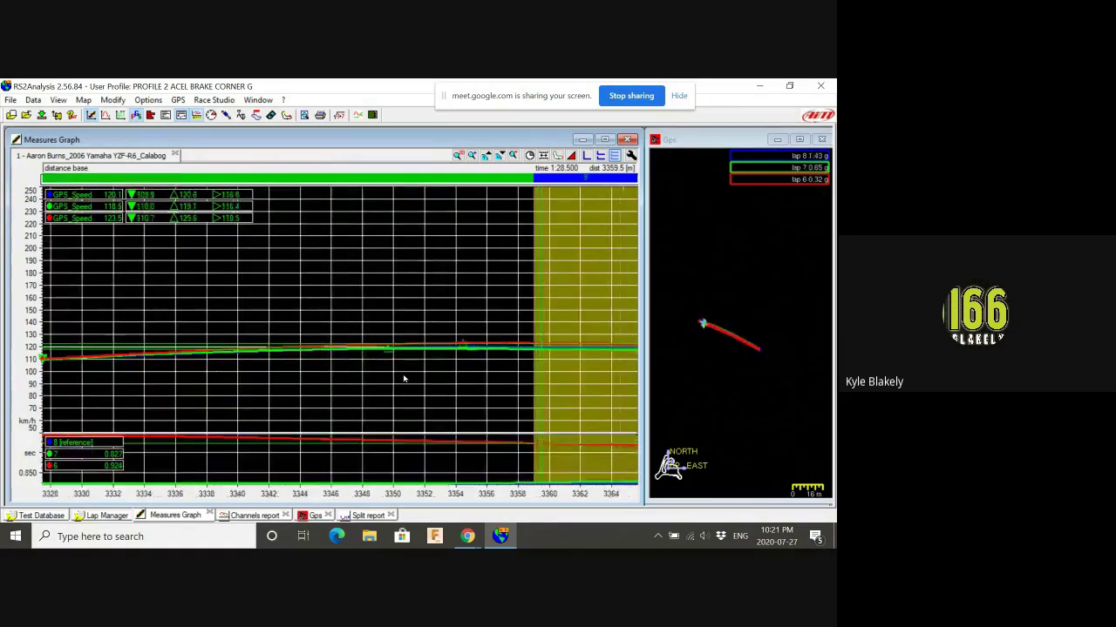
scroll(404, 379, down, 2)
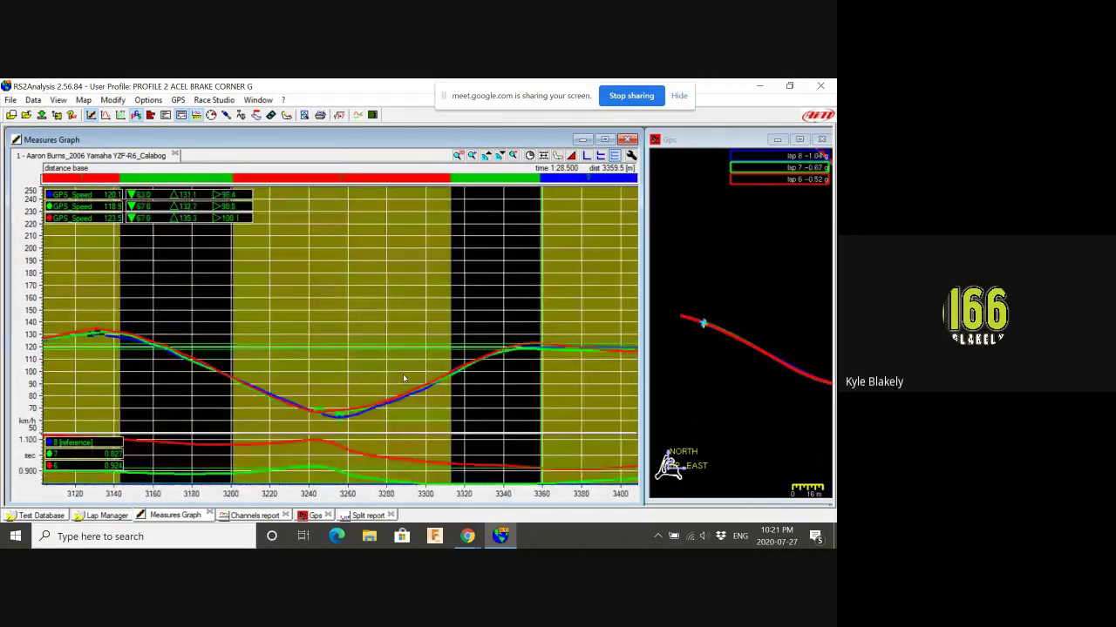
scroll(403, 378, down, 1)
scroll(402, 377, down, 3)
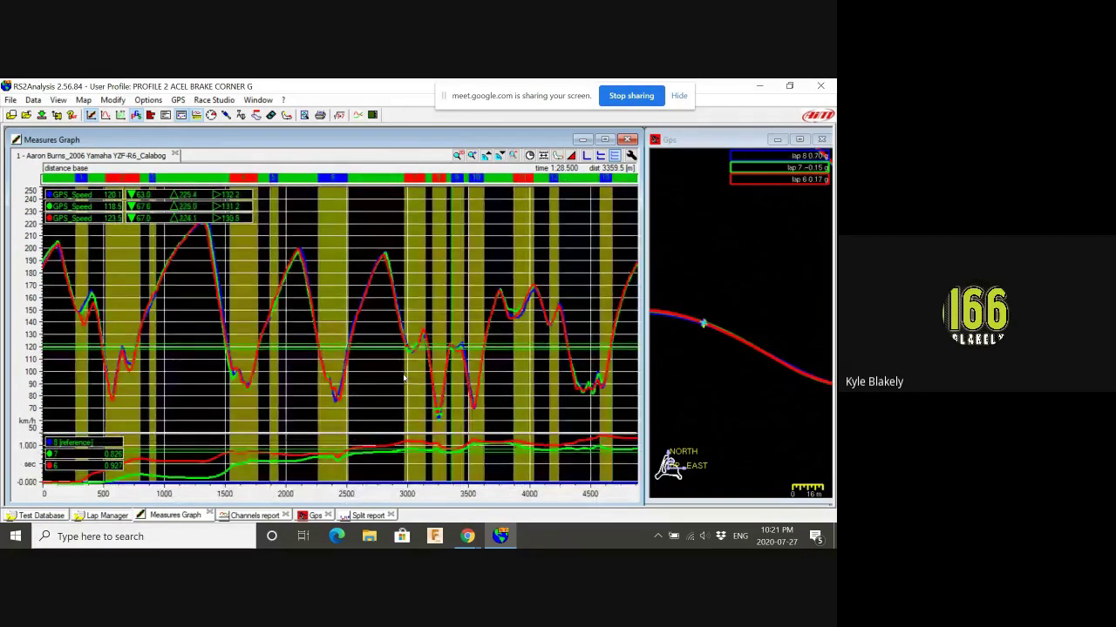
scroll(727, 347, down, 5)
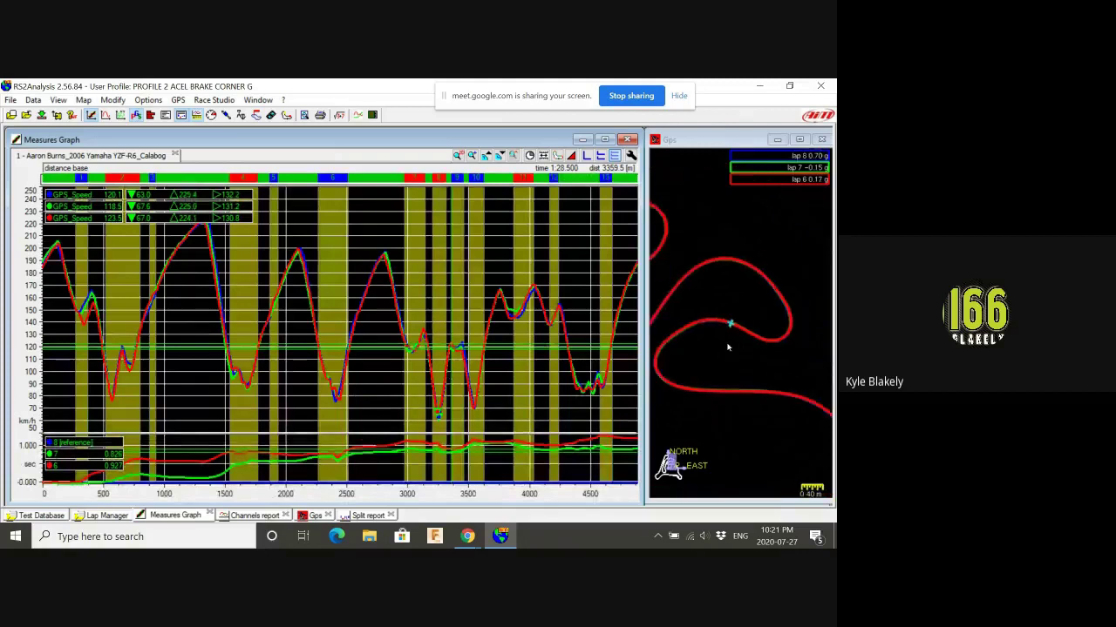
scroll(727, 347, up, 1)
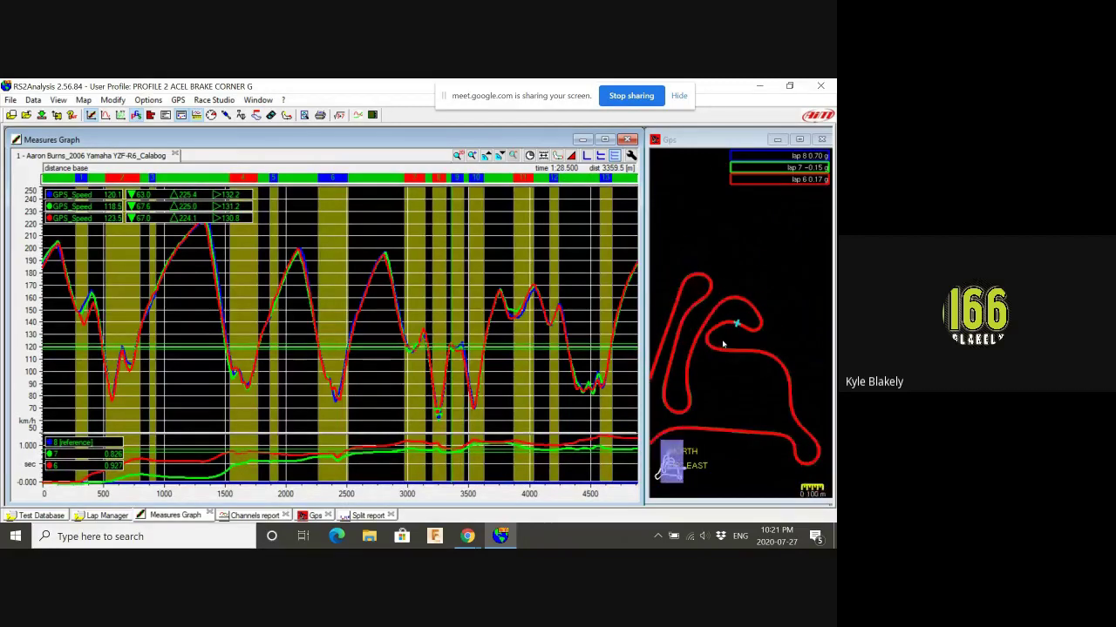
scroll(724, 345, down, 1)
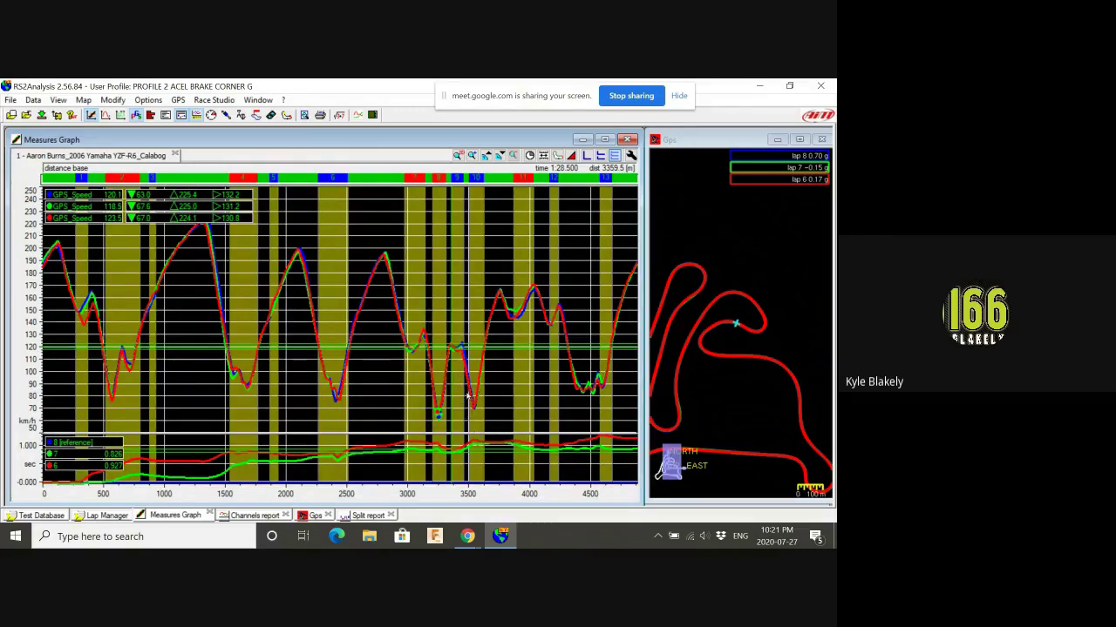
Step: Compare the three laps' speeds from the exit of corner 8 into corner 9, up to 3384.7 m, and locate that point on the map
click(449, 352)
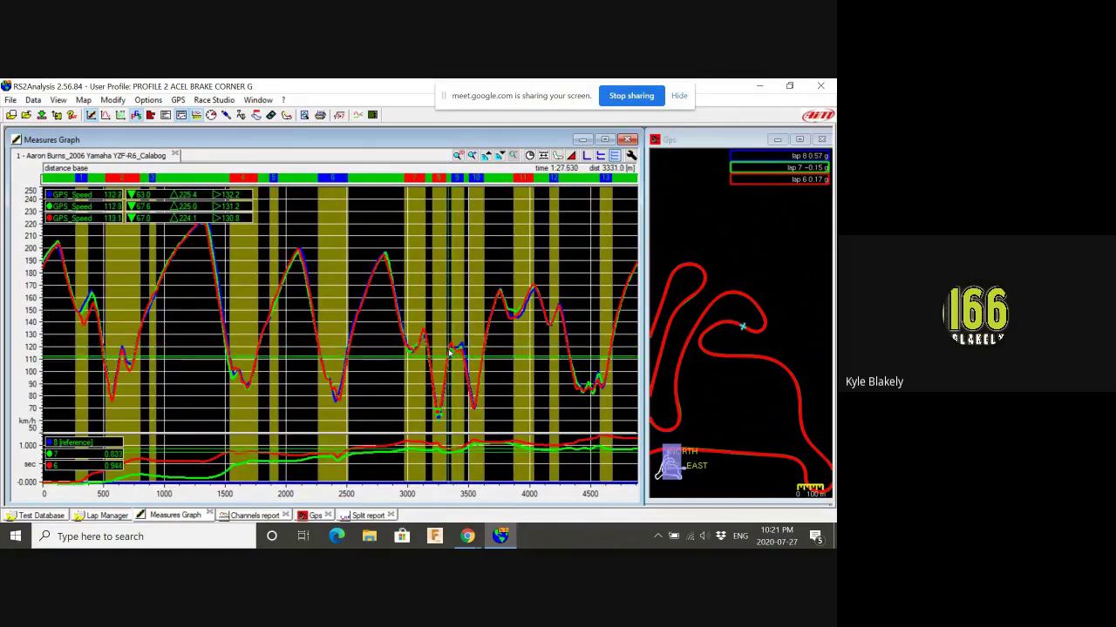
drag(450, 352, 456, 352)
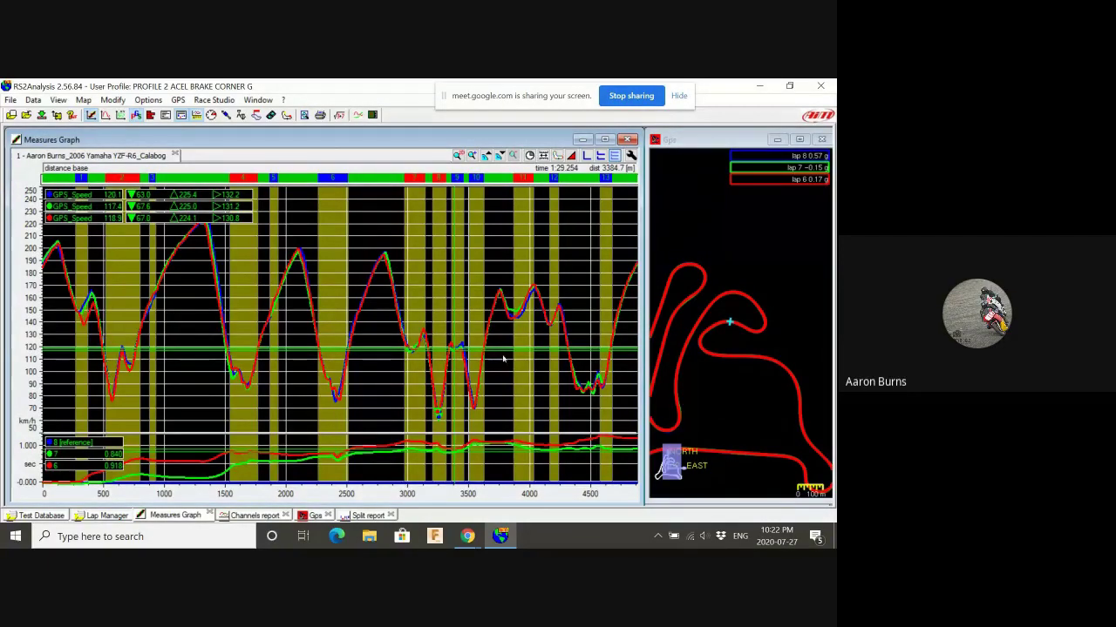
click(730, 326)
scroll(750, 305, up, 3)
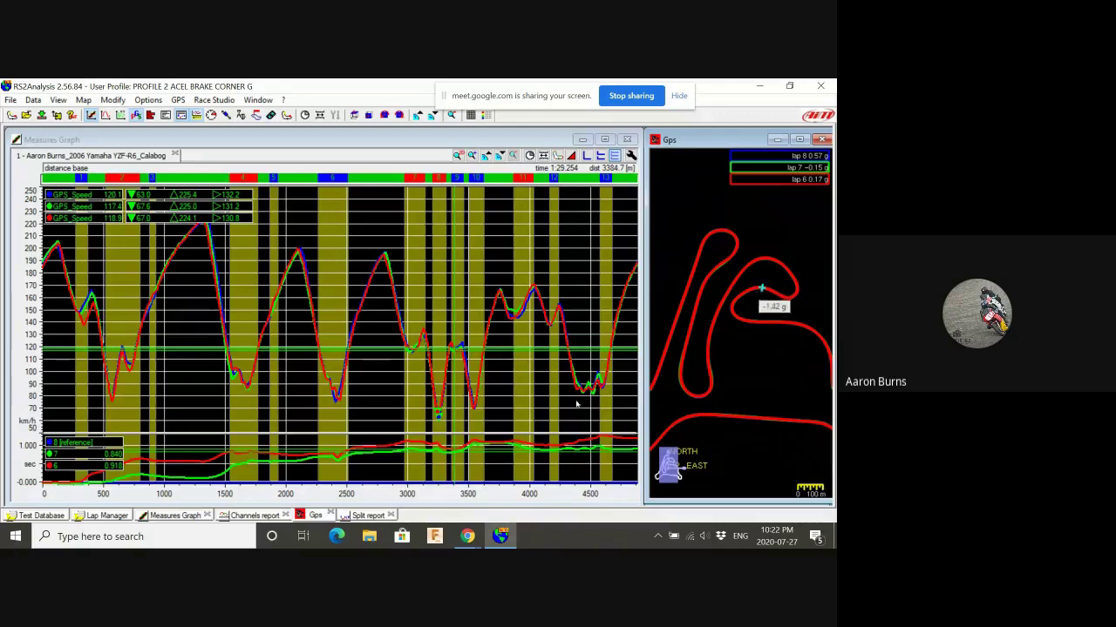
Step: Inspect the time difference between laps 6, 7 and 8 before corner 4, entering corner 2, and in corner 6
click(212, 481)
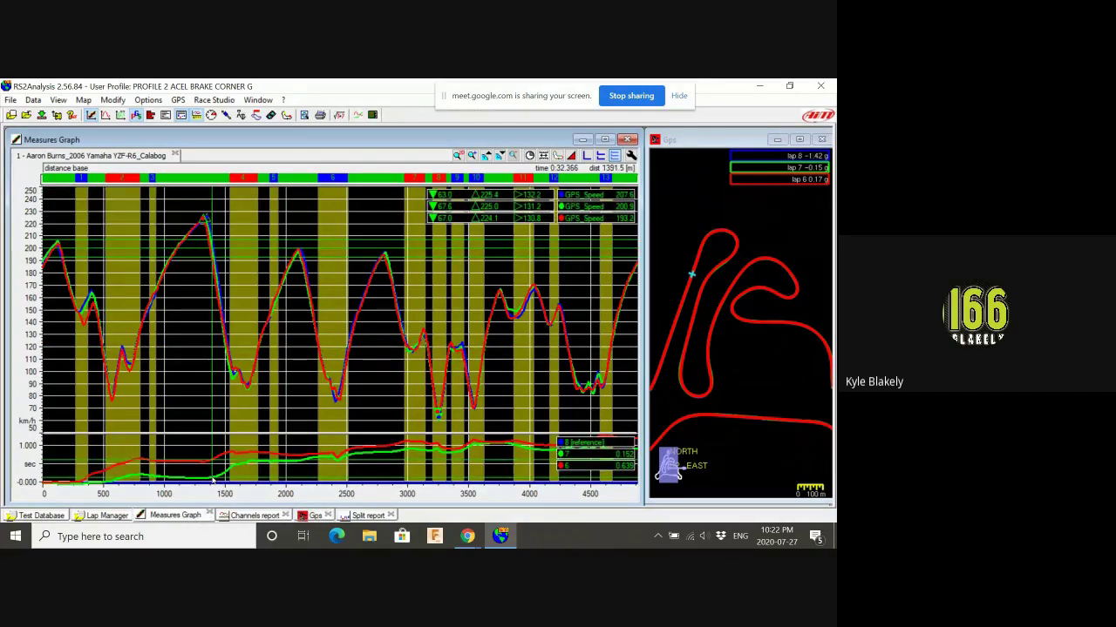
click(107, 486)
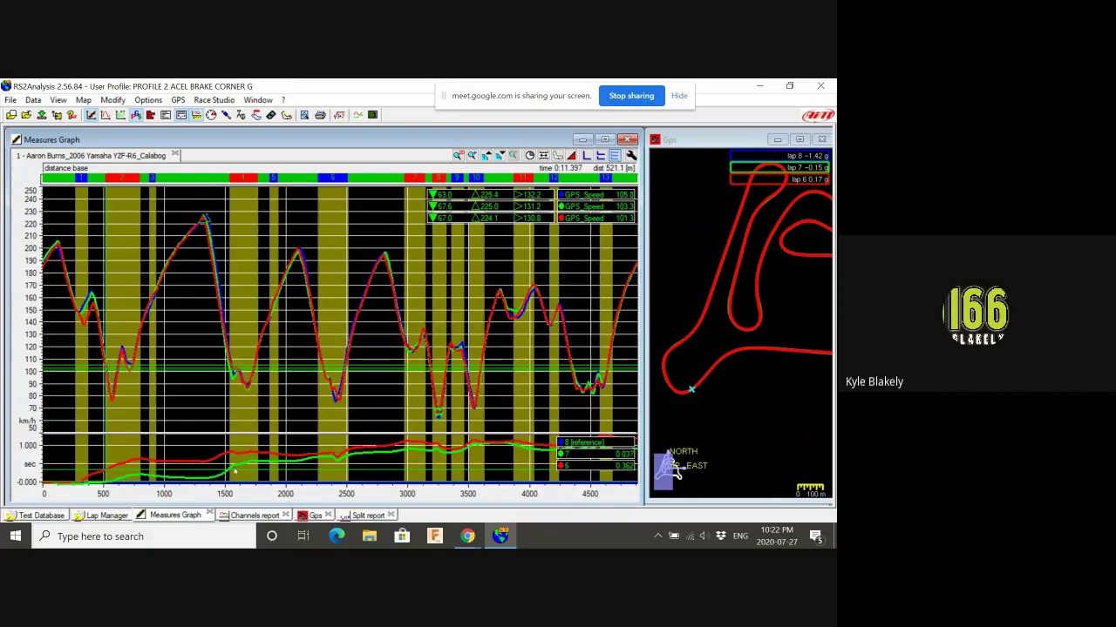
click(340, 460)
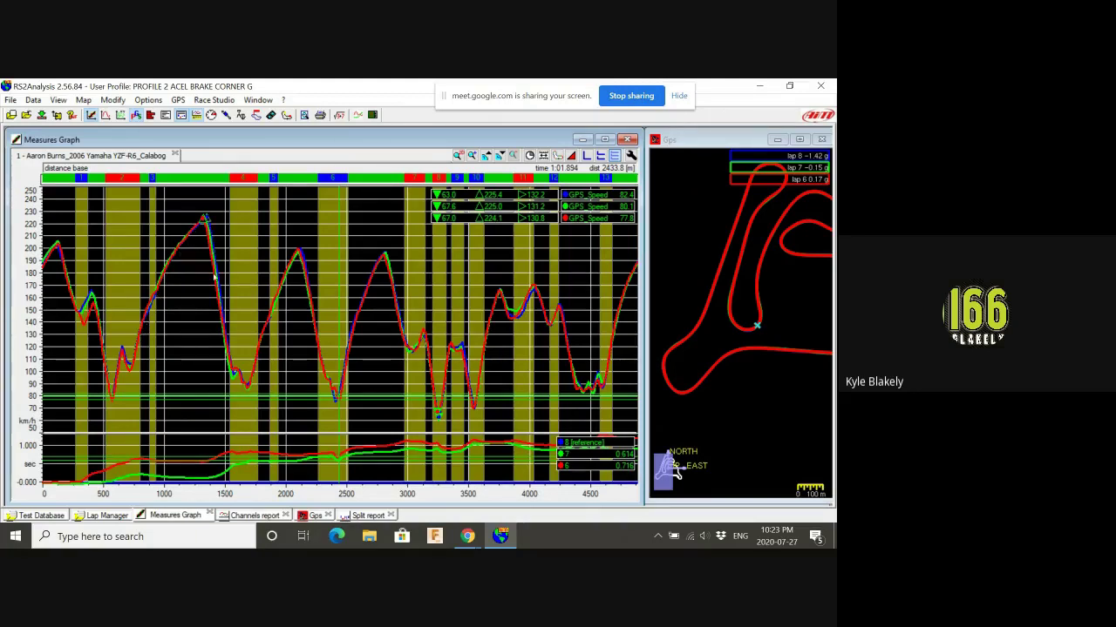
Step: Compare GPS_Speed across the three laps at the peak before corner 6, in corner 11, and on the approach to corner 13
click(299, 252)
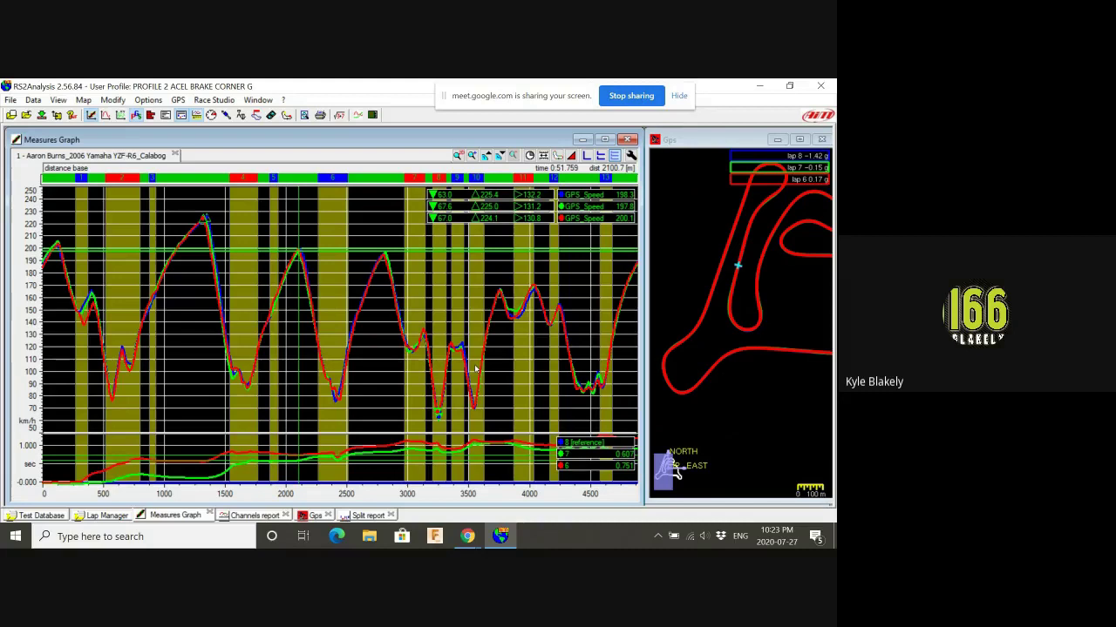
click(515, 316)
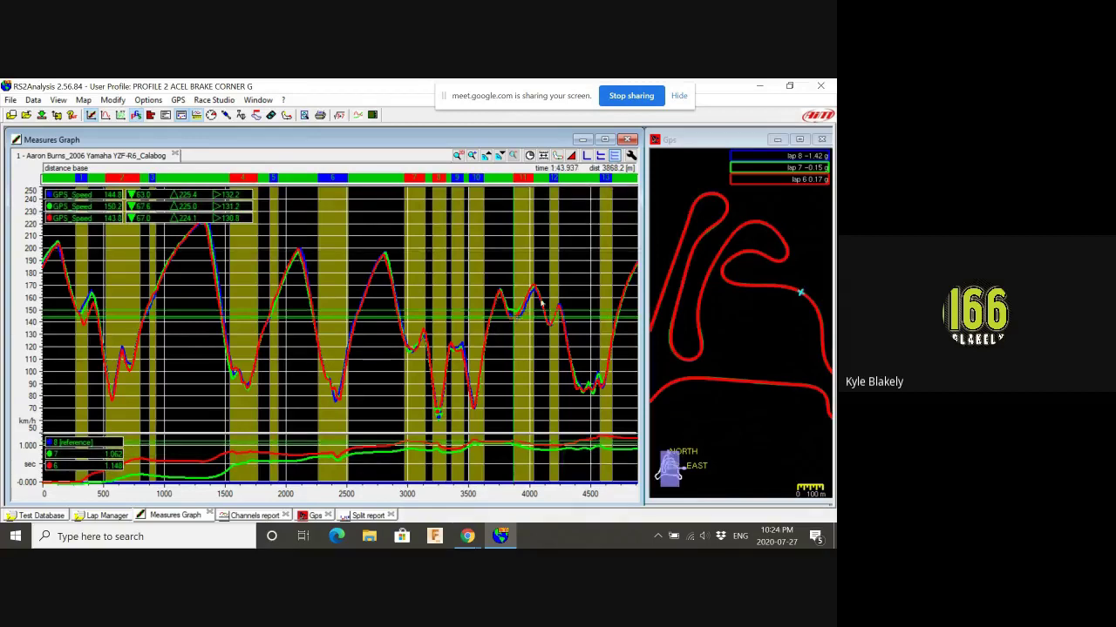
click(590, 389)
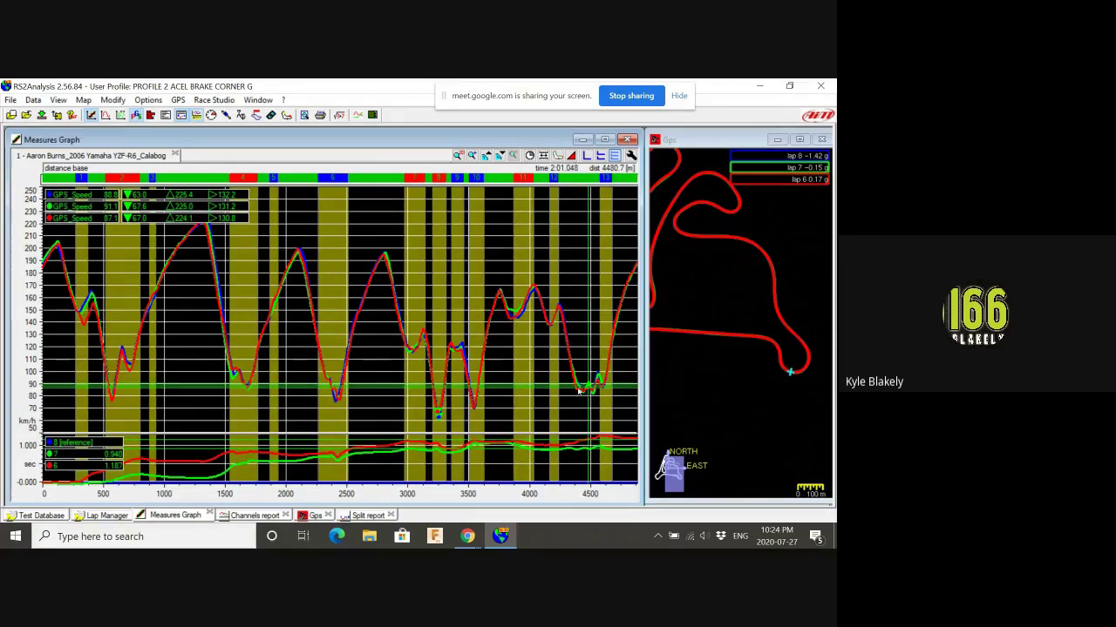
mouse_move(575, 384)
mouse_down()
mouse_move(592, 392)
mouse_move(627, 376)
mouse_move(584, 408)
mouse_up()
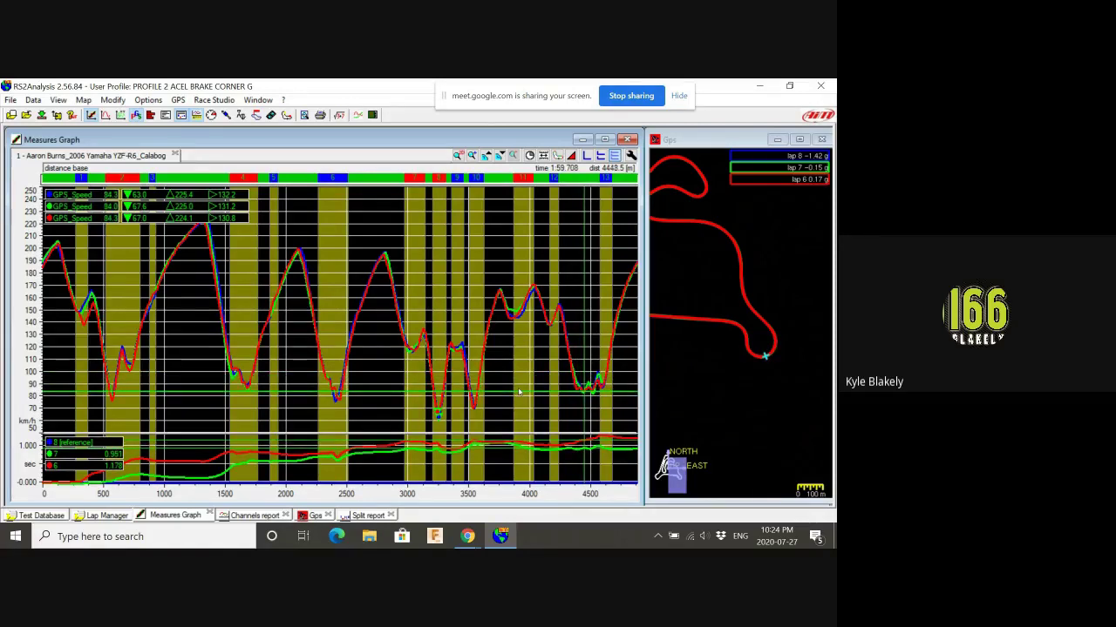
Step: Show the whole Calabogie track outline centred on the GPS map
drag(717, 311, 774, 351)
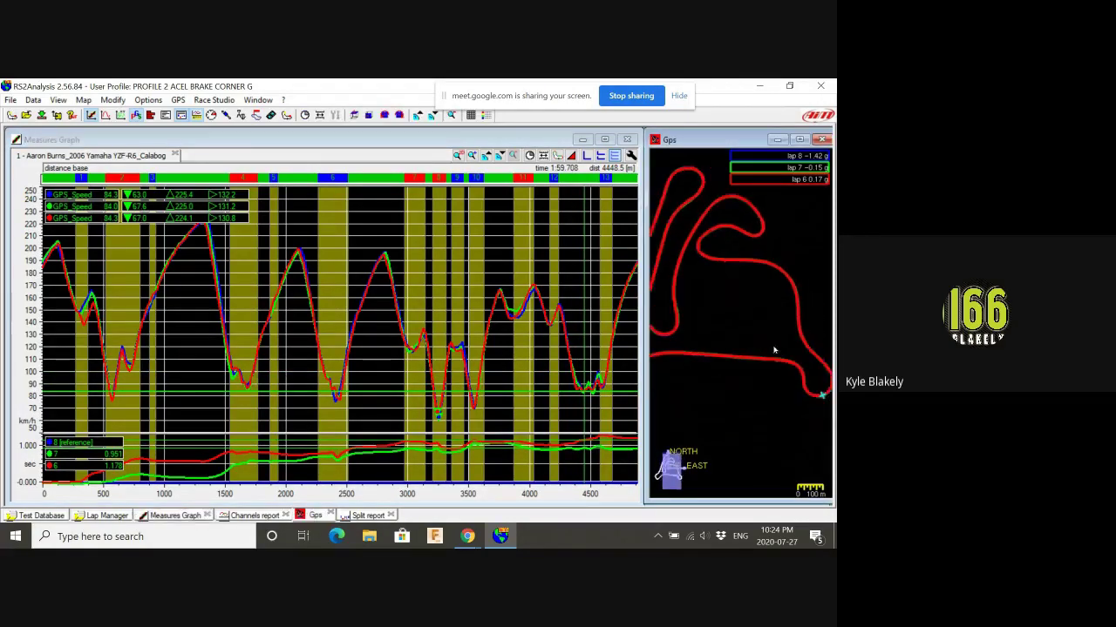
scroll(789, 383, down, 2)
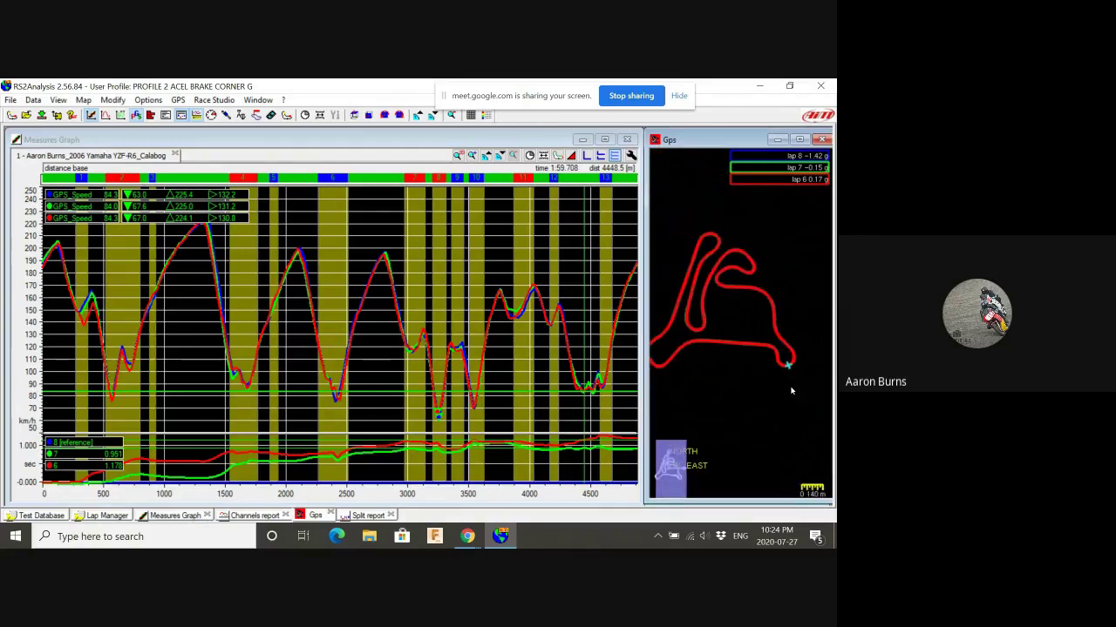
scroll(784, 387, down, 2)
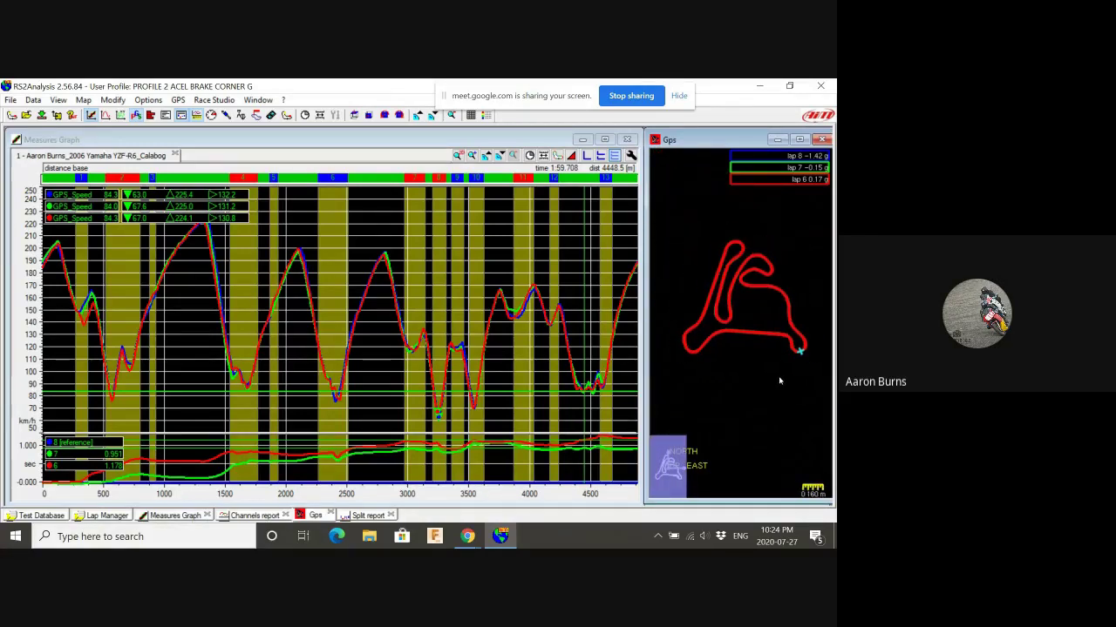
drag(780, 380, 746, 364)
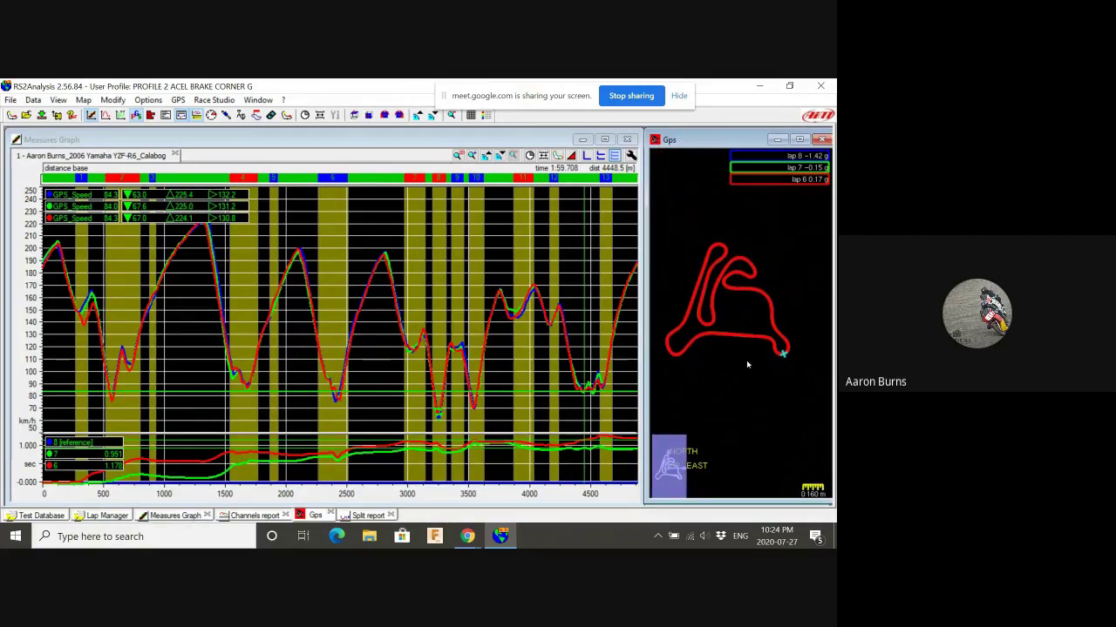
scroll(746, 364, up, 2)
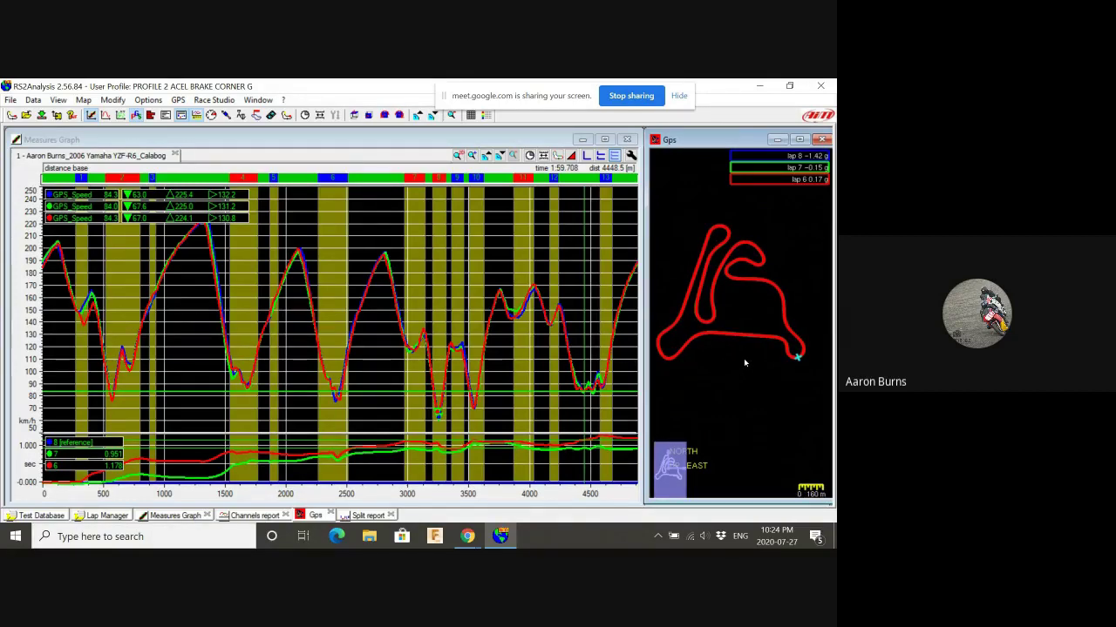
Step: Bring back the laps list and remove lap 6 from the comparison, leaving laps 7 and 8 plotted
click(5, 312)
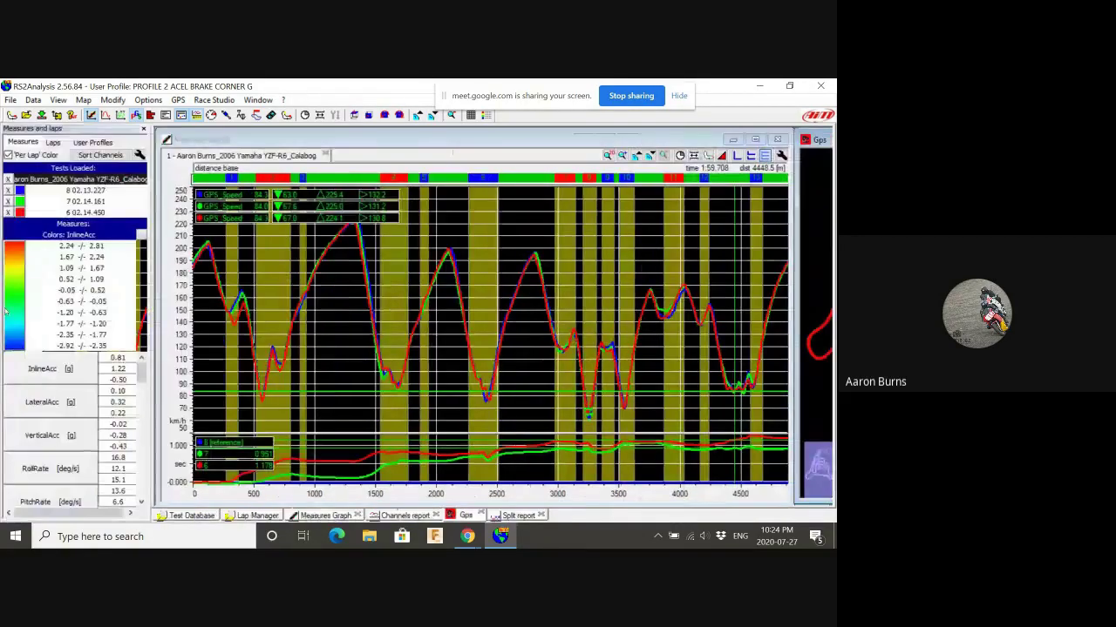
click(55, 143)
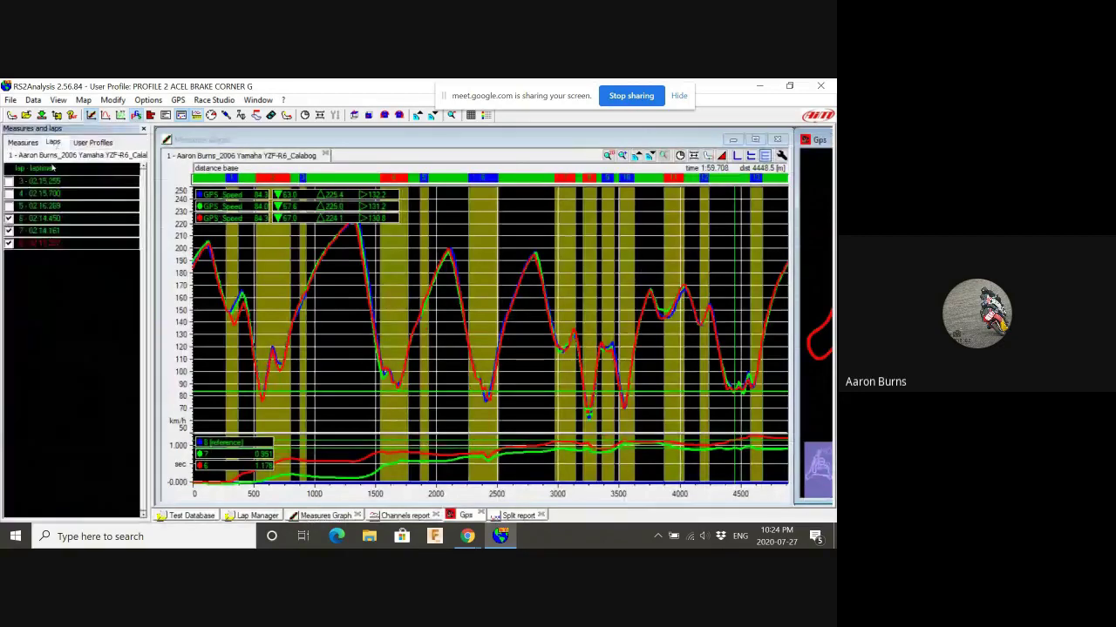
click(9, 218)
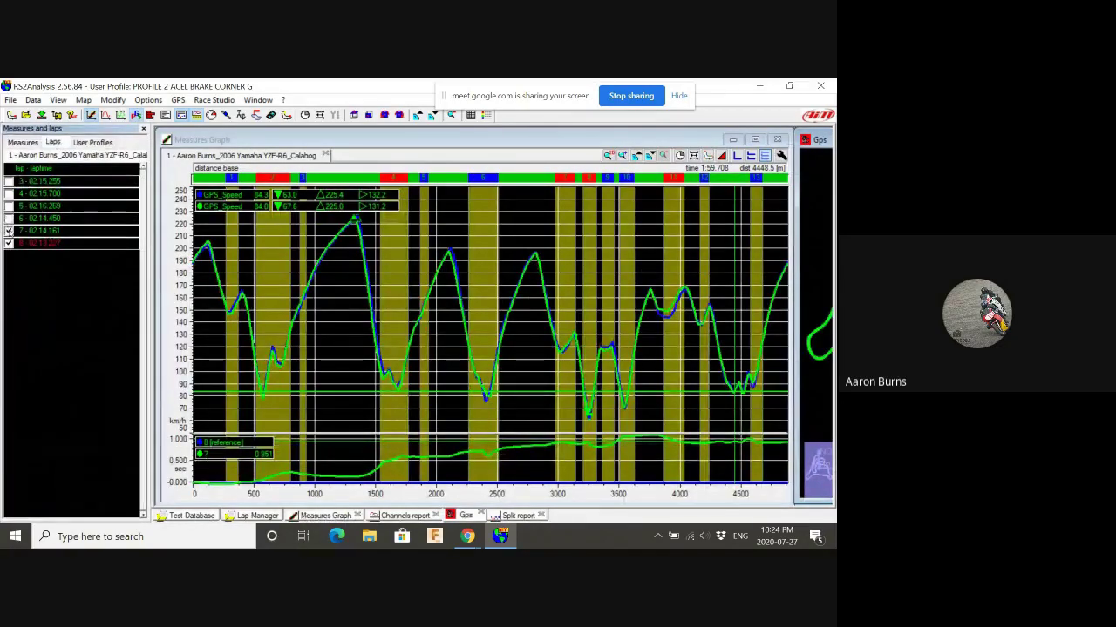
Step: Remove lap 7 from the plot and load the user profile PROFILE 2 ACEL BRAKE CORNER G
click(9, 231)
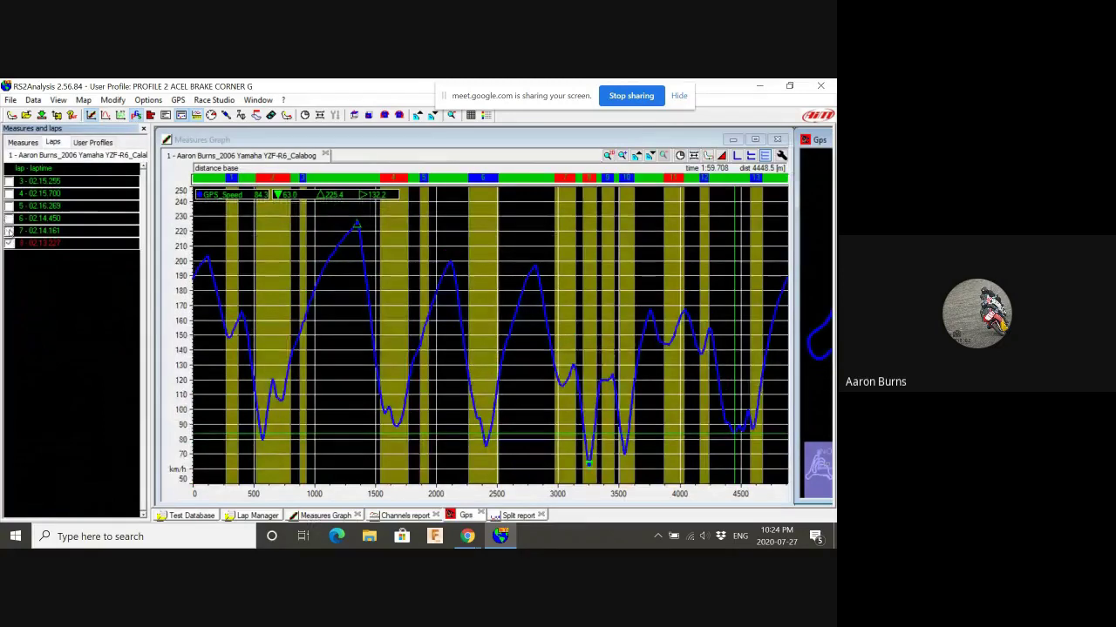
click(23, 142)
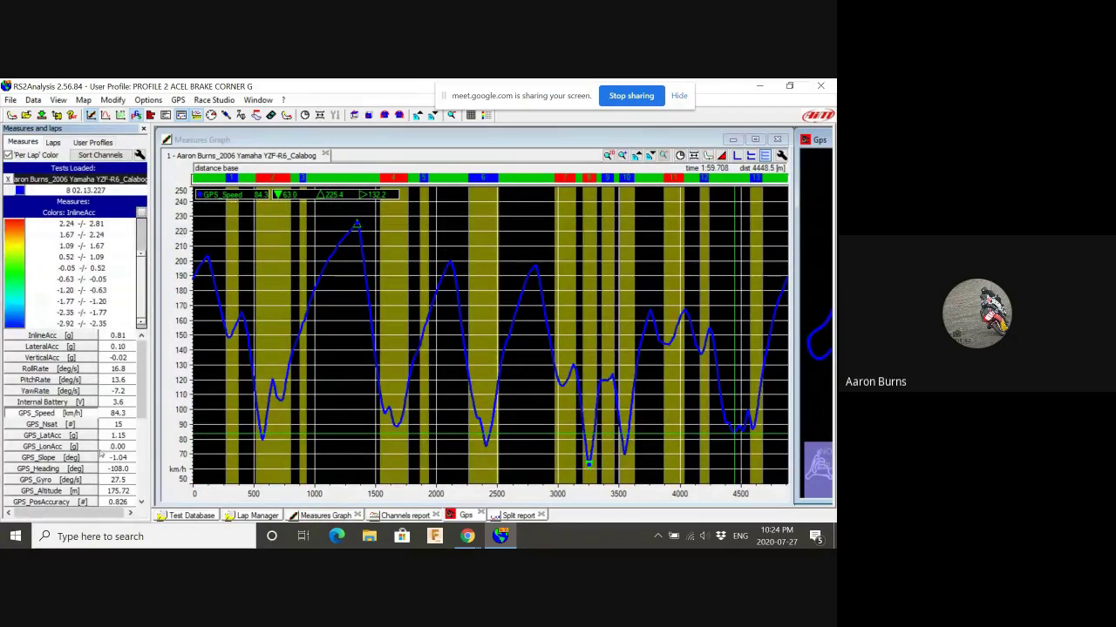
click(94, 142)
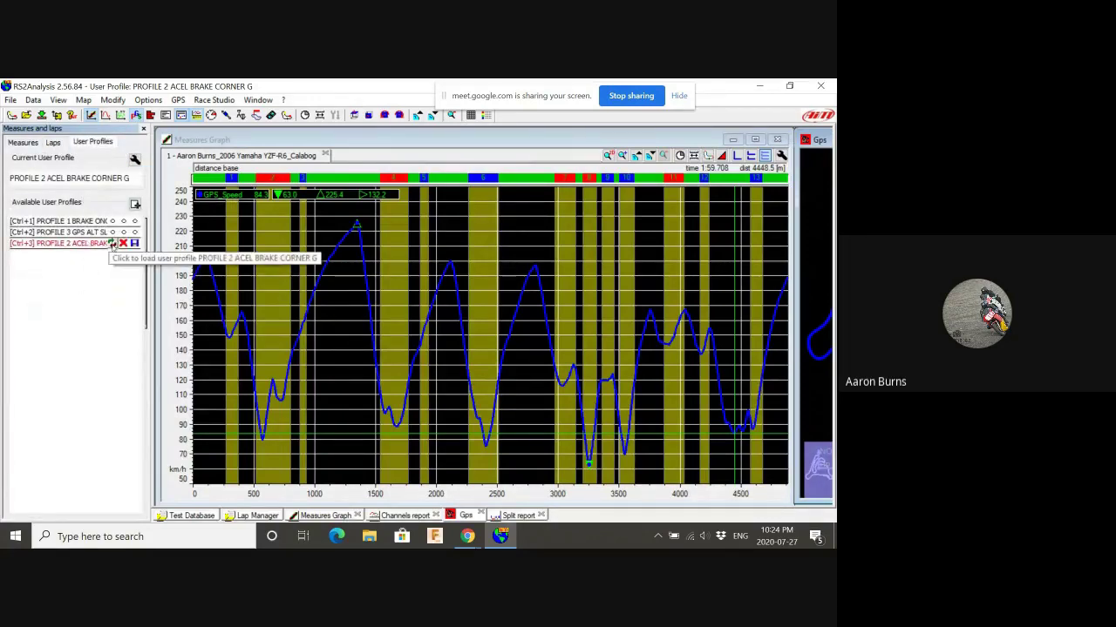
click(112, 245)
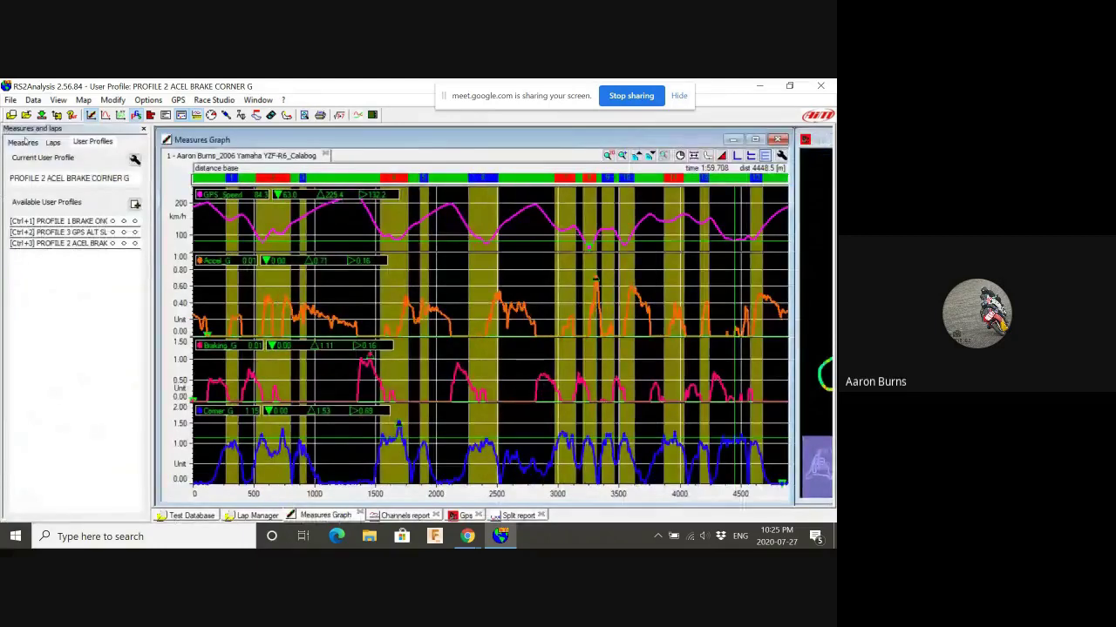
Step: Hide the Corner_G channel and give the Braking_G plot more height beneath Accel_G
click(26, 142)
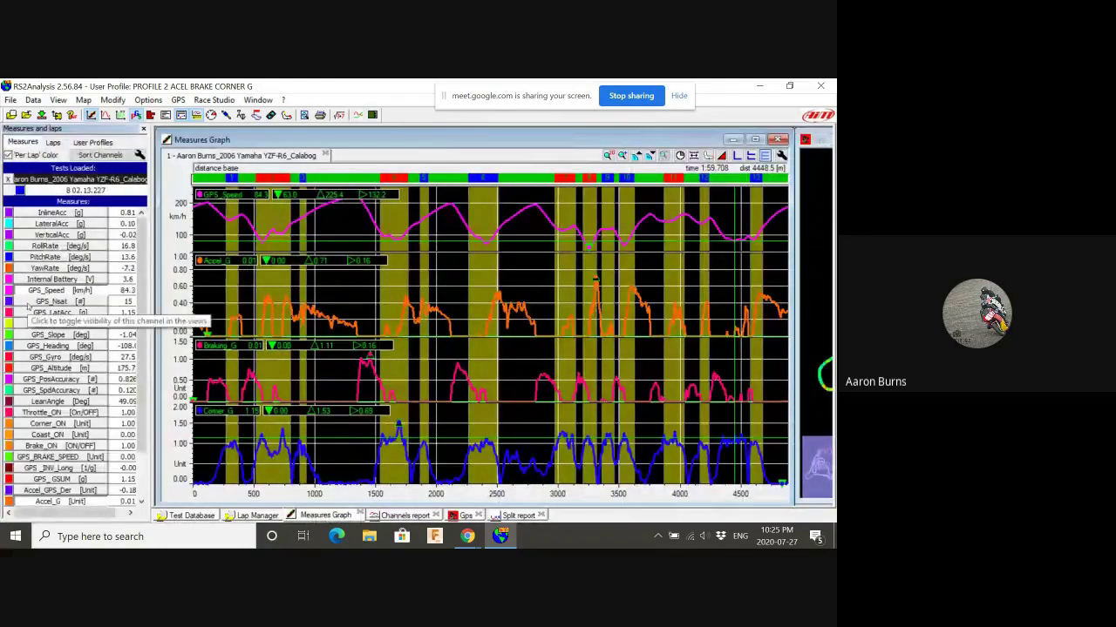
scroll(46, 410, down, 2)
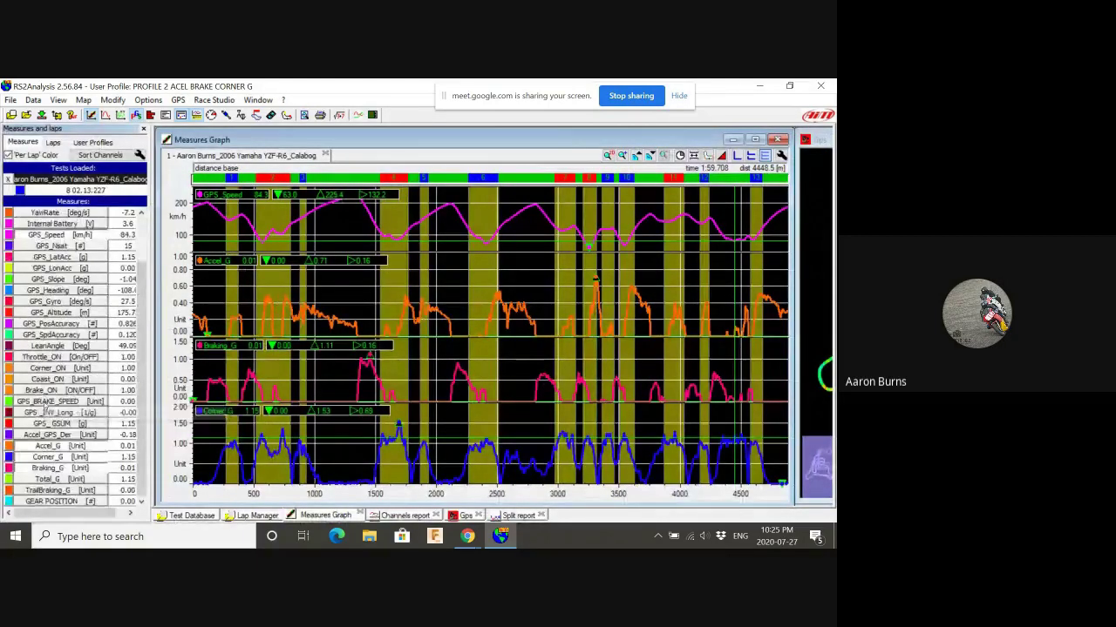
click(42, 462)
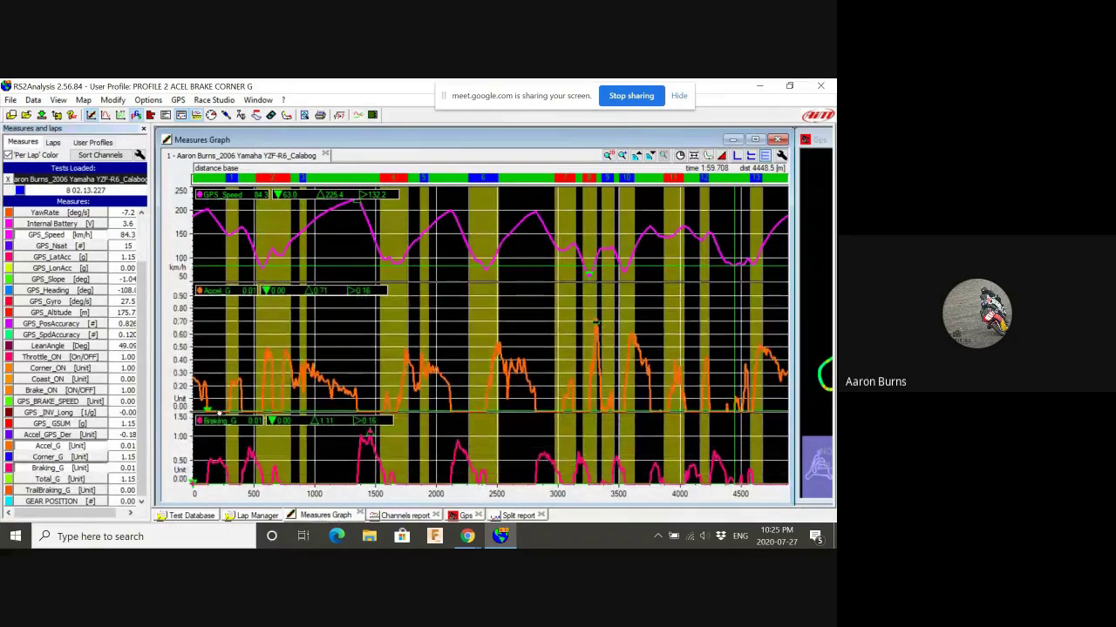
drag(219, 404, 219, 401)
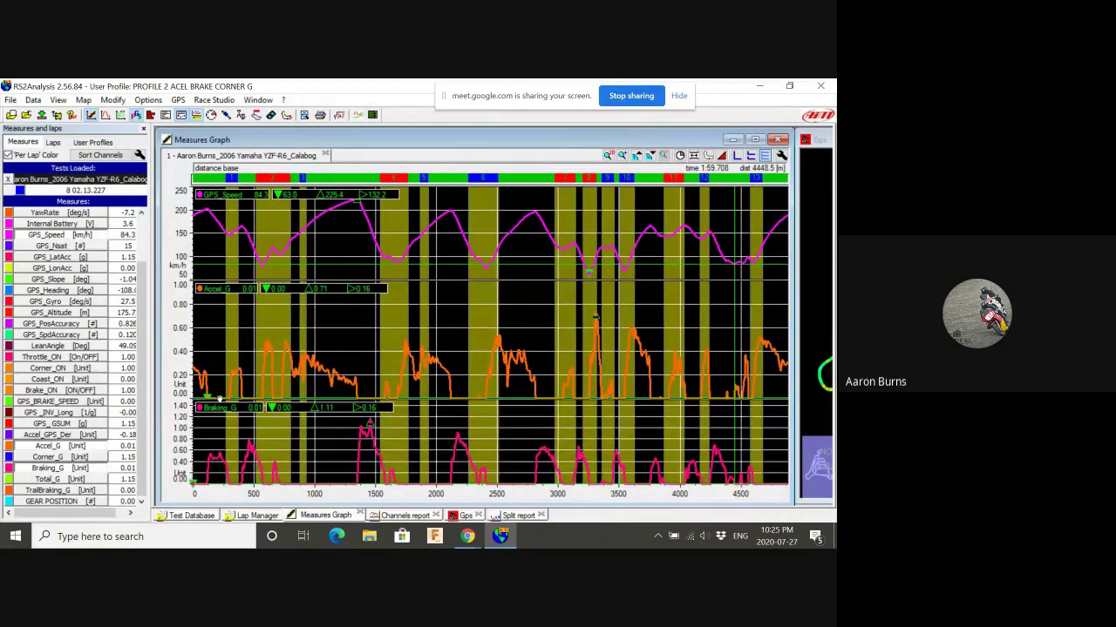
Step: Inspect lap 8's speed, acceleration and braking through the slow section between corners 12 and 13
key(space)
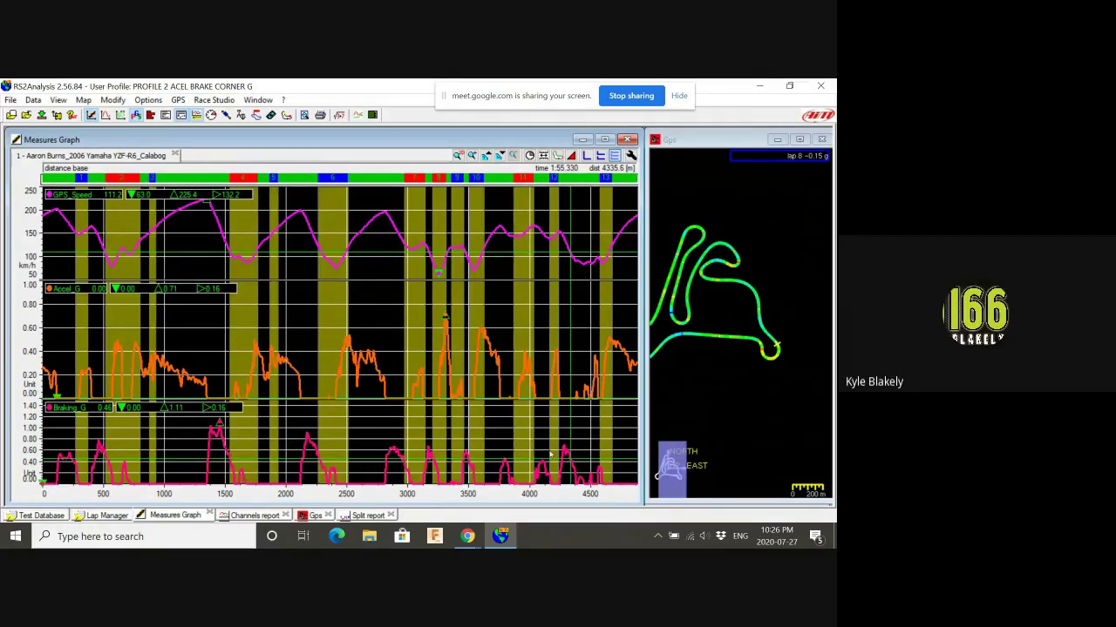
click(575, 265)
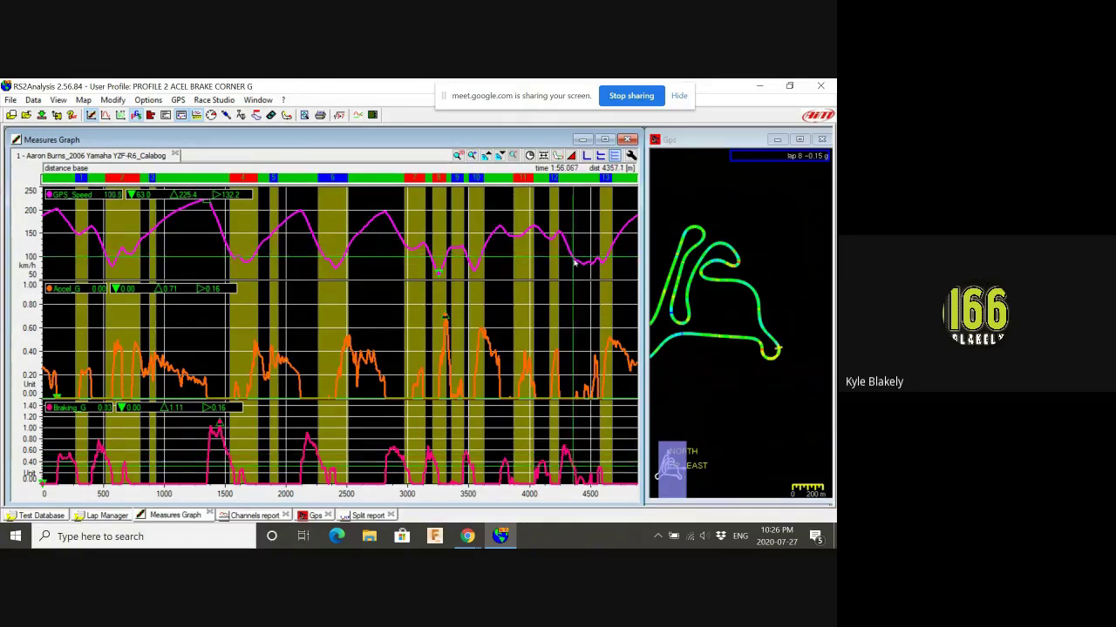
drag(577, 265, 600, 268)
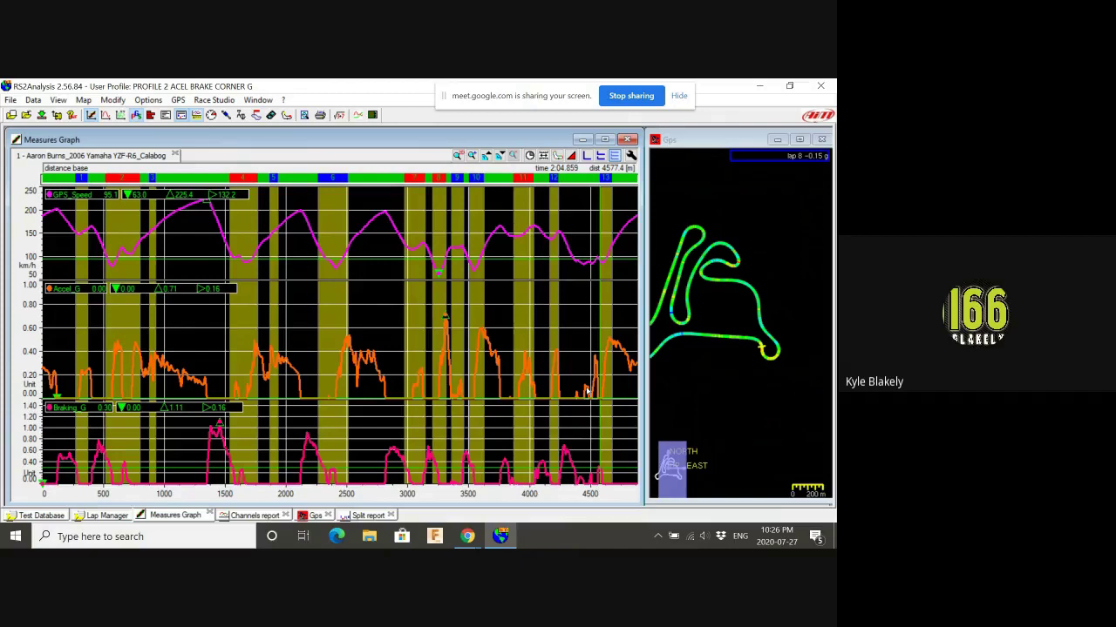
Step: Load the user profile PROFILE 1 BRAKE ONOFF and add lap 7 to the comparison with lap 8
key(F2)
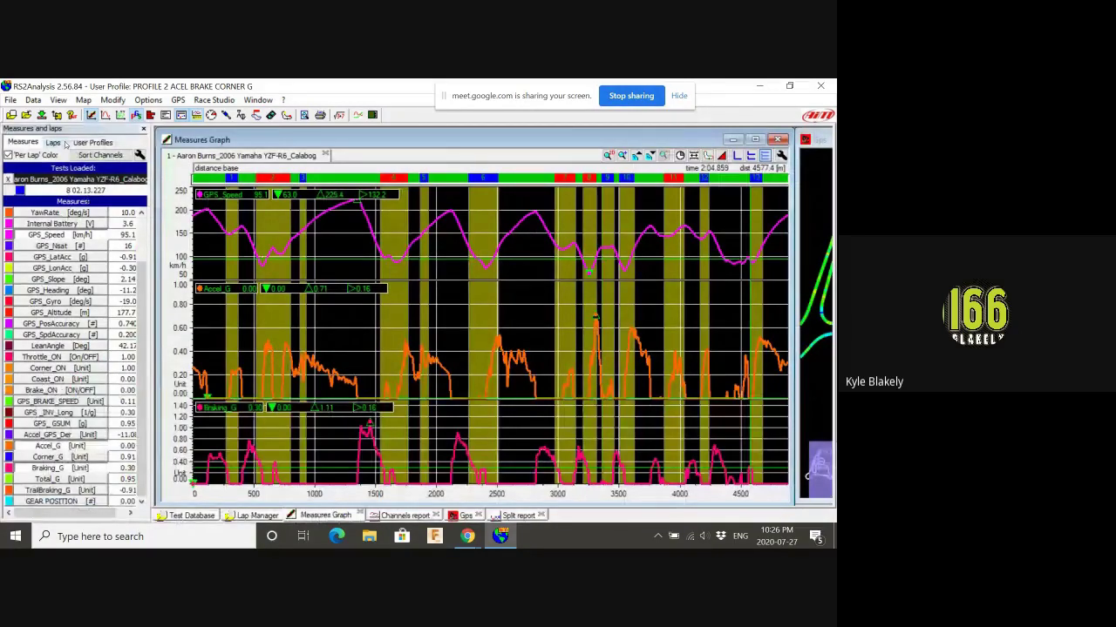
click(93, 142)
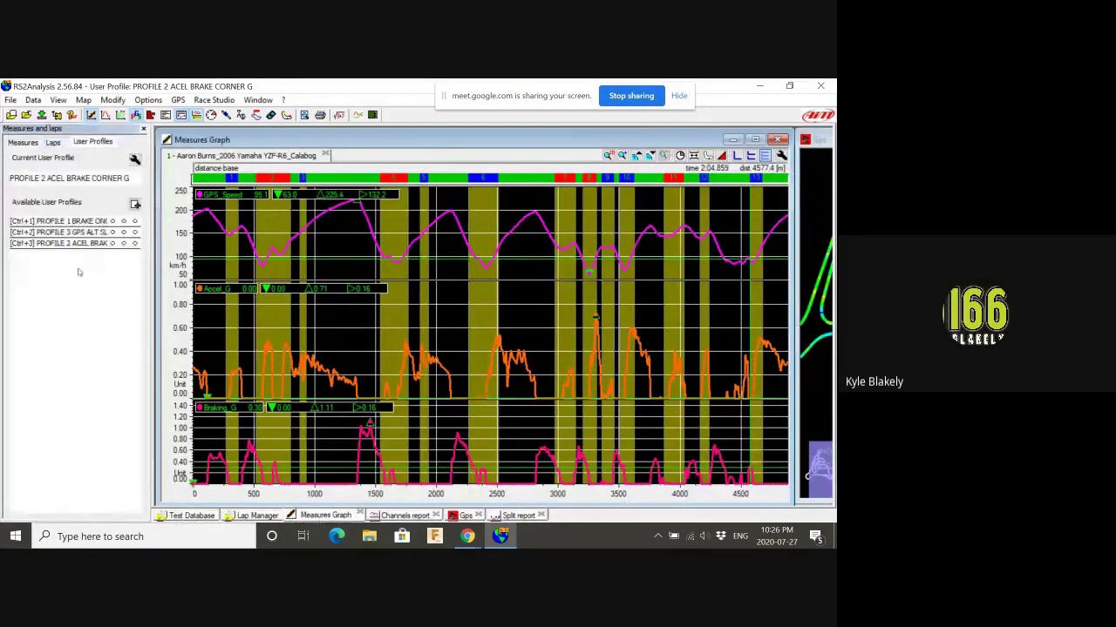
click(112, 221)
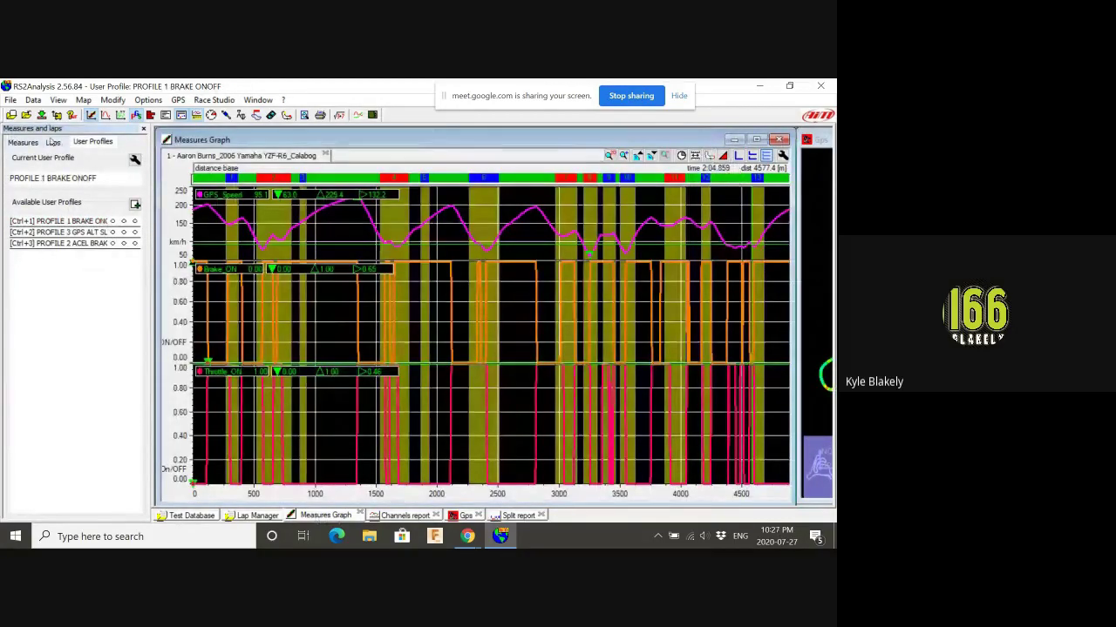
click(52, 142)
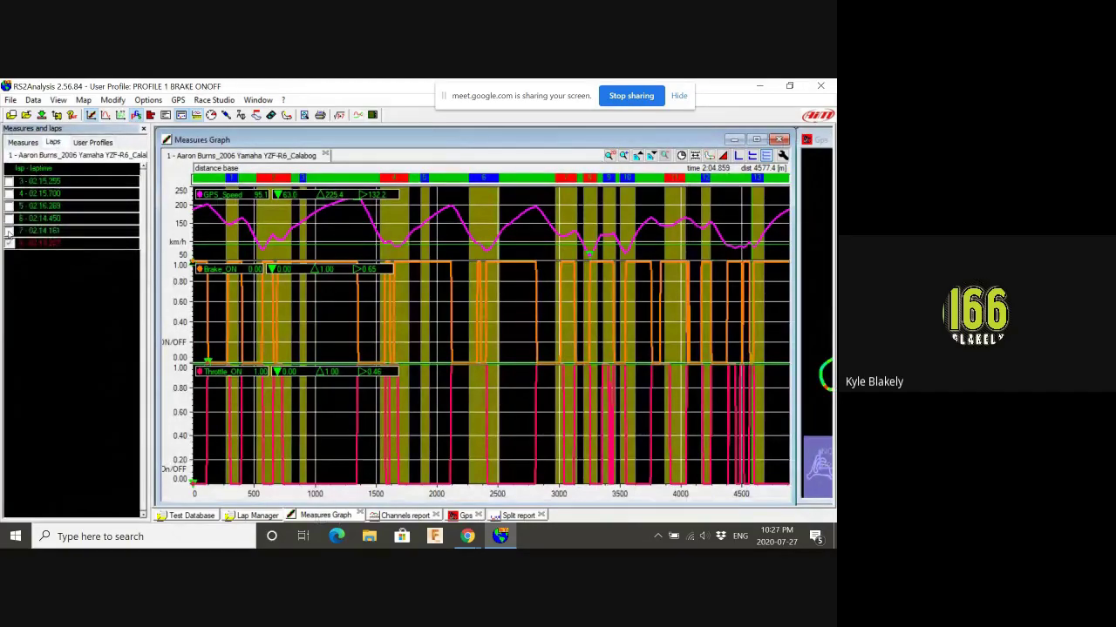
click(9, 231)
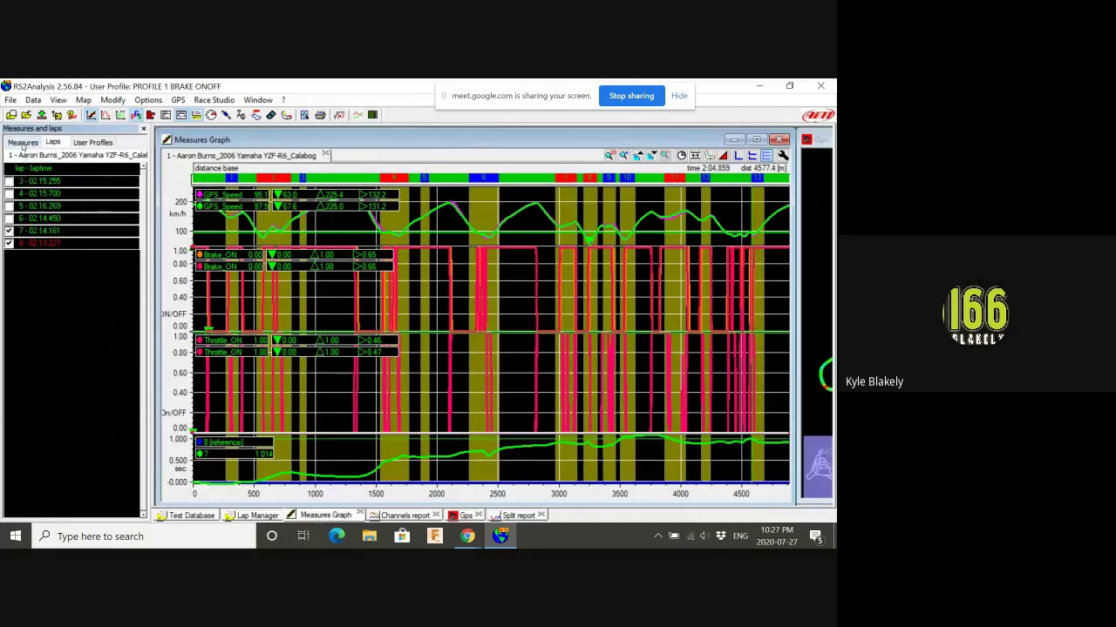
Step: Colour the speed, Brake_ON and Throttle_ON traces by lap instead of by channel
click(23, 143)
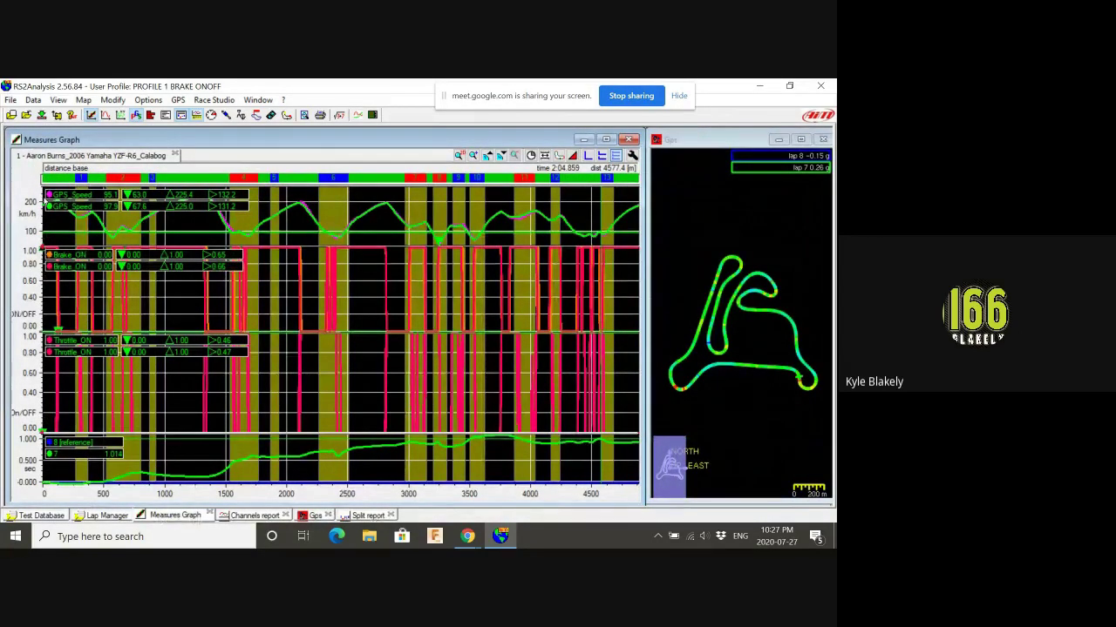
mouse_move(45, 202)
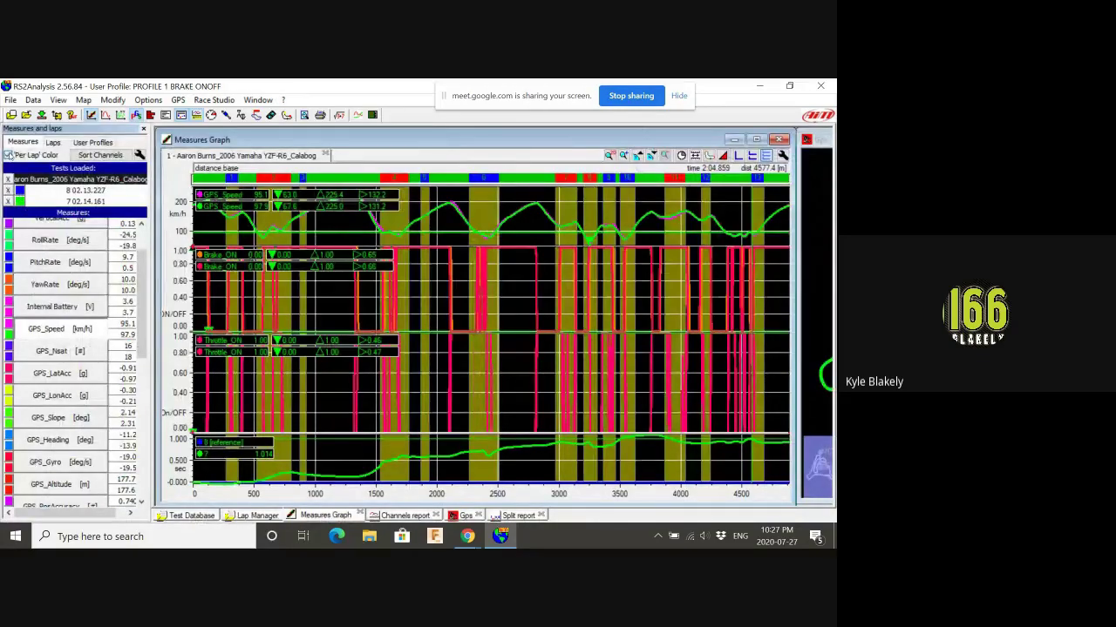
click(9, 155)
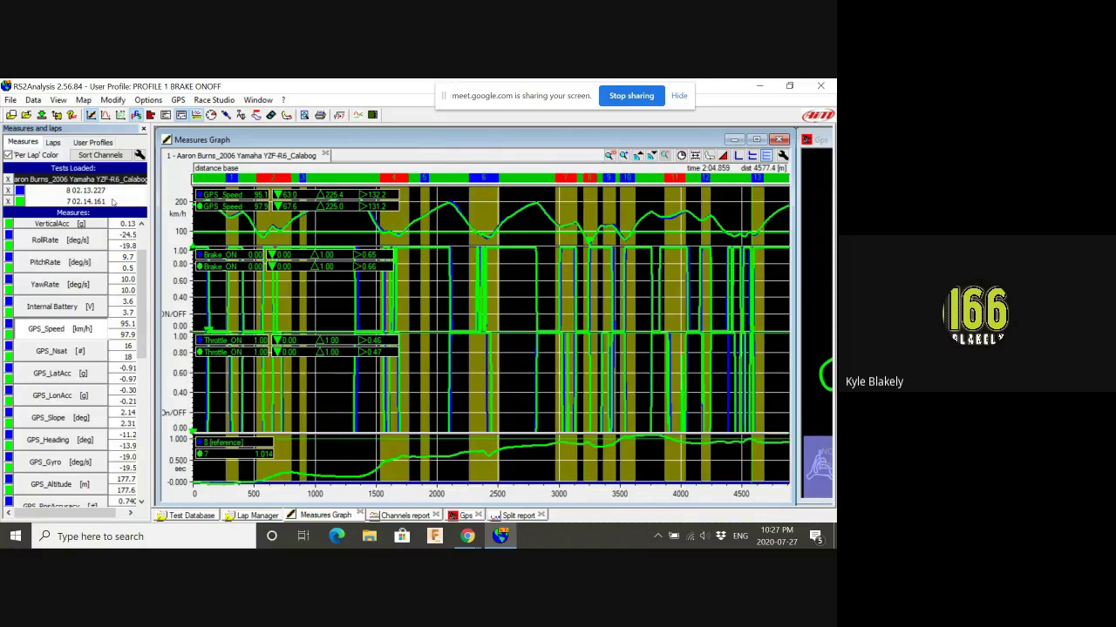
Step: Compare the Brake_ON and Throttle_ON traces of laps 7 and 8 from corner 11 to corner 13, and across the whole lap
key(F2)
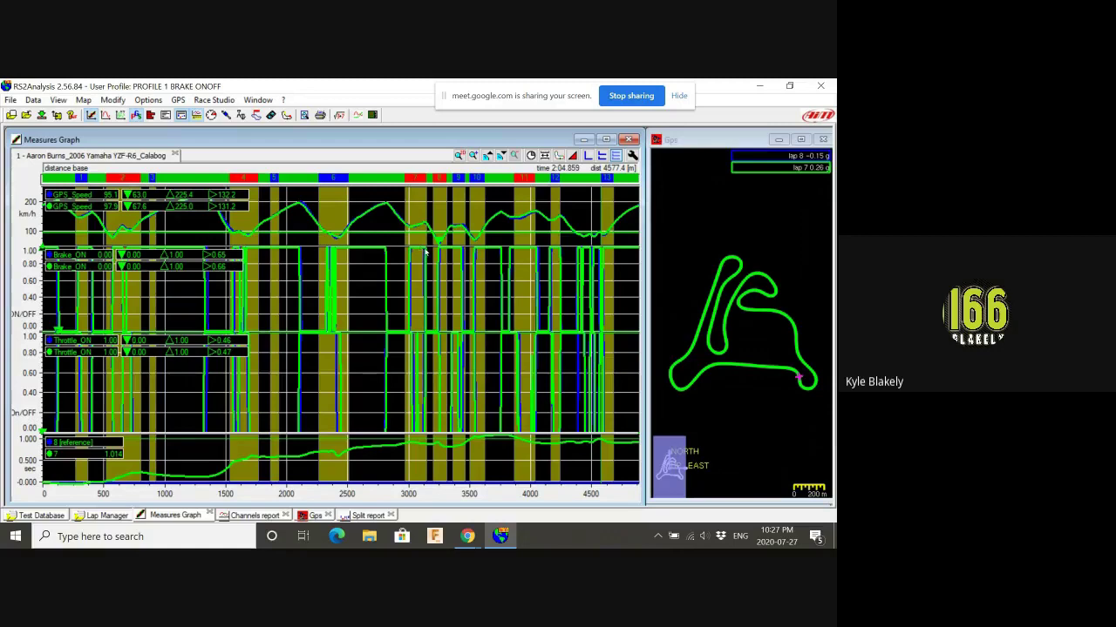
scroll(426, 252, up, 2)
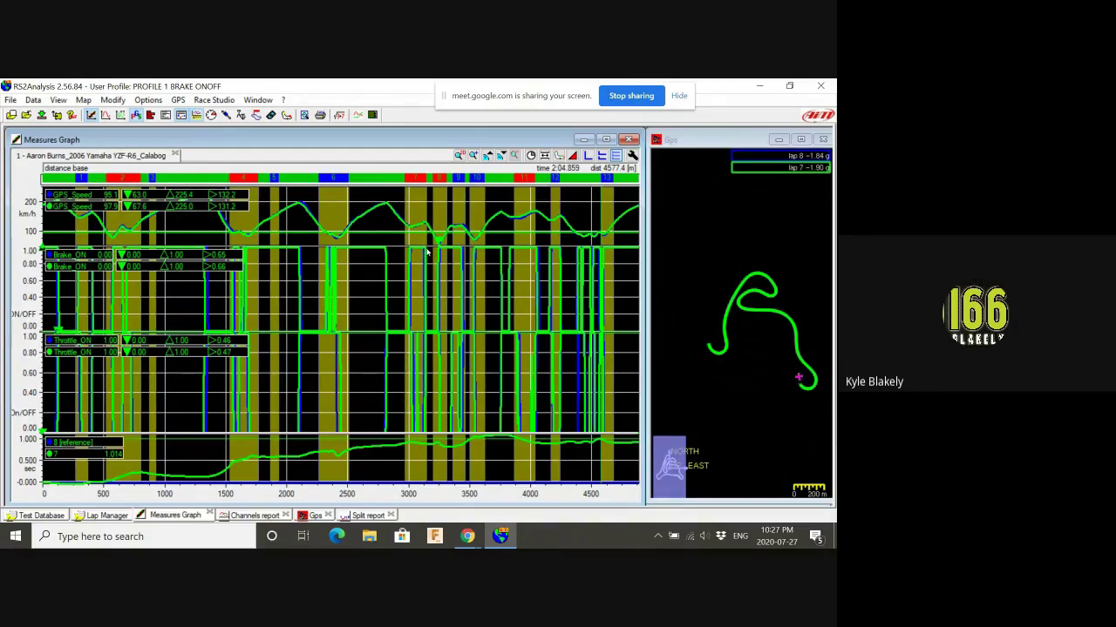
scroll(426, 253, up, 2)
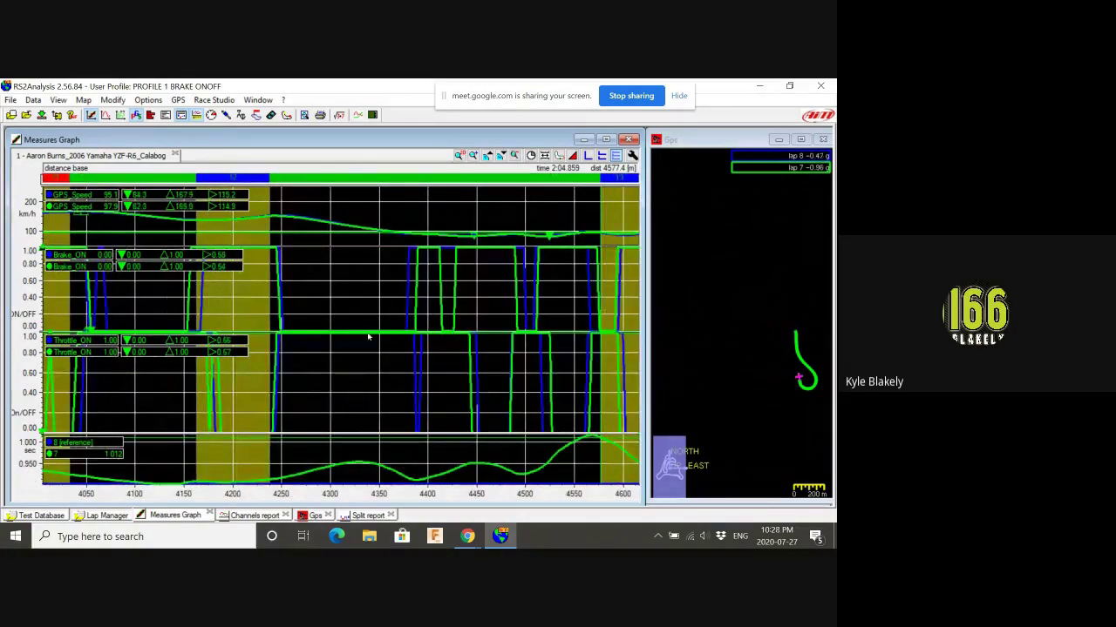
scroll(740, 357, down, 2)
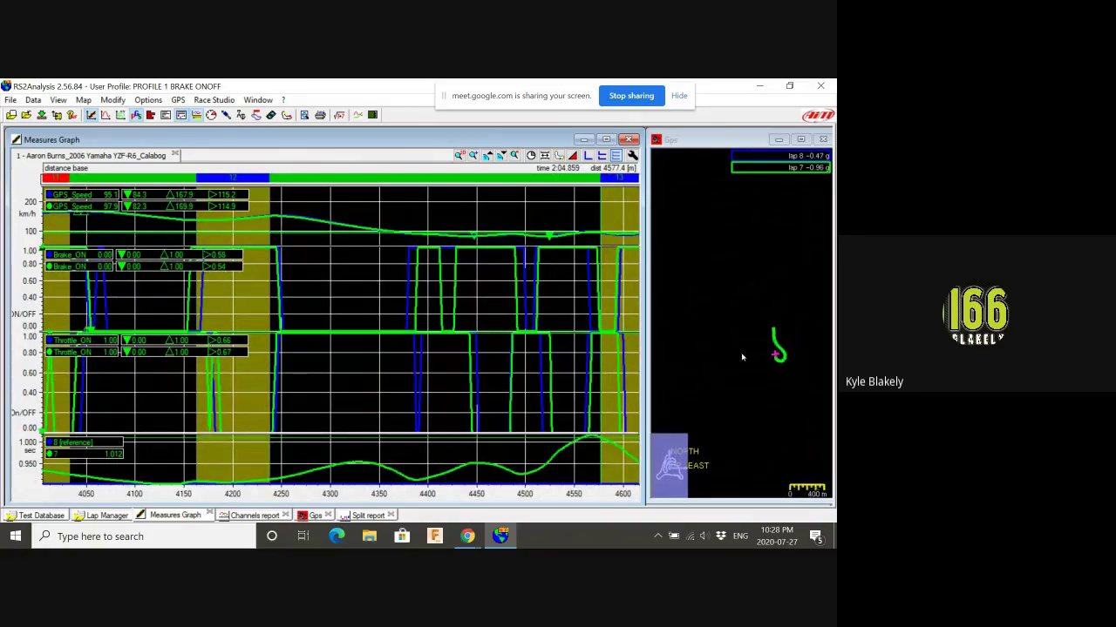
scroll(406, 291, down, 1)
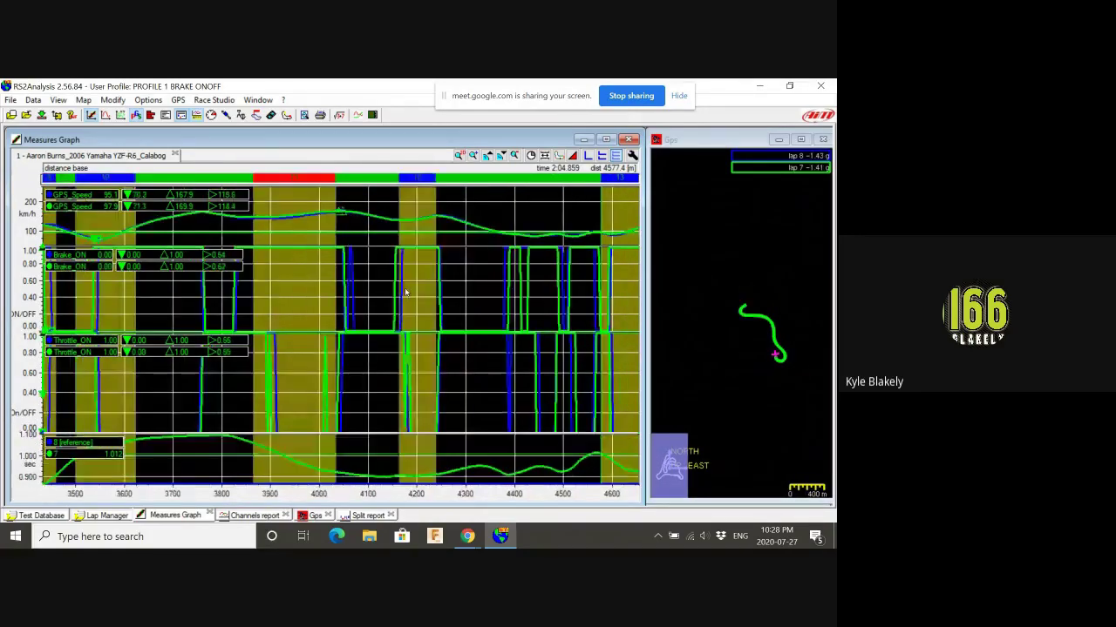
scroll(406, 291, down, 1)
scroll(412, 290, down, 1)
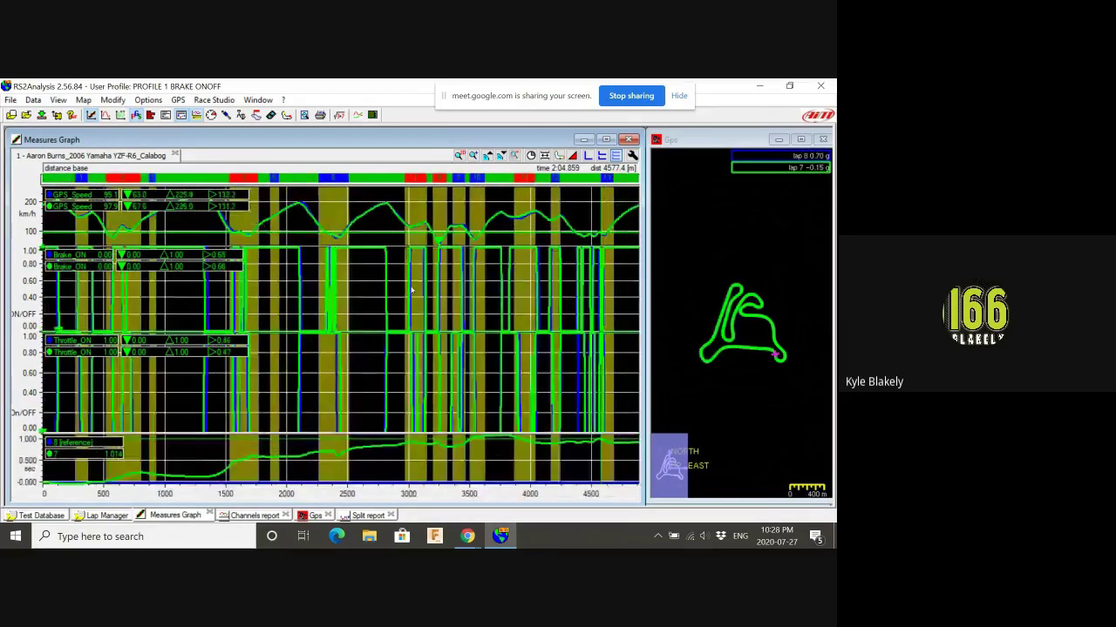
scroll(565, 305, up, 1)
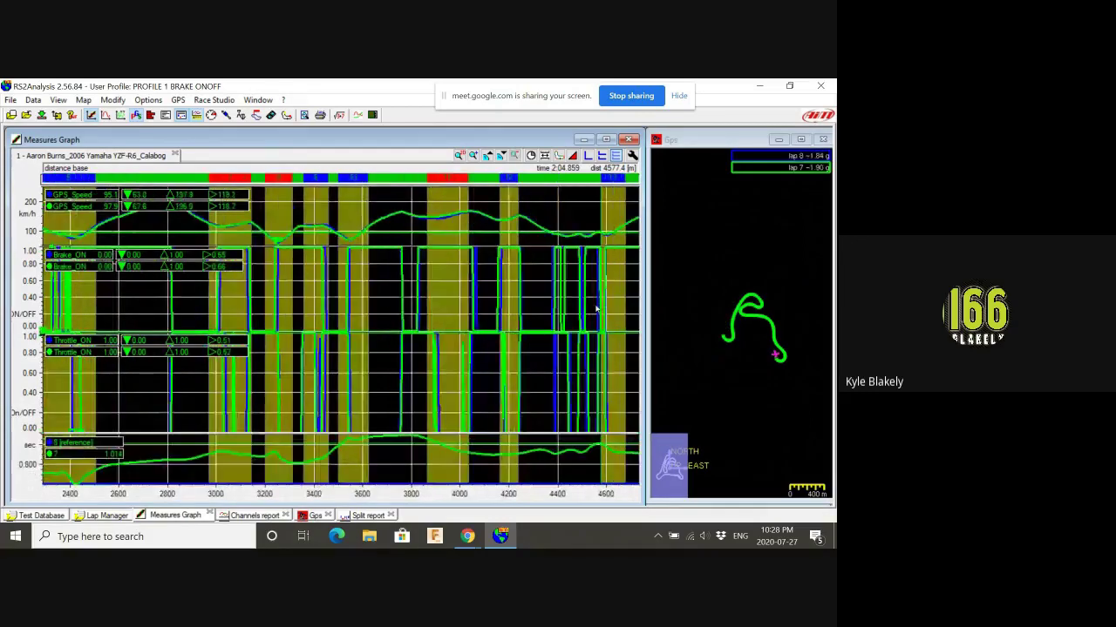
scroll(601, 311, up, 1)
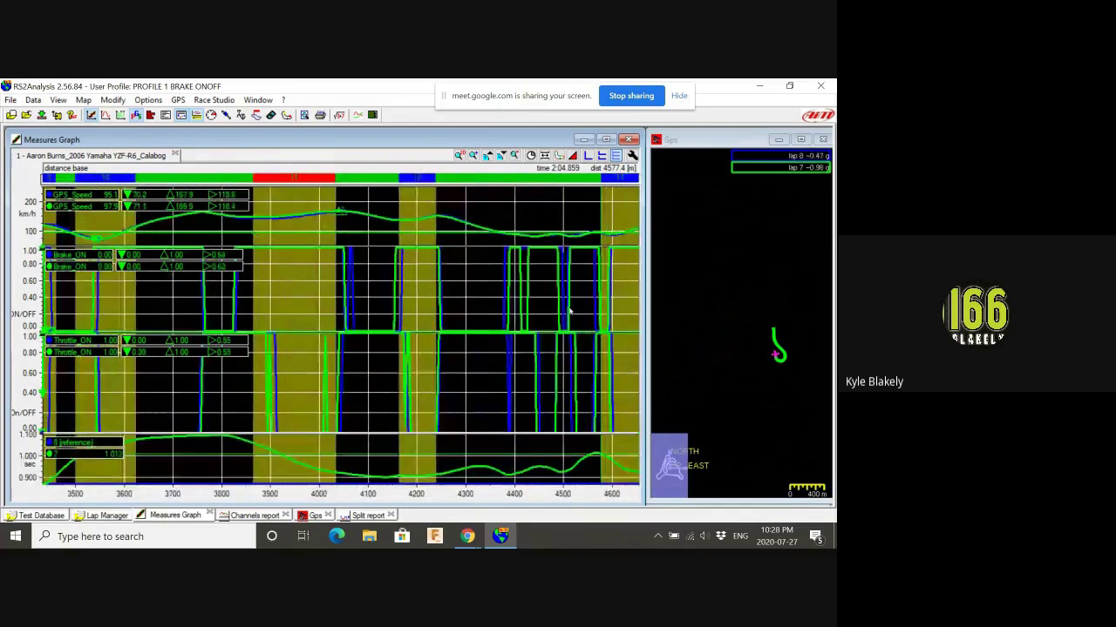
scroll(579, 310, up, 1)
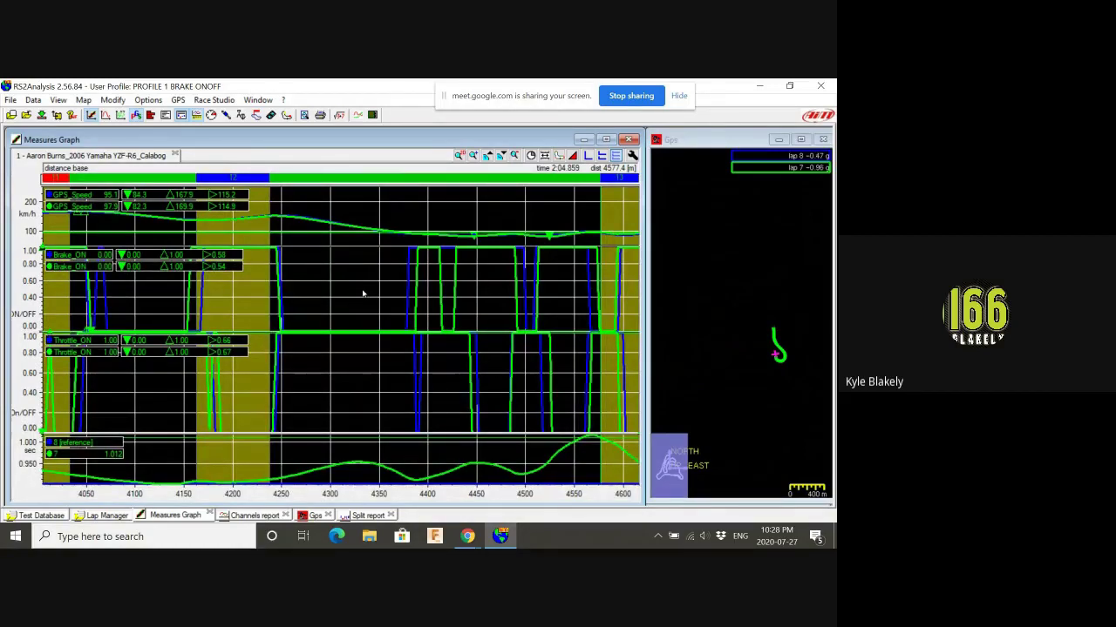
scroll(362, 294, down, 2)
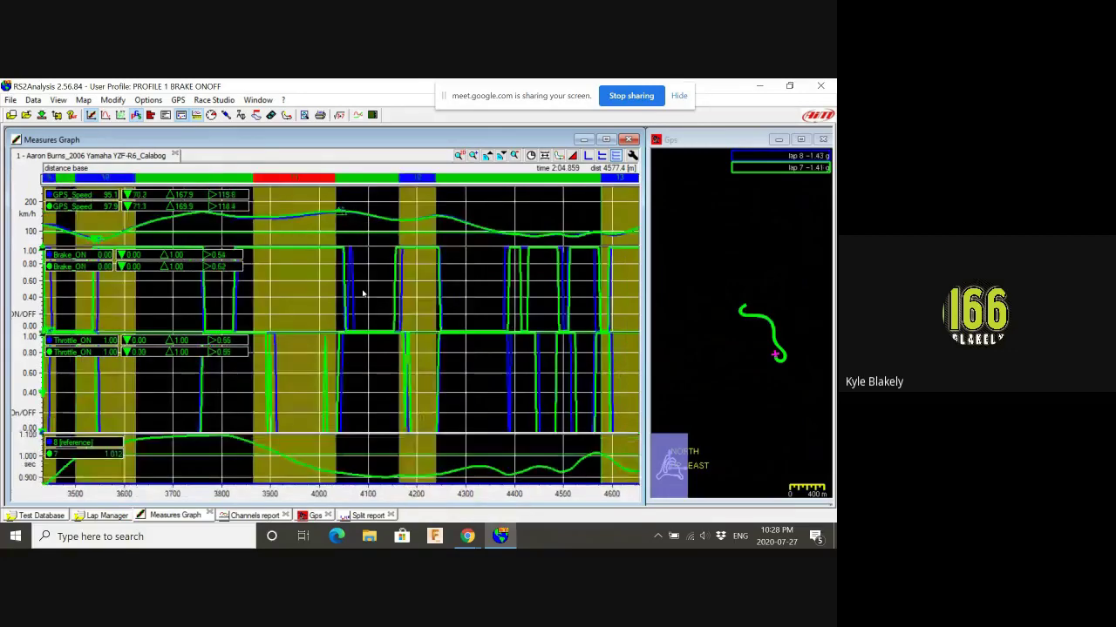
scroll(363, 293, down, 2)
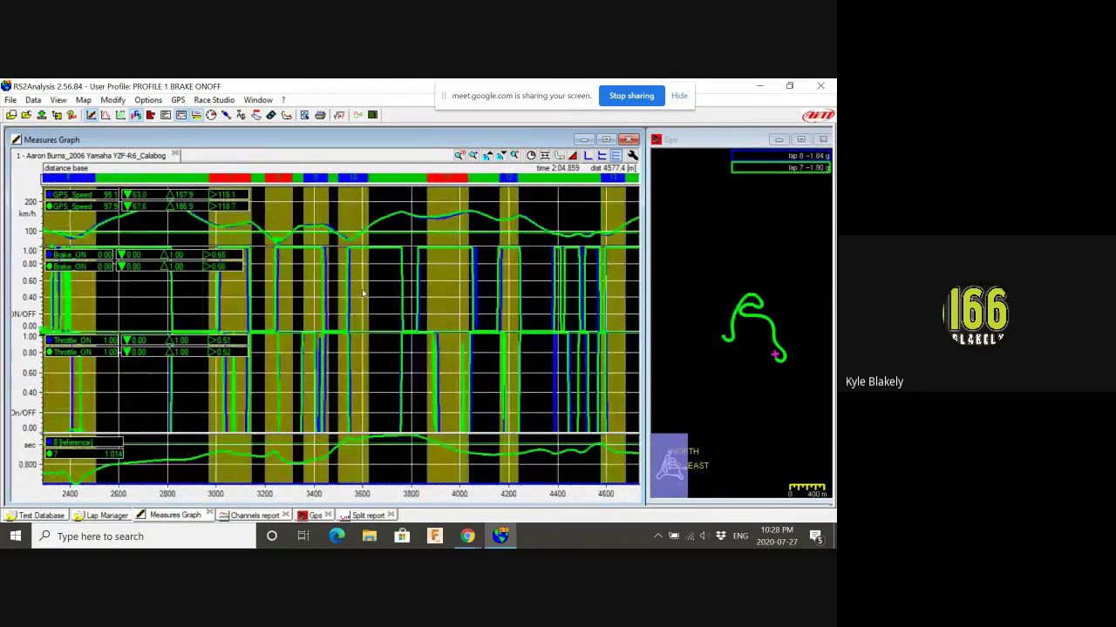
scroll(362, 293, down, 2)
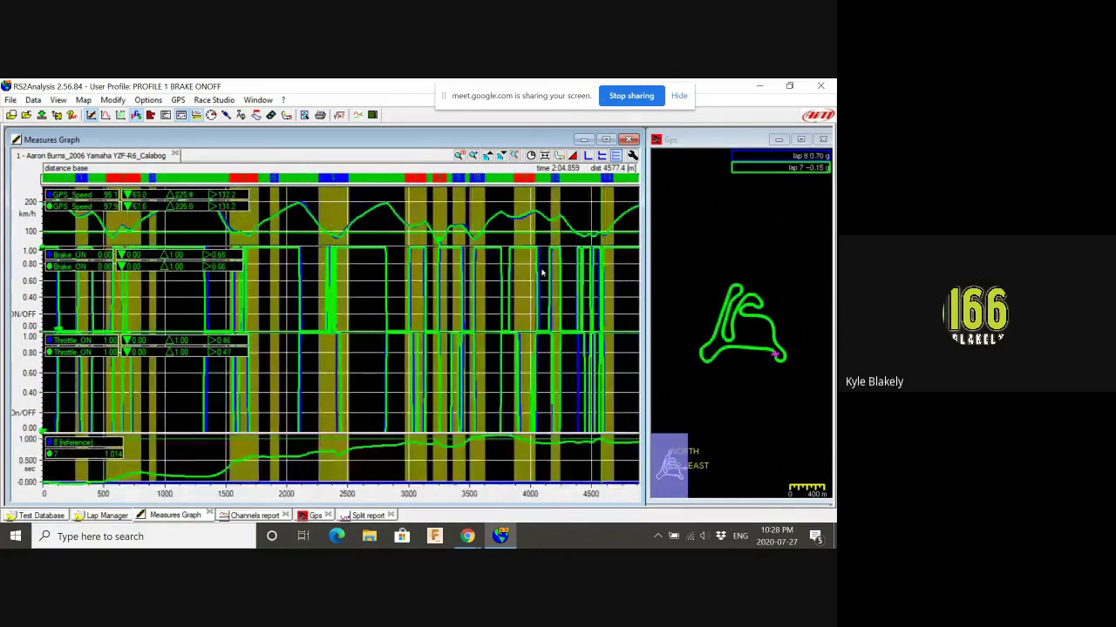
Step: Compare where laps 7 and 8 go off throttle and onto the brakes on the straight before corner 4
click(575, 217)
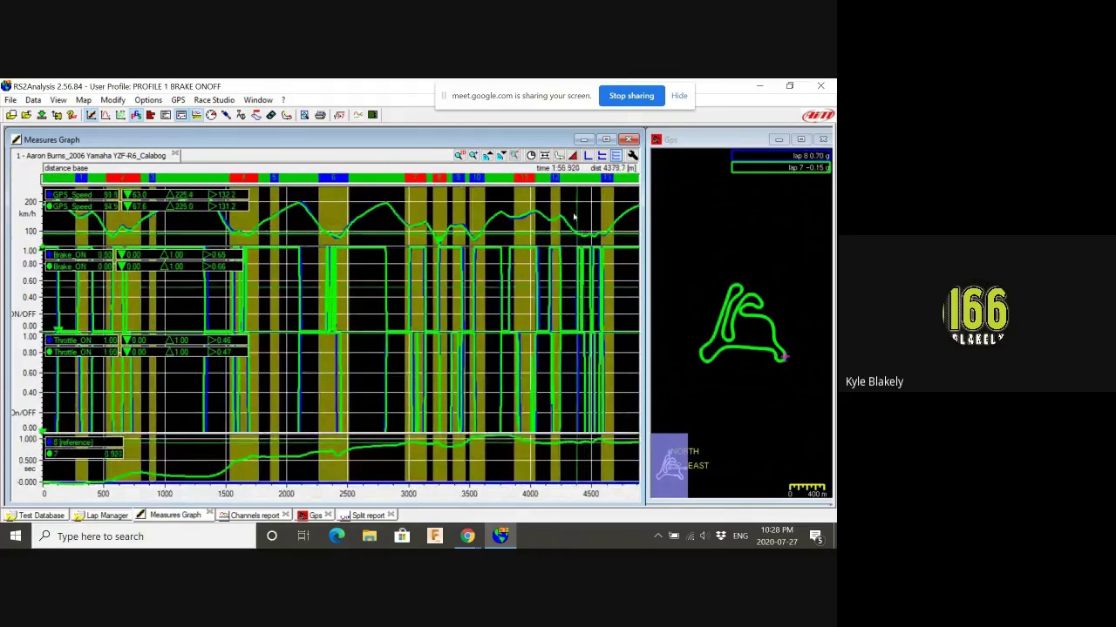
mouse_move(573, 217)
mouse_down()
mouse_move(424, 237)
mouse_move(342, 223)
mouse_move(277, 248)
mouse_move(201, 241)
mouse_move(209, 237)
mouse_up()
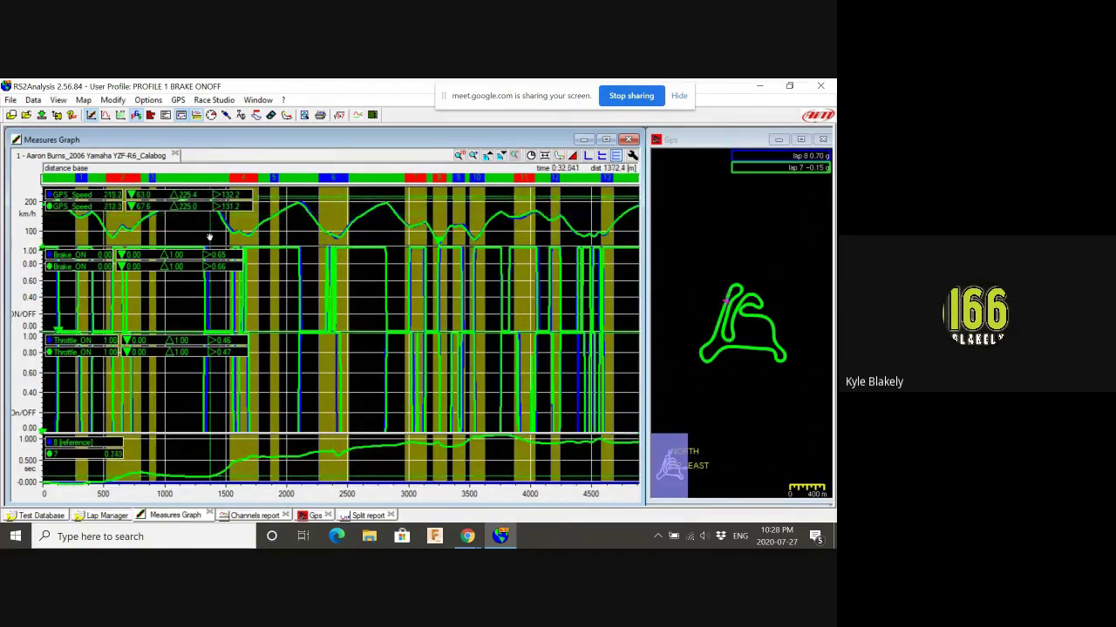
scroll(209, 247, up, 3)
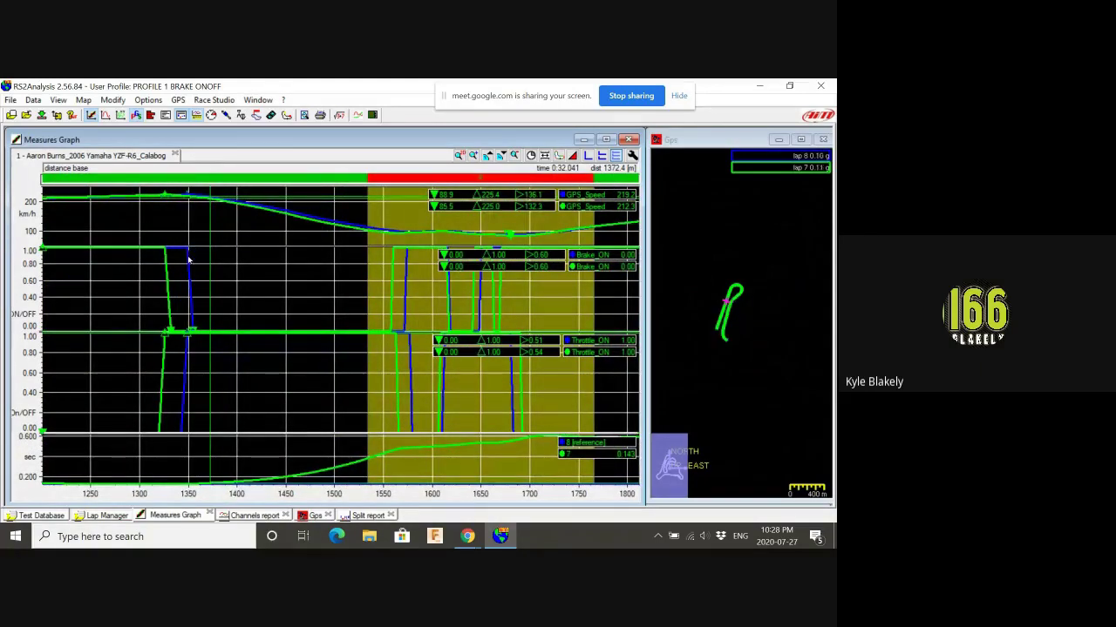
scroll(188, 255, down, 2)
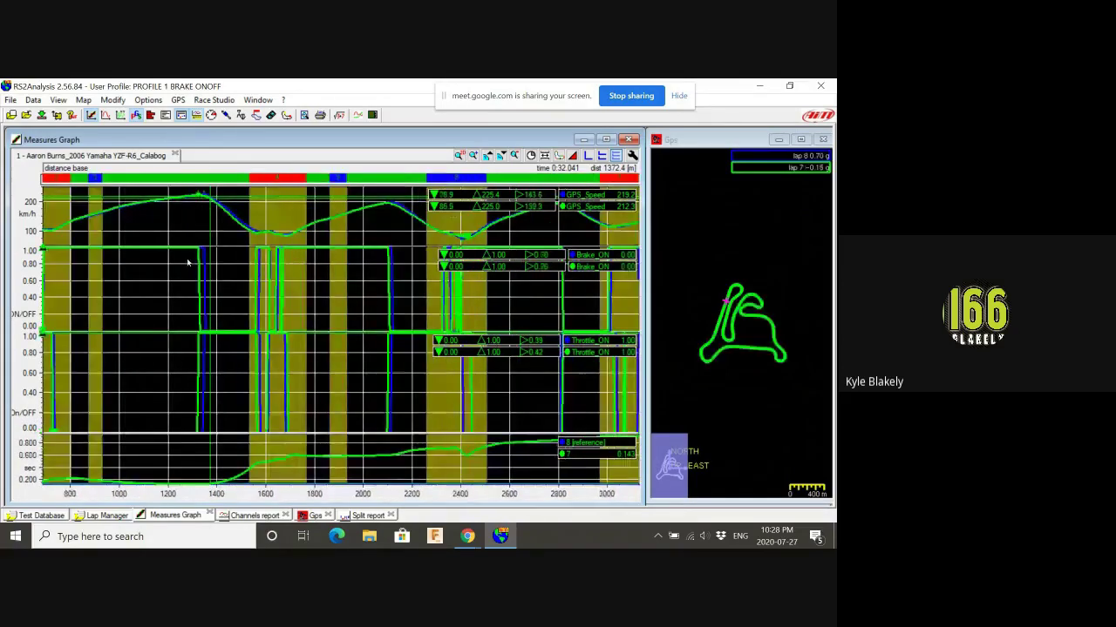
Step: Show the graph split by split and compare where laps 7 and 8 brake and release throttle on the approach to corner 1
scroll(193, 263, up, 3)
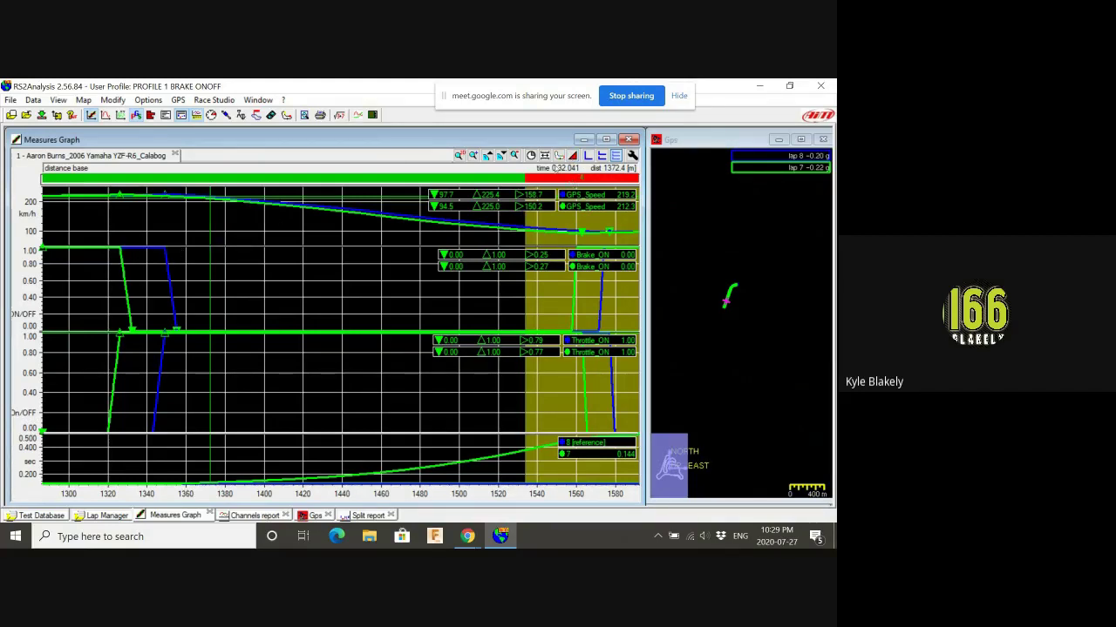
click(545, 156)
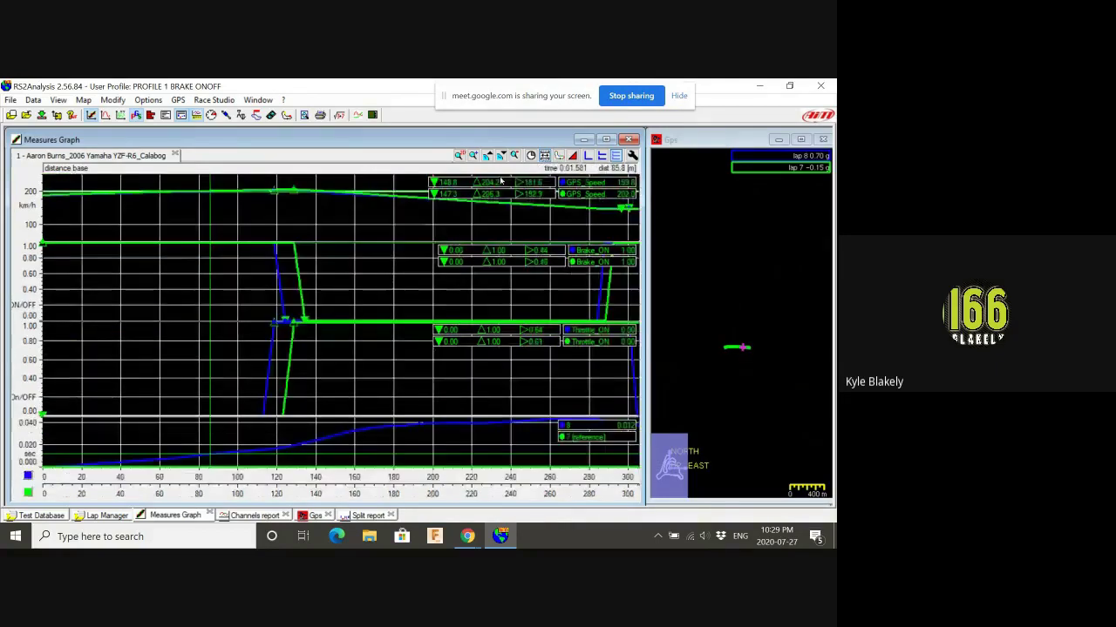
click(284, 268)
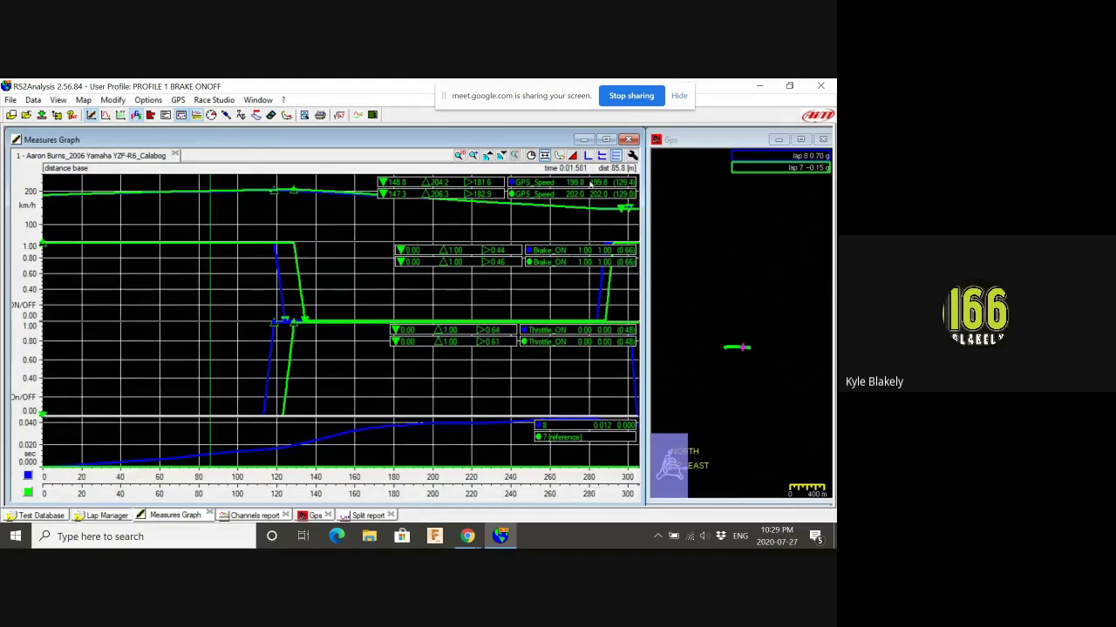
click(274, 248)
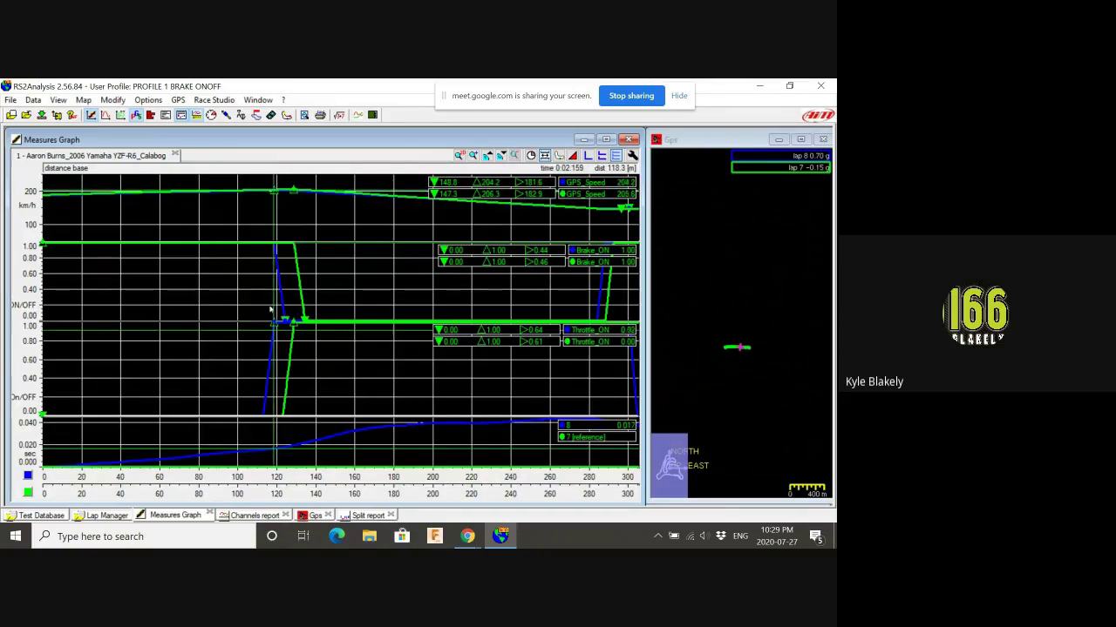
click(295, 249)
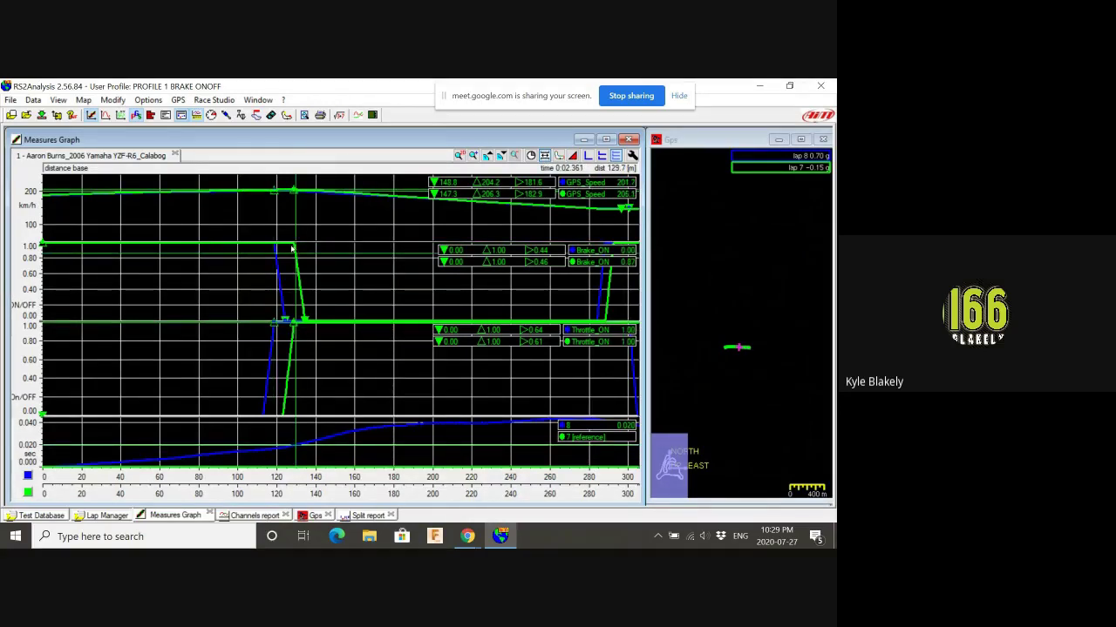
click(276, 267)
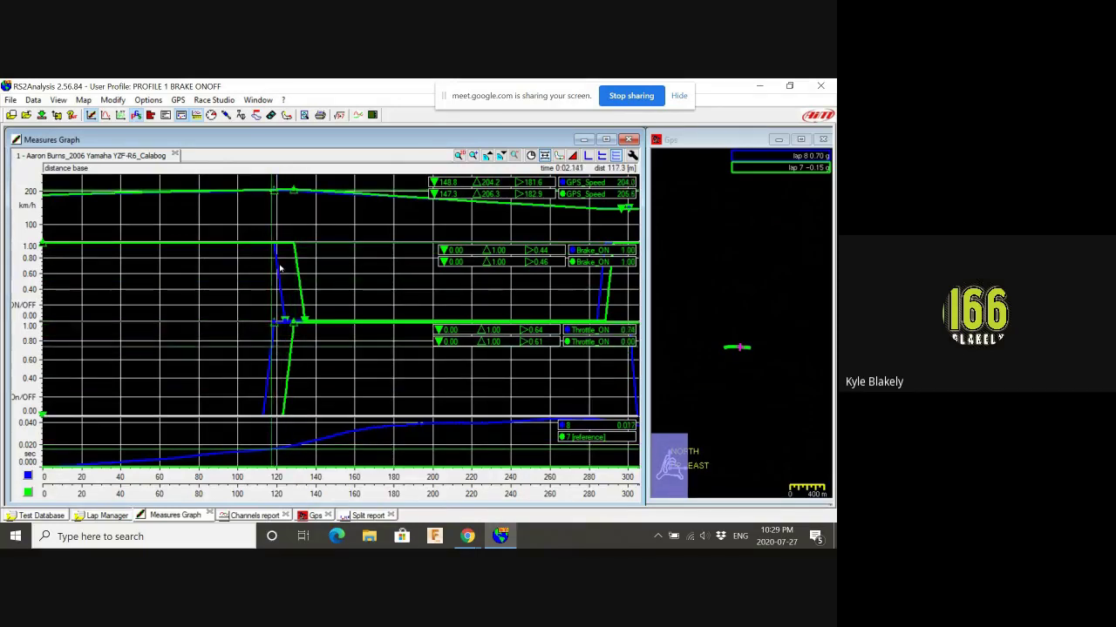
click(279, 267)
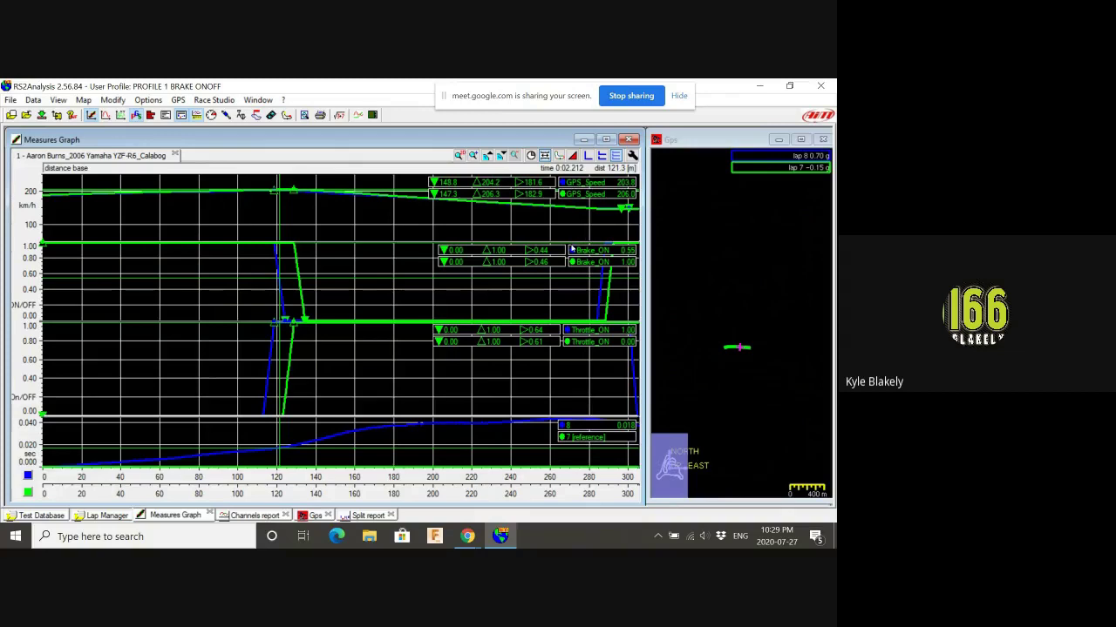
Step: Turn off per-lap colouring and load the user profile PROFILE 2 ACEL BRAKE CORNER G
key(F4)
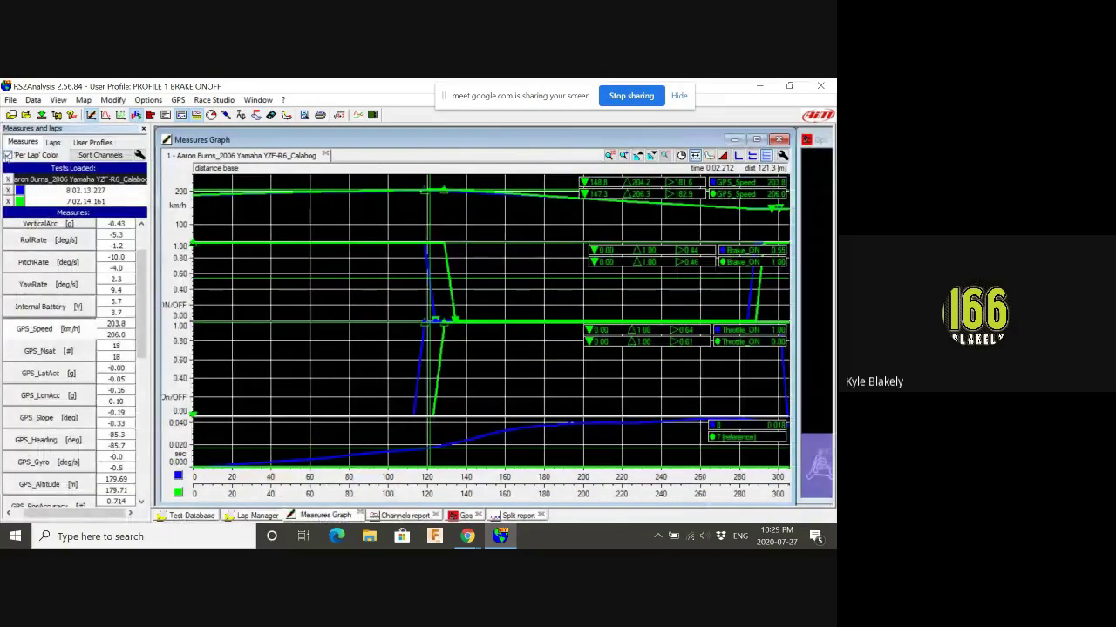
click(7, 155)
click(7, 155)
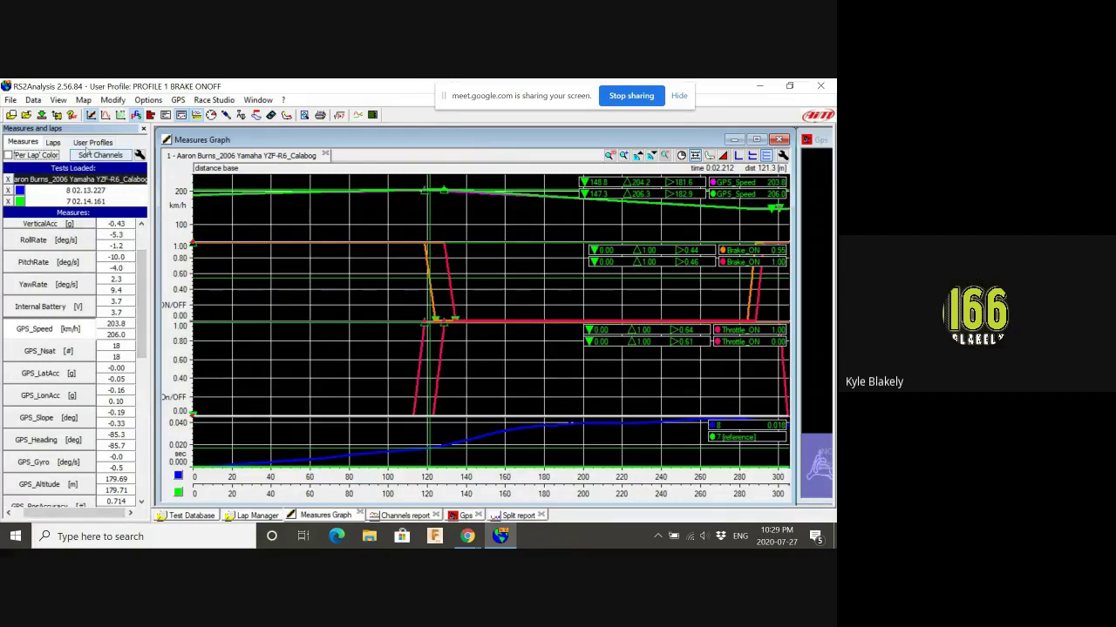
click(93, 142)
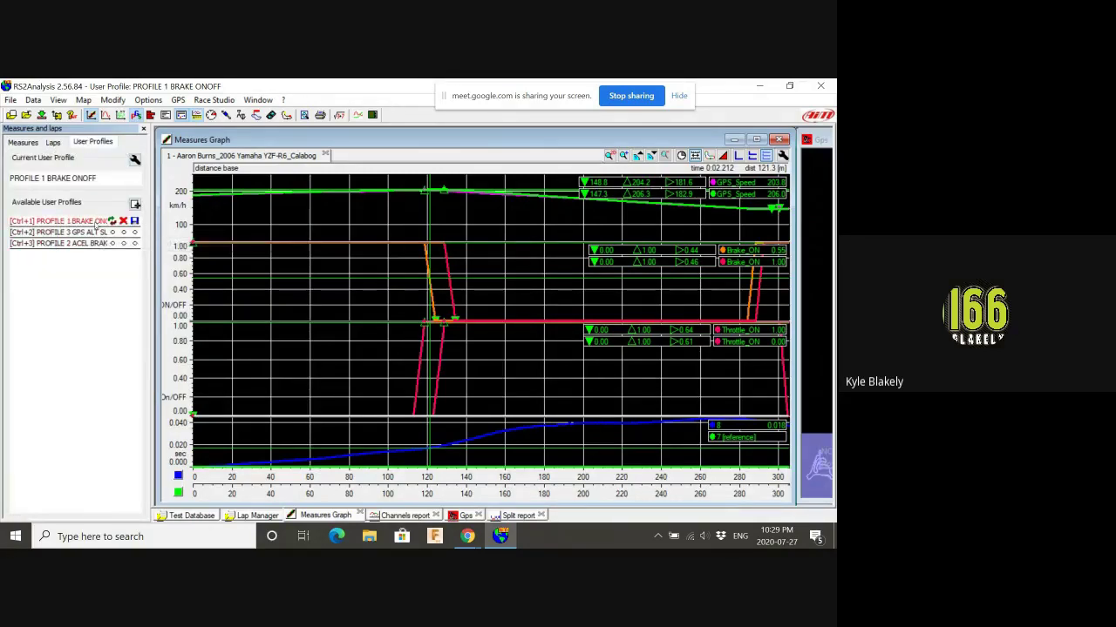
click(111, 243)
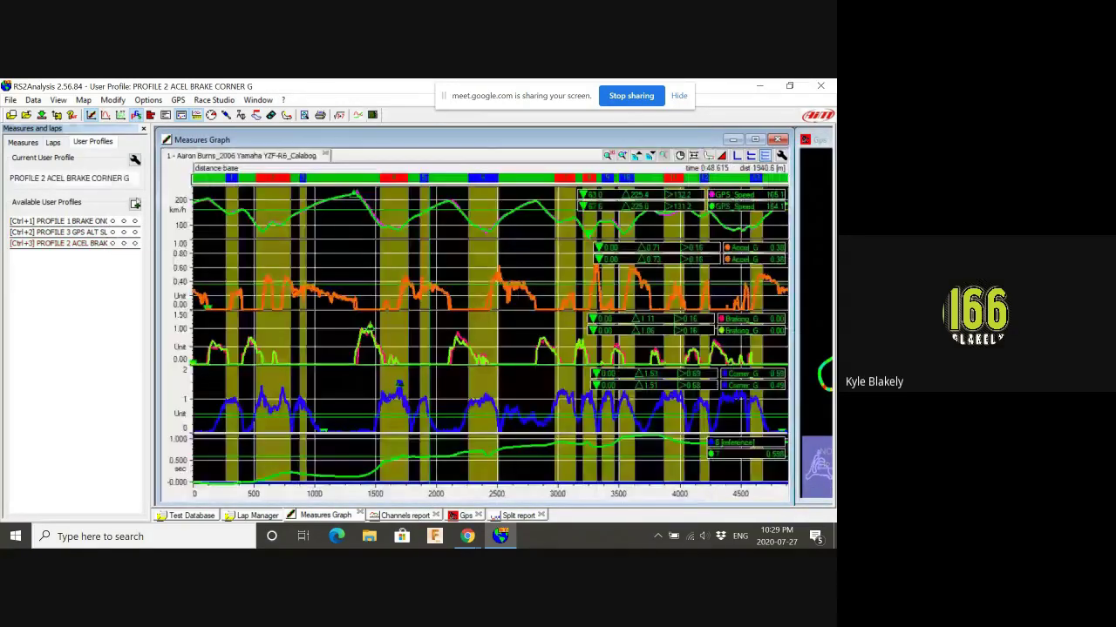
Step: Remove lap 7 from the comparison so only lap 8 is plotted
click(22, 142)
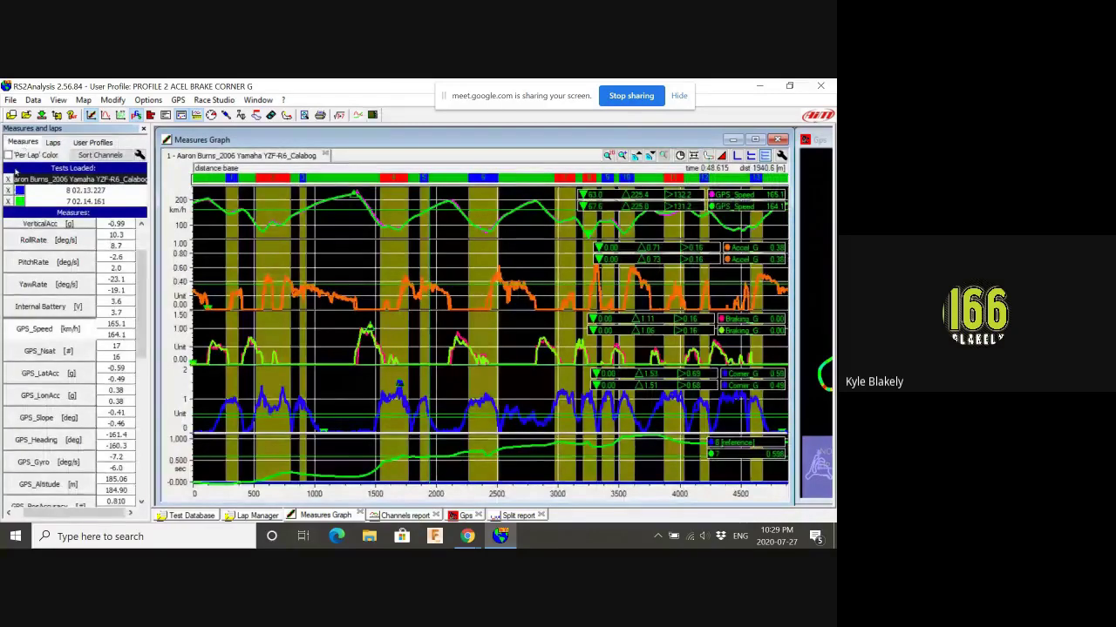
click(53, 142)
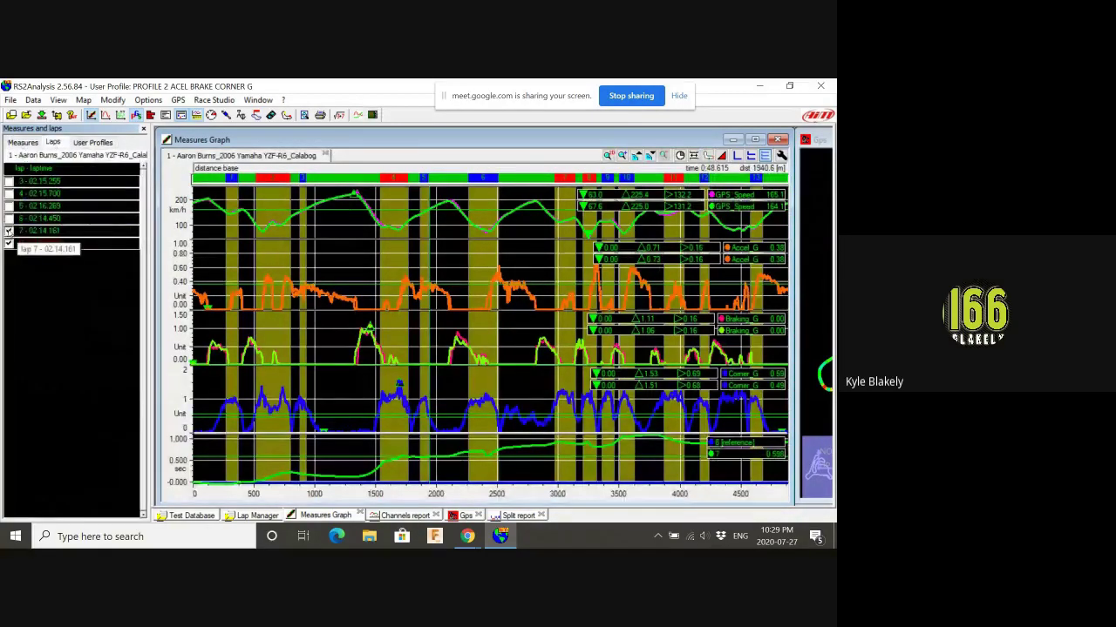
click(9, 230)
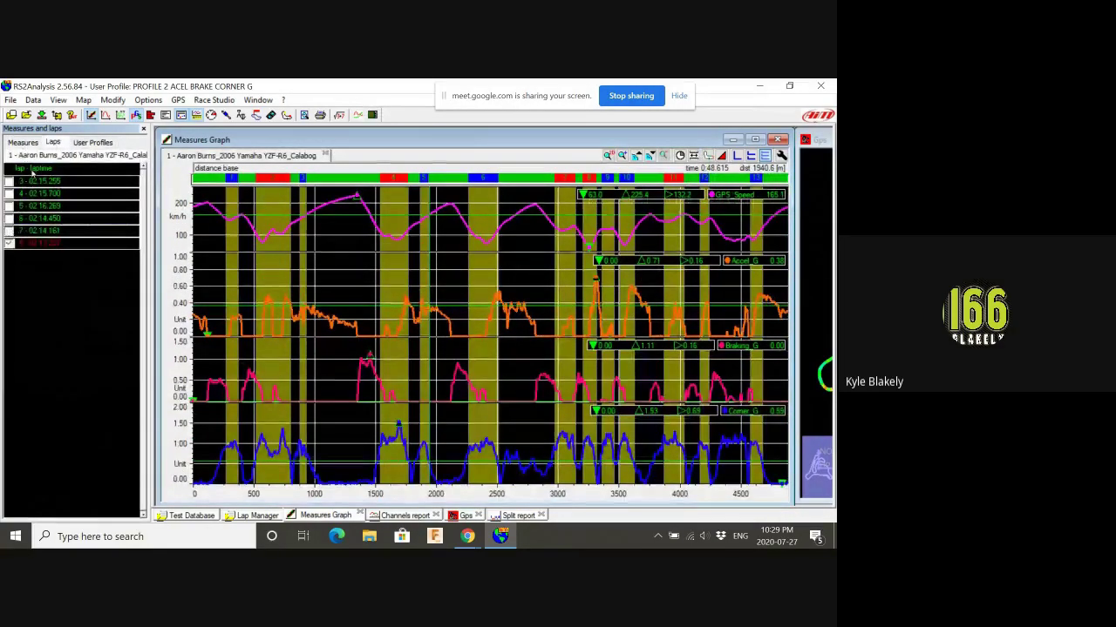
click(22, 142)
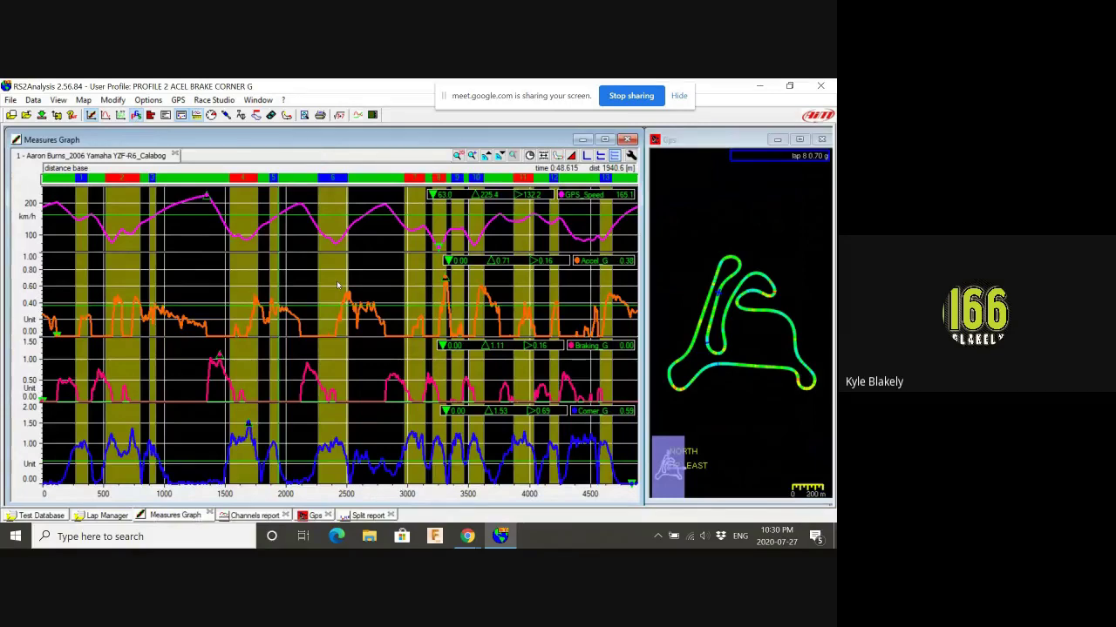
key(F2)
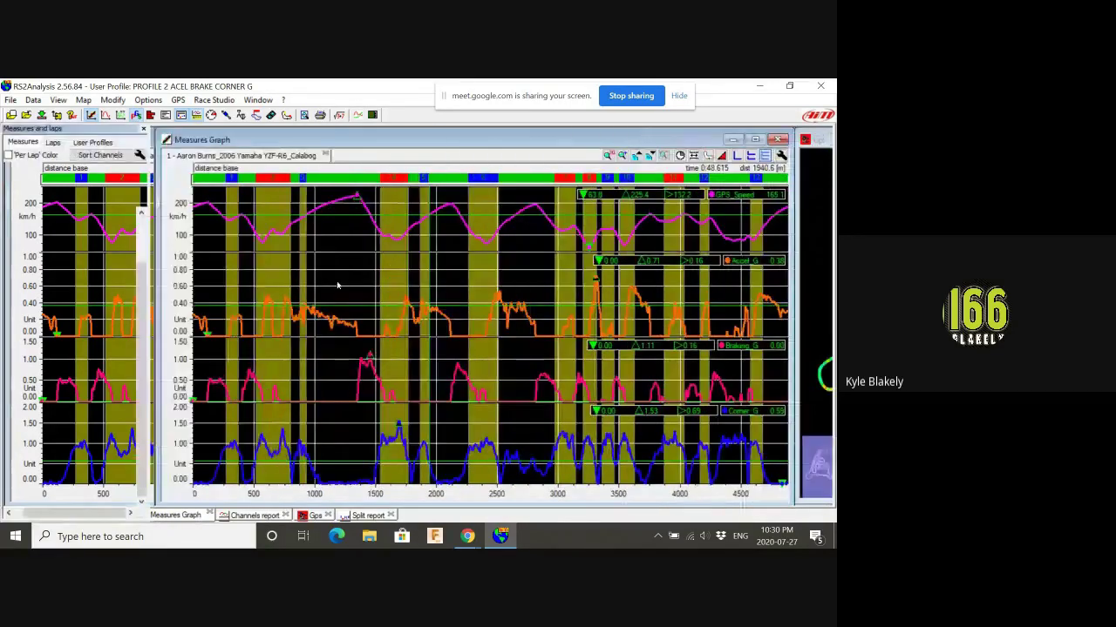
click(53, 142)
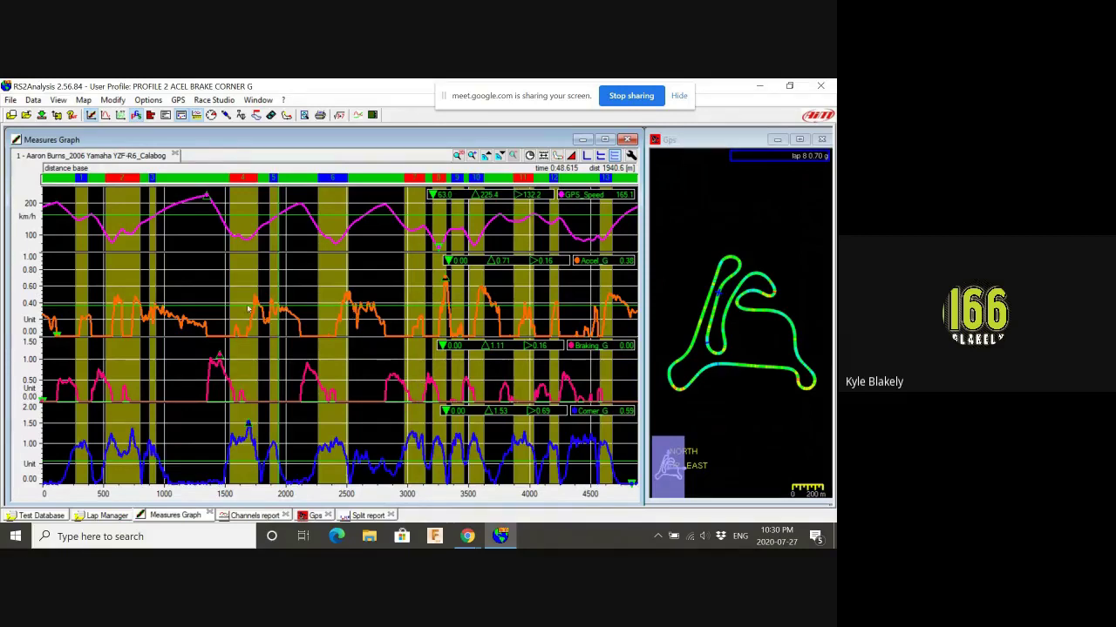
Step: Examine lap 8's Accel_G trace on the exit of corner 6 and along the straight that follows, locating it on the GPS map
click(349, 300)
drag(352, 300, 378, 312)
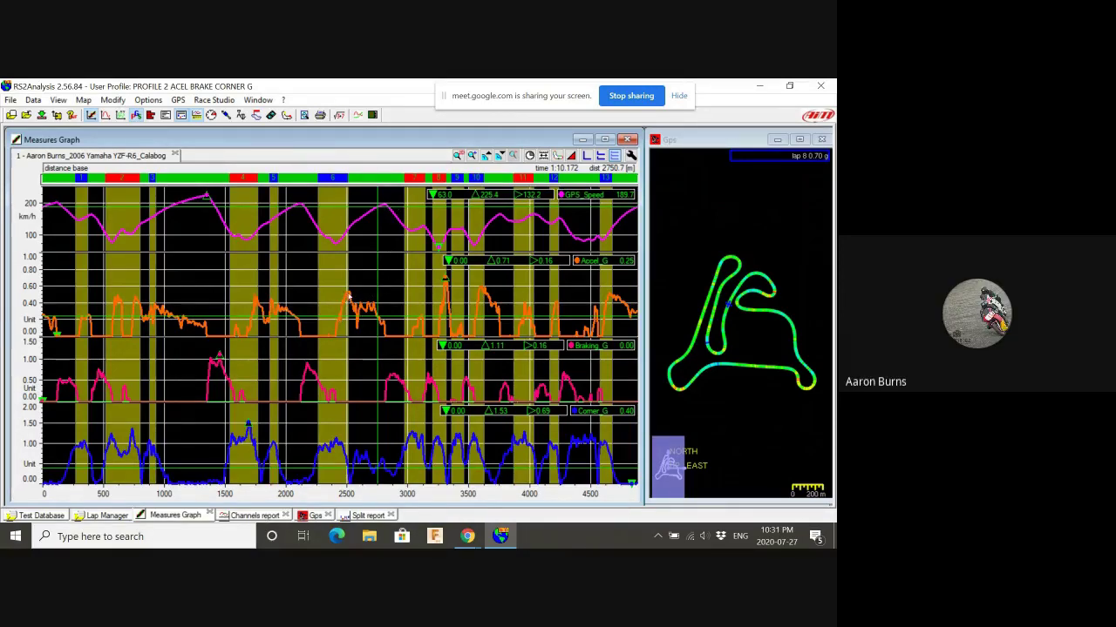
click(375, 298)
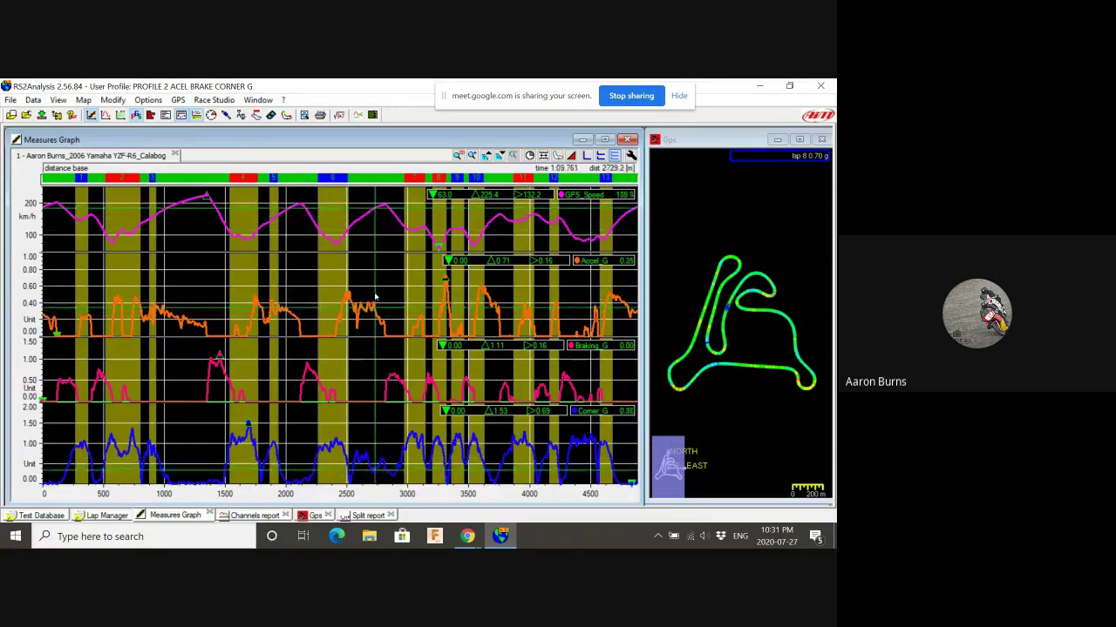
drag(375, 298, 359, 304)
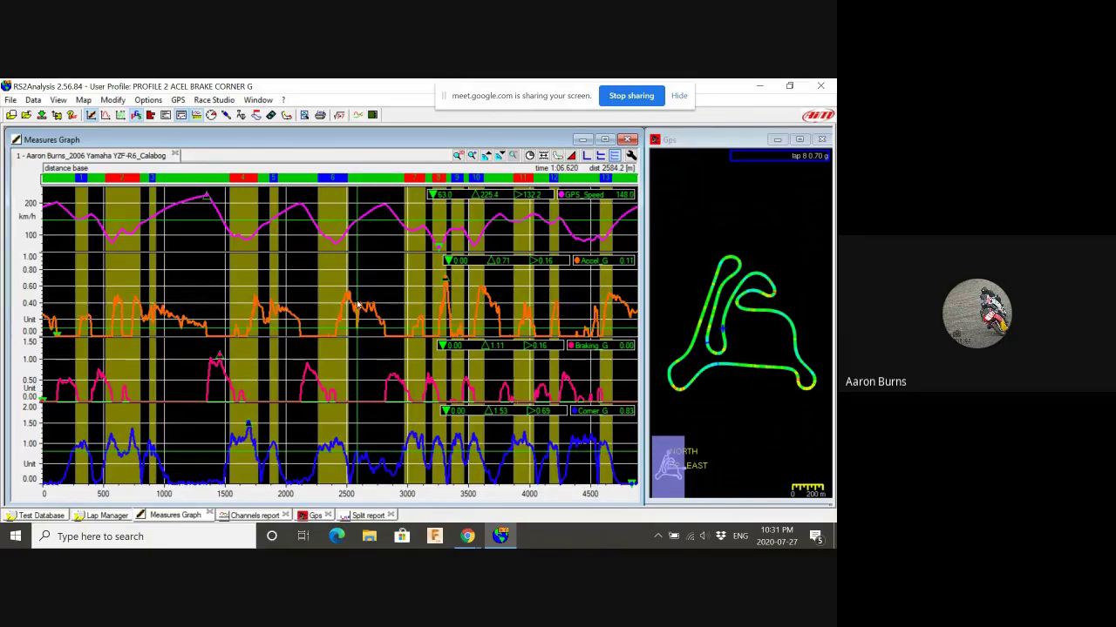
drag(357, 304, 375, 310)
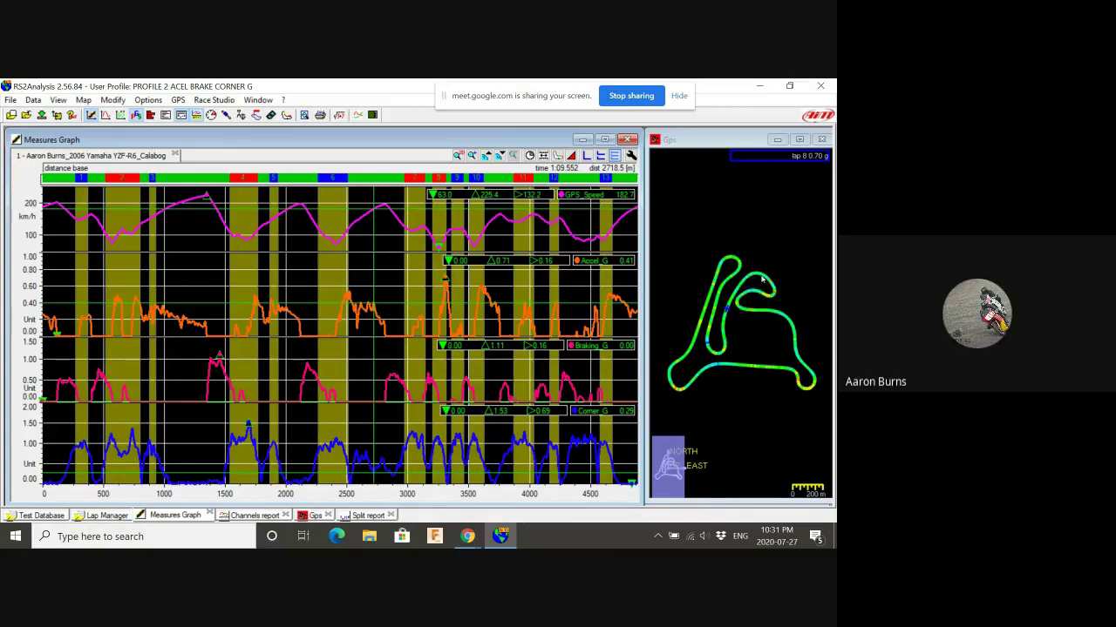
mouse_move(775, 297)
Step: Load the user profile PROFILE 3 GPS ALT SLOPE LEAN
key(space)
click(94, 142)
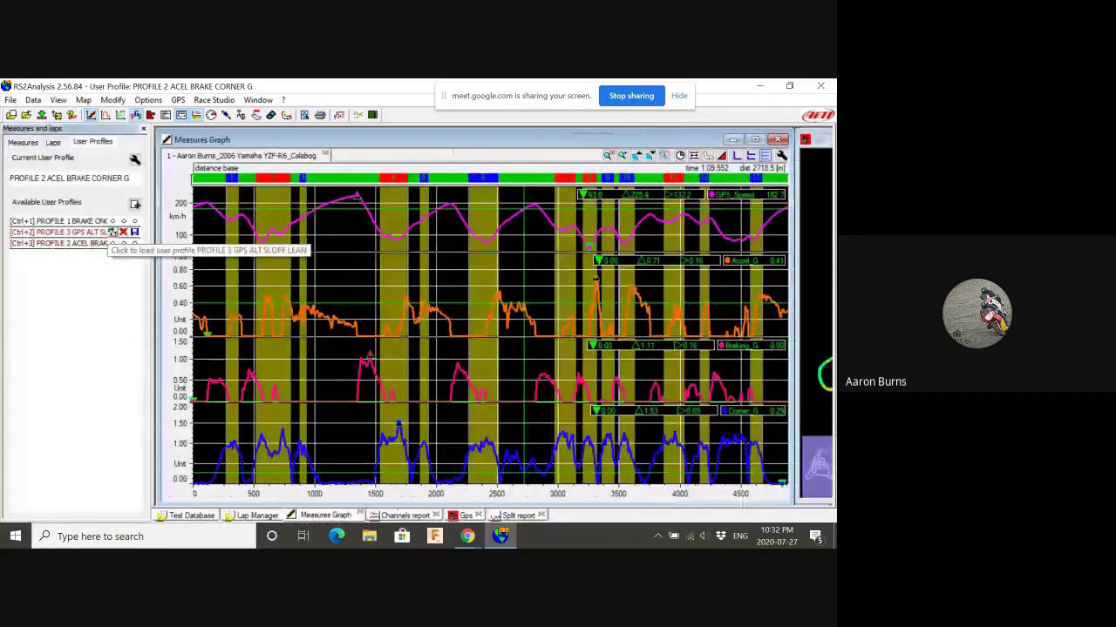
click(112, 232)
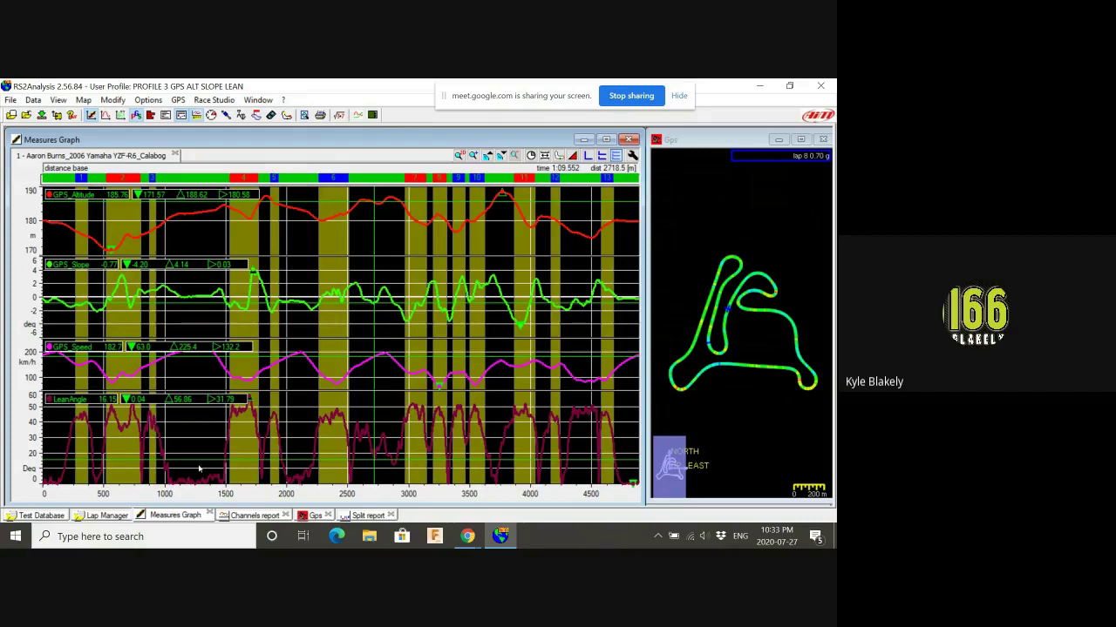
Step: Review the times of laps 3 to 8 in the maximized lap manager and return to the measures graph
click(101, 515)
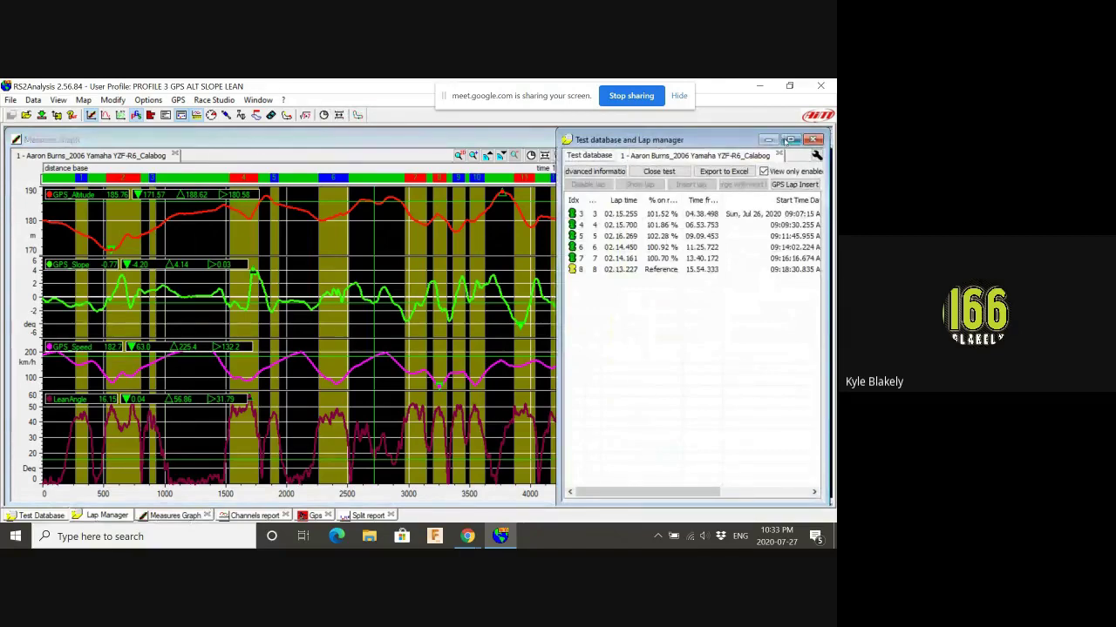
click(789, 140)
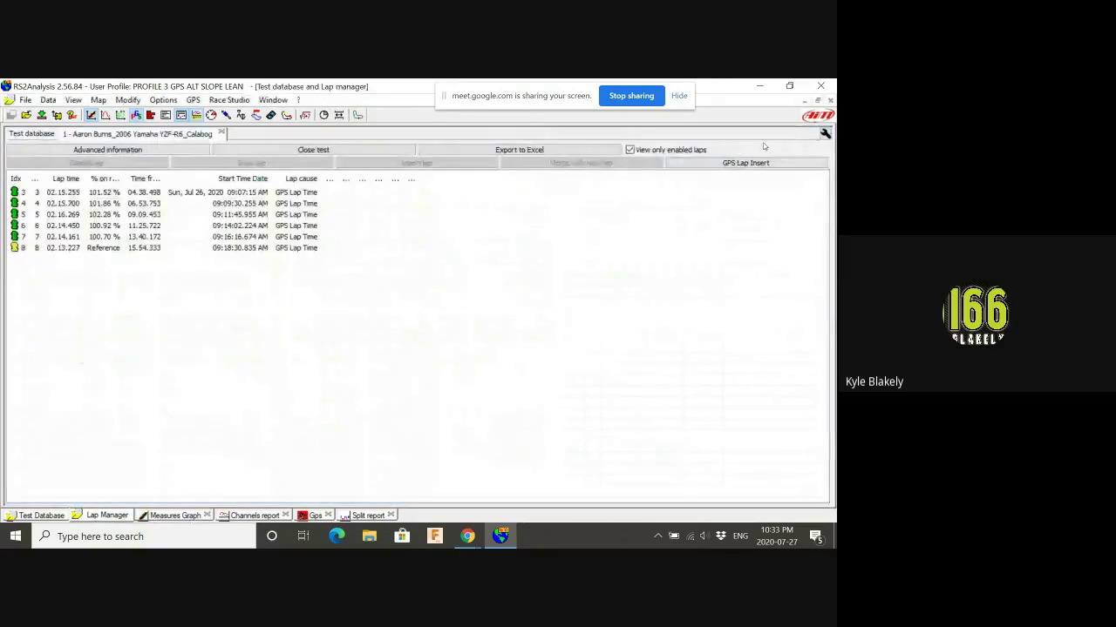
click(807, 104)
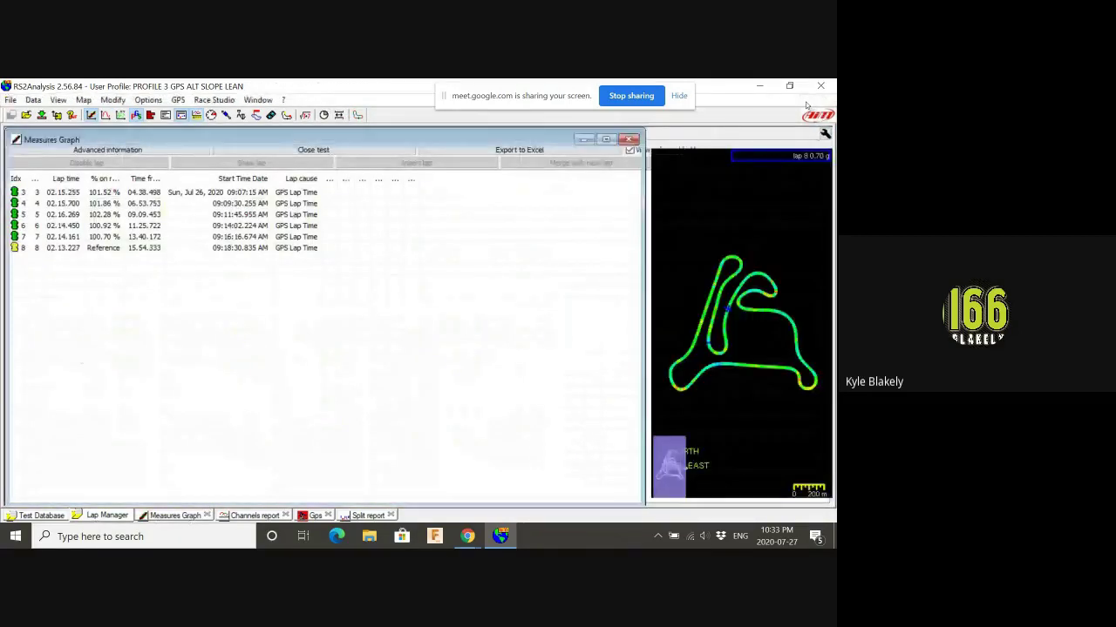
click(175, 515)
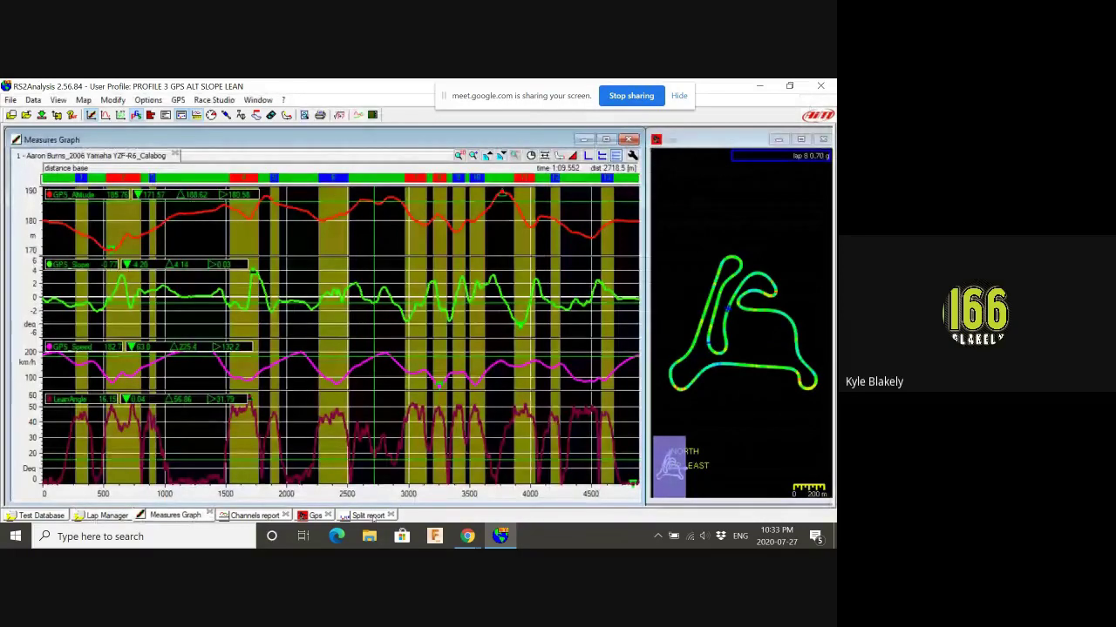
Step: Review the split times, theoretical best lap and best rolling lap in the maximized split report, and restore the report window
click(368, 515)
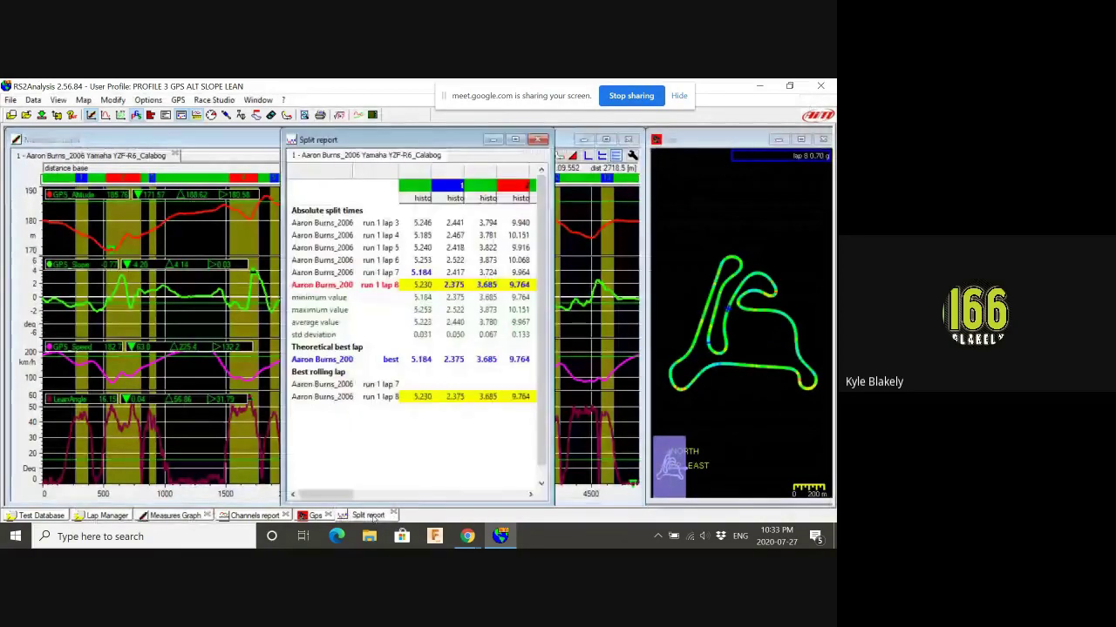
click(515, 140)
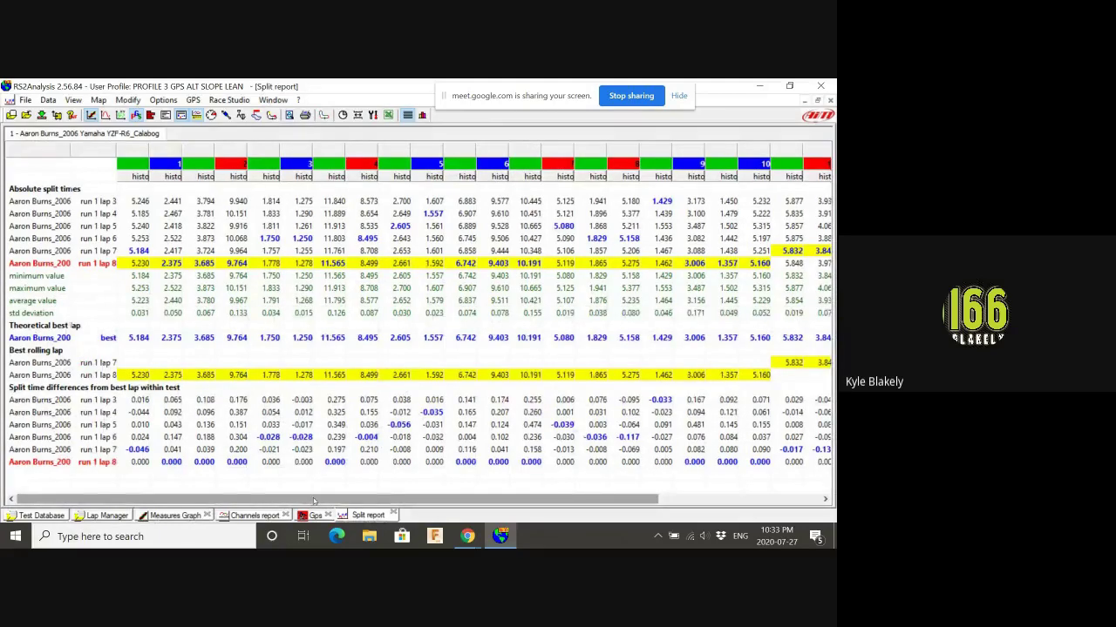
drag(315, 501, 297, 501)
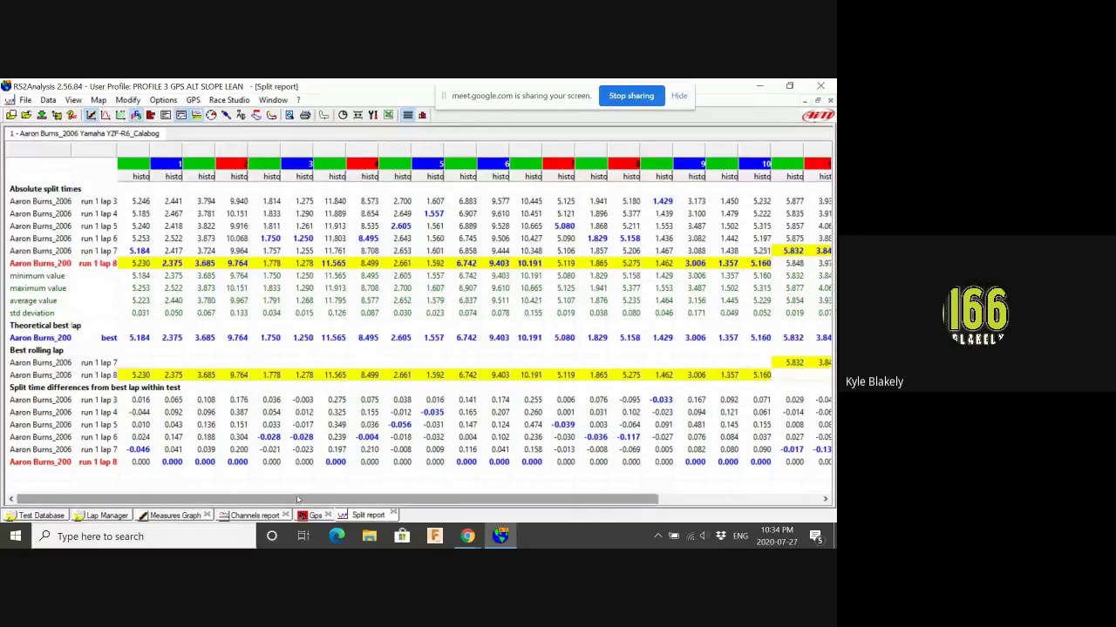
click(817, 101)
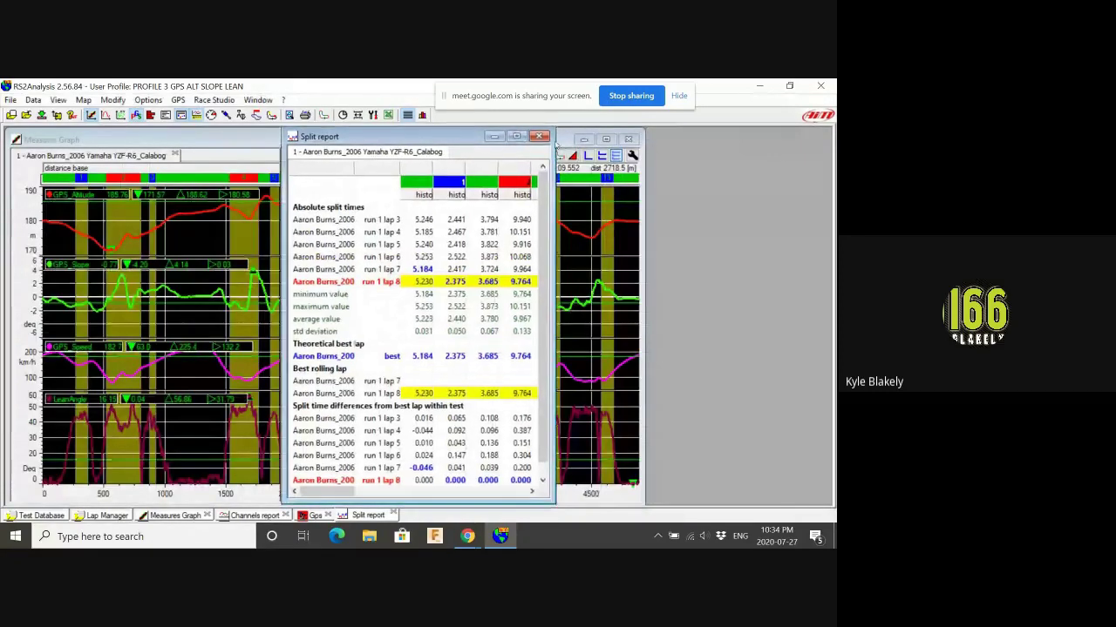
Step: Arrange the narrowed measures graph and the widened split report side by side
drag(555, 145, 744, 149)
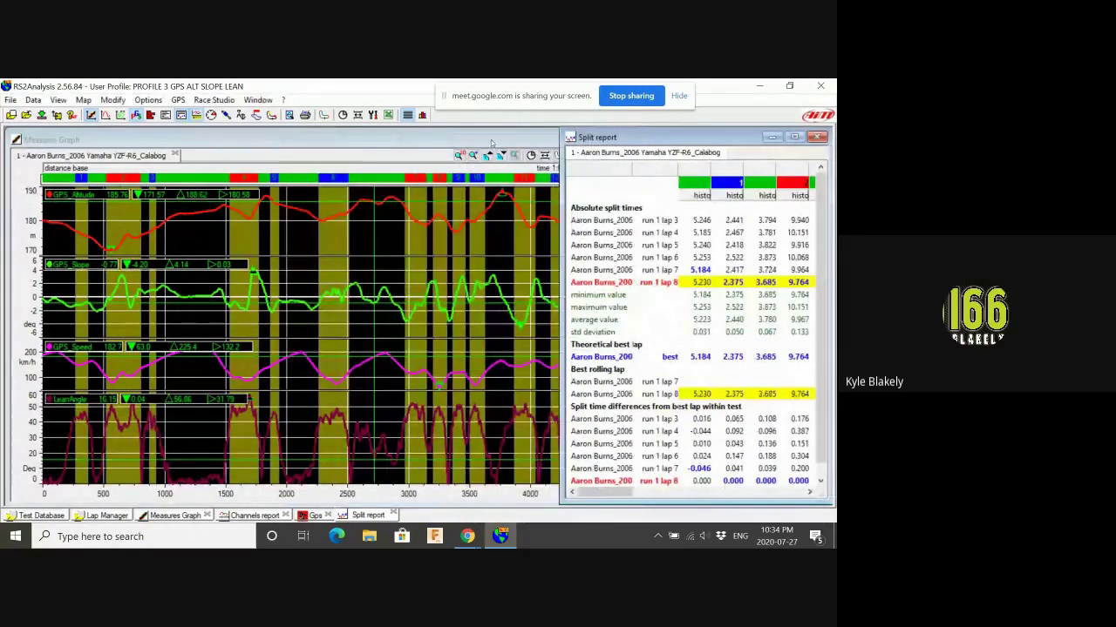
drag(490, 140, 426, 141)
drag(579, 205, 448, 205)
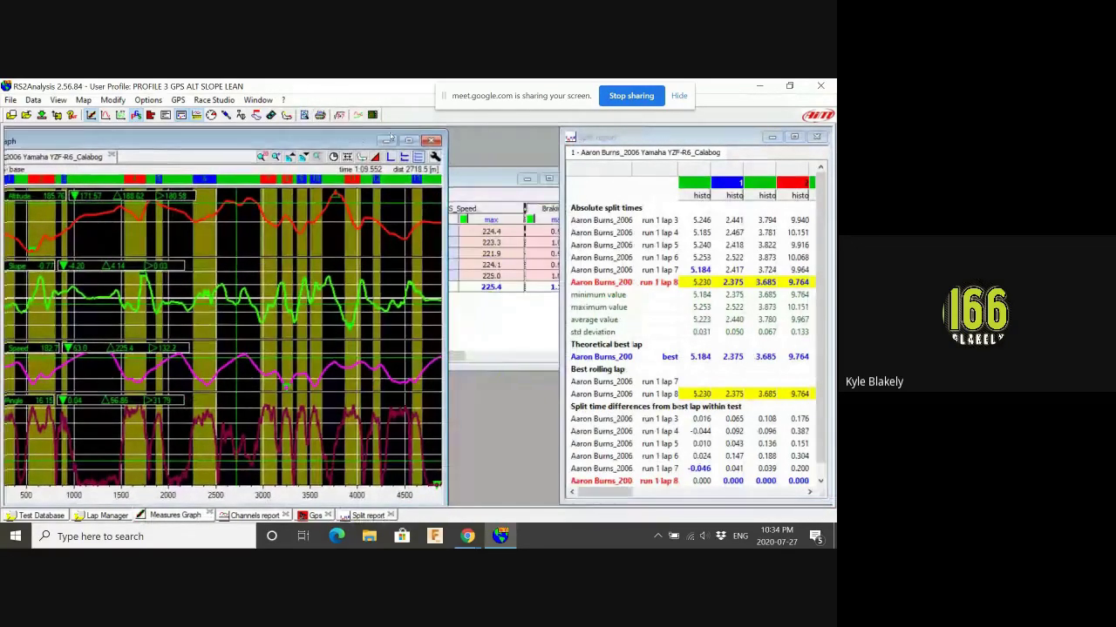
drag(392, 139, 417, 139)
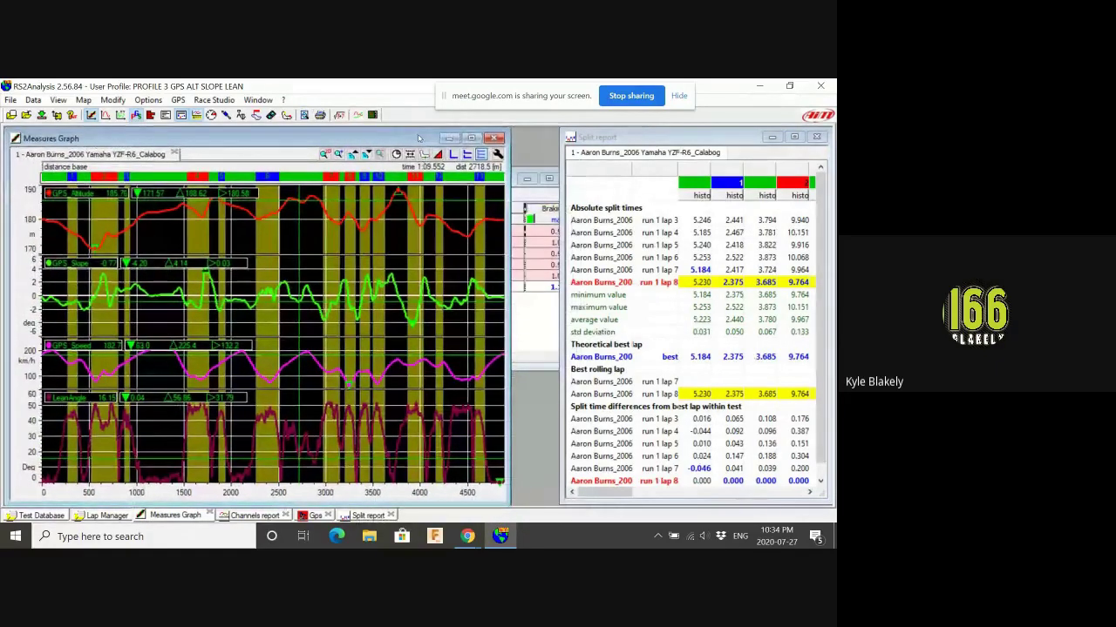
drag(561, 161, 514, 162)
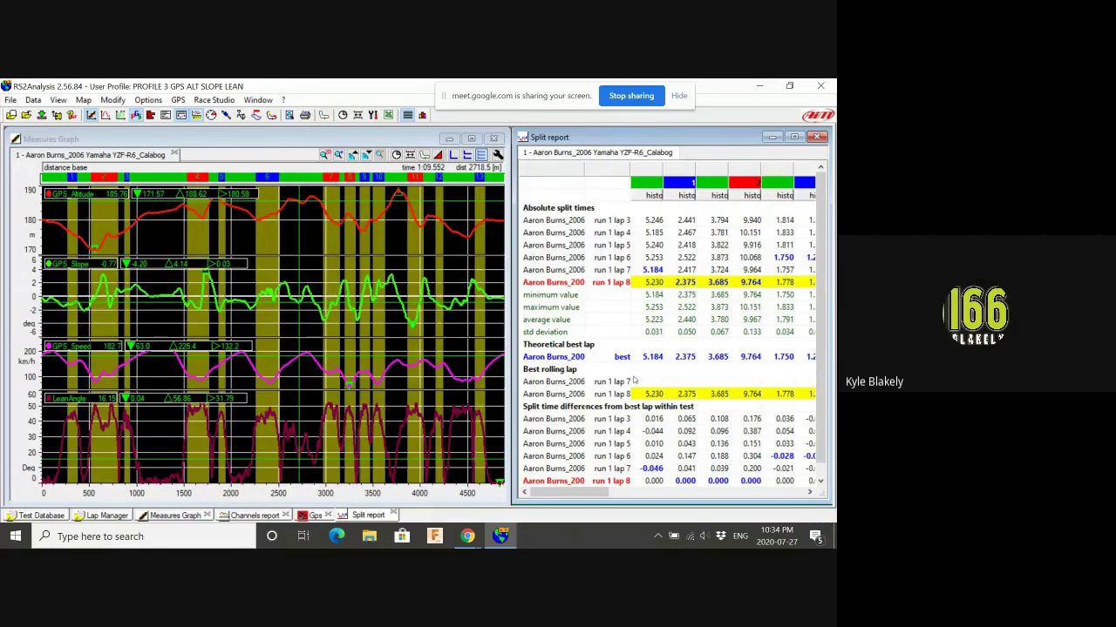
Step: Review the split times of laps 3 to 8 across all track sectors and the lap totals, and minimize the split report
drag(592, 493, 621, 497)
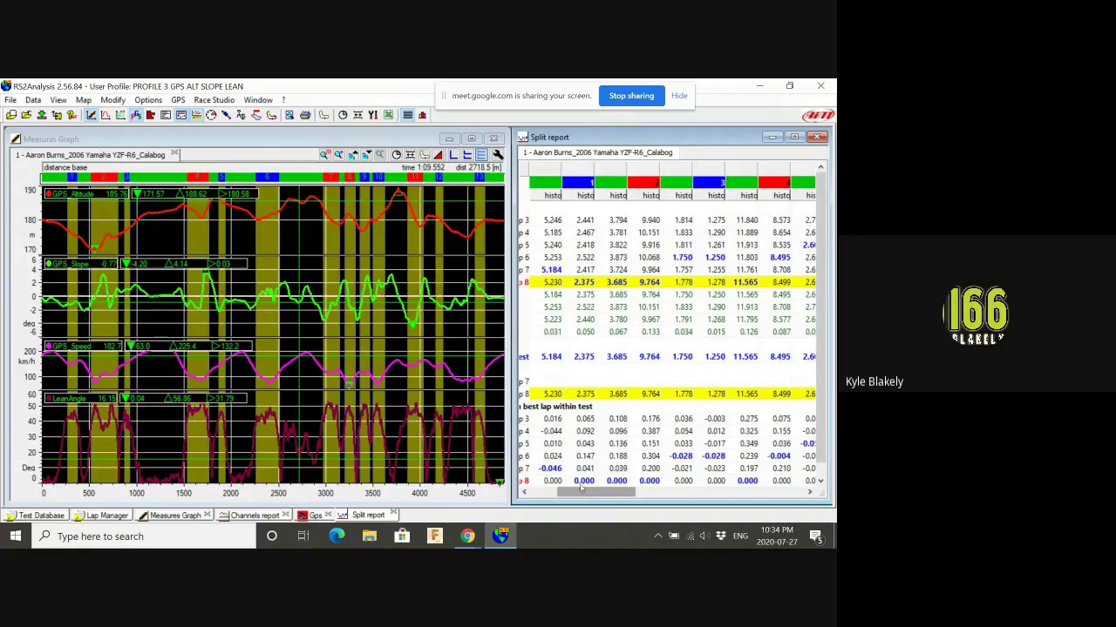
drag(581, 495, 736, 496)
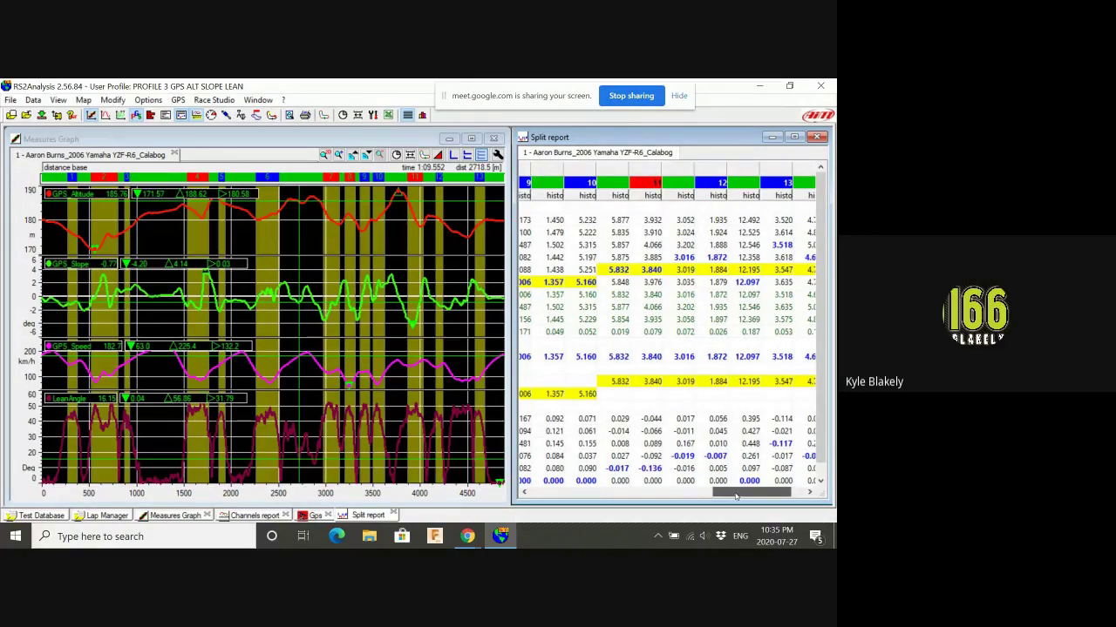
drag(737, 496, 552, 467)
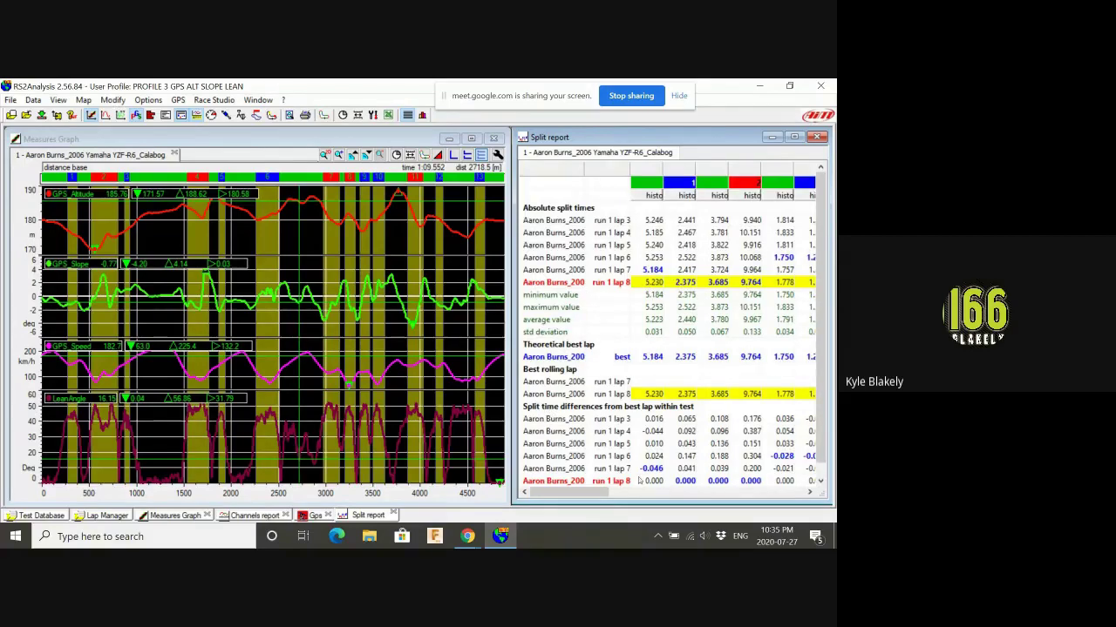
mouse_move(597, 492)
mouse_down()
mouse_move(828, 467)
mouse_move(809, 446)
mouse_up()
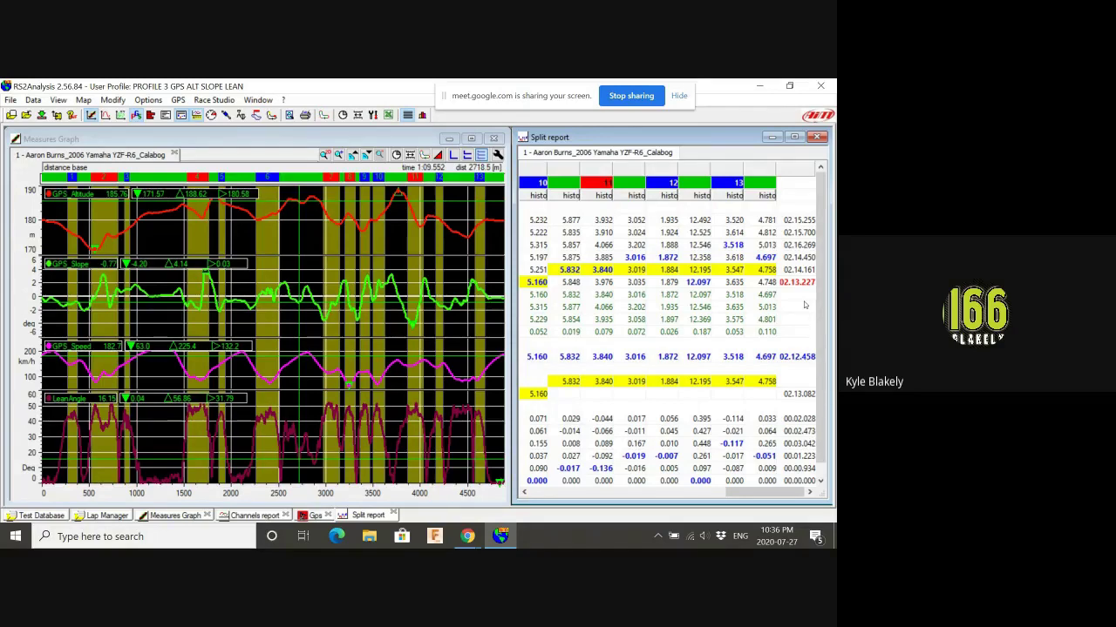
click(772, 138)
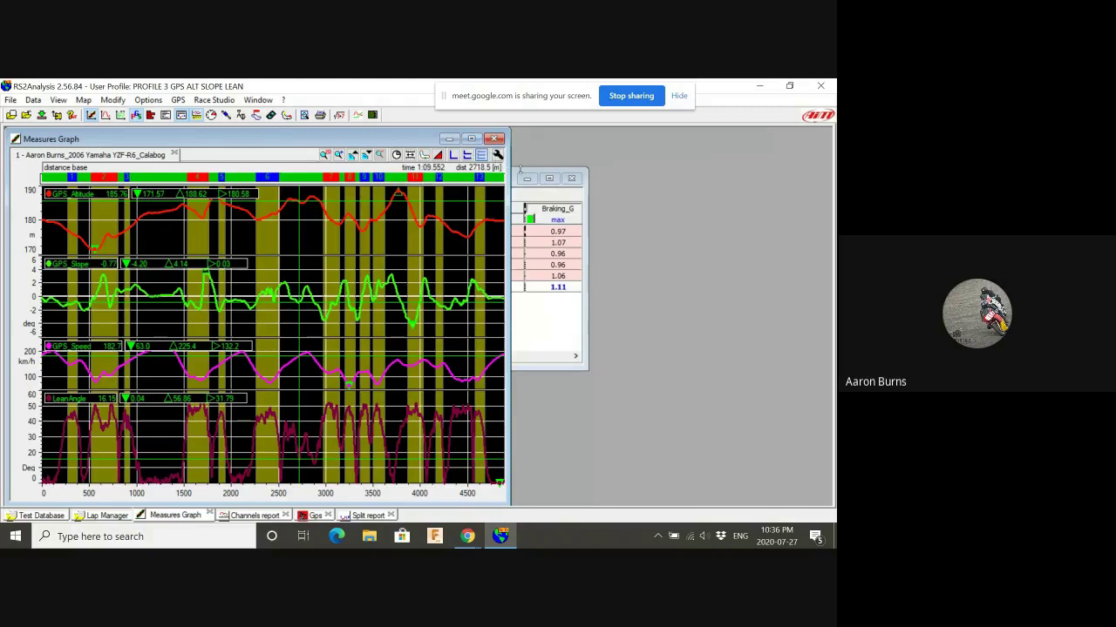
Step: Bring the channels report forward and maximize it to review lateral acceleration, speed, braking G and lean angle per lap
click(515, 180)
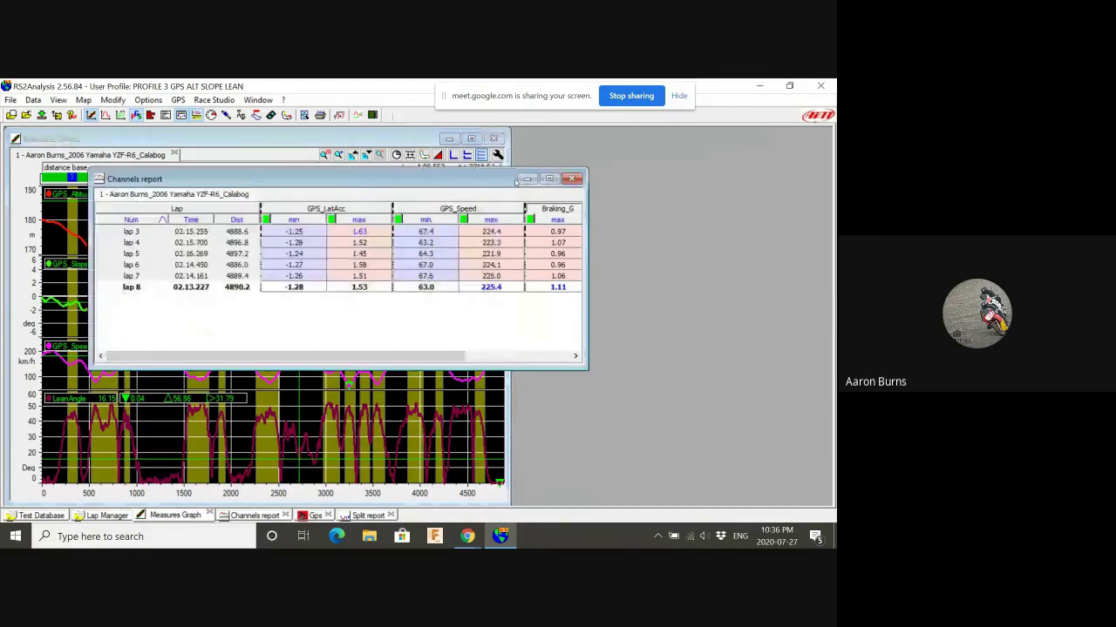
drag(568, 171, 600, 135)
drag(492, 317, 605, 315)
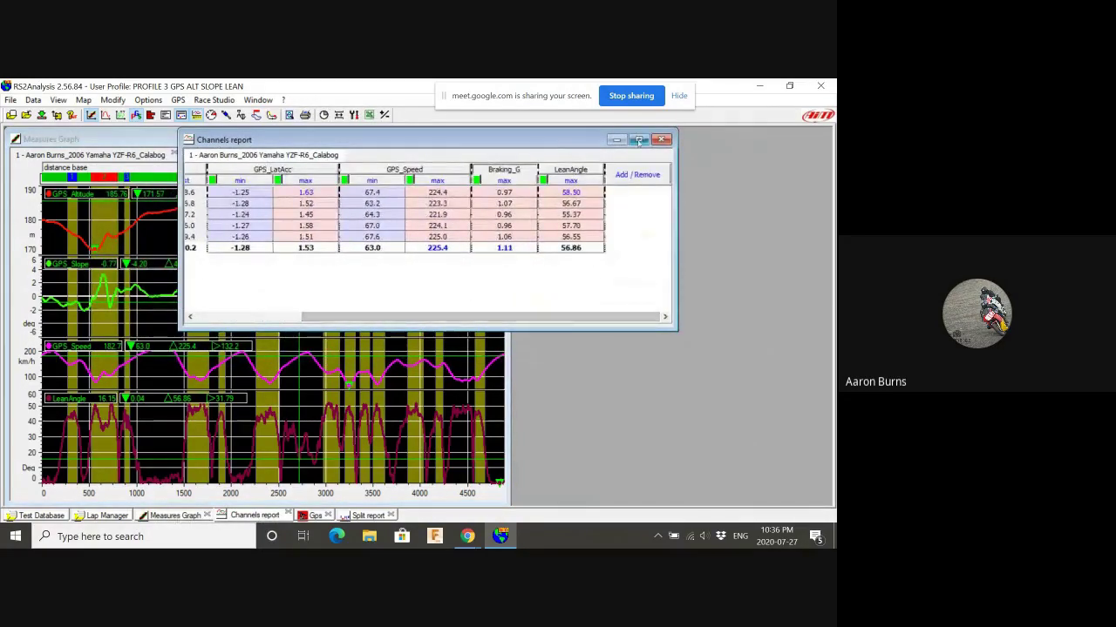
click(639, 140)
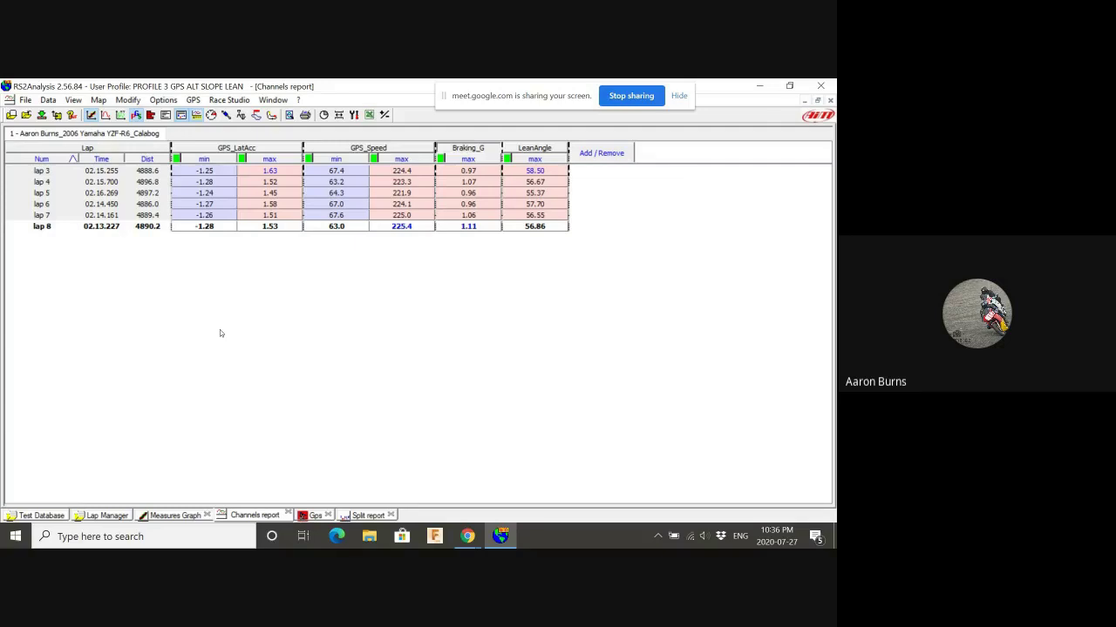
Step: Look over the GPS track map and the maximized measures graph, and return to the channels report
click(315, 516)
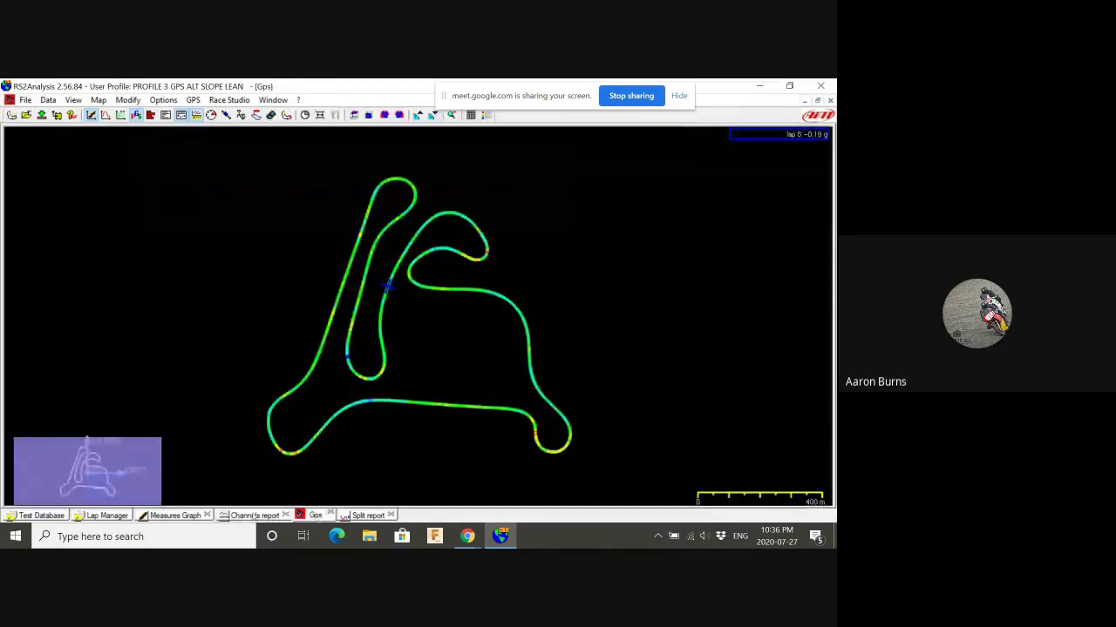
click(254, 516)
click(188, 516)
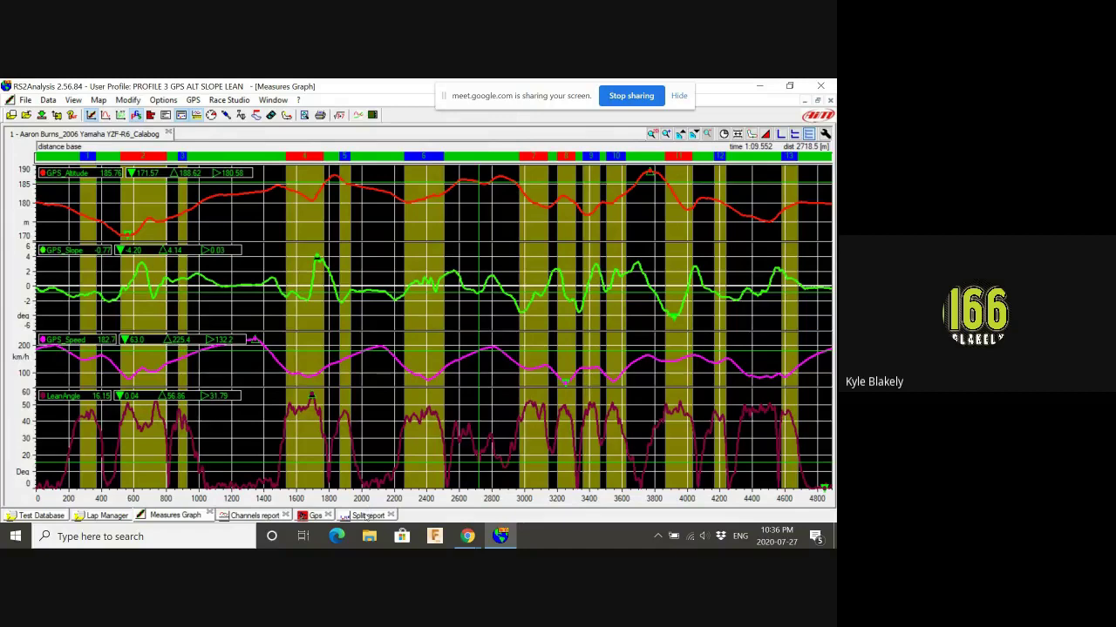
click(253, 515)
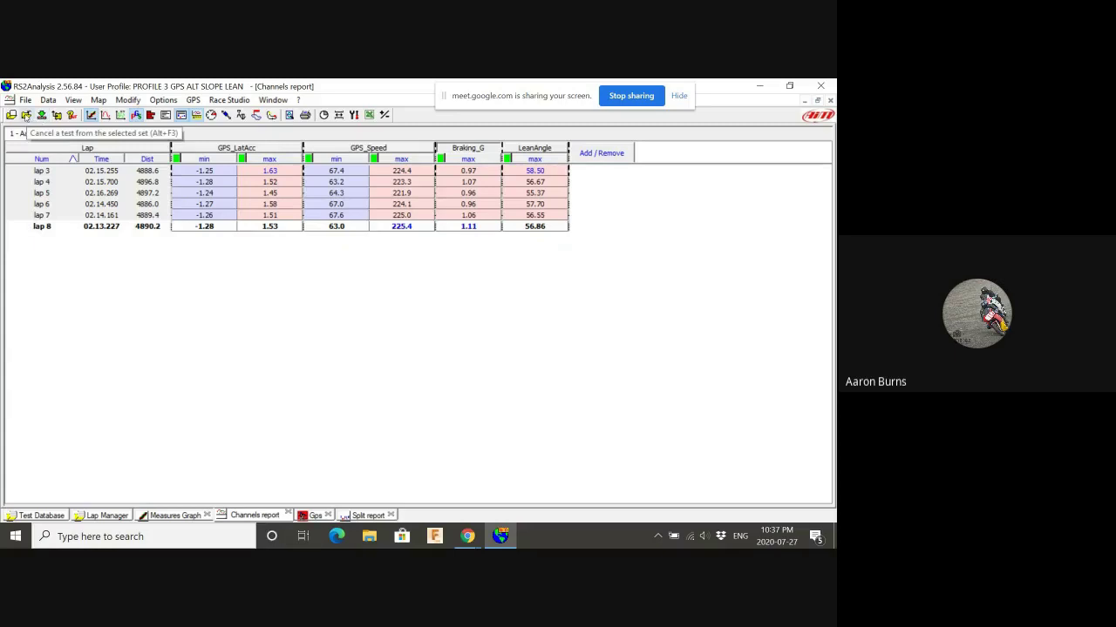
Step: Unload the YZF-R6 Calabogie test and open the 1996 kawasaki ninja zx7r040 test from Aug 04, 2019, 11:50:18 AM
click(26, 99)
mouse_move(48, 101)
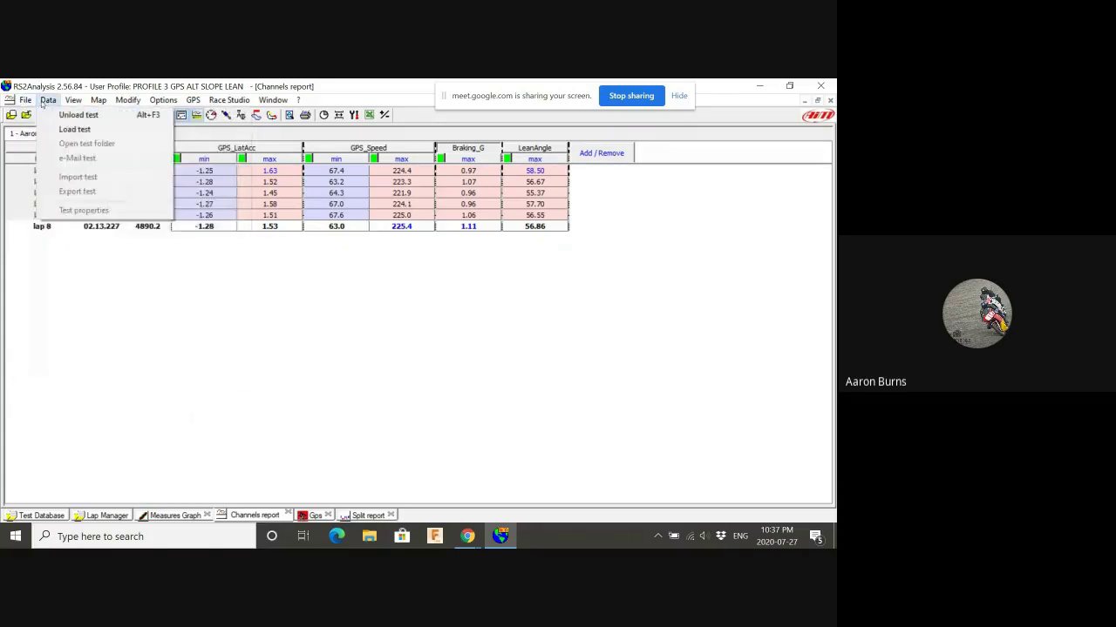
click(61, 118)
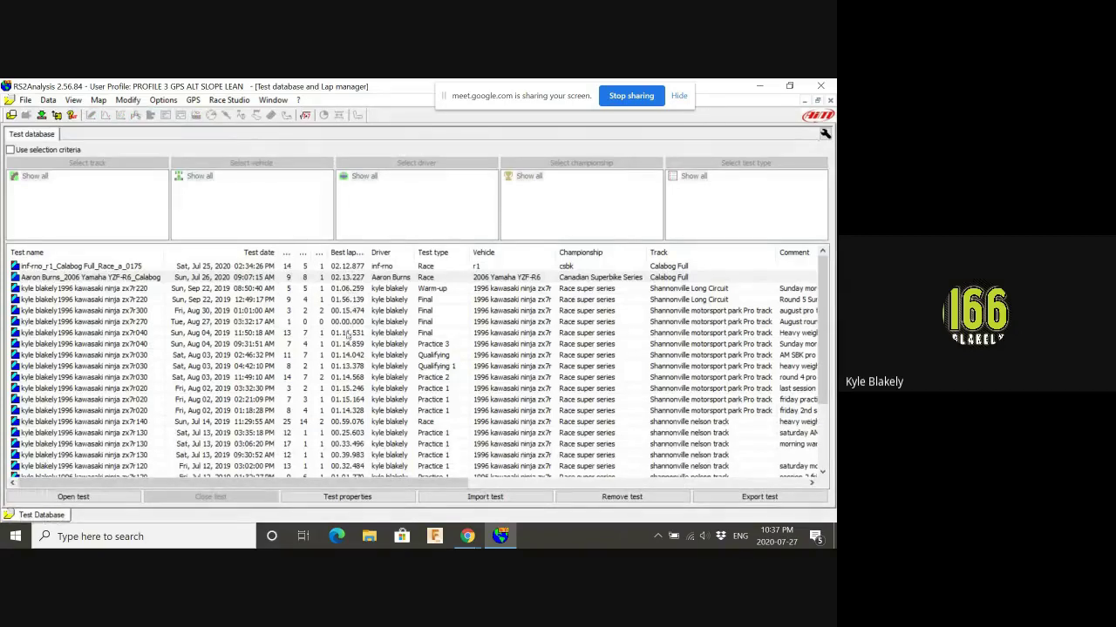
double_click(347, 334)
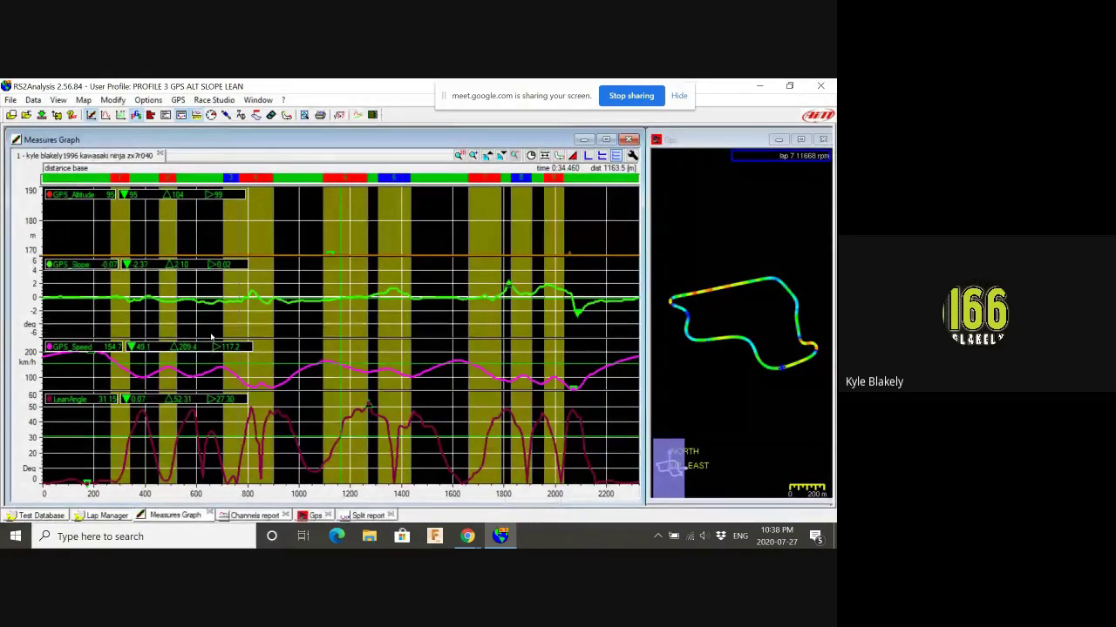
Step: Review the Kawasaki test's gear, lateral acceleration, speed, braking G and lean angle values in the channels report, and close the report
mouse_move(3, 262)
click(92, 143)
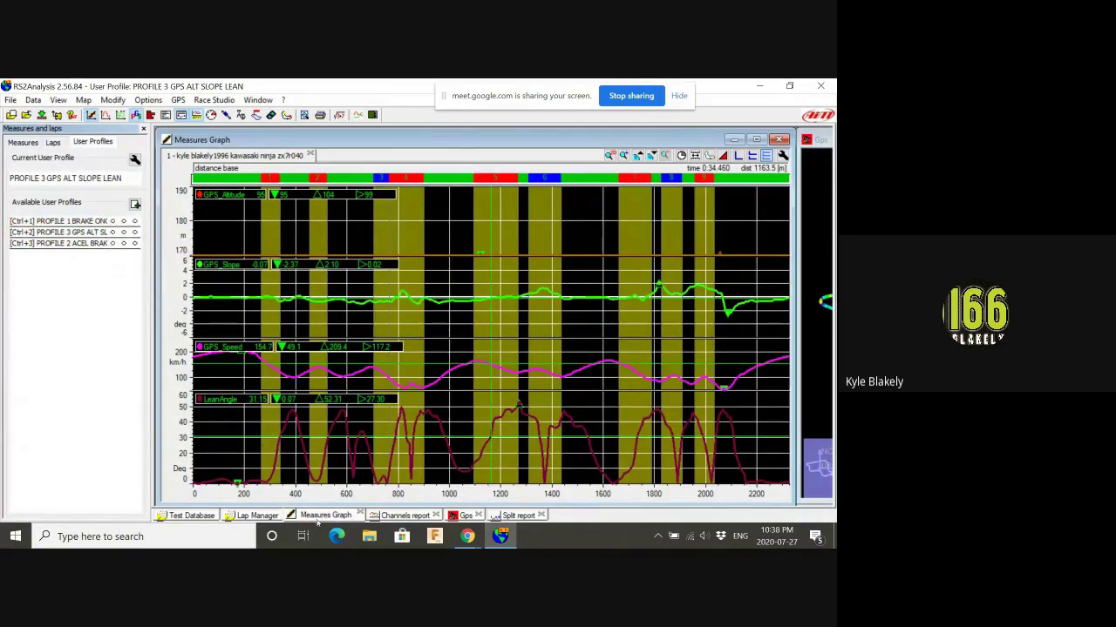
click(401, 515)
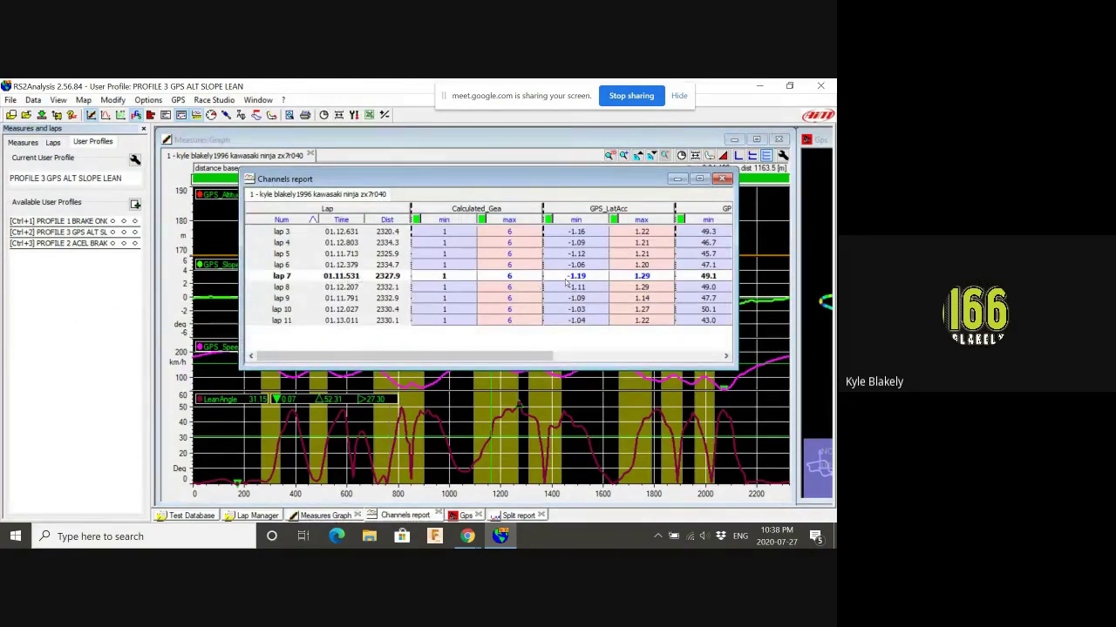
drag(461, 357, 628, 346)
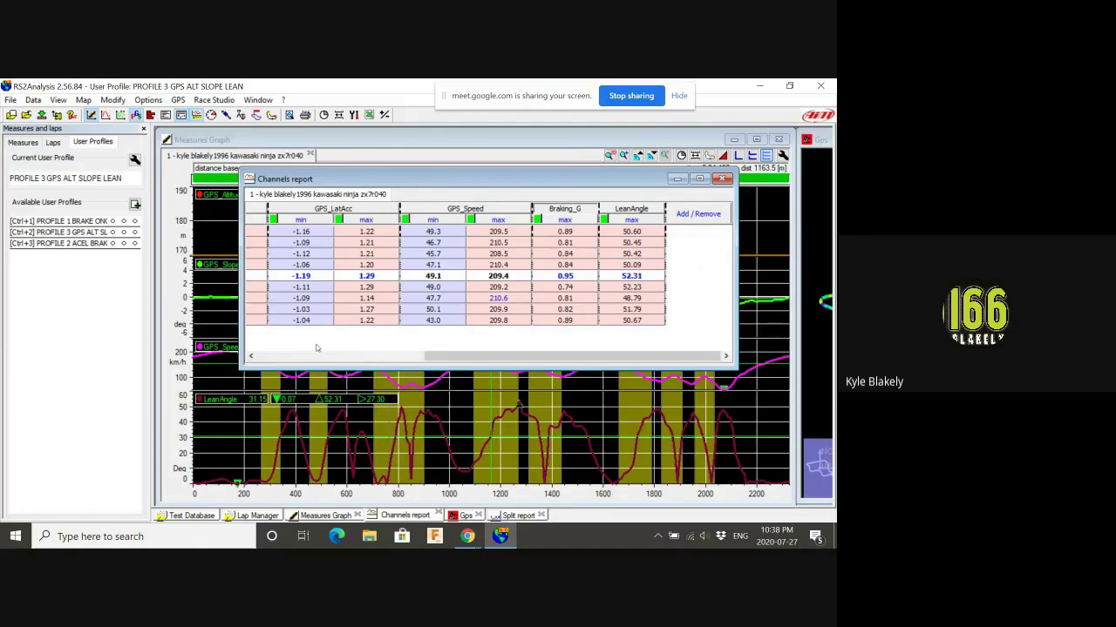
drag(422, 357, 359, 350)
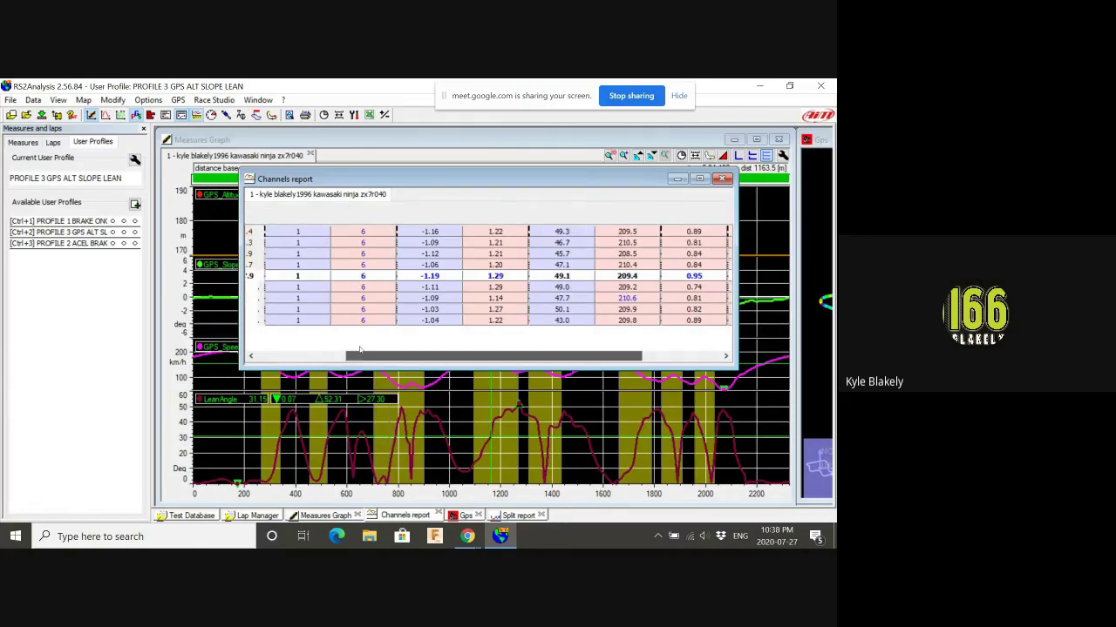
click(722, 178)
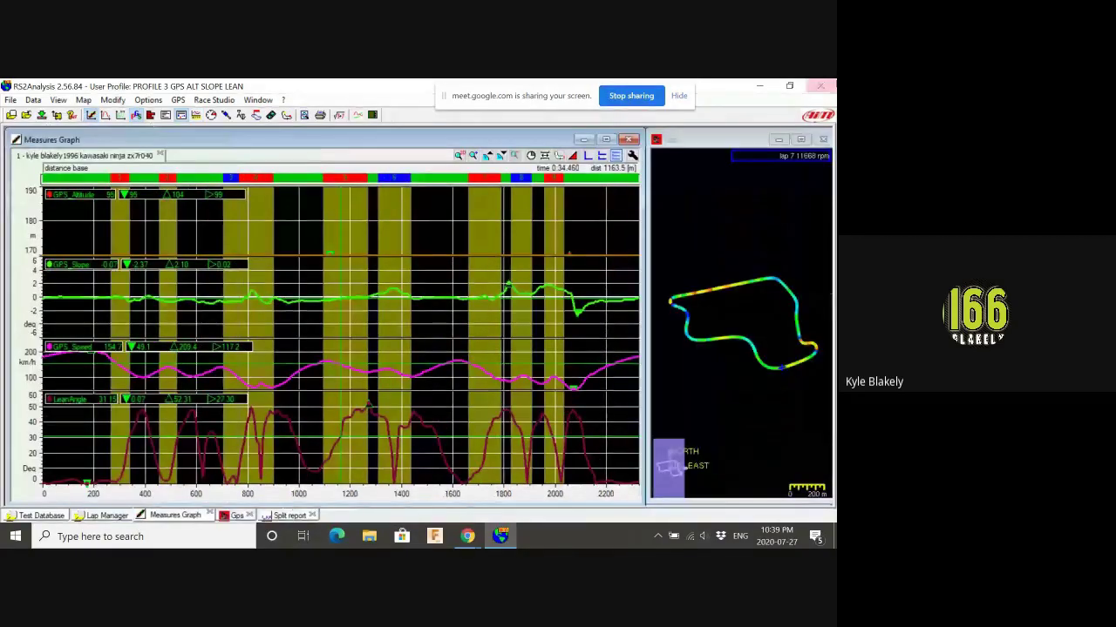
Step: Close RS2Analysis and the browser's Calabogie track image search page
click(757, 90)
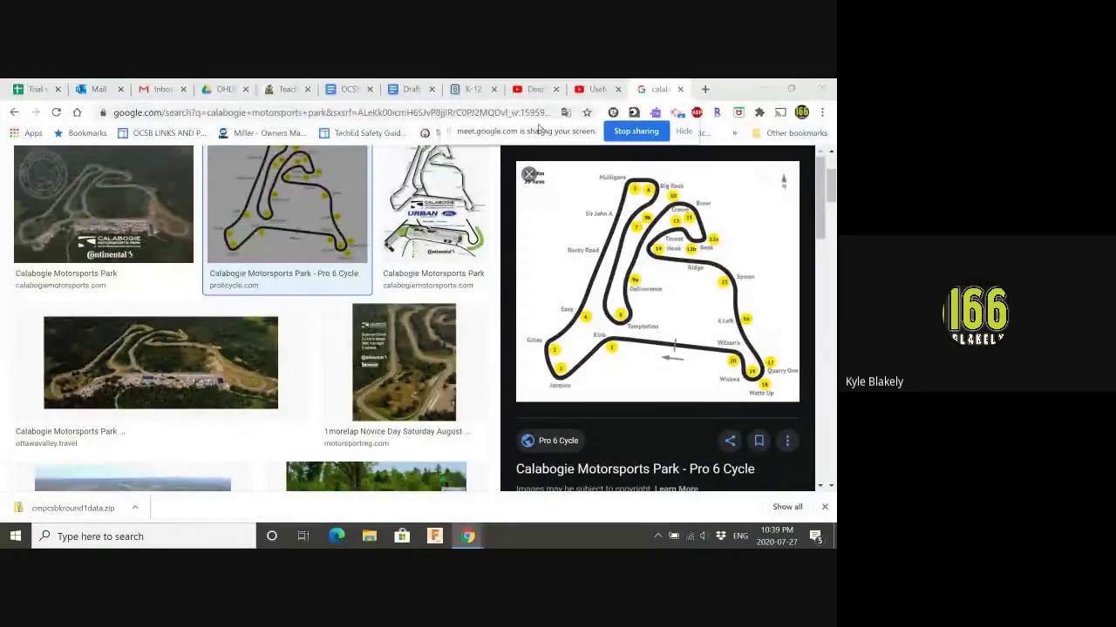
click(679, 90)
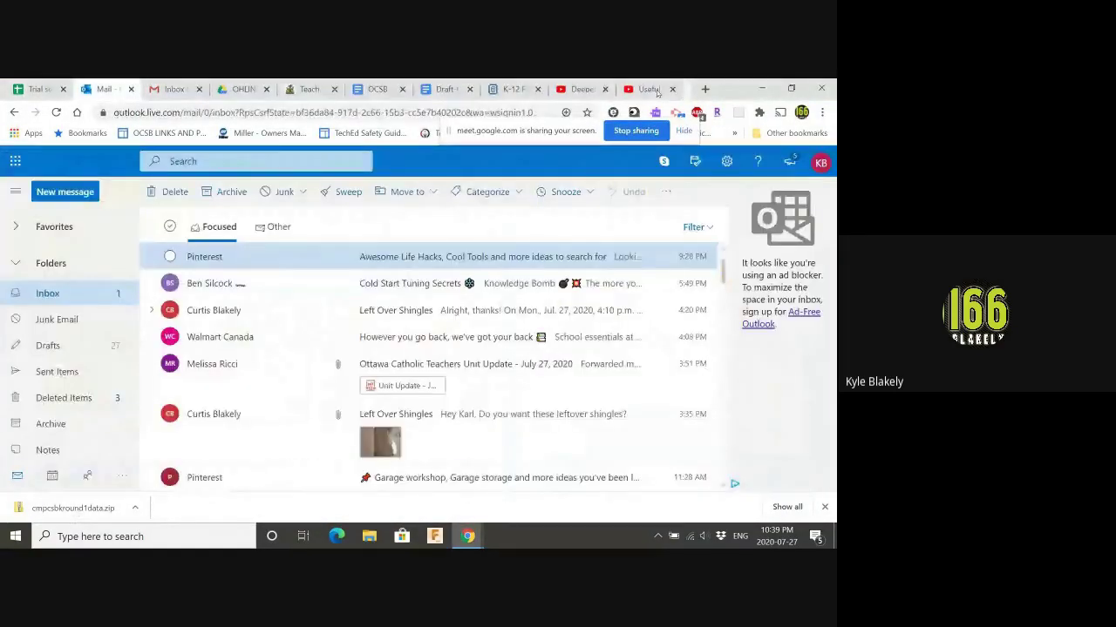
Step: Switch to the Google Meet window and leave the call
mouse_move(468, 534)
click(459, 495)
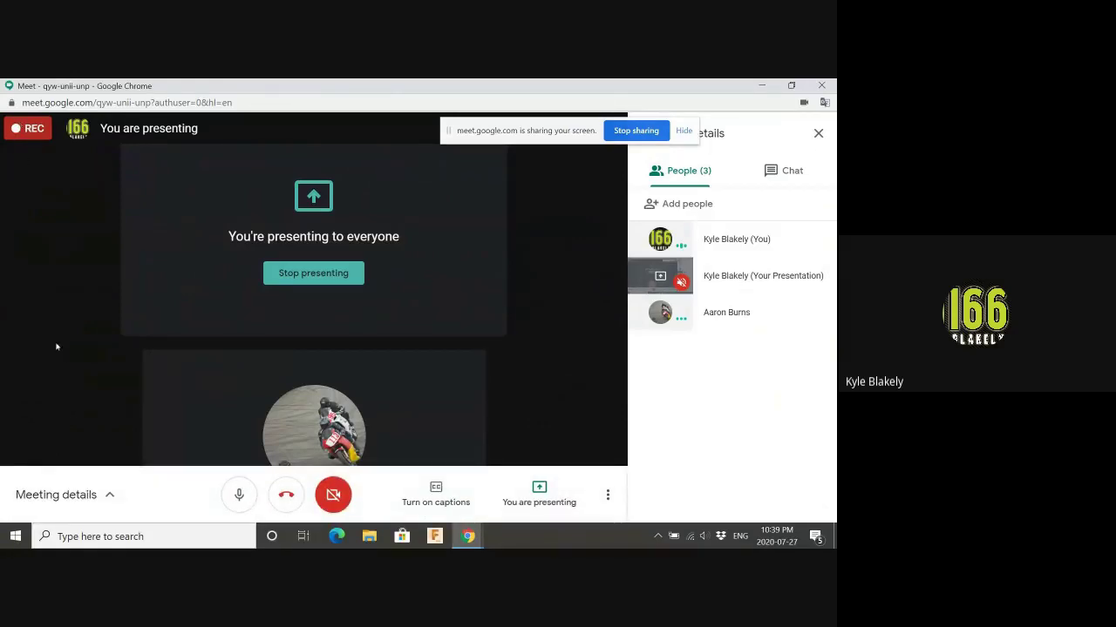
click(287, 497)
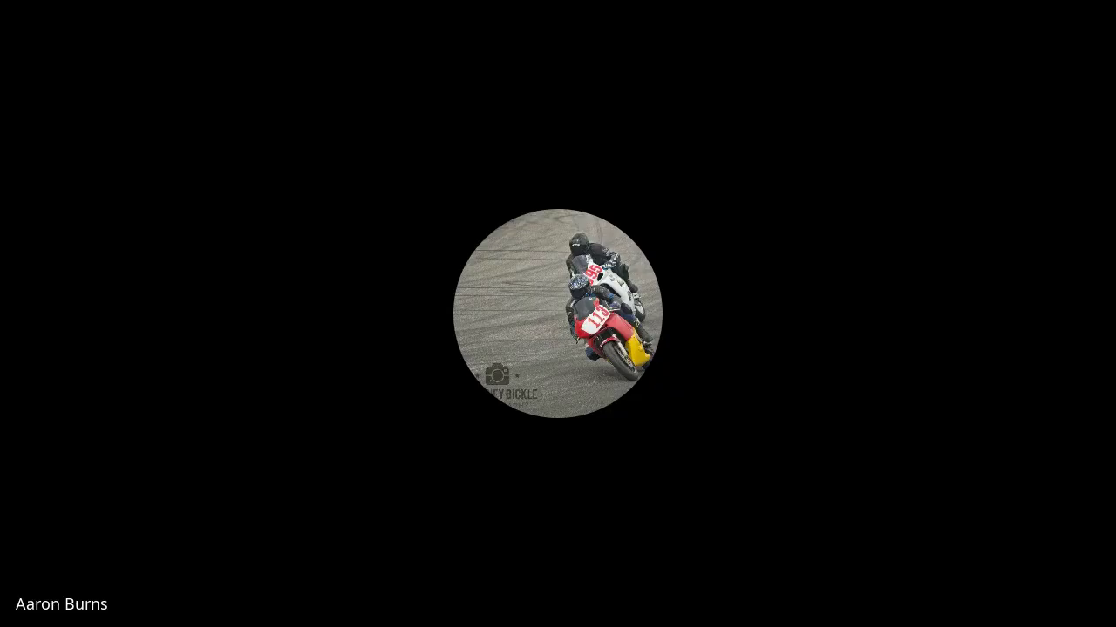